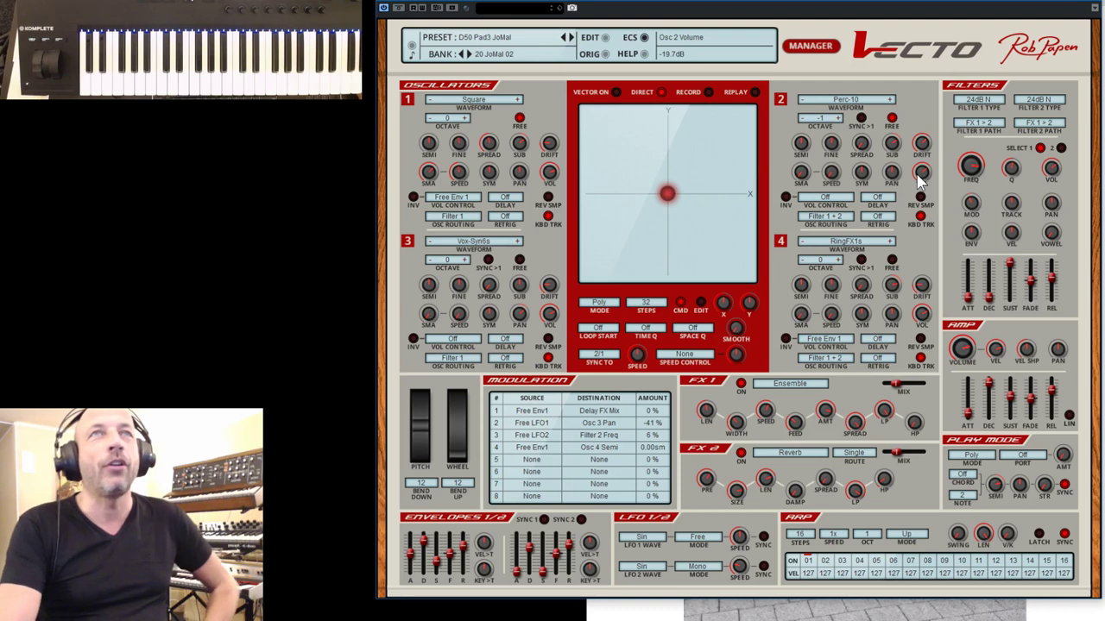
Step: Load the Pole preset from the 99 Default patch bank and show its oscillator settings
{"action": "left_click", "coordinate": [1036, 5]}
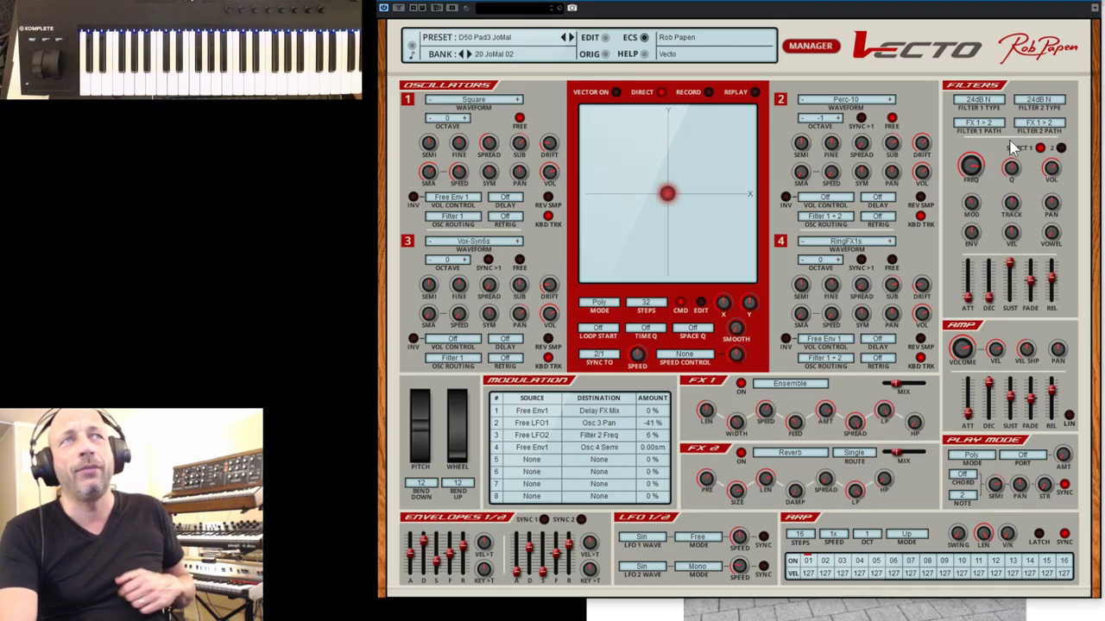
{"action": "left_click", "coordinate": [813, 48]}
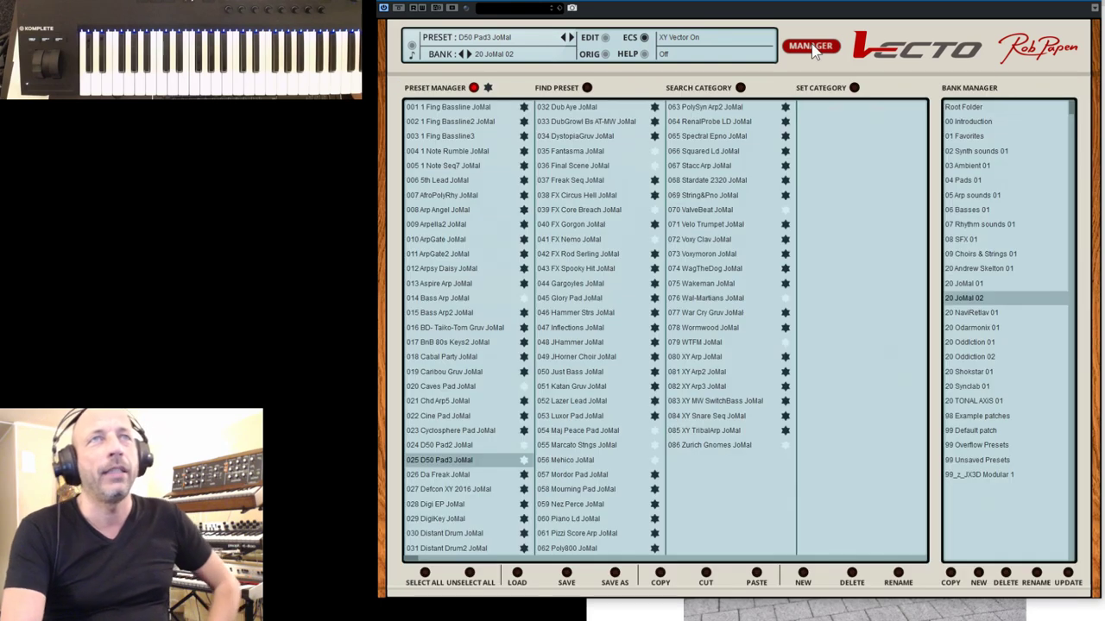
{"action": "left_click", "coordinate": [975, 431]}
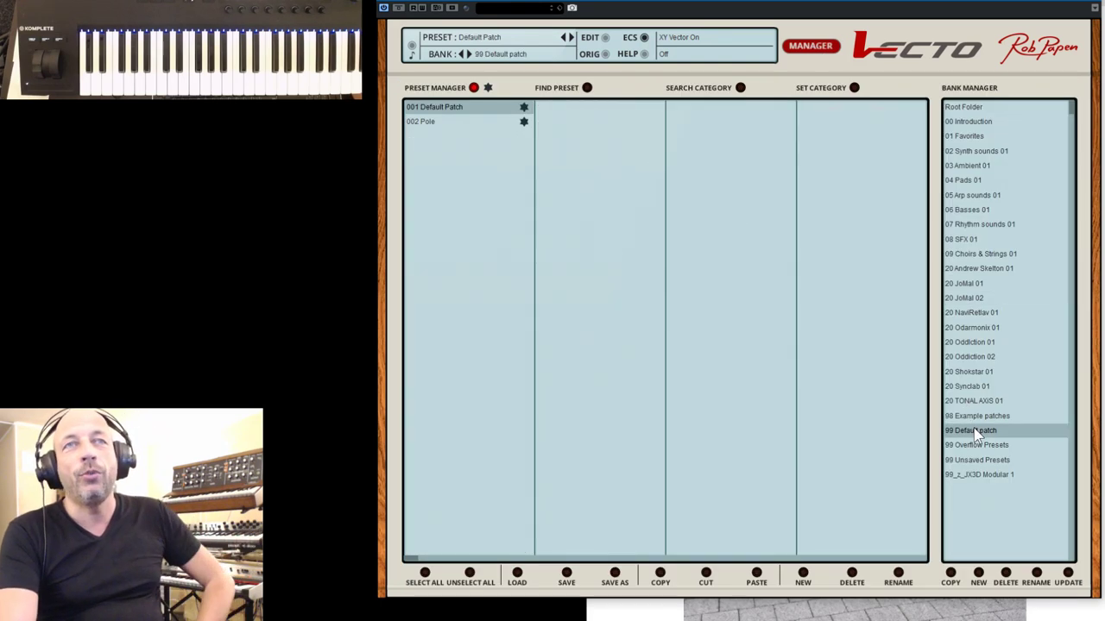
{"action": "left_click", "coordinate": [428, 121]}
{"action": "left_click", "coordinate": [801, 50]}
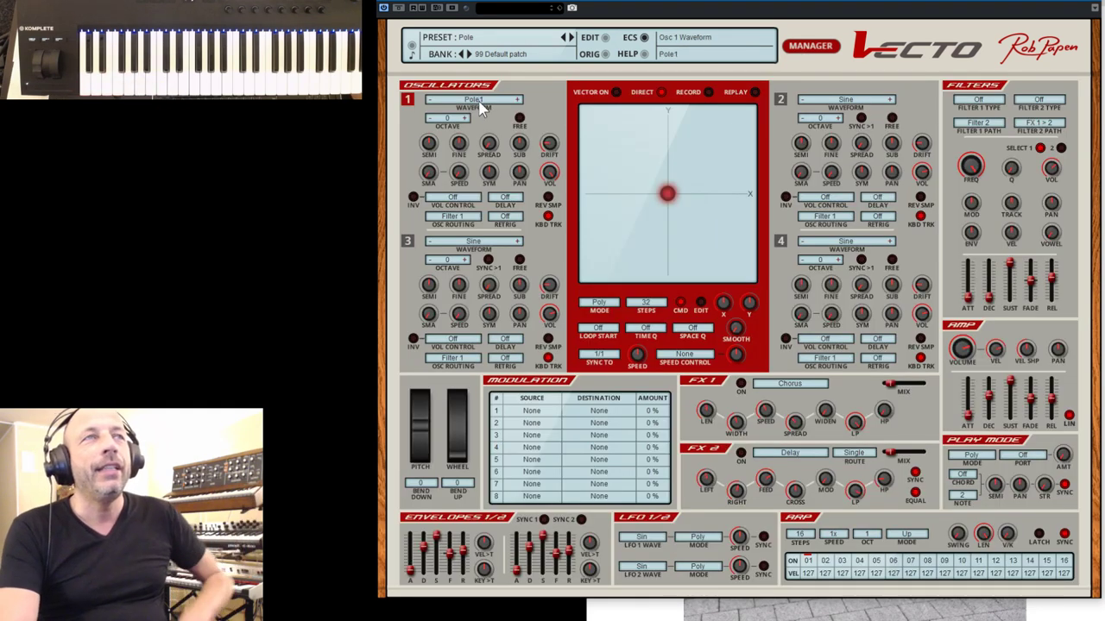
Step: Browse oscillator 2's Special Waves and Samples 1 waveforms without choosing one, and set oscillator 1's waveform to Pole3s
{"action": "left_click", "coordinate": [848, 101]}
{"action": "mouse_move", "coordinate": [846, 109]}
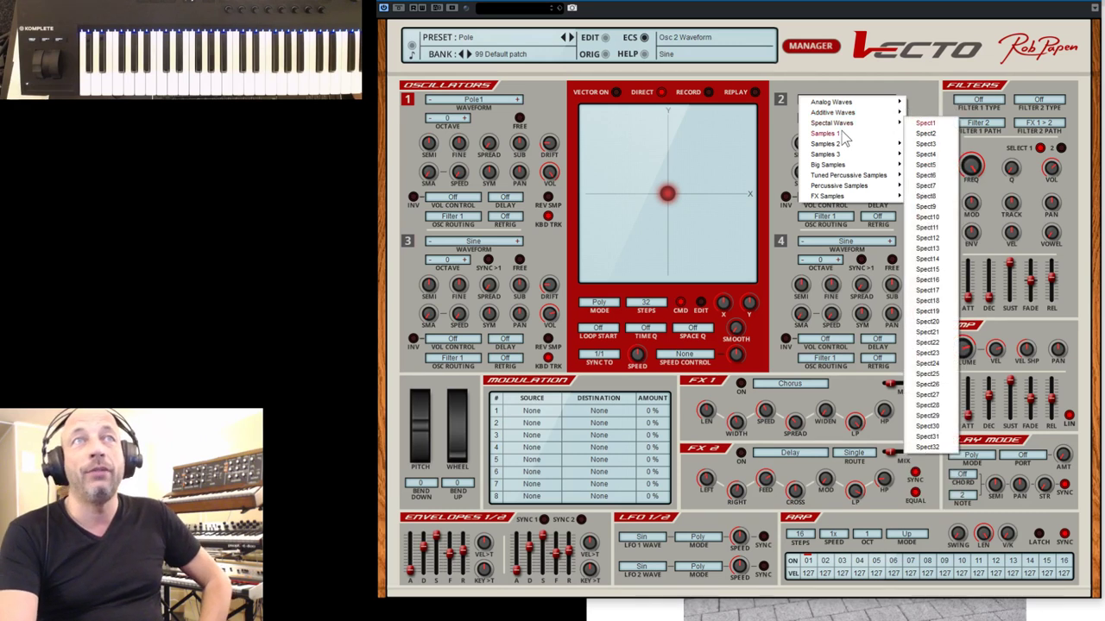
{"action": "mouse_move", "coordinate": [846, 138]}
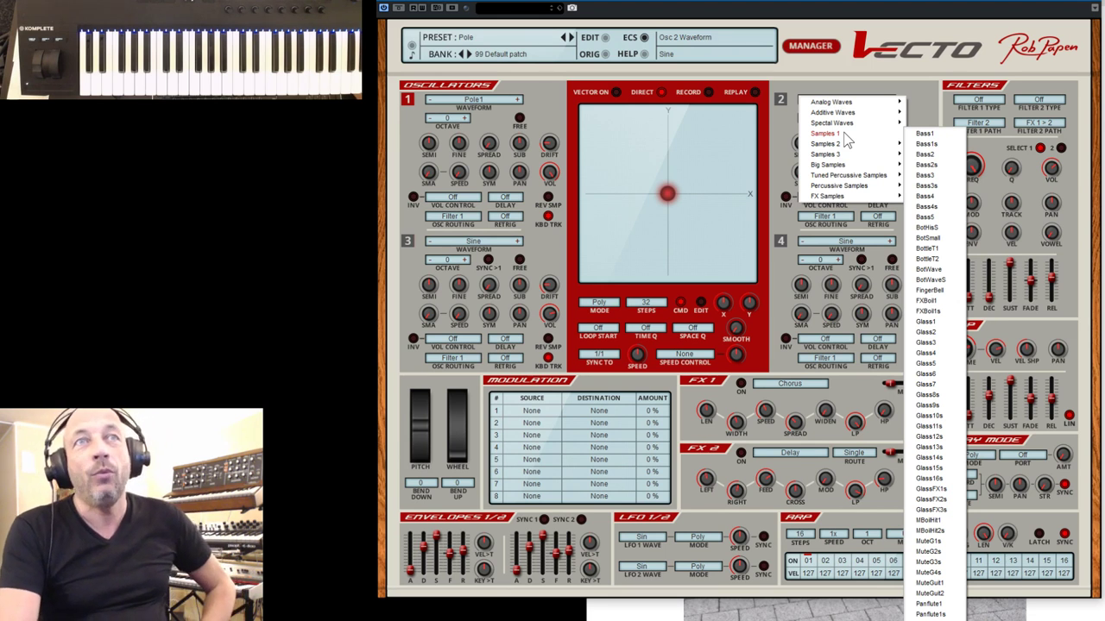
{"action": "left_click", "coordinate": [860, 83]}
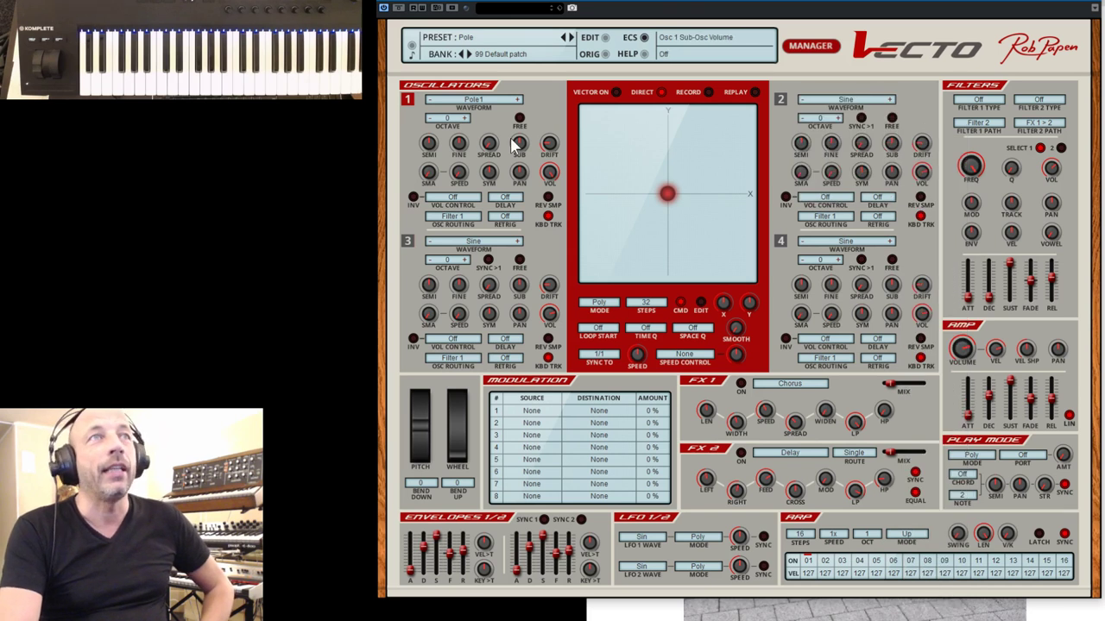
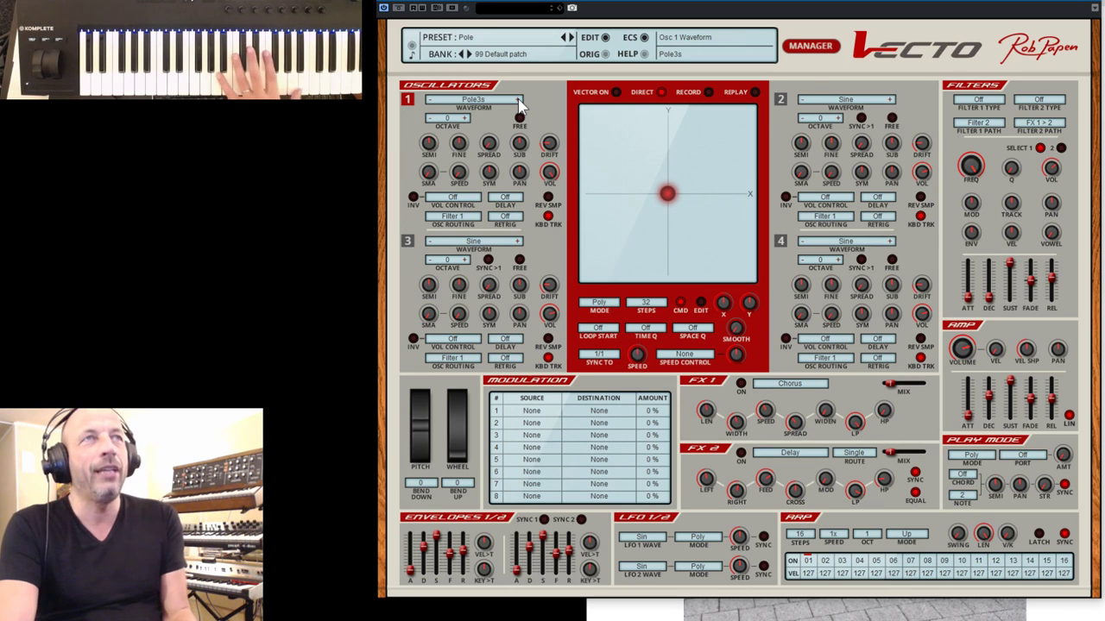
{"action": "left_click", "coordinate": [518, 101]}
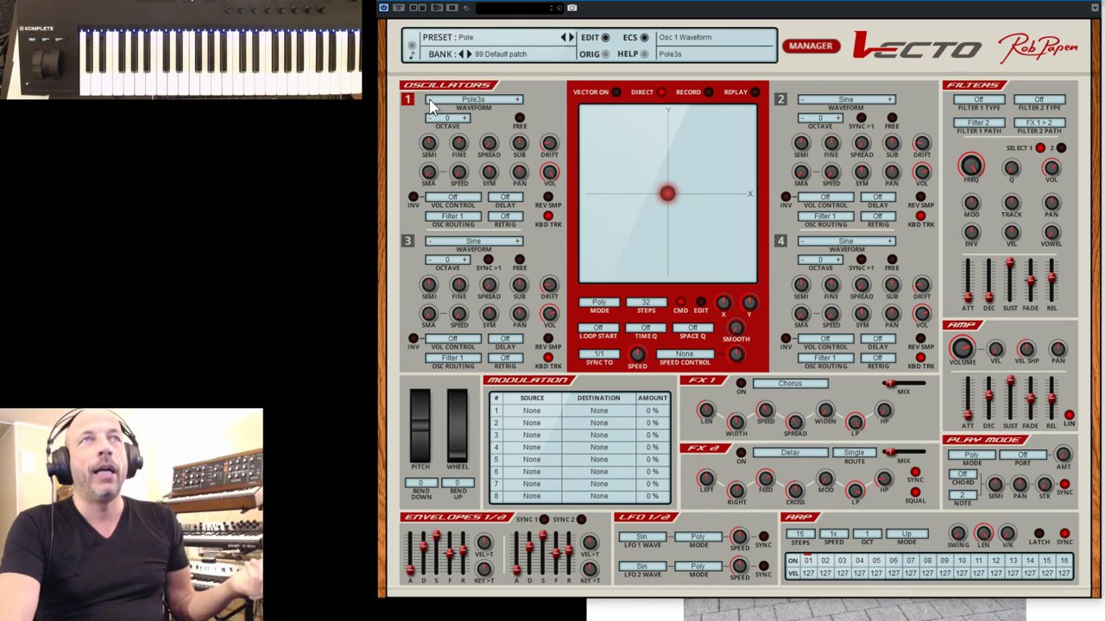
Step: Load the Stack Vecto preset from the 02 Synth sounds 01 bank and show its synth settings
{"action": "left_click", "coordinate": [820, 48]}
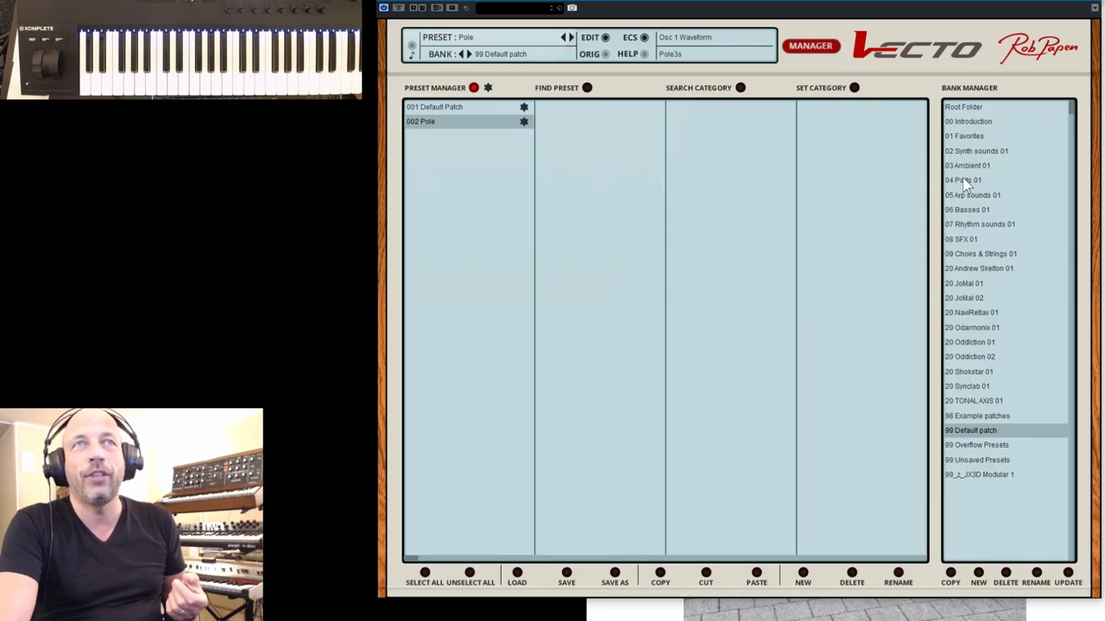
{"action": "left_click", "coordinate": [967, 152]}
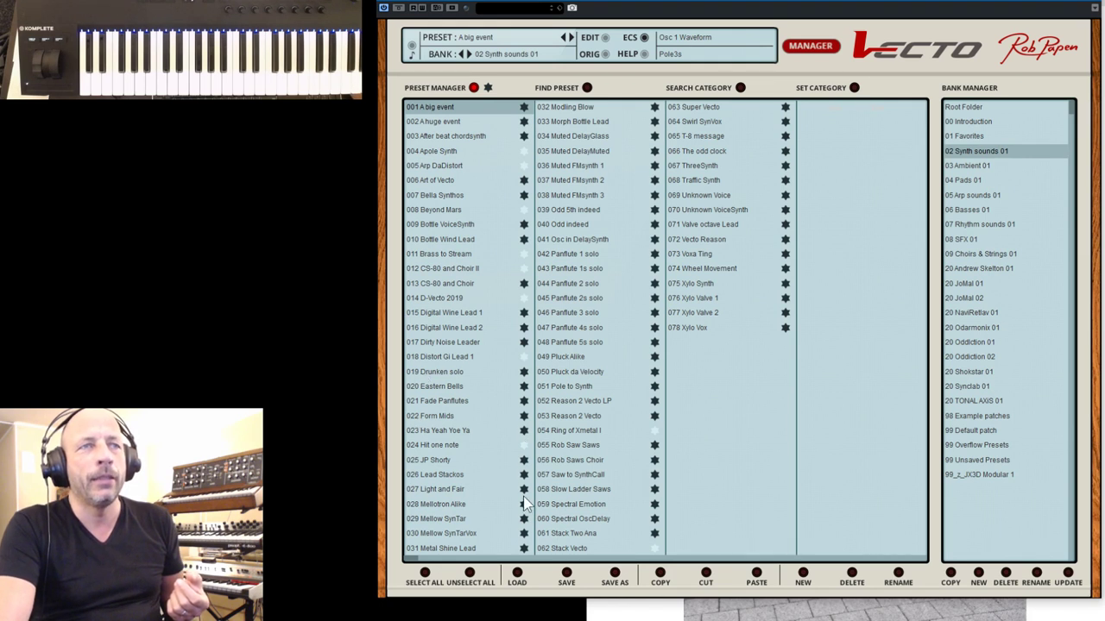
{"action": "left_click", "coordinate": [560, 551]}
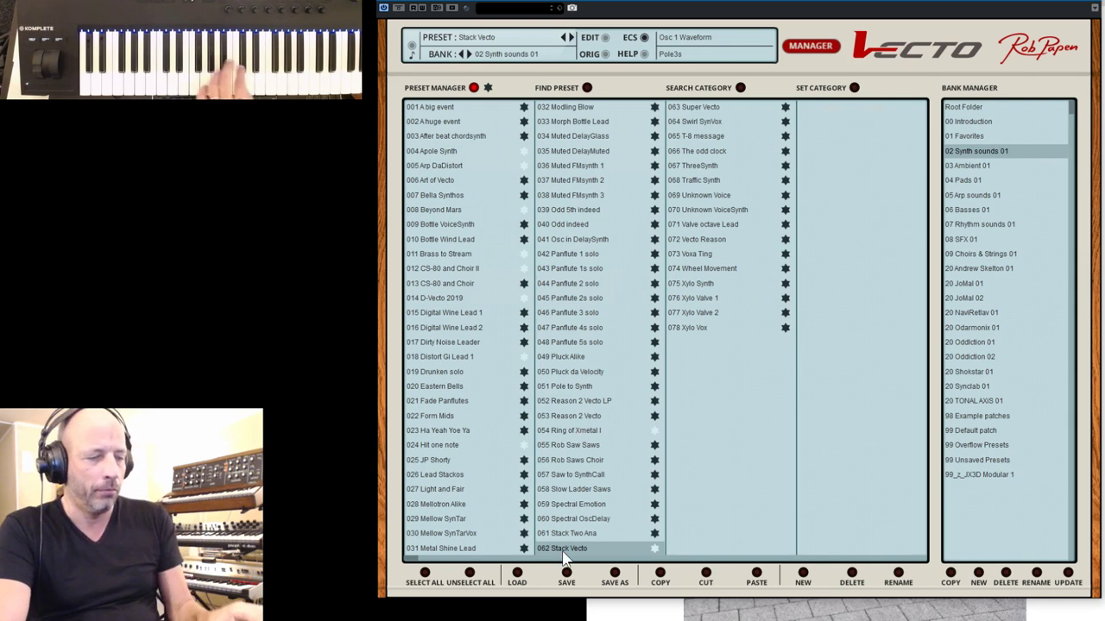
{"action": "left_click", "coordinate": [810, 49]}
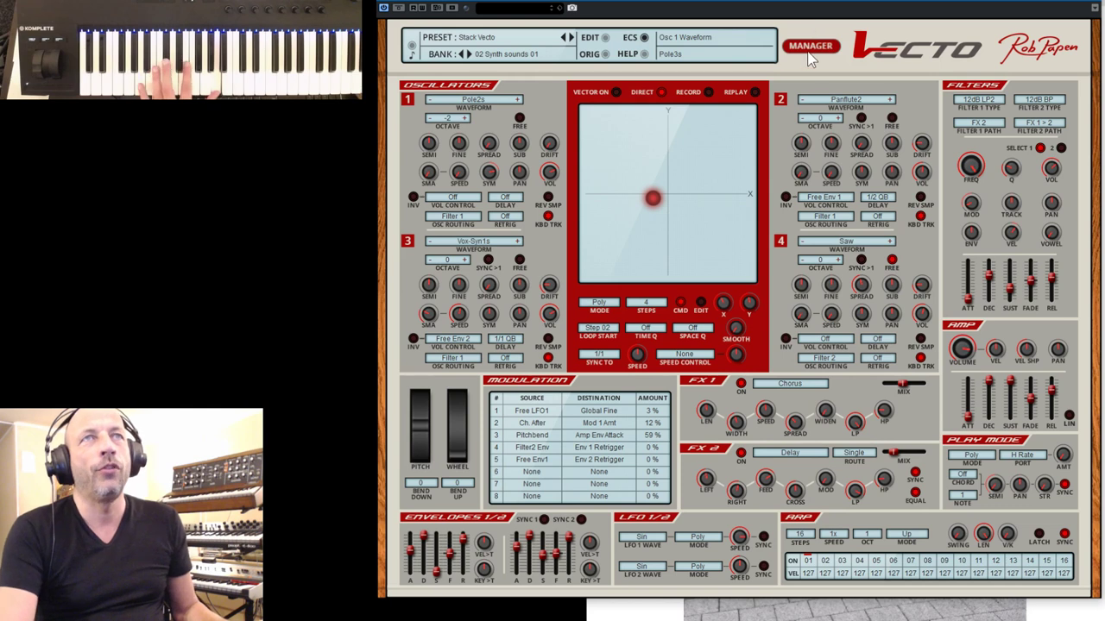
Step: Load the Apole Synth preset from the 02 Synth sounds 01 bank and show its oscillator settings
{"action": "left_click", "coordinate": [809, 52]}
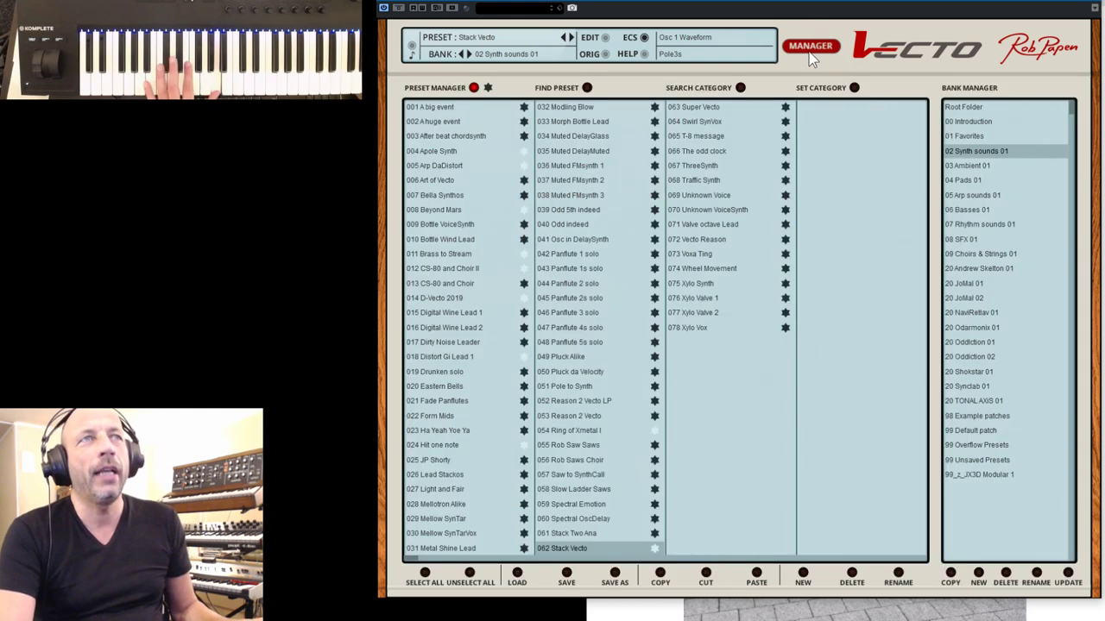
{"action": "left_click", "coordinate": [444, 180]}
{"action": "left_click", "coordinate": [444, 151]}
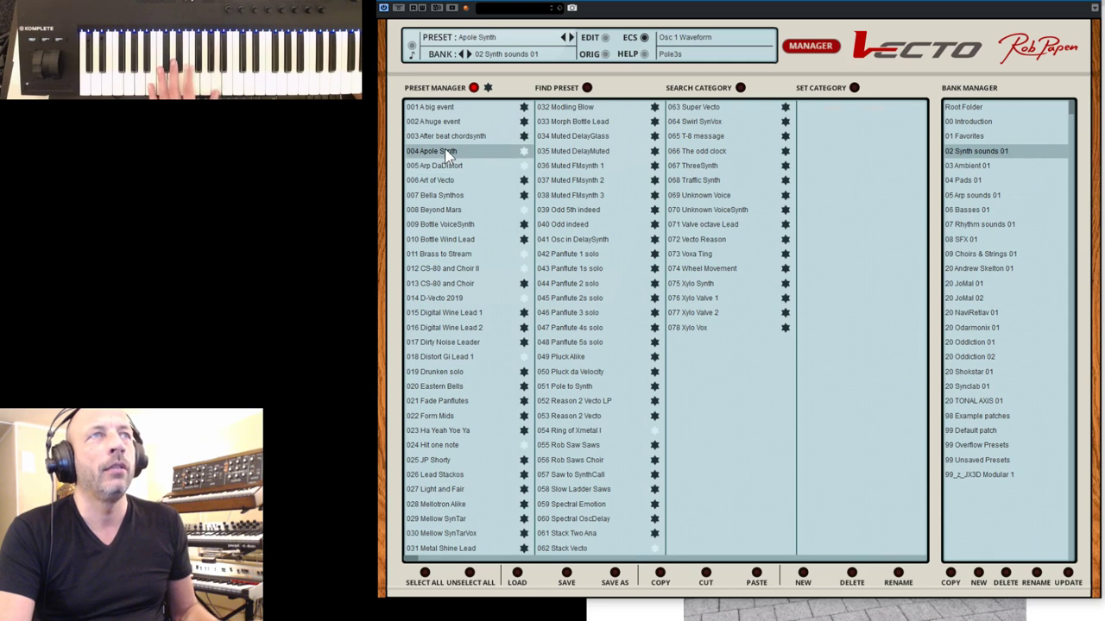
{"action": "left_click", "coordinate": [807, 49]}
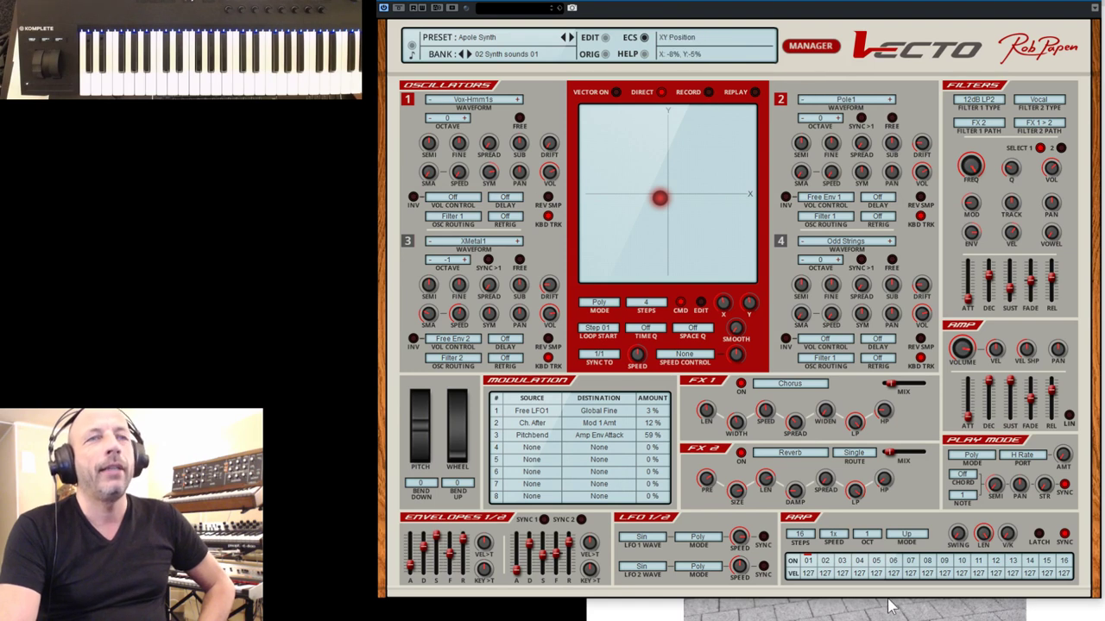
Step: Switch to the Photos app to view the picture of the house entrance with its metal pole, and return to Vecto
{"action": "left_click", "coordinate": [805, 612]}
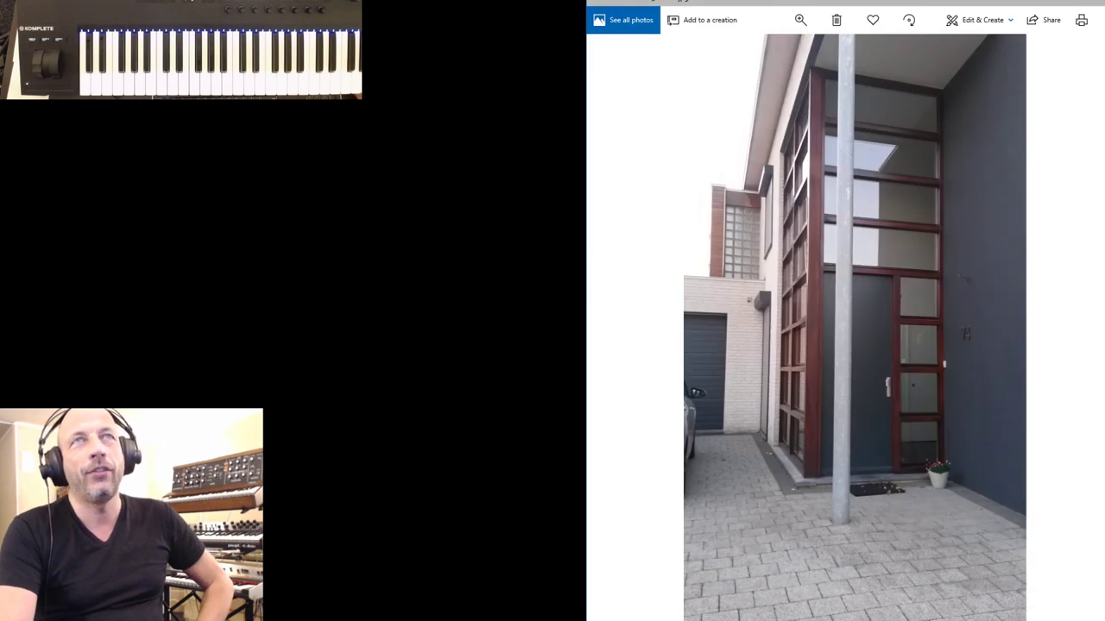
{"action": "left_click", "coordinate": [1058, 7]}
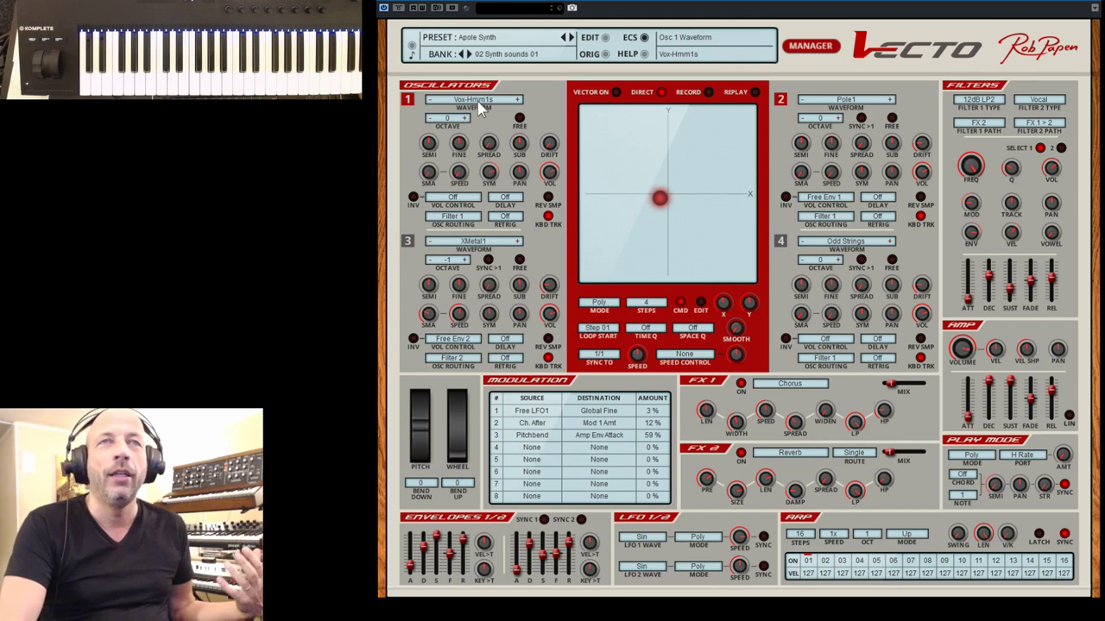
Step: Look through the preset and bank lists and load D50 Pad2 JoMal from the recently browsed presets
{"action": "left_click", "coordinate": [496, 33]}
{"action": "mouse_move", "coordinate": [506, 42]}
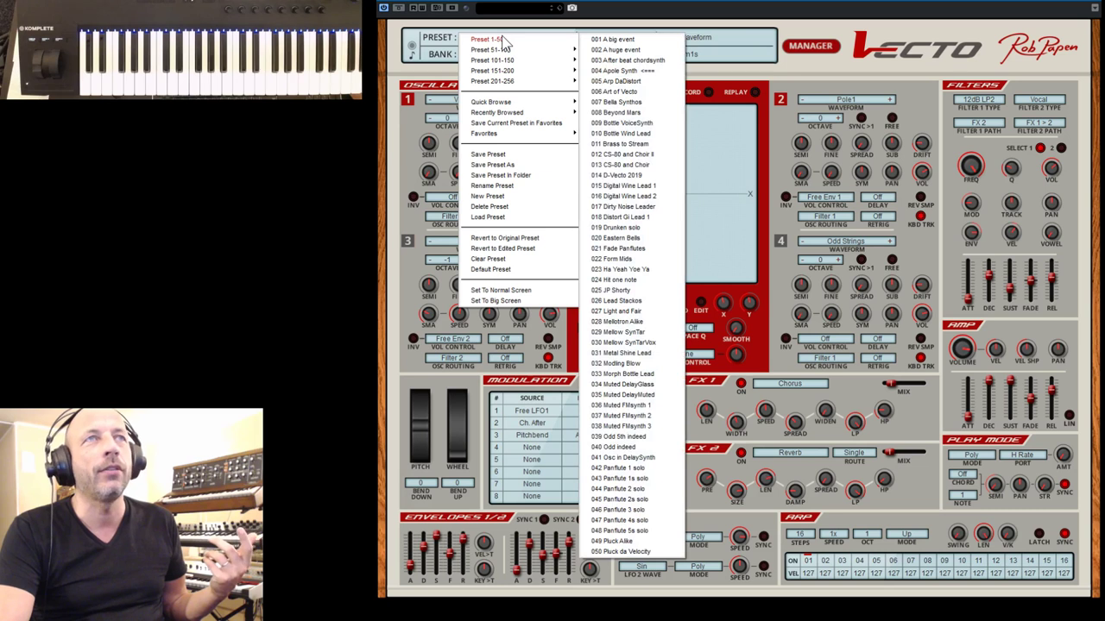
{"action": "mouse_move", "coordinate": [504, 107]}
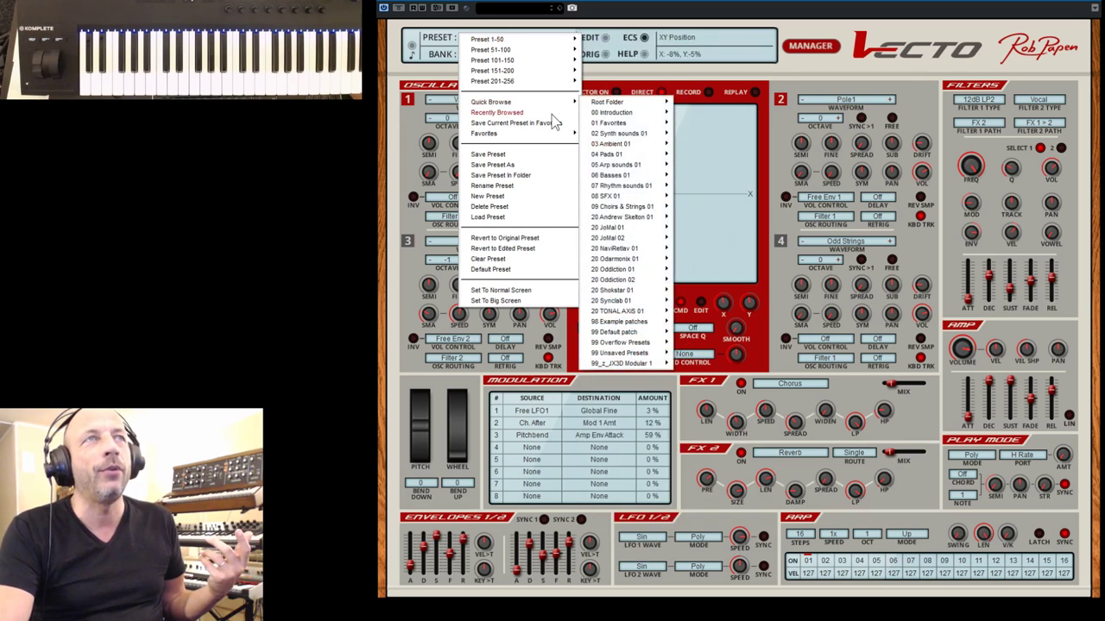
{"action": "mouse_move", "coordinate": [552, 115]}
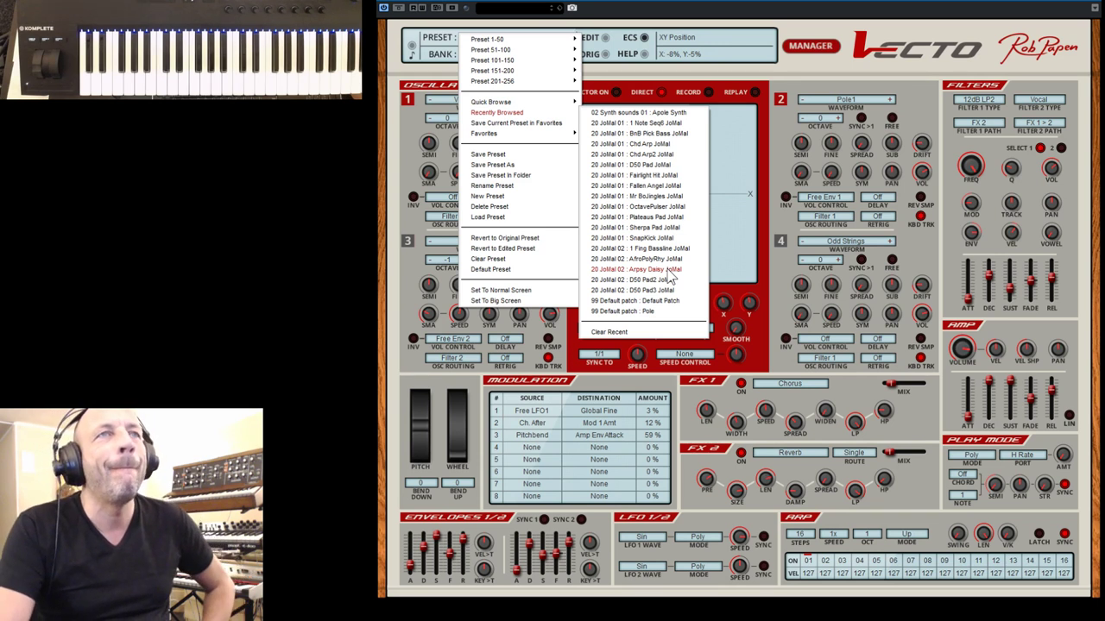
{"action": "left_click", "coordinate": [642, 285]}
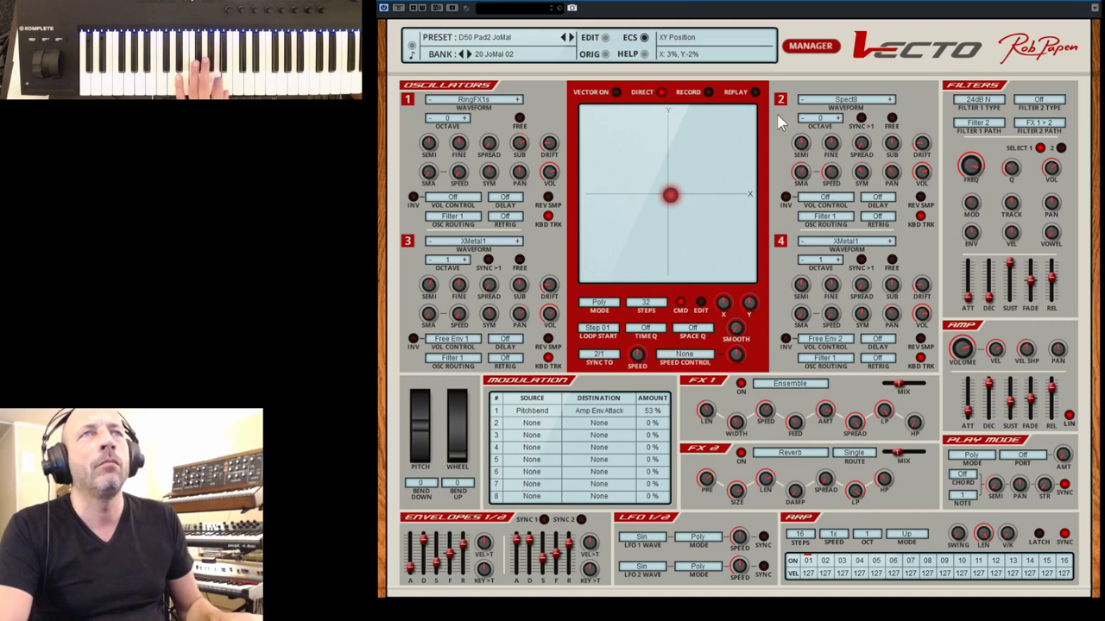
Step: Audition D50 Pad3 JoMal in the 20 JoMal 02 bank, reload D50 Pad2 JoMal and return to the synth settings
{"action": "left_click", "coordinate": [811, 48]}
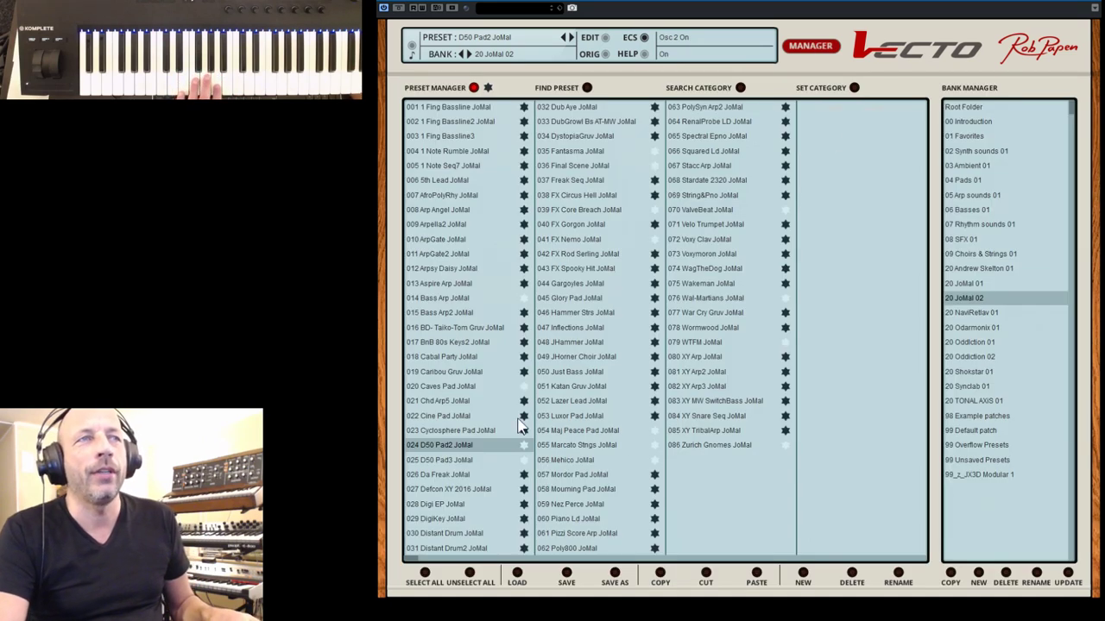
{"action": "left_click", "coordinate": [441, 459]}
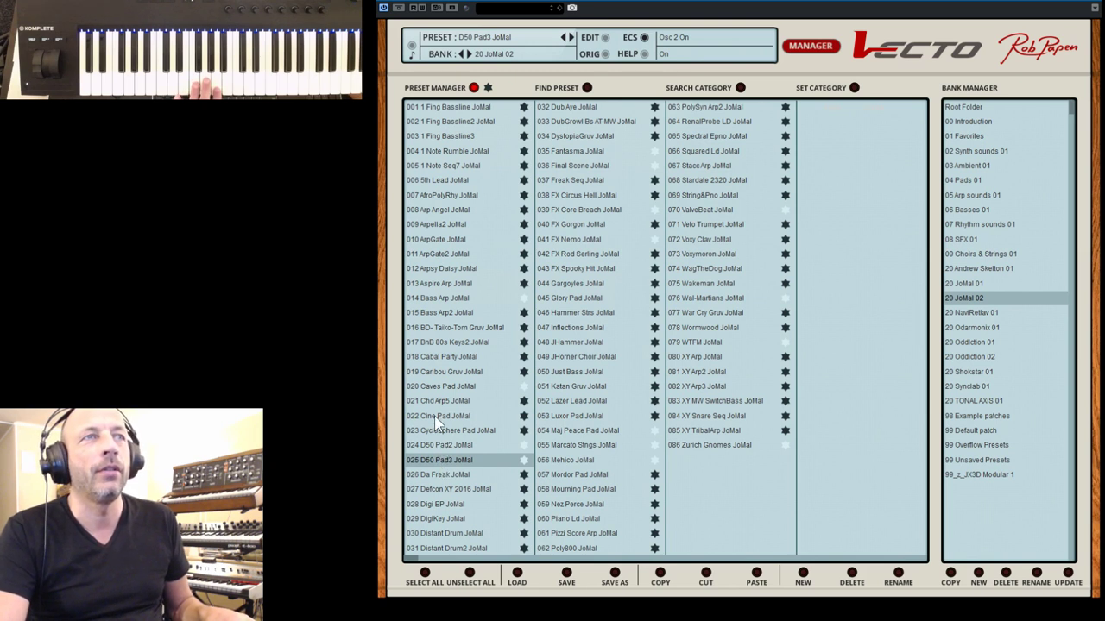
{"action": "left_click", "coordinate": [443, 446]}
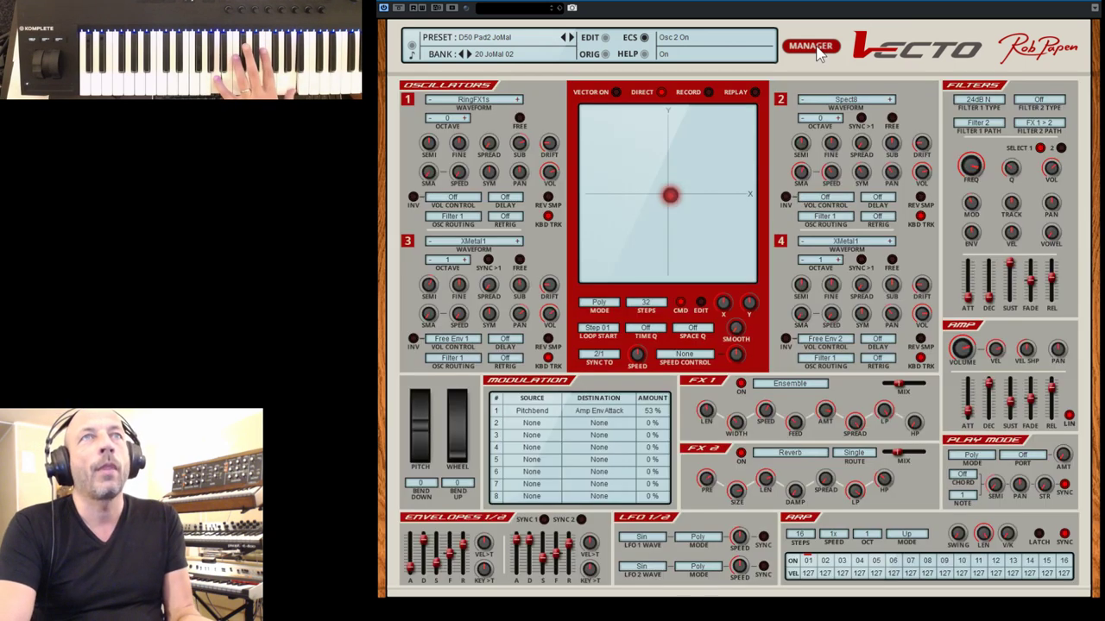
{"action": "left_click", "coordinate": [809, 46]}
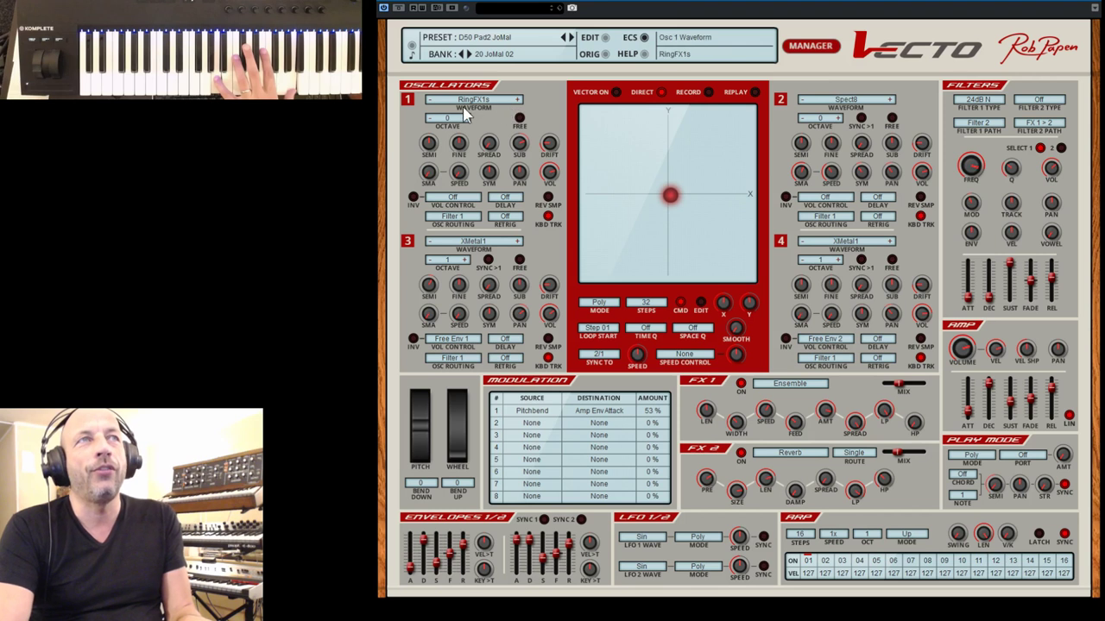
Step: Switch oscillators 2, 3 and 4 off and on again to hear the individual layers of D50 Pad2 JoMal
{"action": "left_click", "coordinate": [779, 101]}
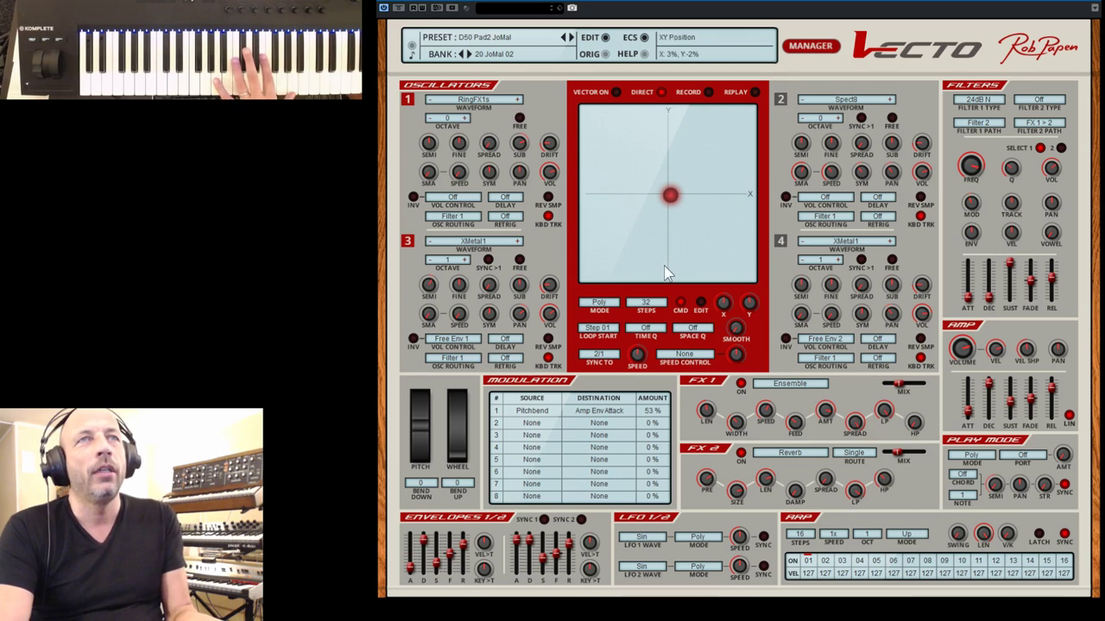
{"action": "left_click", "coordinate": [402, 243]}
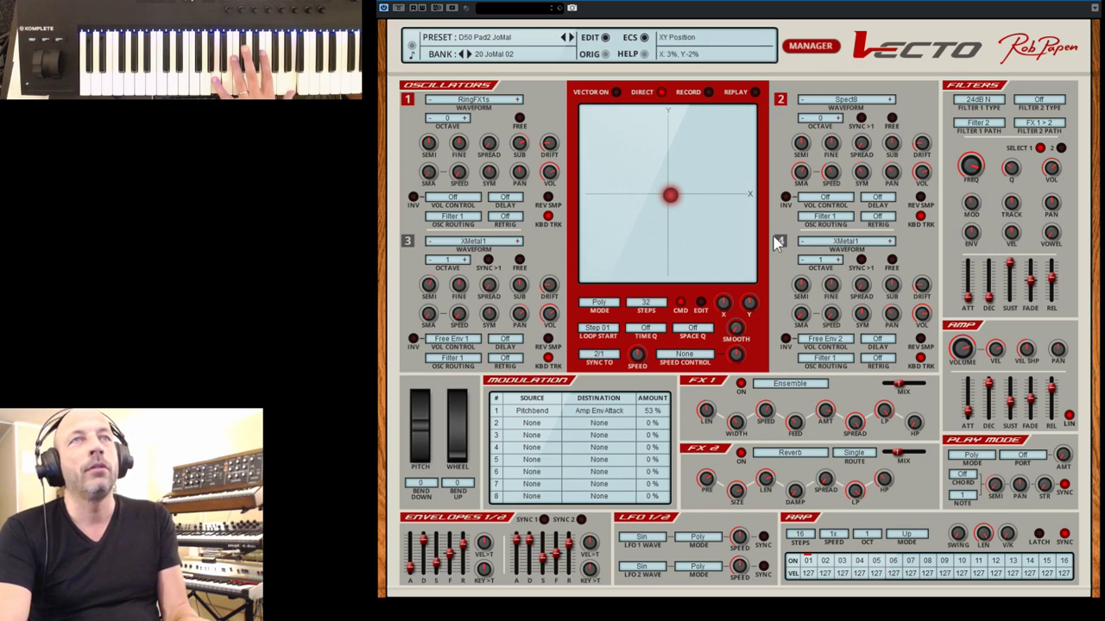
{"action": "left_click", "coordinate": [407, 242]}
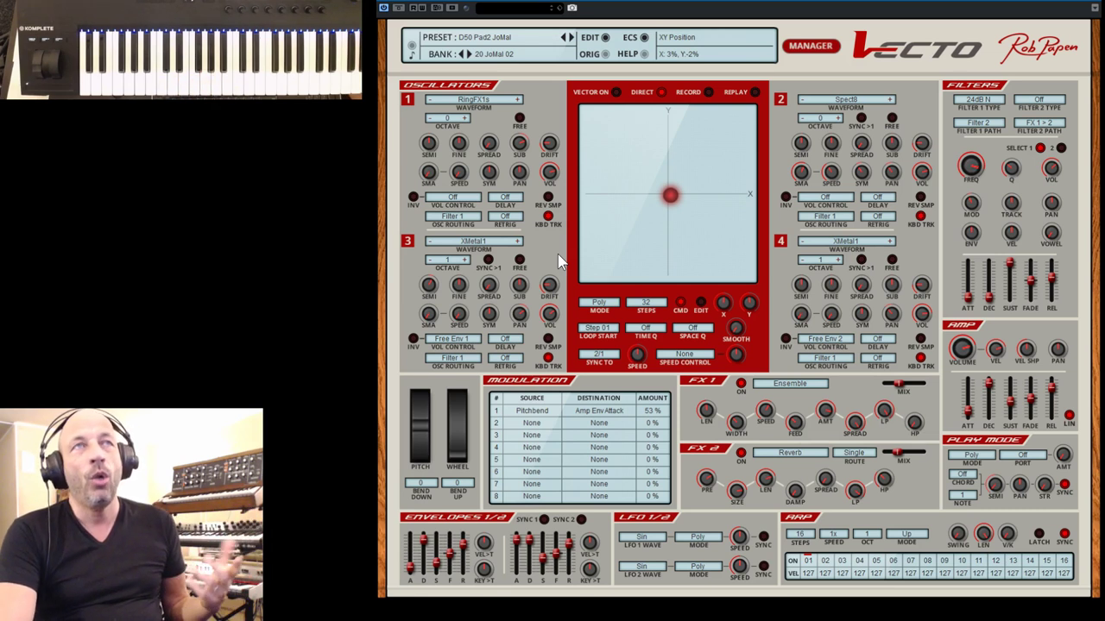
Step: Load the D-Vecto 2019 preset from the 02 Synth sounds 01 bank and show its synth settings
{"action": "left_click", "coordinate": [808, 46]}
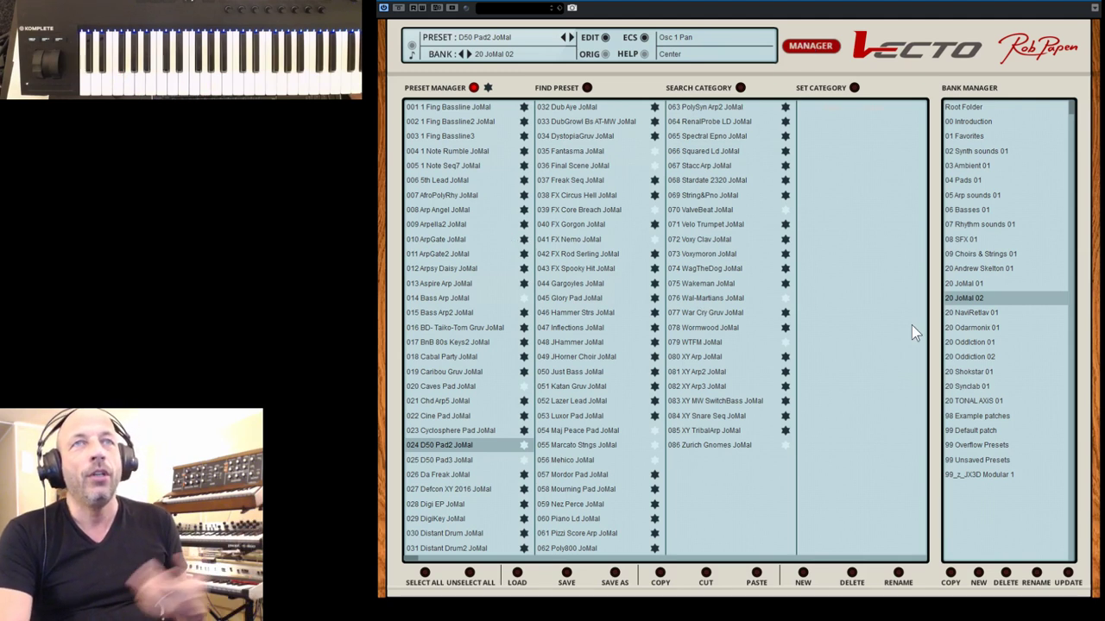
{"action": "left_click", "coordinate": [970, 154]}
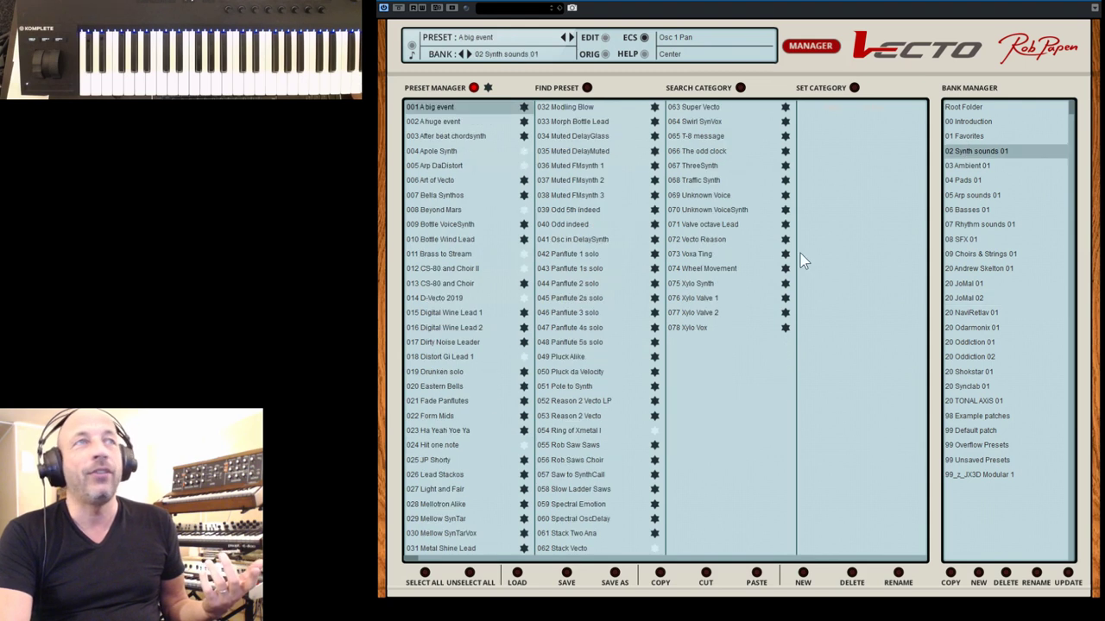
{"action": "left_click", "coordinate": [434, 302]}
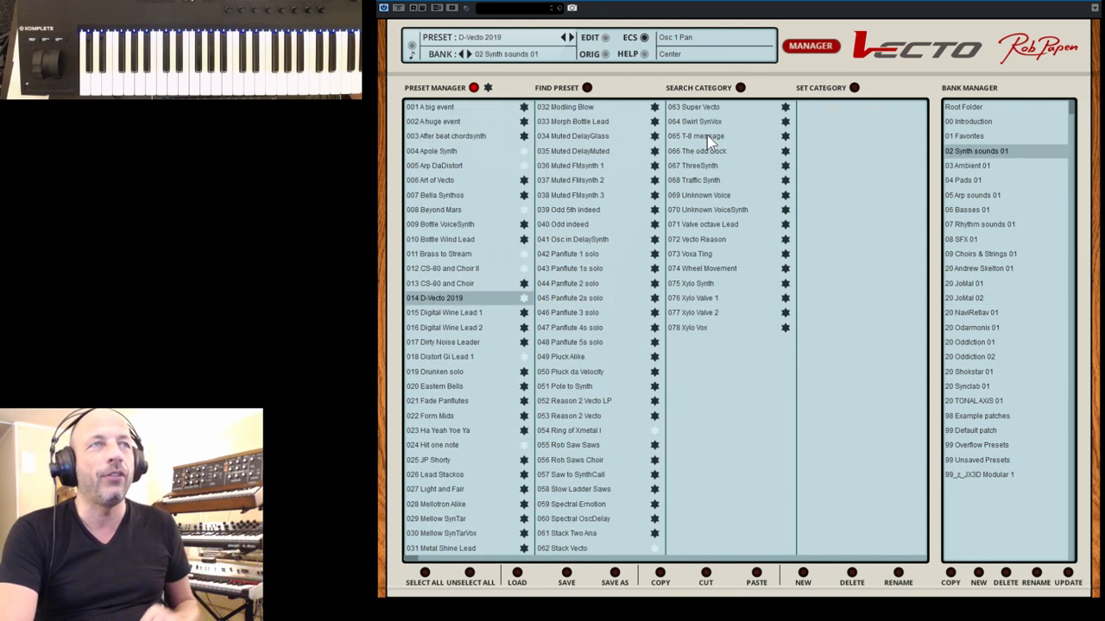
{"action": "left_click", "coordinate": [808, 48]}
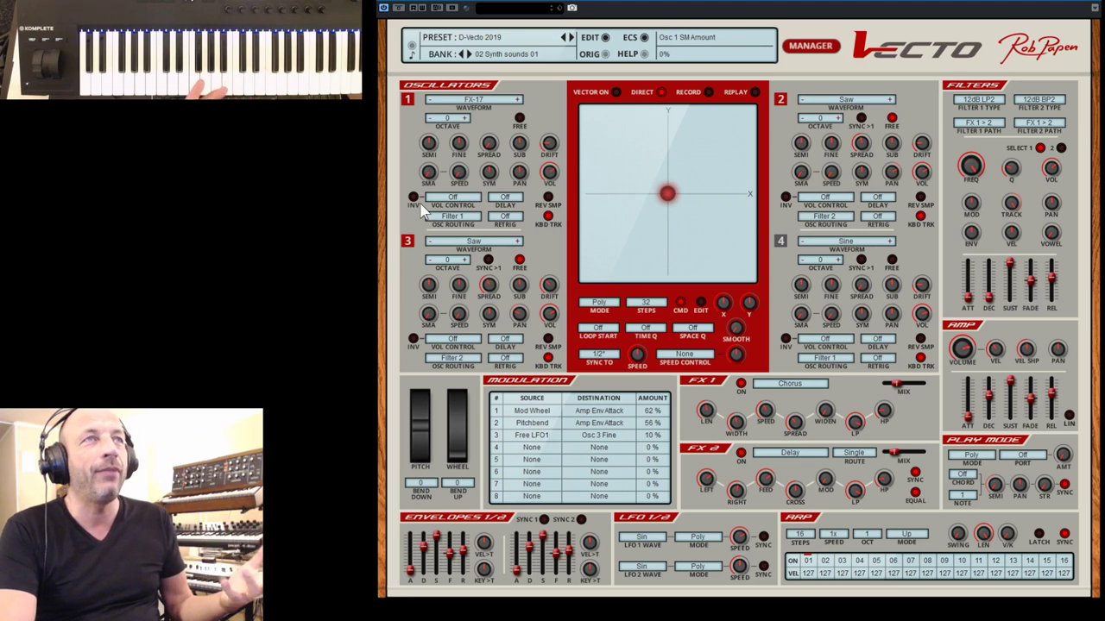
Step: Set oscillator 1 of D-Vecto 2019 to the XMetal1s waveform from the Samples 3 group
{"action": "left_click", "coordinate": [780, 100]}
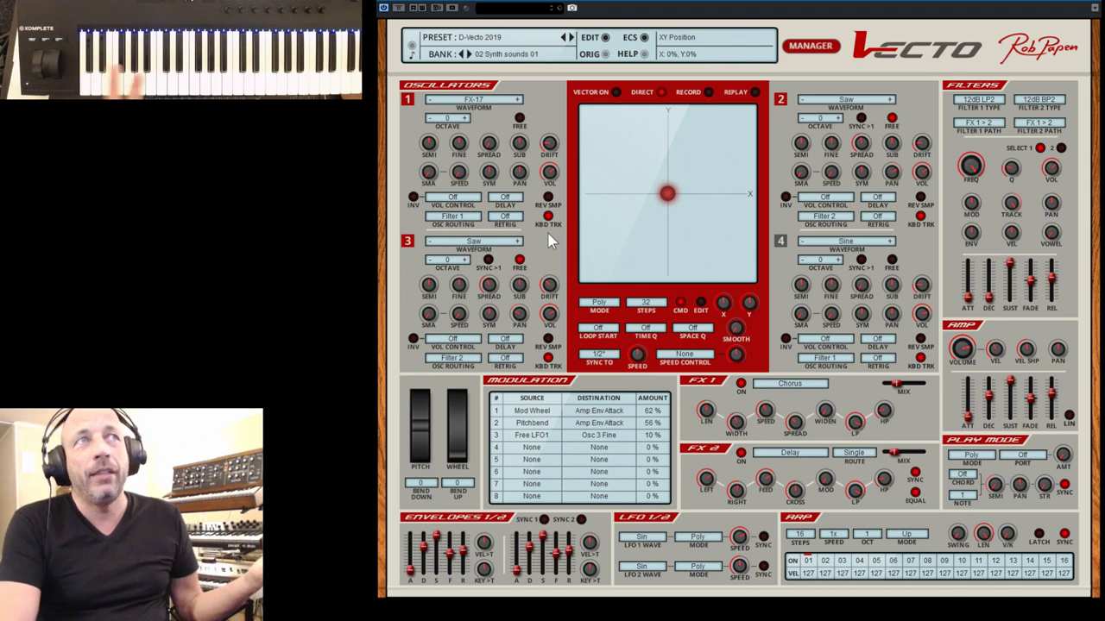
{"action": "left_click", "coordinate": [471, 100]}
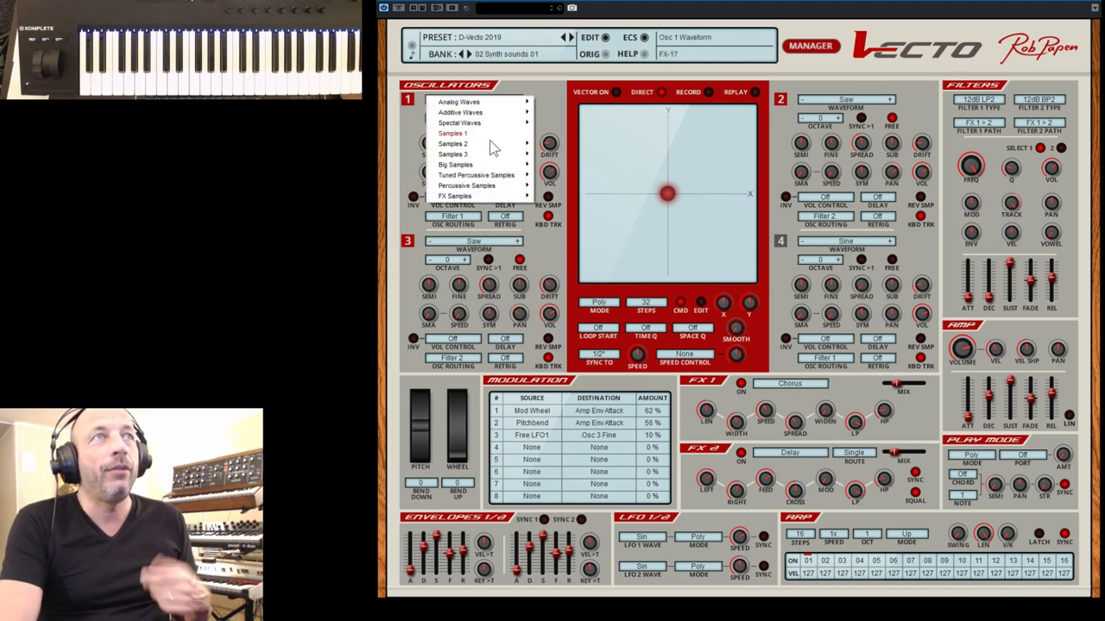
{"action": "mouse_move", "coordinate": [491, 178]}
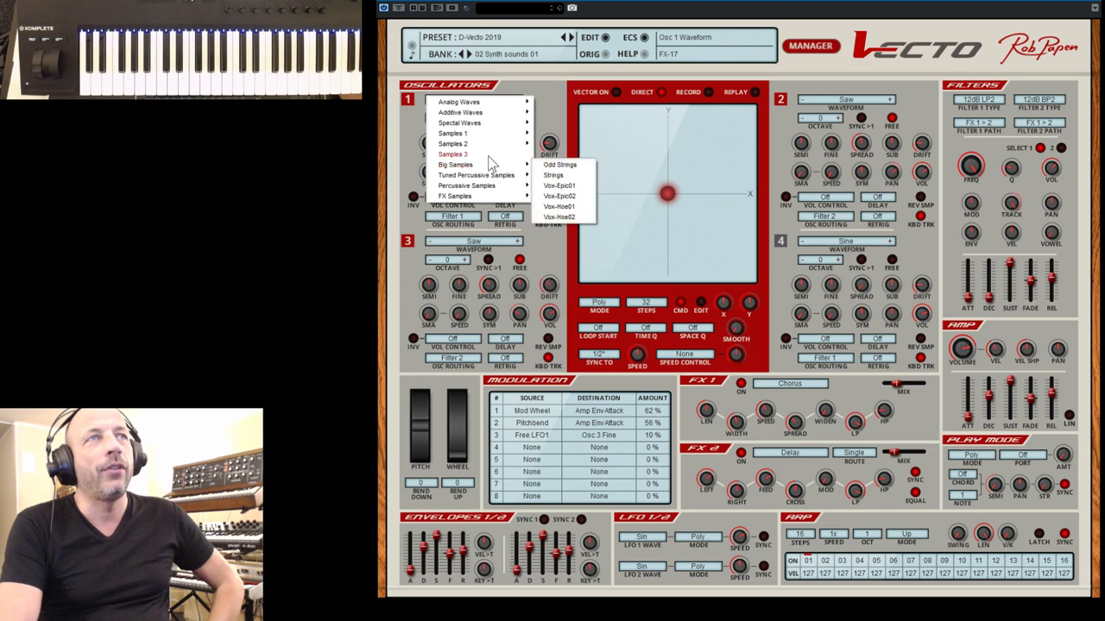
{"action": "mouse_move", "coordinate": [488, 155]}
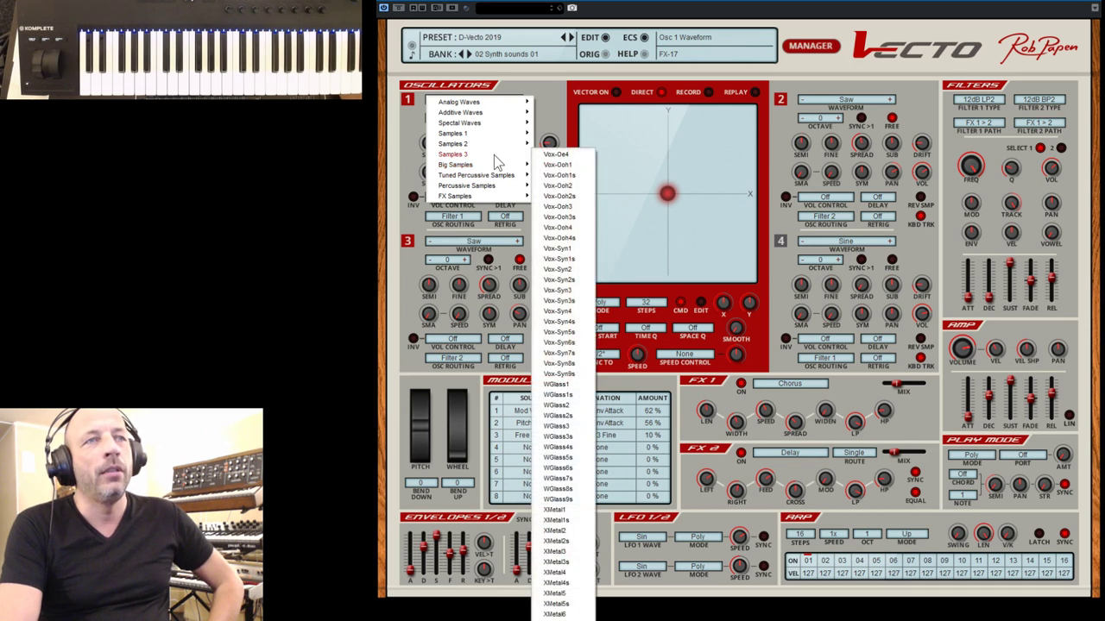
{"action": "left_click", "coordinate": [556, 519]}
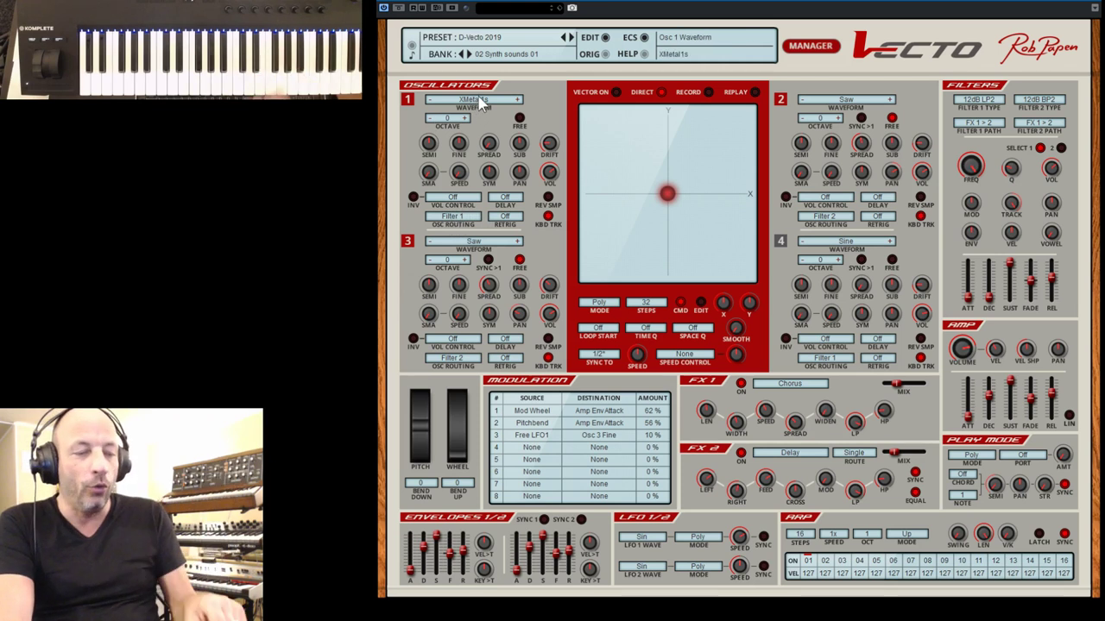
Step: Control oscillator 1's volume with Free Env 1, lowering that envelope's sustain to its minimum and lengthening its decay
{"action": "left_click", "coordinate": [464, 200]}
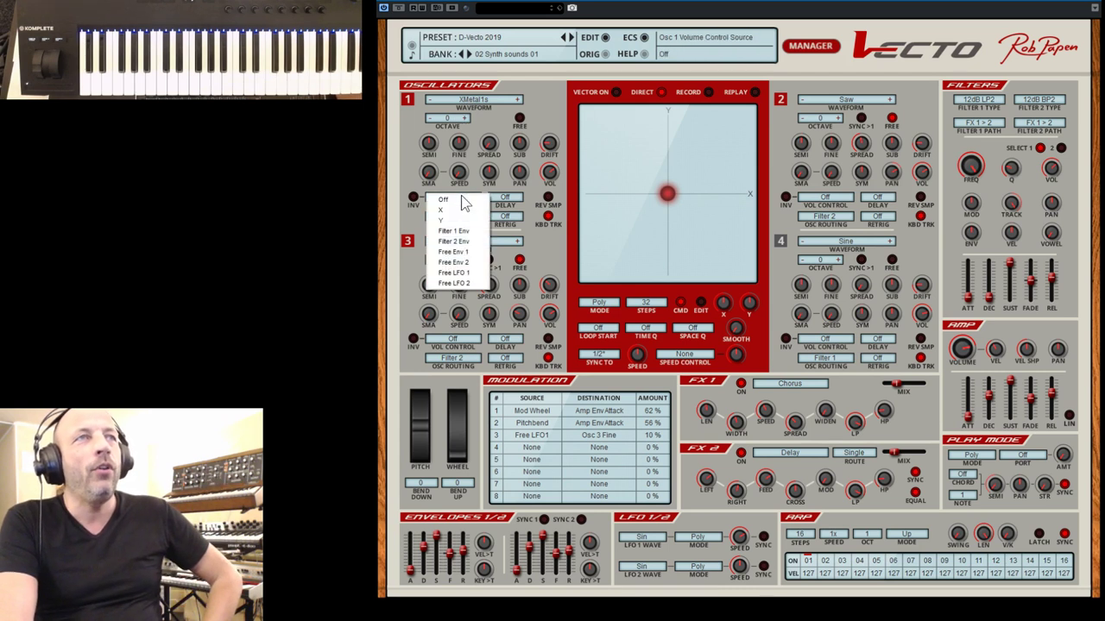
{"action": "left_click", "coordinate": [461, 252]}
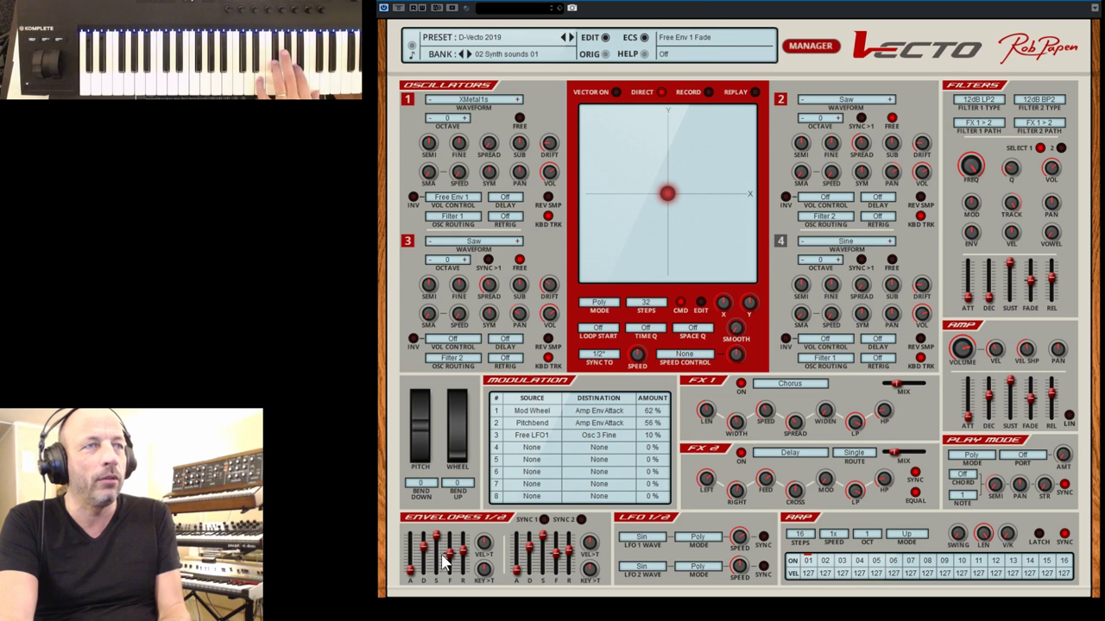
{"action": "left_click_drag", "start_coordinate": [437, 537], "coordinate": [437, 548]}
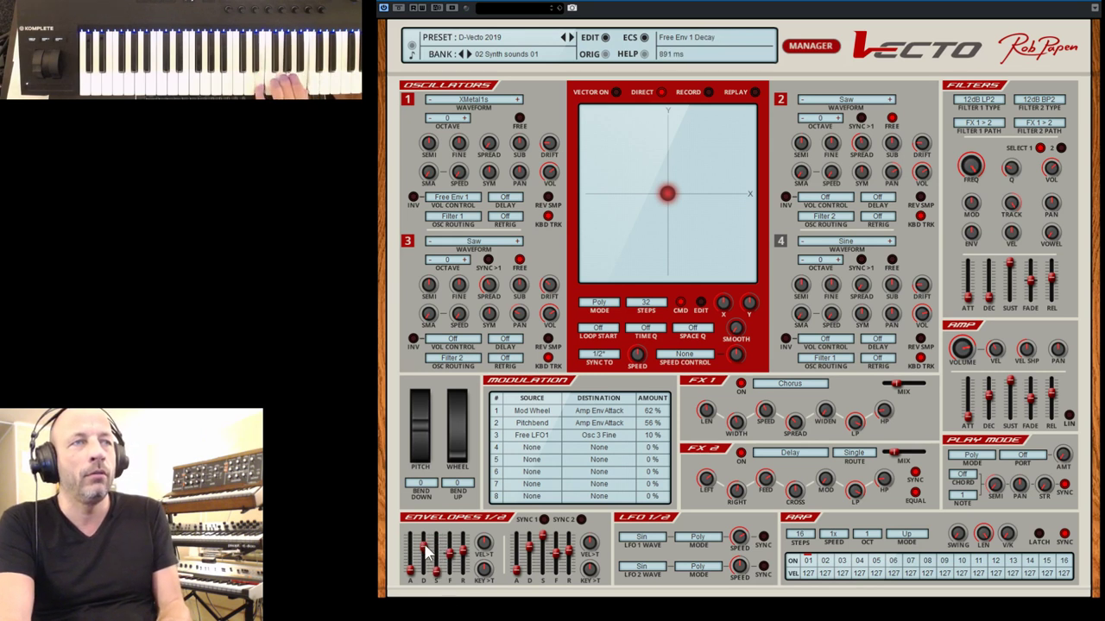
{"action": "left_click_drag", "start_coordinate": [423, 549], "coordinate": [423, 528]}
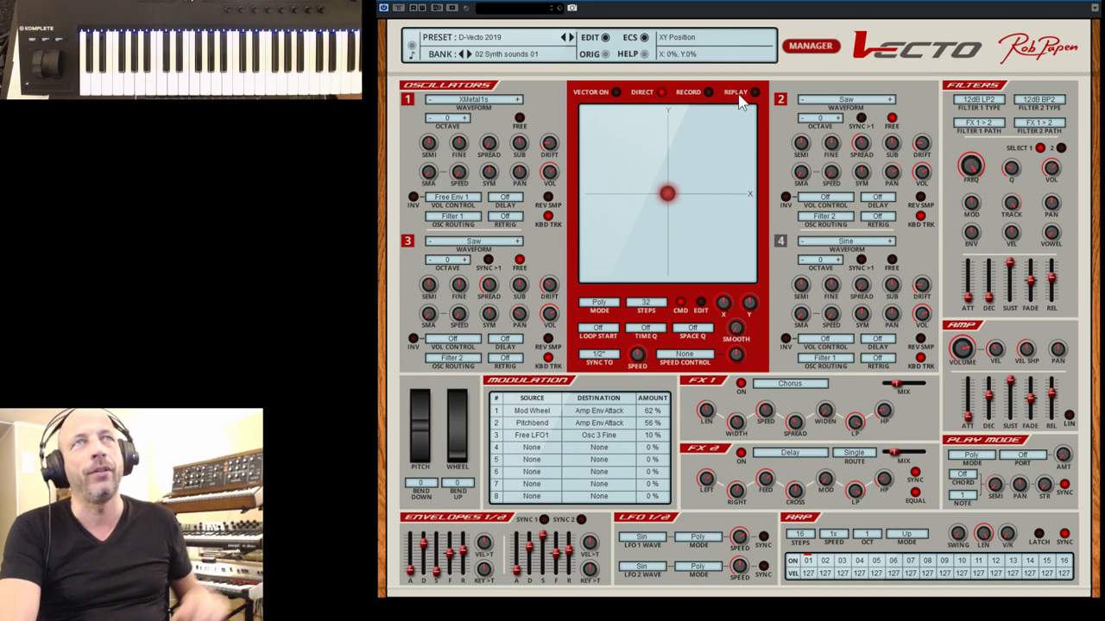
Step: Load the Pole preset from the 99 Default patch bank and show its synth settings
{"action": "left_click", "coordinate": [808, 48]}
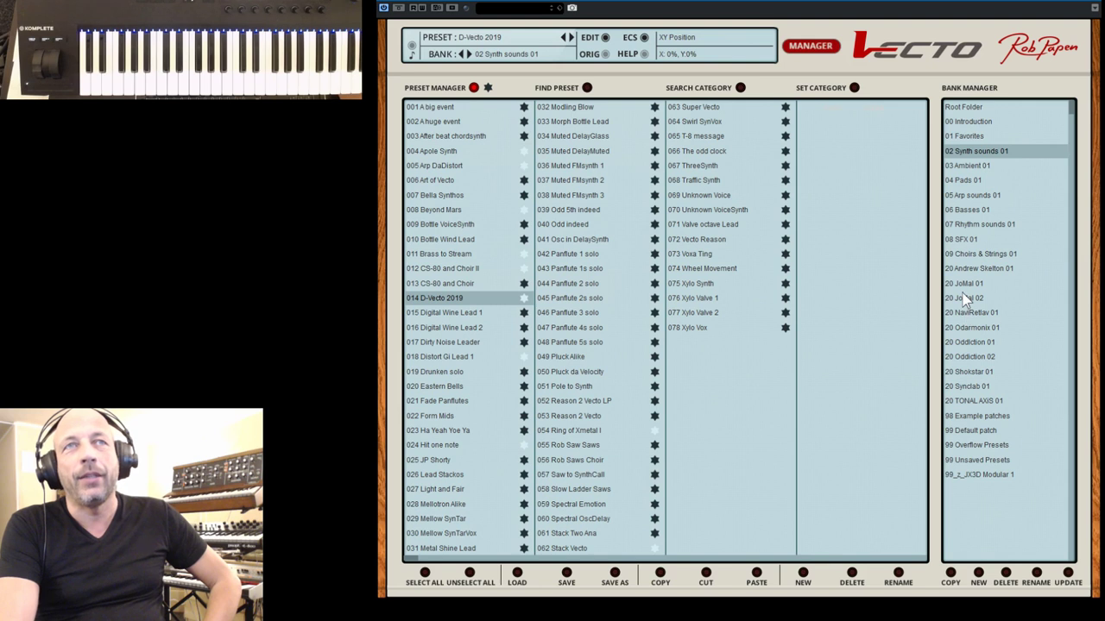
{"action": "left_click", "coordinate": [962, 431]}
{"action": "left_click", "coordinate": [435, 123]}
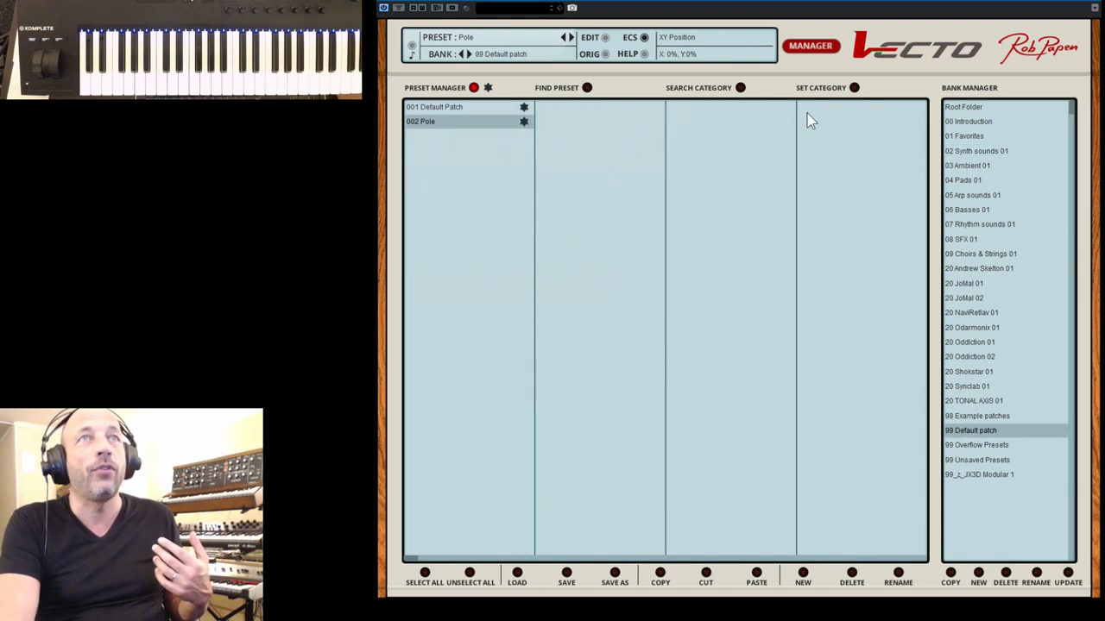
{"action": "left_click", "coordinate": [822, 50]}
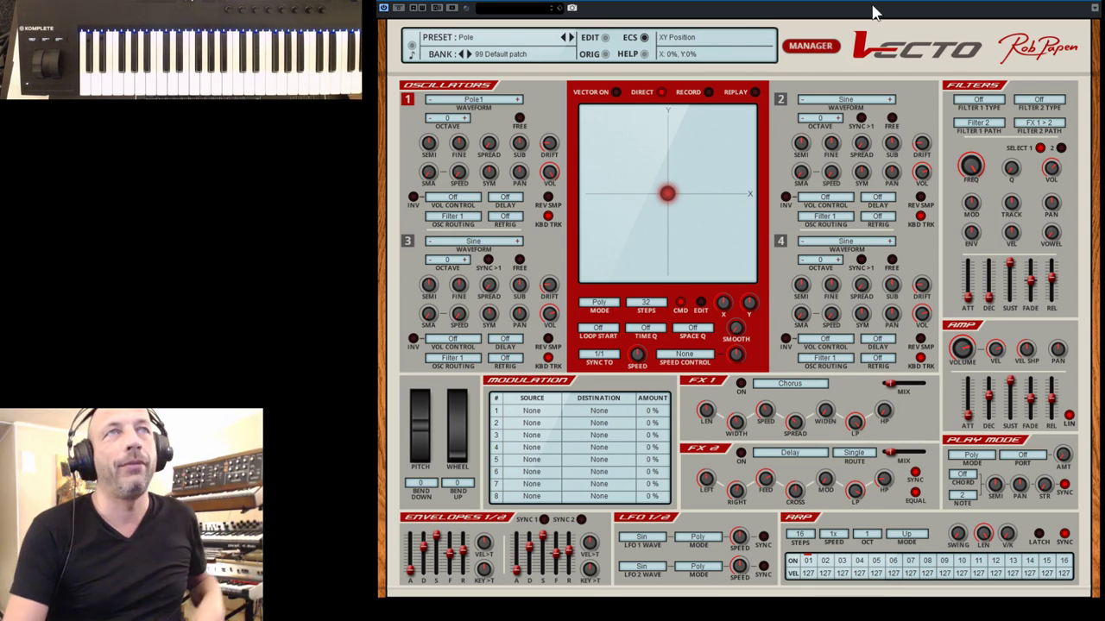
Step: Change oscillator 1's waveform to the FXBoil1 sample from Samples 1, and advance it to FXBoil1s
{"action": "left_click", "coordinate": [479, 104]}
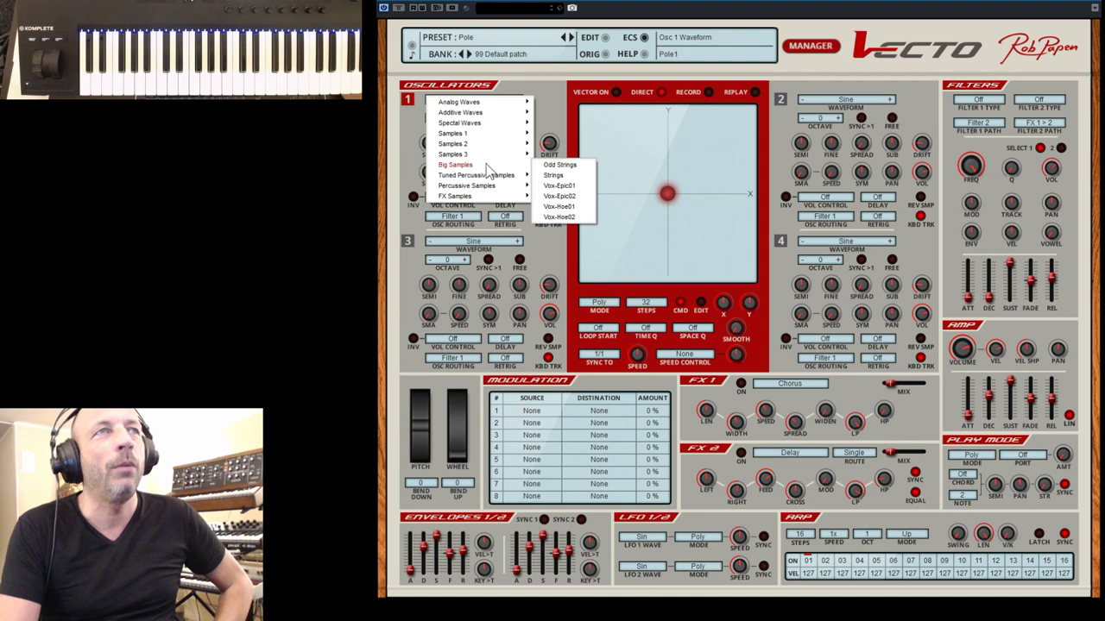
{"action": "mouse_move", "coordinate": [490, 155]}
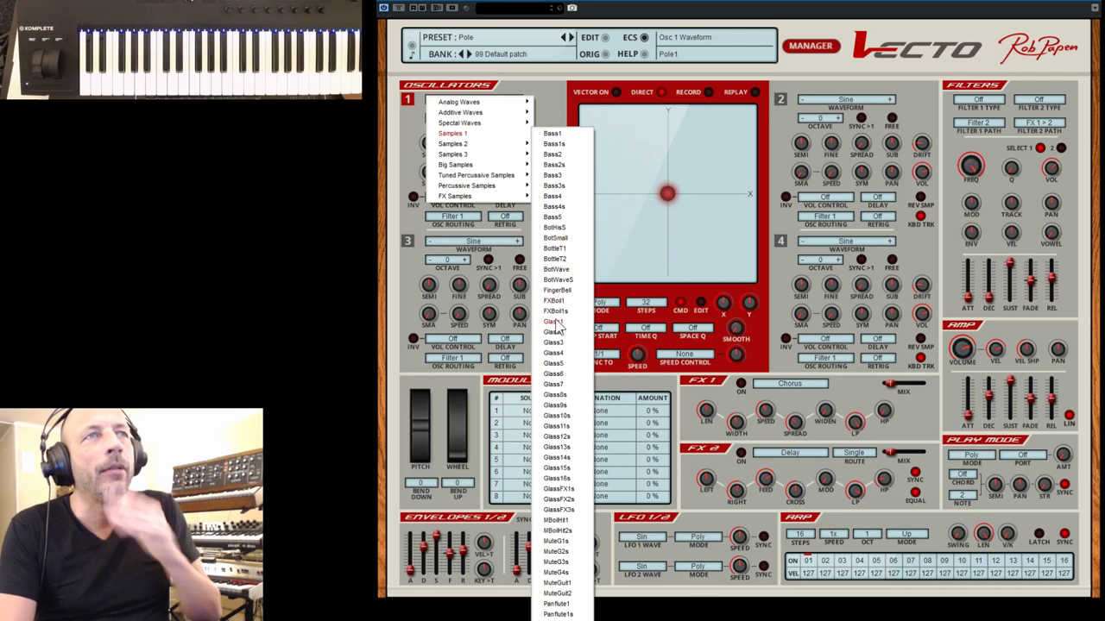
{"action": "left_click", "coordinate": [553, 301]}
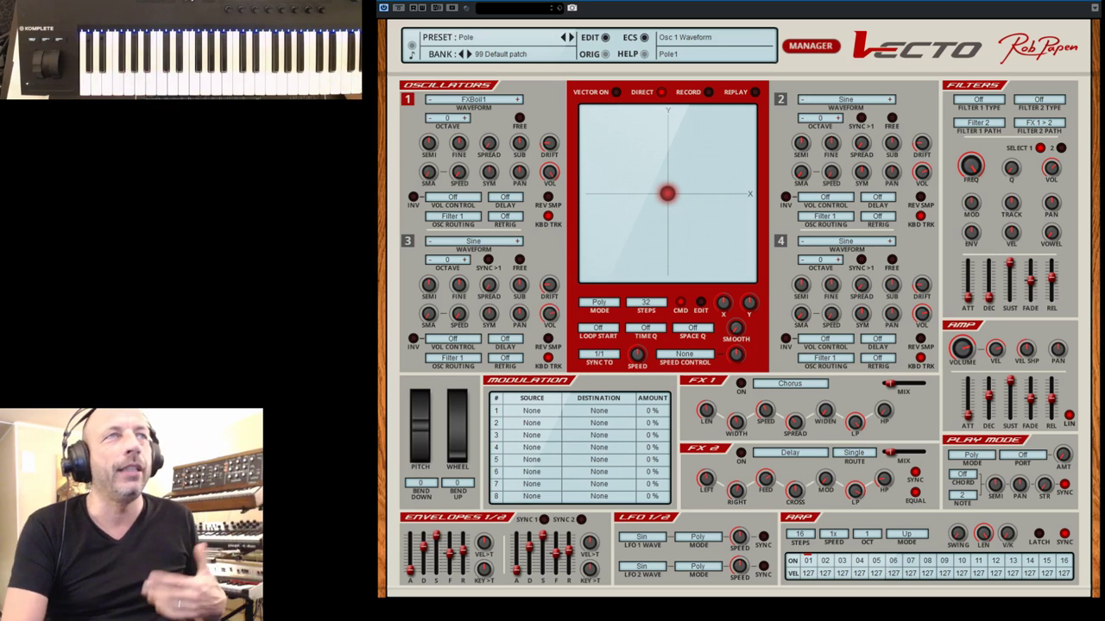
{"action": "left_click", "coordinate": [519, 101]}
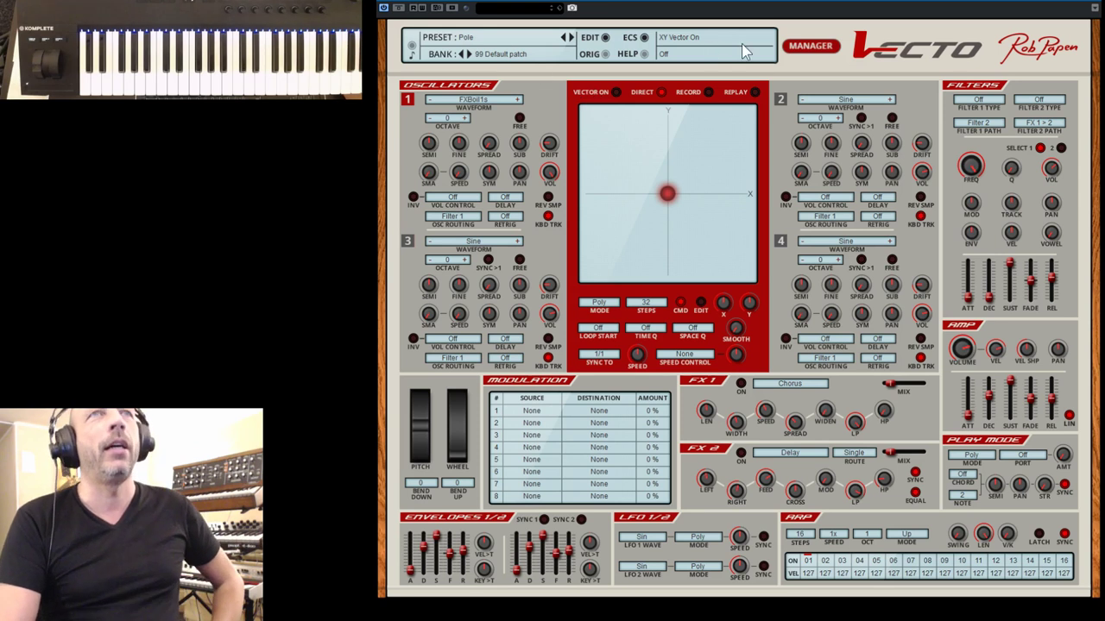
Step: Look through the 03 Ambient 01 bank and audition Bottle Wind Lead in the 02 Synth sounds 01 bank
{"action": "left_click", "coordinate": [794, 52]}
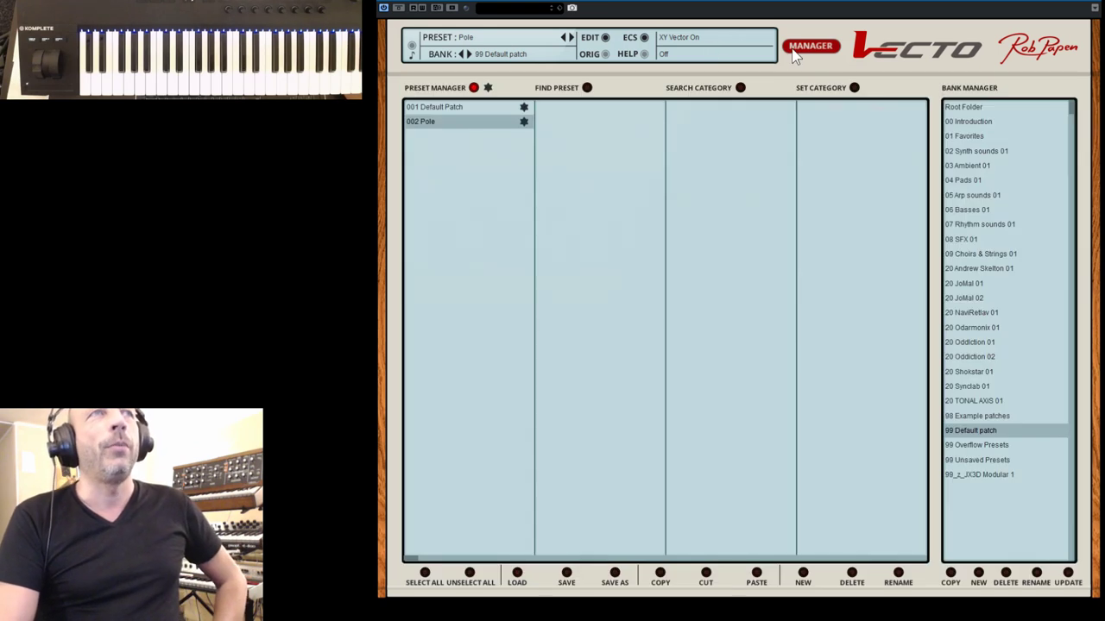
{"action": "left_click", "coordinate": [965, 166]}
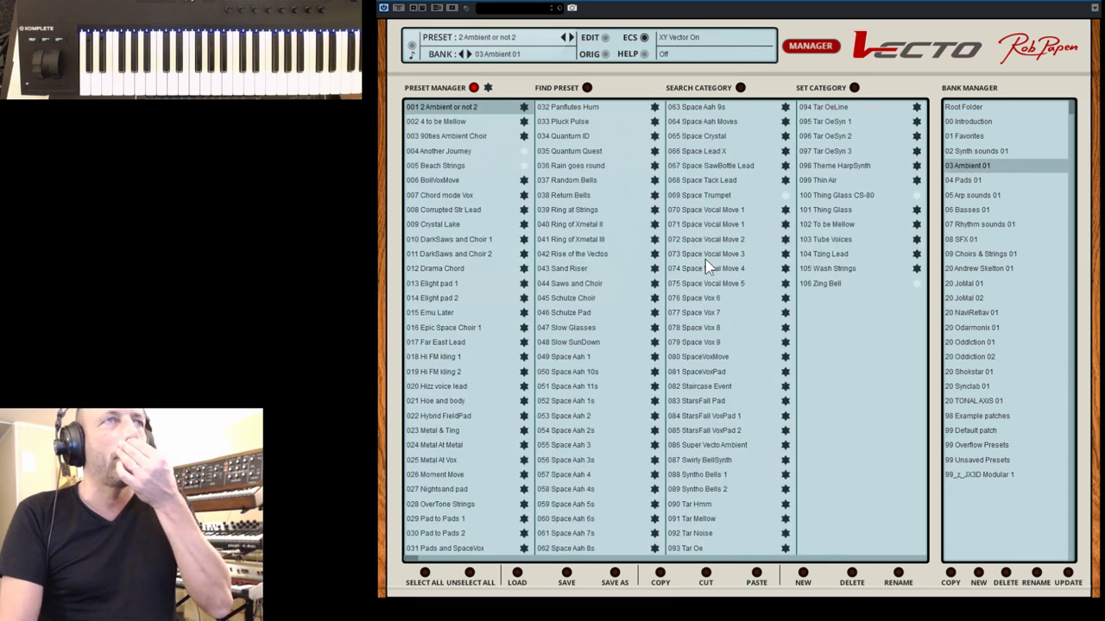
{"action": "left_click", "coordinate": [974, 151]}
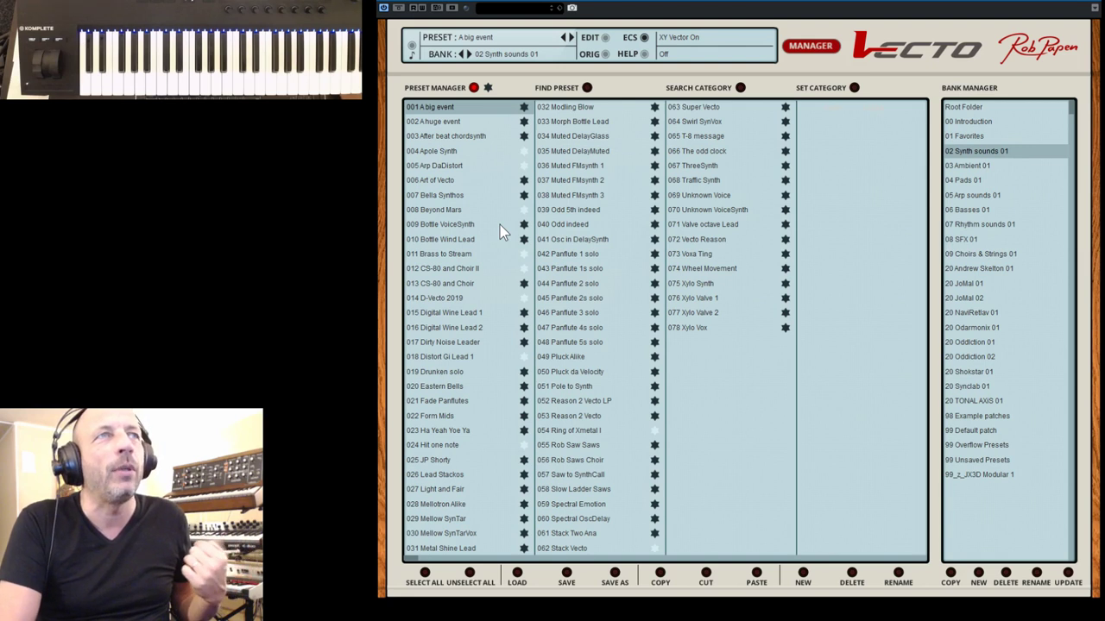
{"action": "left_click", "coordinate": [432, 242]}
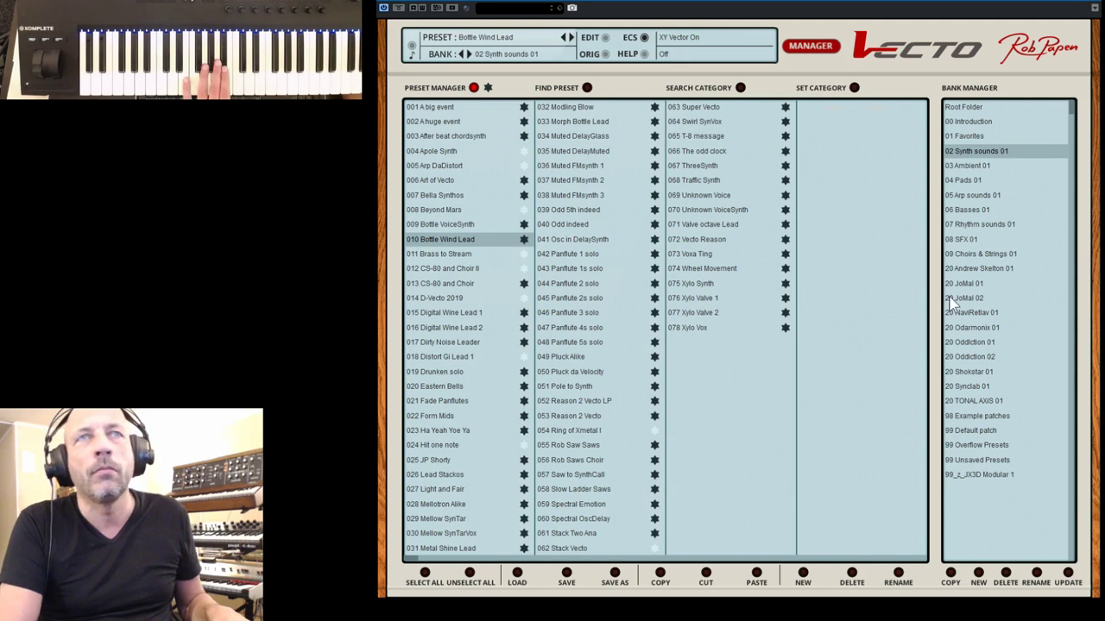
Step: Audition Brass to Stream, Apole Synth and A huge event in the 02 Synth sounds 01 bank
{"action": "left_click", "coordinate": [959, 168]}
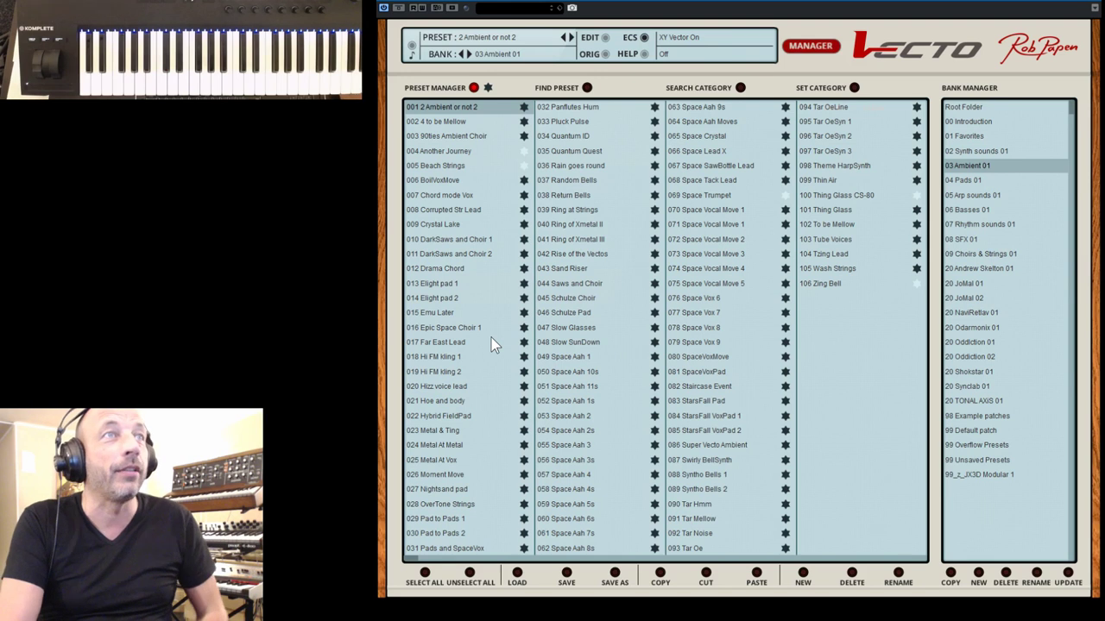
{"action": "left_click", "coordinate": [965, 155]}
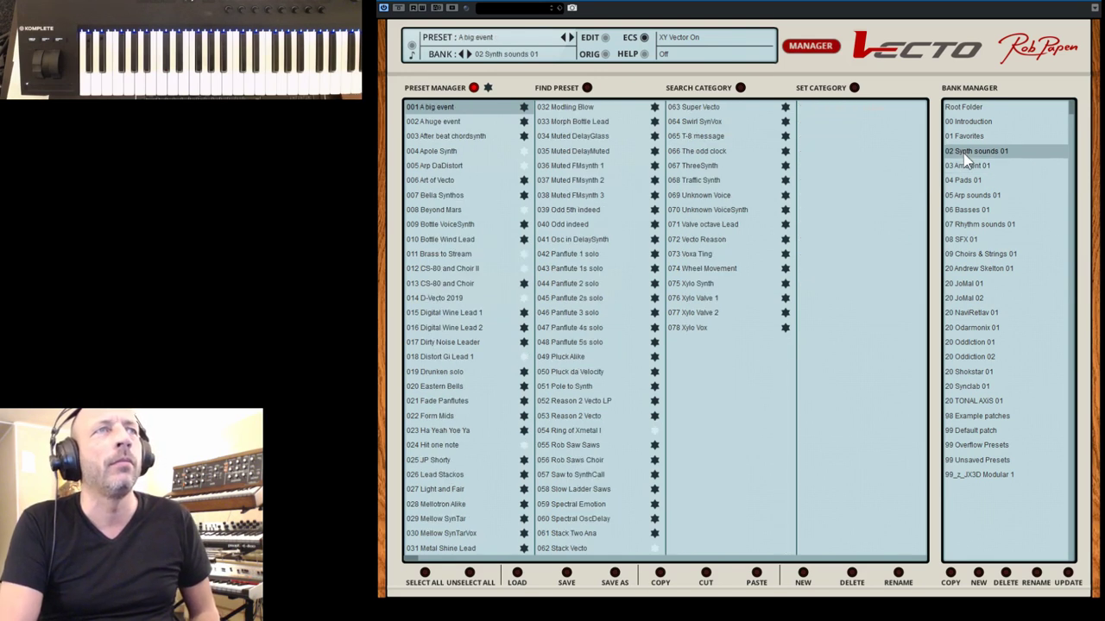
{"action": "left_click", "coordinate": [440, 252]}
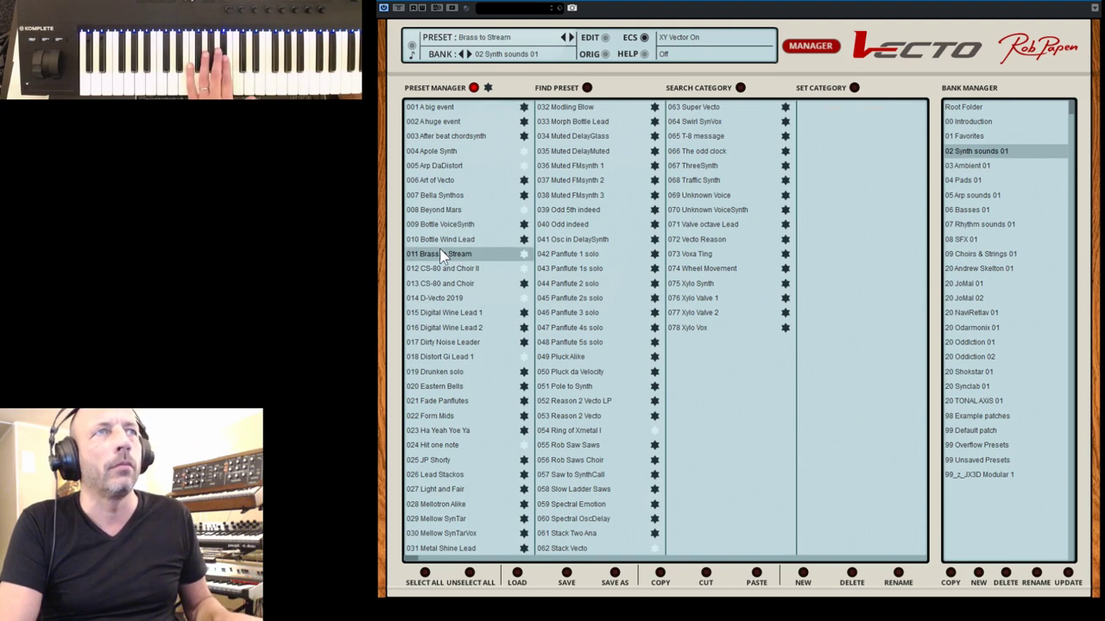
{"action": "left_click", "coordinate": [436, 152]}
{"action": "left_click", "coordinate": [442, 122]}
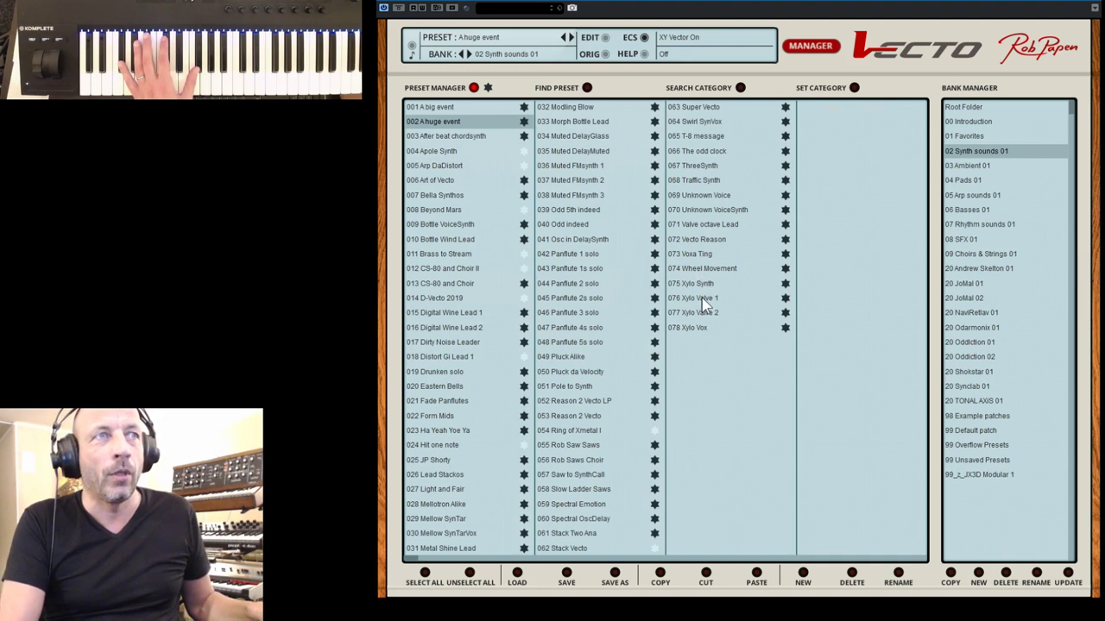
Step: Load the BoilVoxMove preset from the 03 Ambient 01 bank and show its synth settings
{"action": "left_click", "coordinate": [971, 166]}
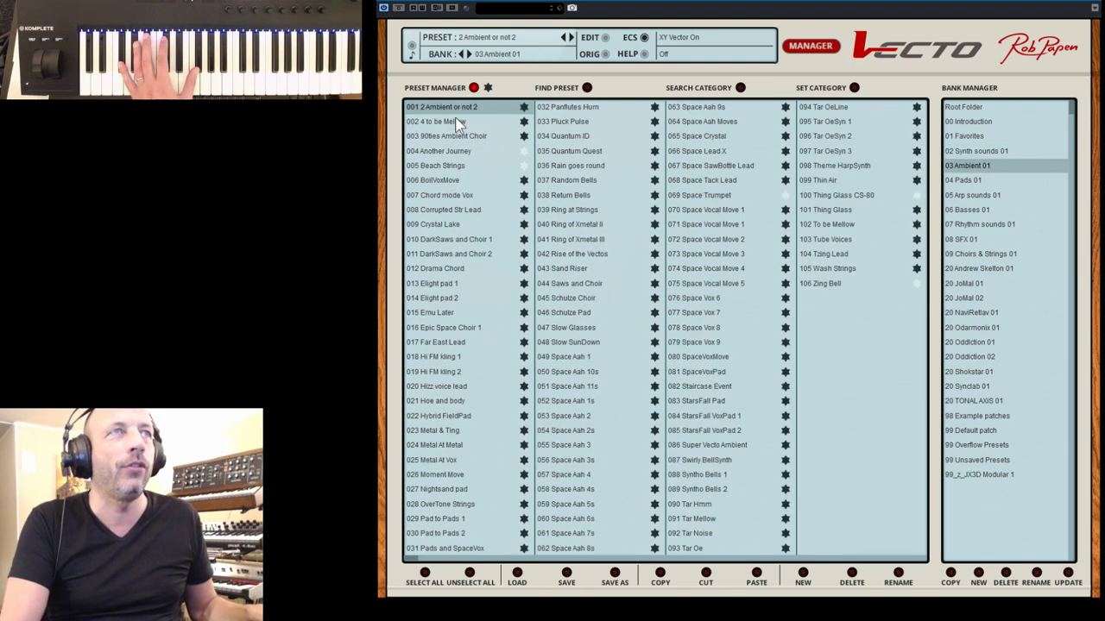
{"action": "left_click", "coordinate": [449, 180]}
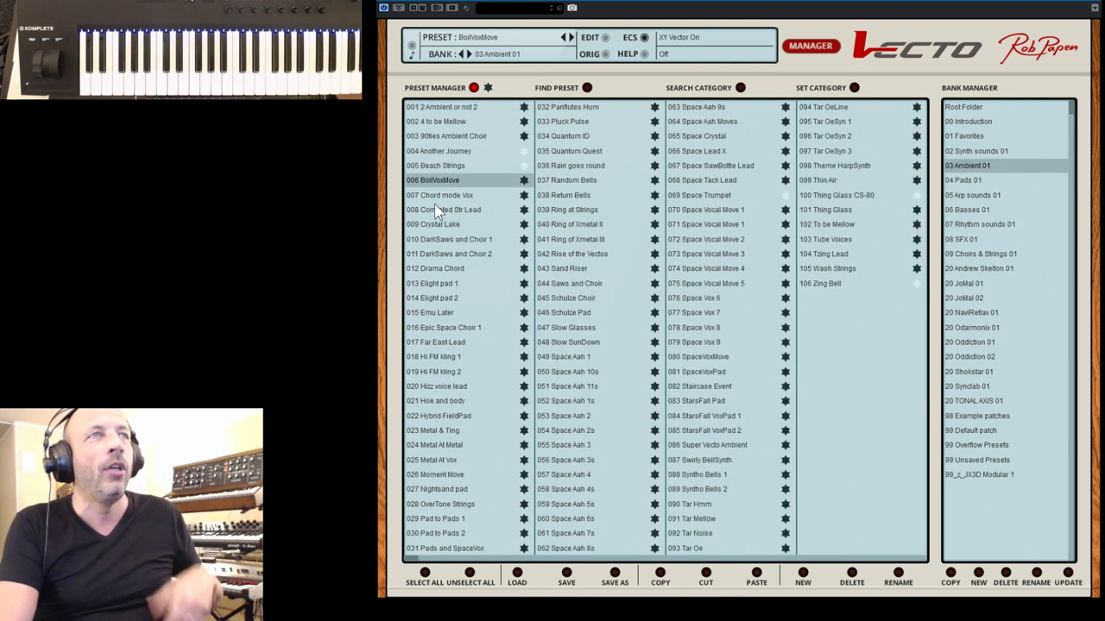
{"action": "left_click", "coordinate": [805, 50]}
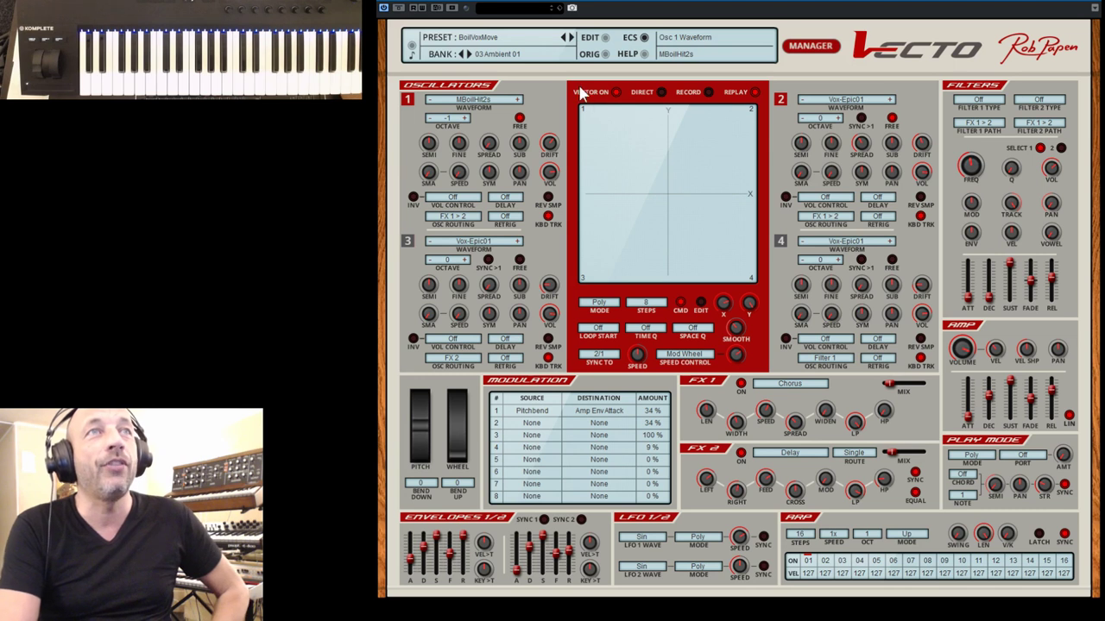
Step: Try the vector switch in BoilVoxMove, check the preset list and return to the synth settings
{"action": "left_click", "coordinate": [614, 93]}
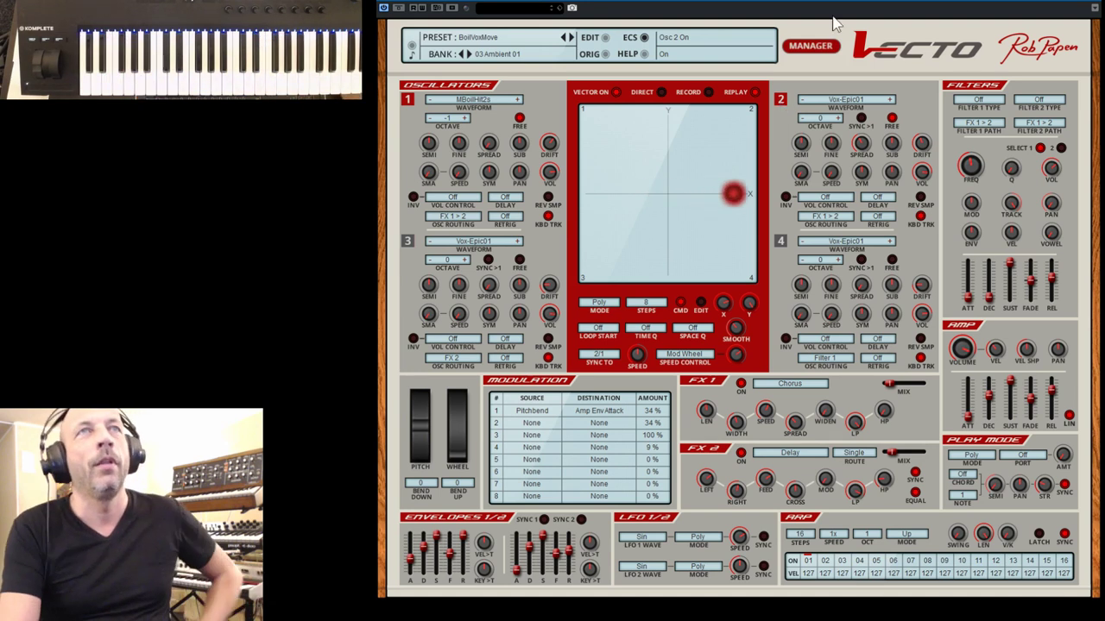
{"action": "left_click", "coordinate": [827, 49]}
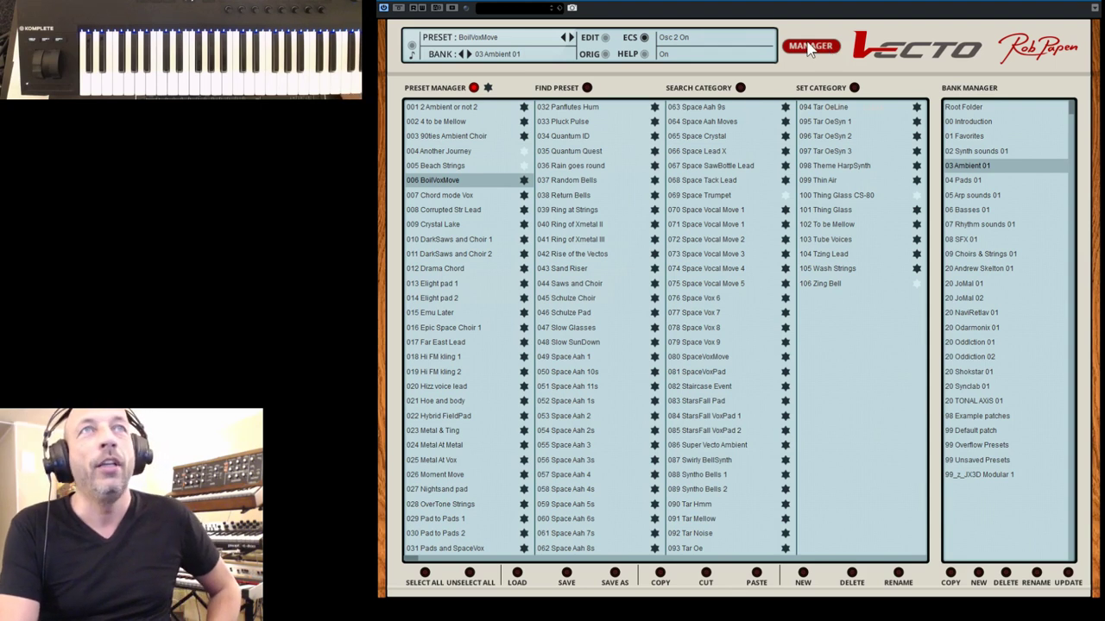
{"action": "left_click", "coordinate": [808, 49]}
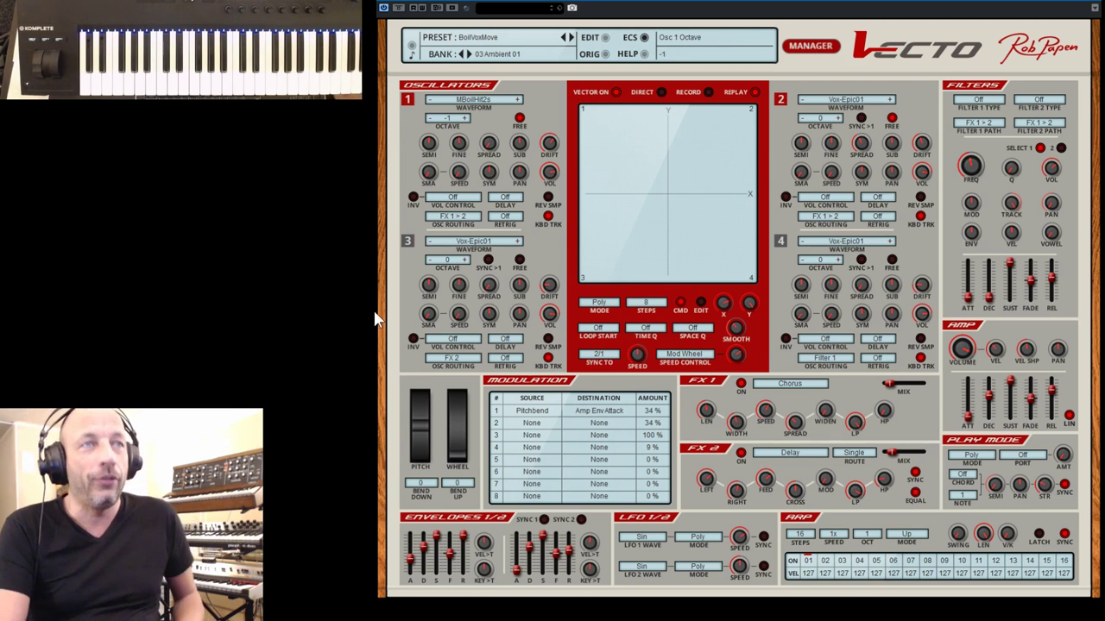
Step: Load Default Patch from the 99 Default patch bank and show its synth settings
{"action": "left_click", "coordinate": [809, 46]}
{"action": "left_click", "coordinate": [980, 432]}
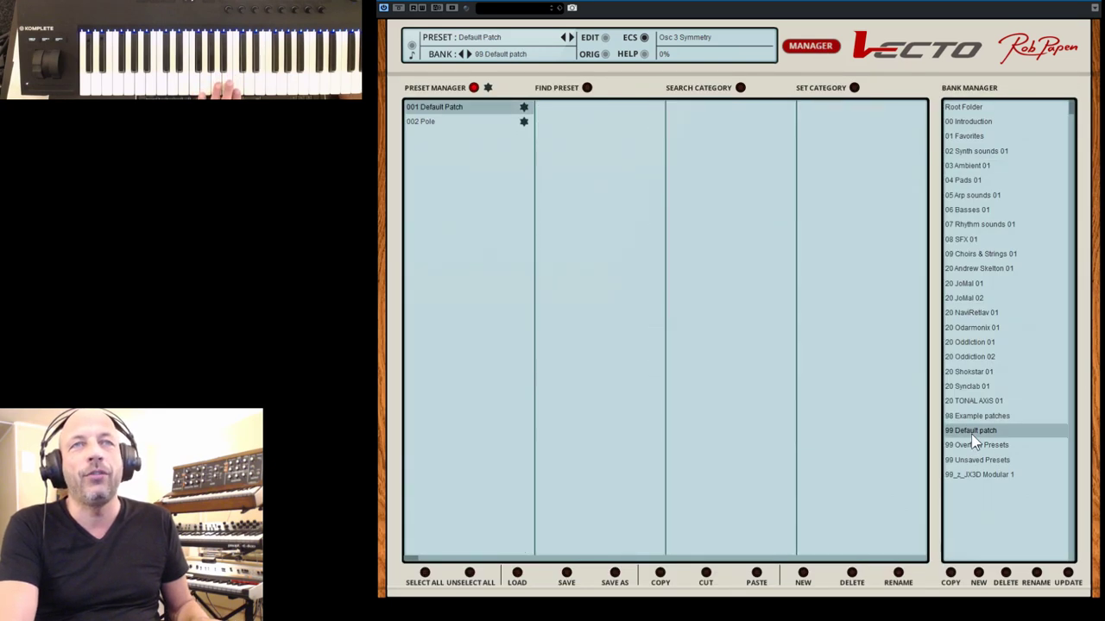
{"action": "left_click", "coordinate": [802, 50]}
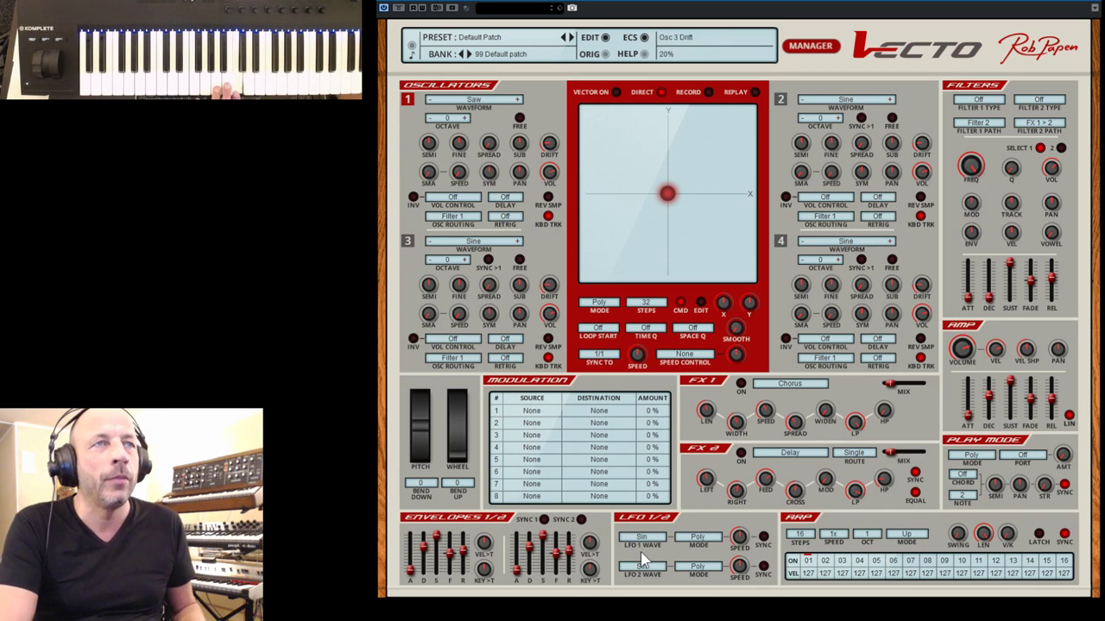
Step: Set the source of the first modulation slot to Note Rnd1
{"action": "left_click", "coordinate": [542, 411]}
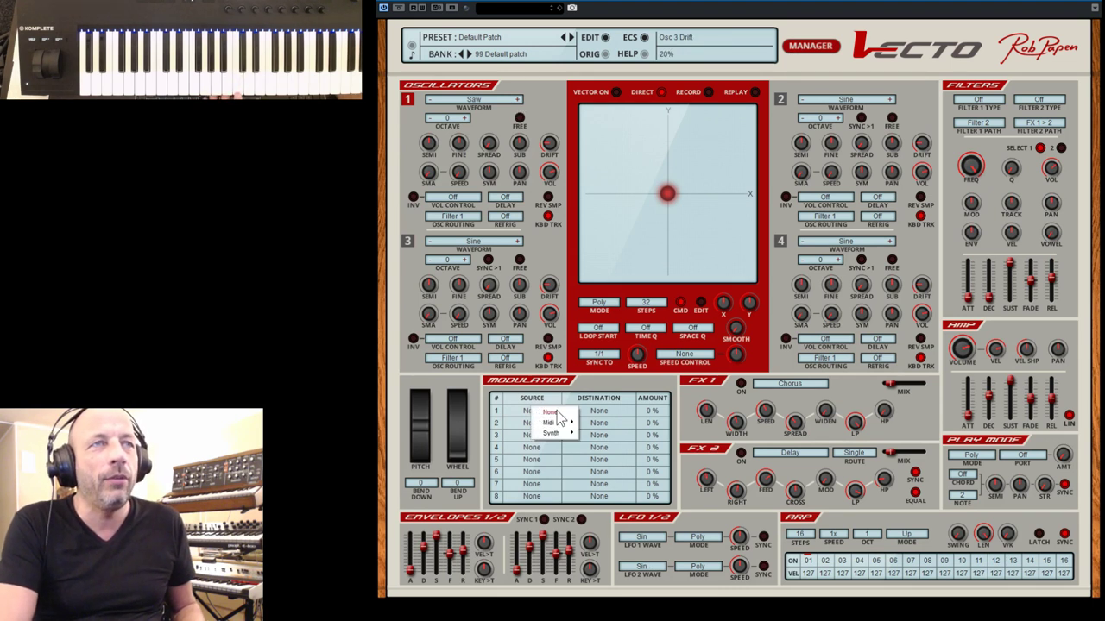
{"action": "mouse_move", "coordinate": [567, 429]}
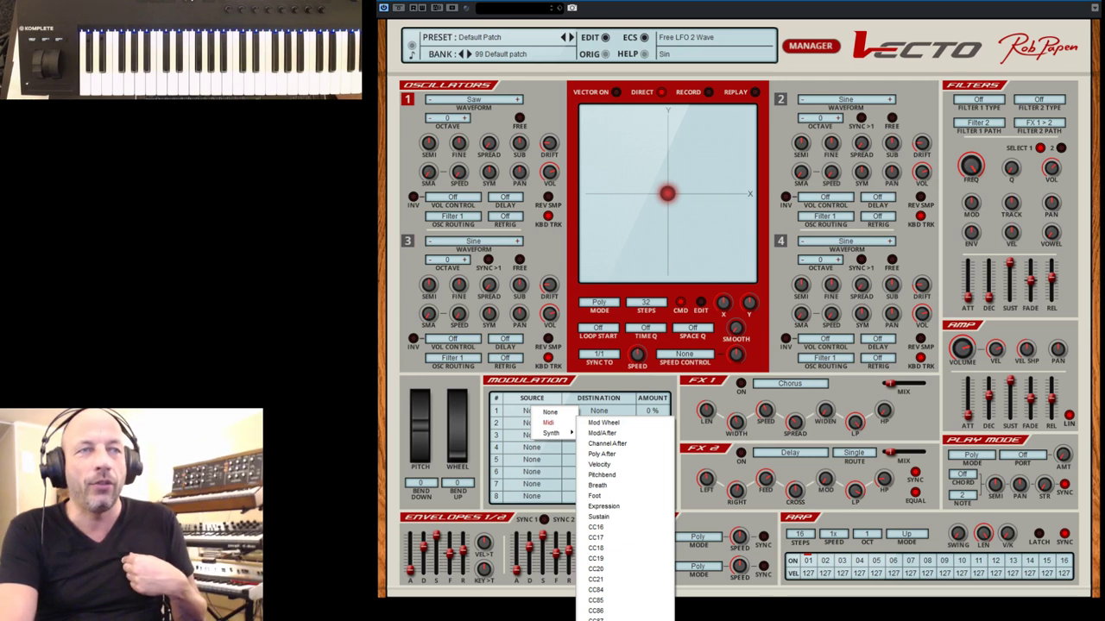
{"action": "left_click", "coordinate": [605, 439]}
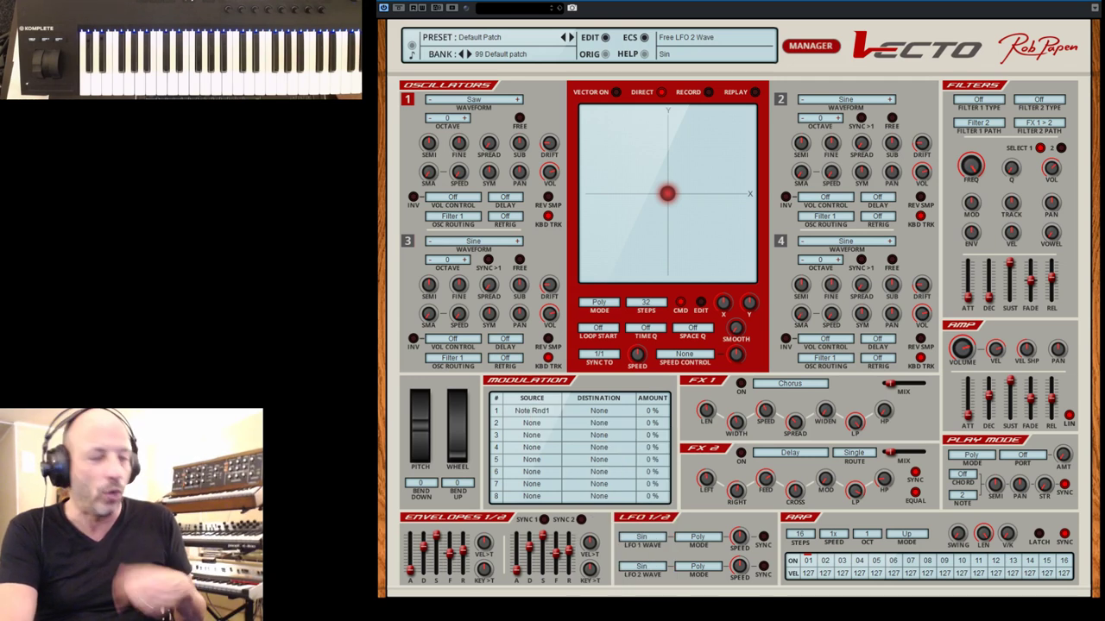
Step: Route the first modulation slot to Osc 1 Semi with an amount of 20 semitones
{"action": "left_click", "coordinate": [605, 412]}
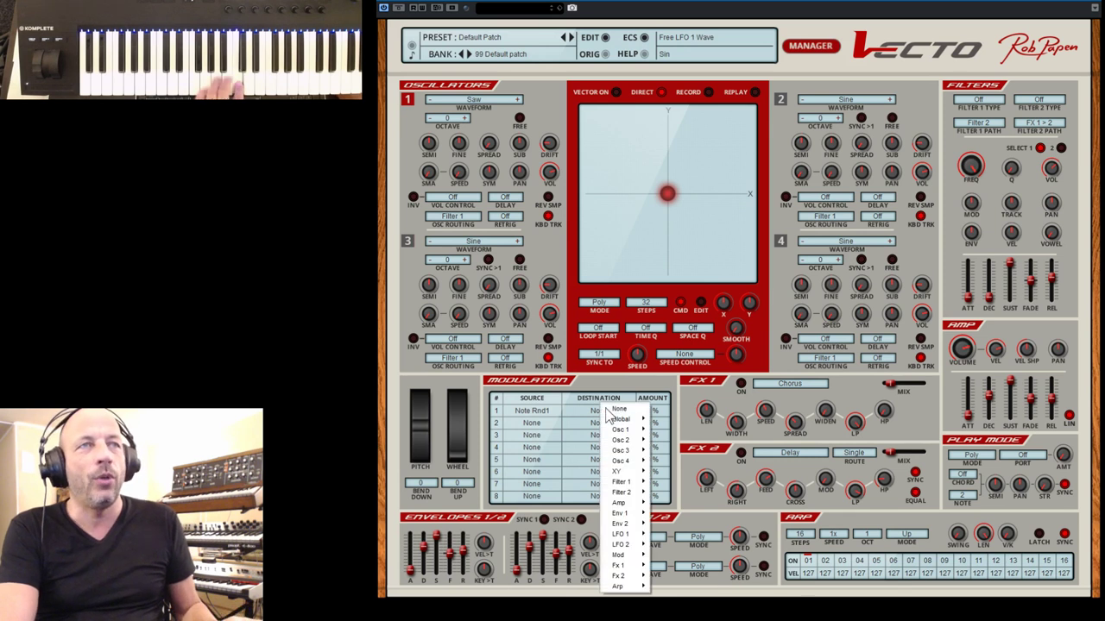
{"action": "mouse_move", "coordinate": [622, 429]}
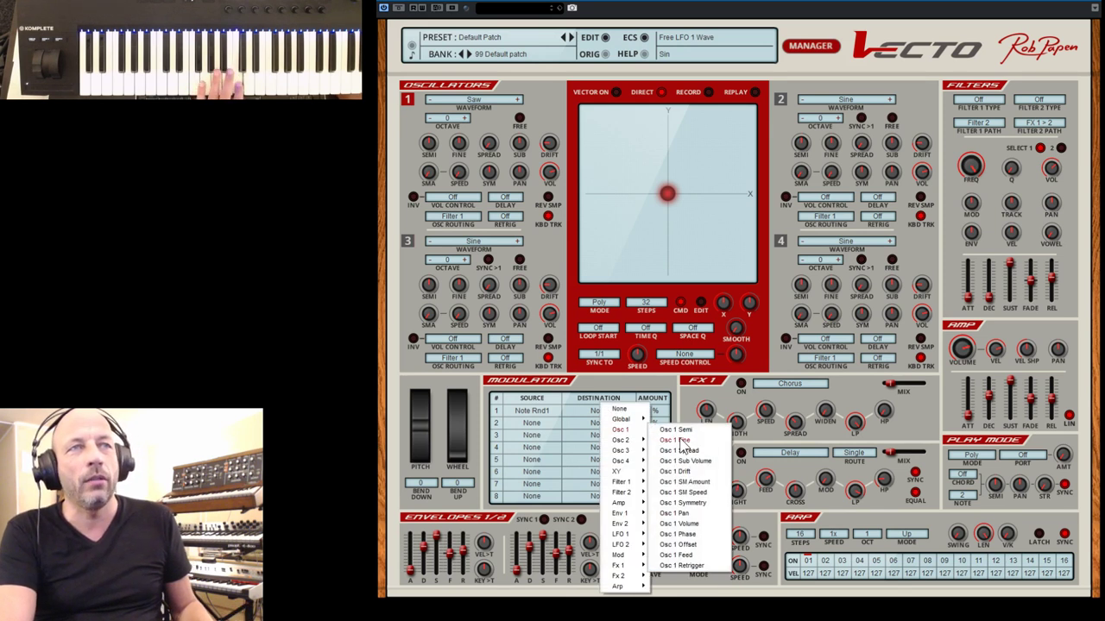
{"action": "left_click", "coordinate": [676, 430]}
{"action": "left_click_drag", "start_coordinate": [653, 411], "coordinate": [652, 389]}
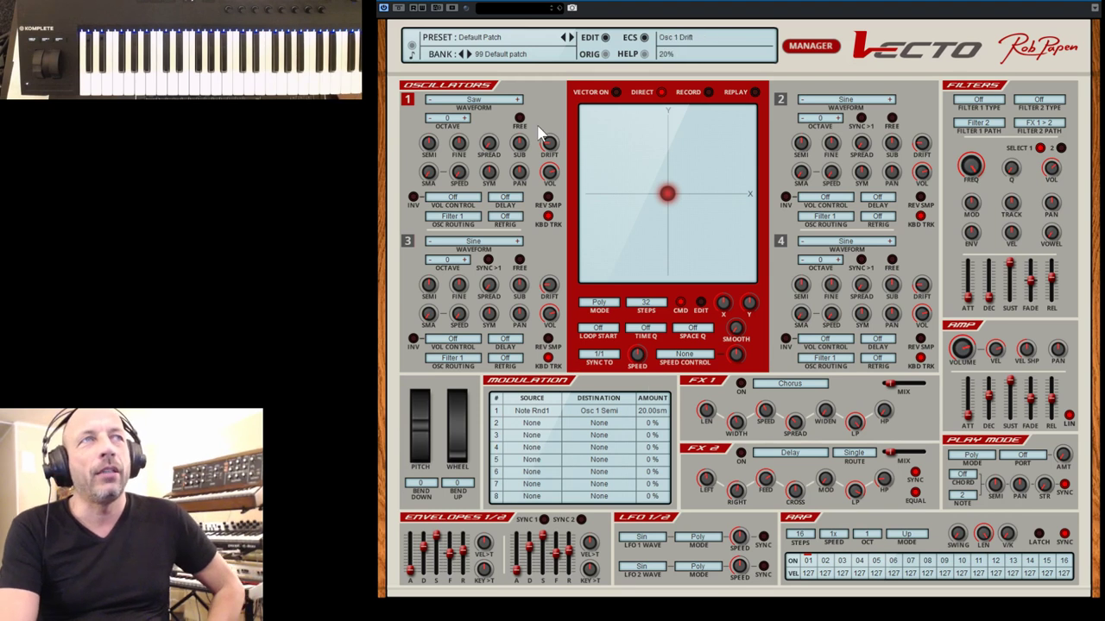
Step: Set oscillator 1's waveform to the percussive sample Perc-BD1
{"action": "left_click", "coordinate": [485, 103]}
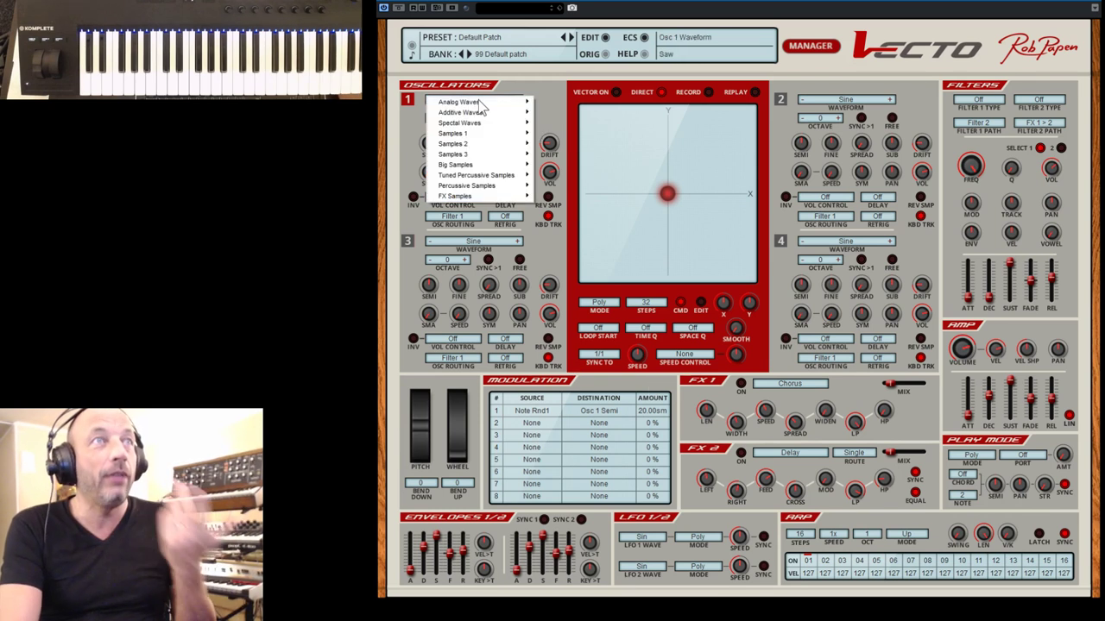
{"action": "mouse_move", "coordinate": [507, 156]}
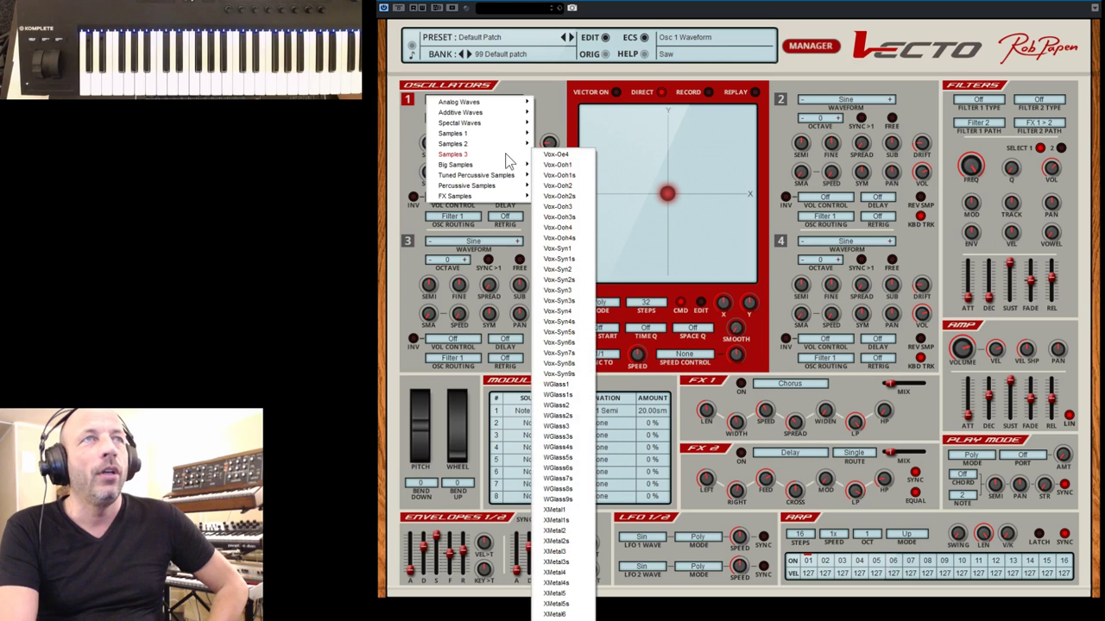
{"action": "mouse_move", "coordinate": [498, 186]}
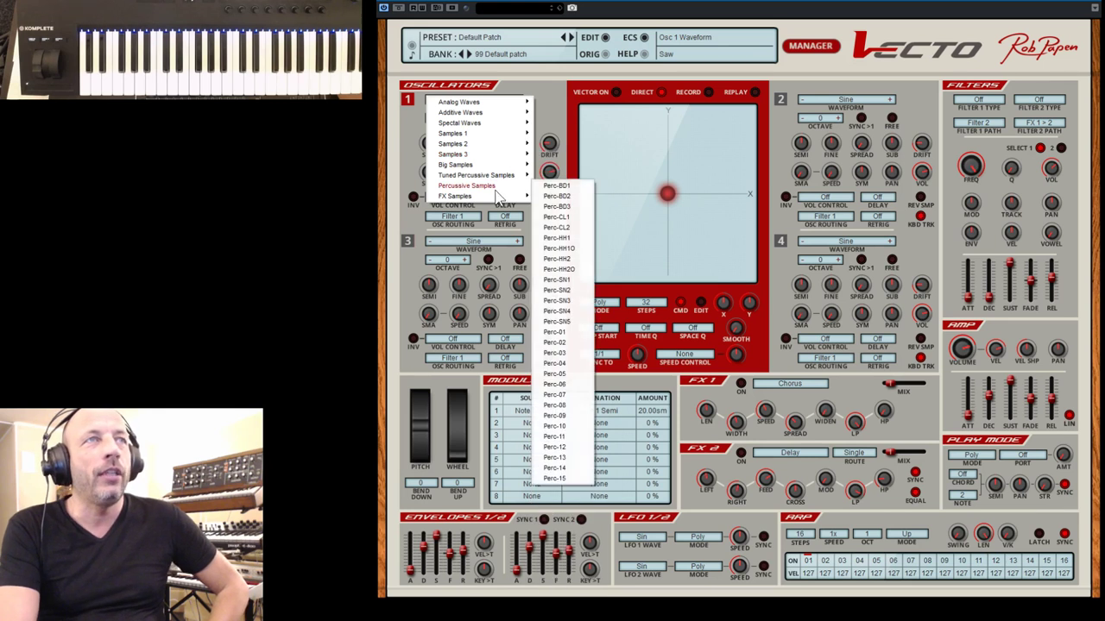
{"action": "left_click", "coordinate": [548, 187]}
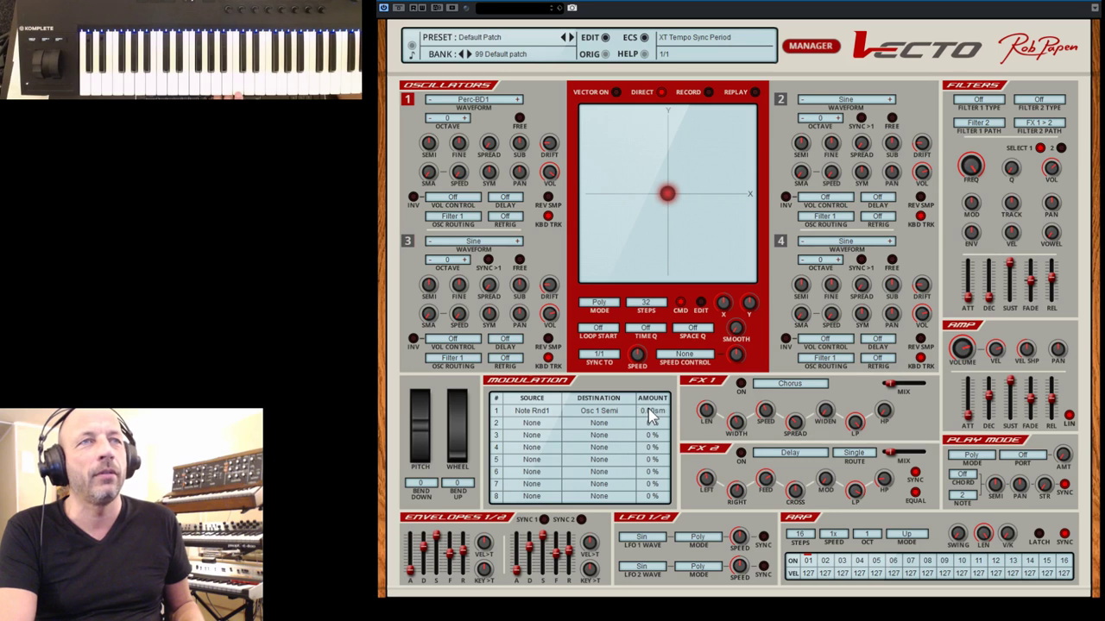
Step: Advance oscillator 1's waveform to Perc-BD2 and set the play mode to Arp
{"action": "left_click", "coordinate": [519, 100]}
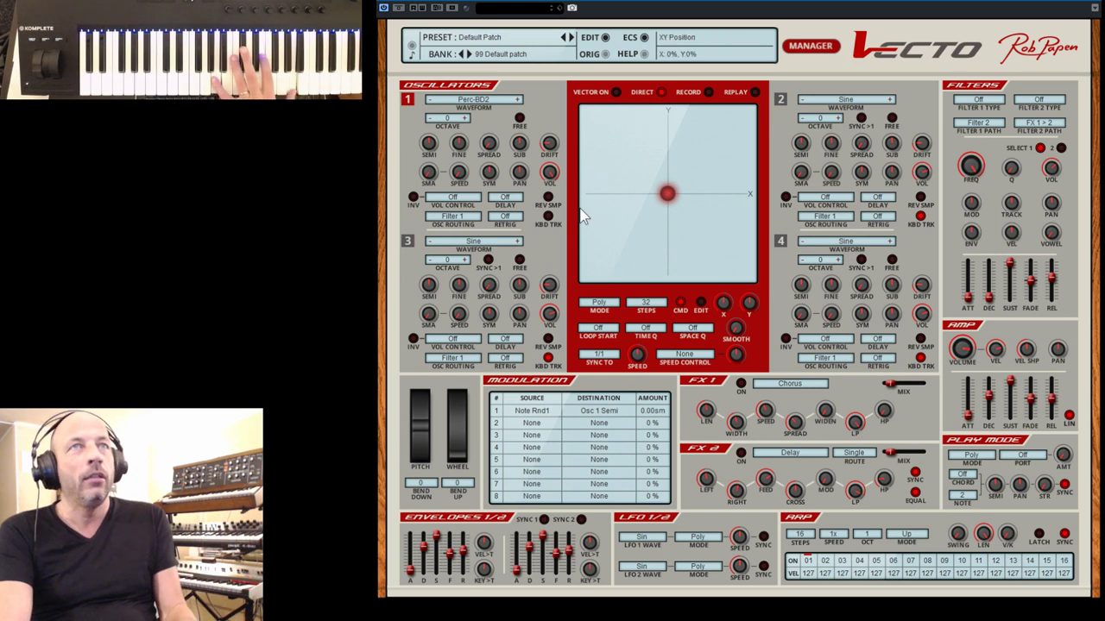
{"action": "left_click", "coordinate": [971, 456]}
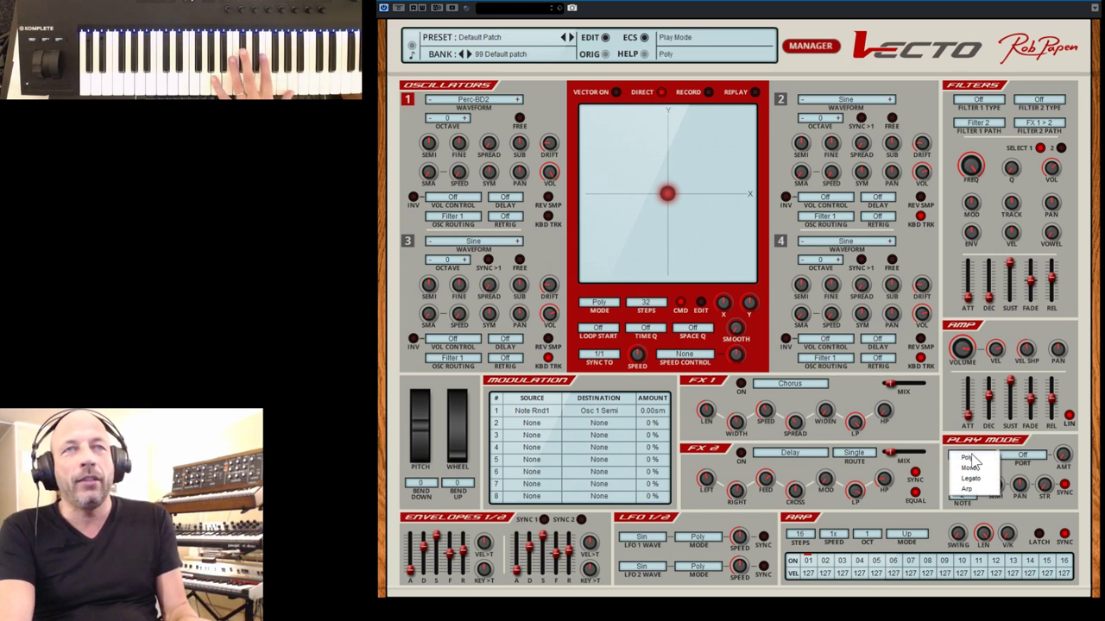
{"action": "left_click", "coordinate": [968, 488]}
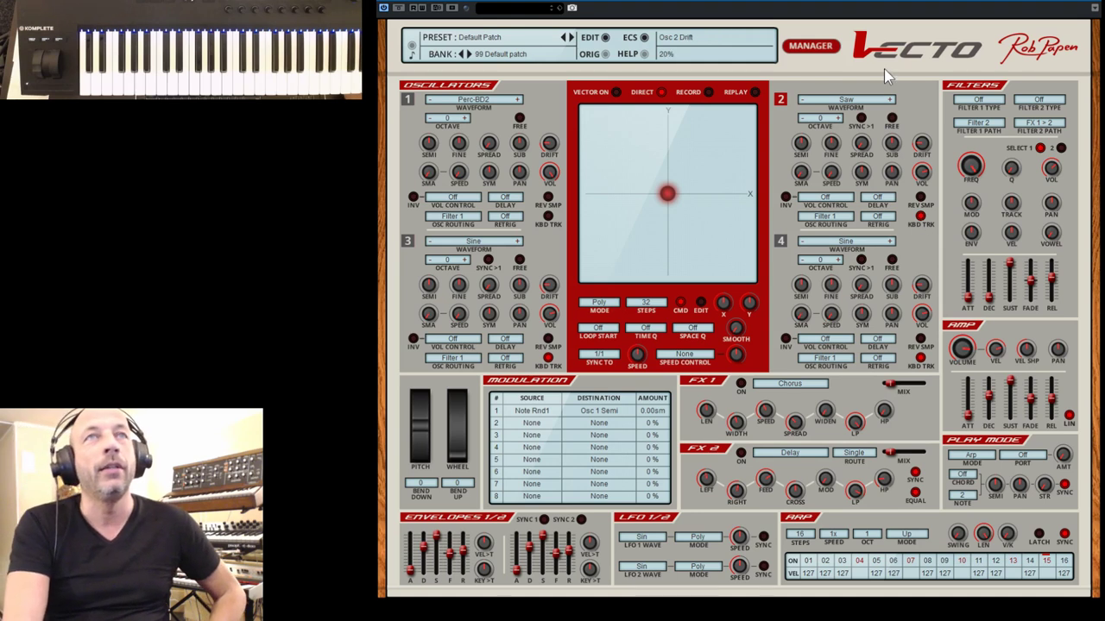
Step: Load the Bass Arp JoMal preset from the 20 JoMal 02 bank and show its synth settings
{"action": "left_click", "coordinate": [808, 49]}
{"action": "left_click", "coordinate": [960, 284]}
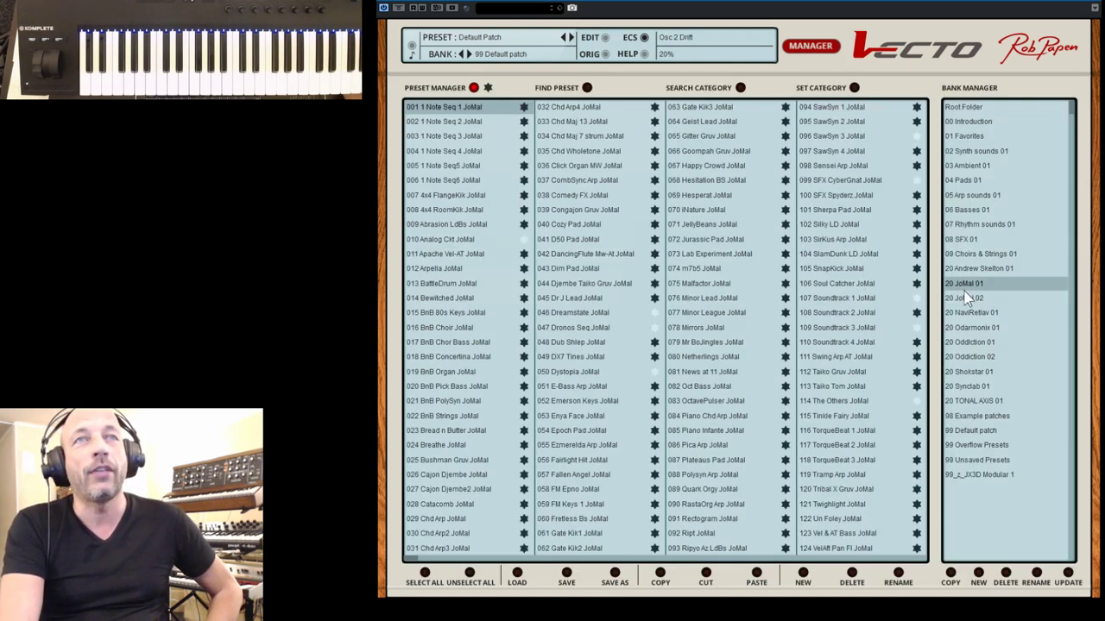
{"action": "left_click", "coordinate": [974, 300]}
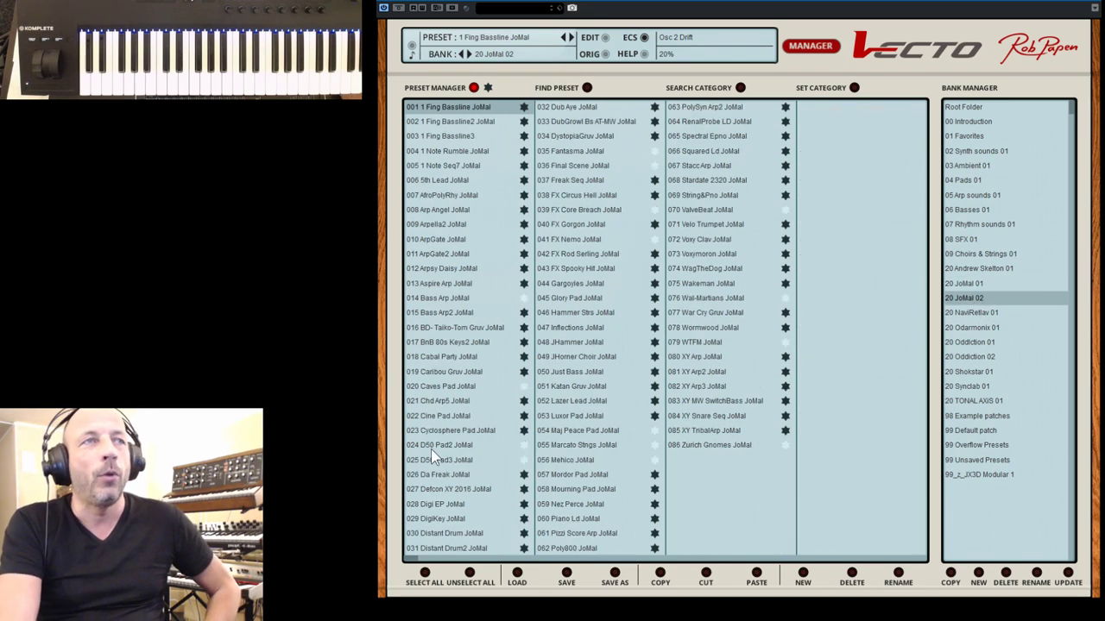
{"action": "left_click", "coordinate": [456, 297]}
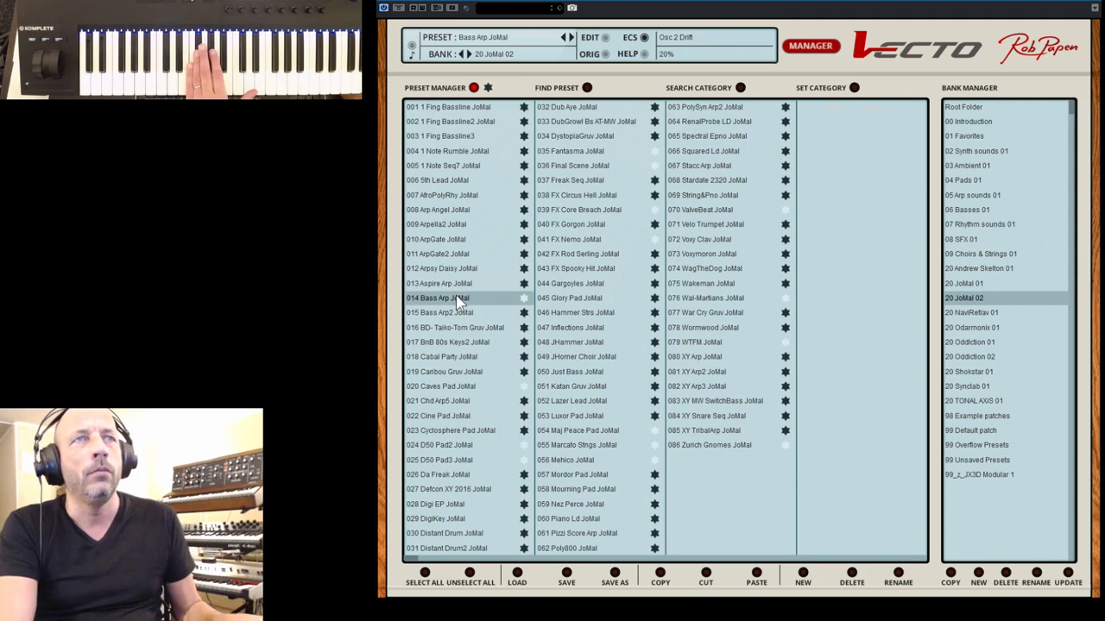
{"action": "left_click", "coordinate": [809, 46]}
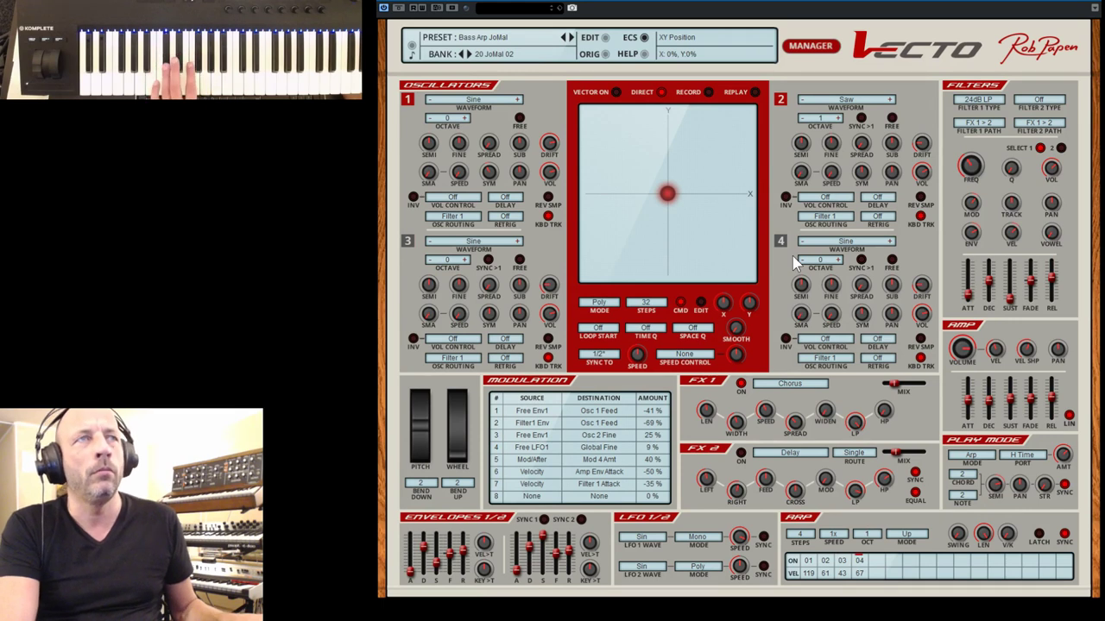
Step: Audition several presets of the 20 JoMal 02 bank, including Stardate 2320, Stacc Arp, Freak Seq, Wal-Martians, XY Arp, XY Arp3 and XY MW SwitchBass
{"action": "left_click", "coordinate": [801, 48]}
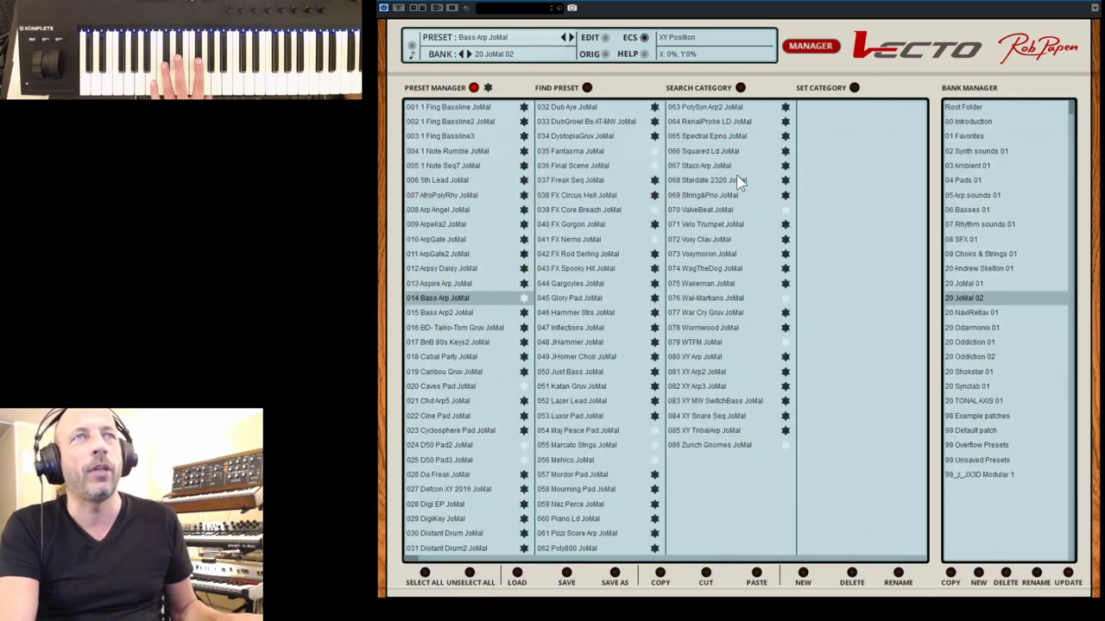
{"action": "left_click", "coordinate": [706, 181]}
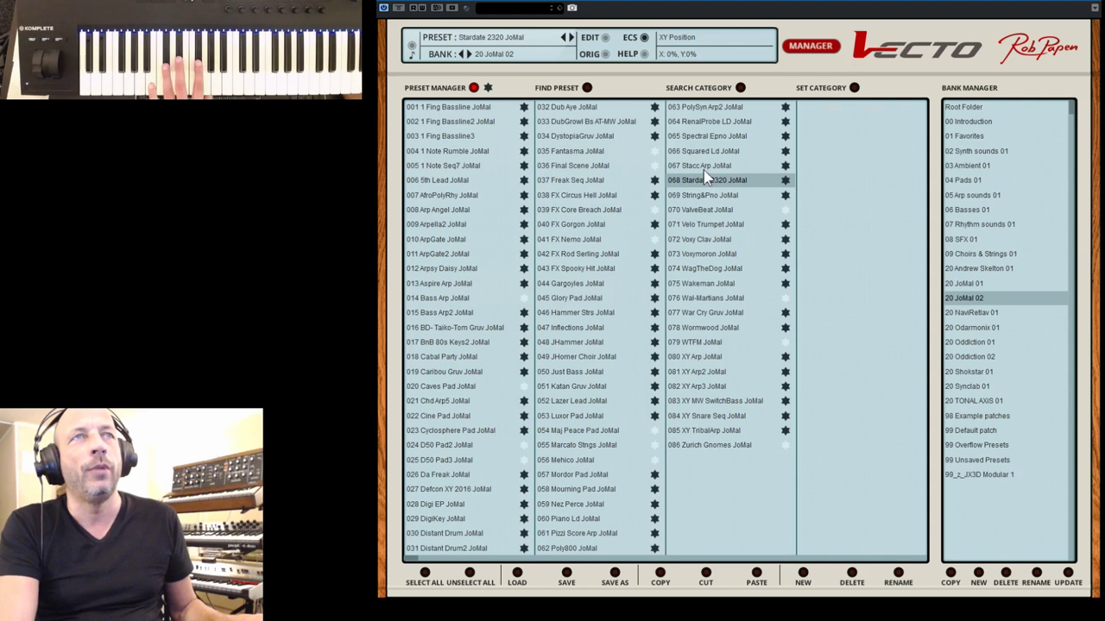
{"action": "left_click", "coordinate": [704, 168]}
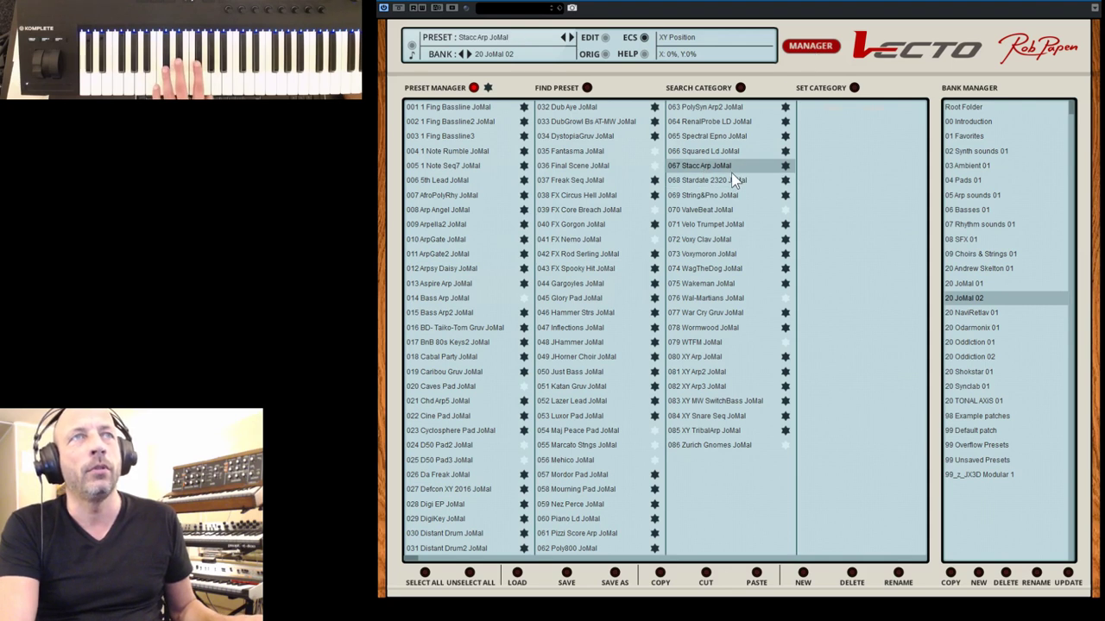
{"action": "left_click", "coordinate": [707, 179]}
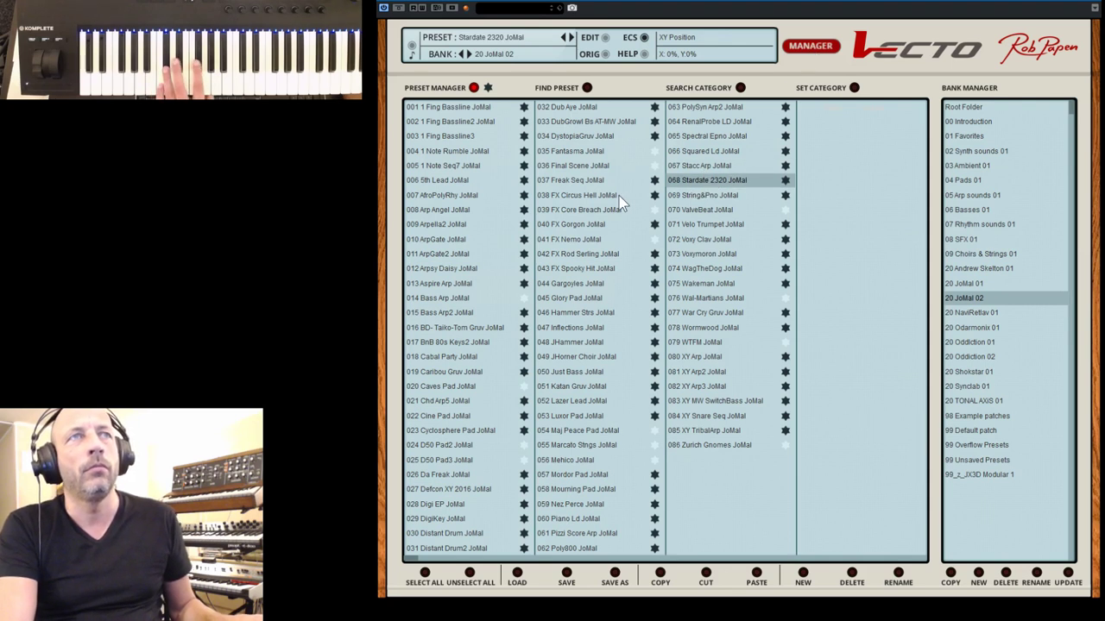
{"action": "left_click", "coordinate": [566, 183]}
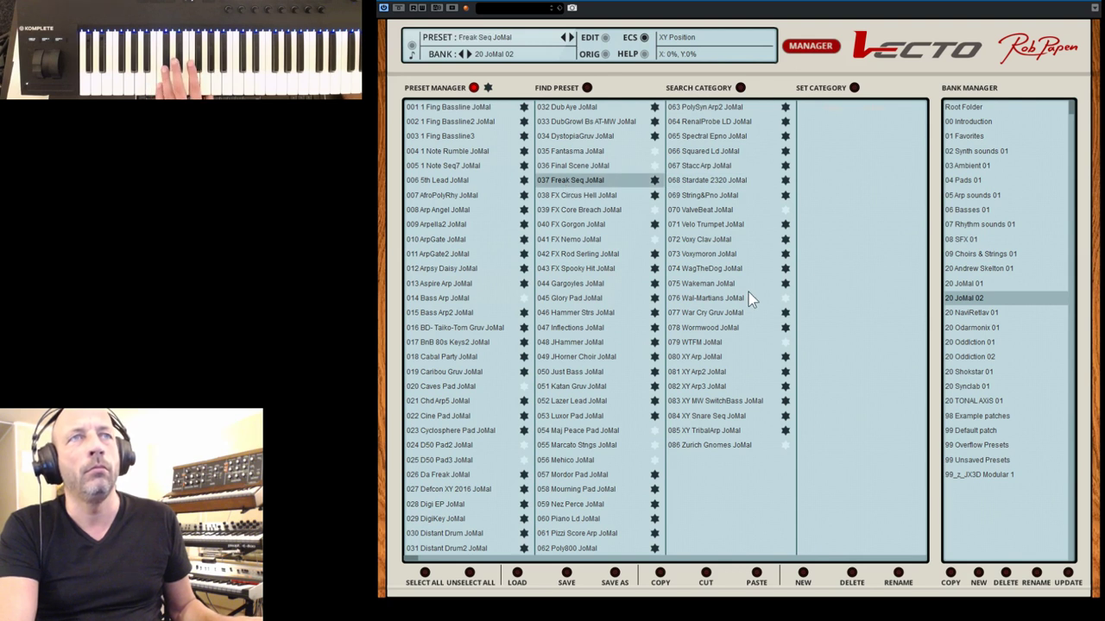
{"action": "left_click", "coordinate": [705, 299]}
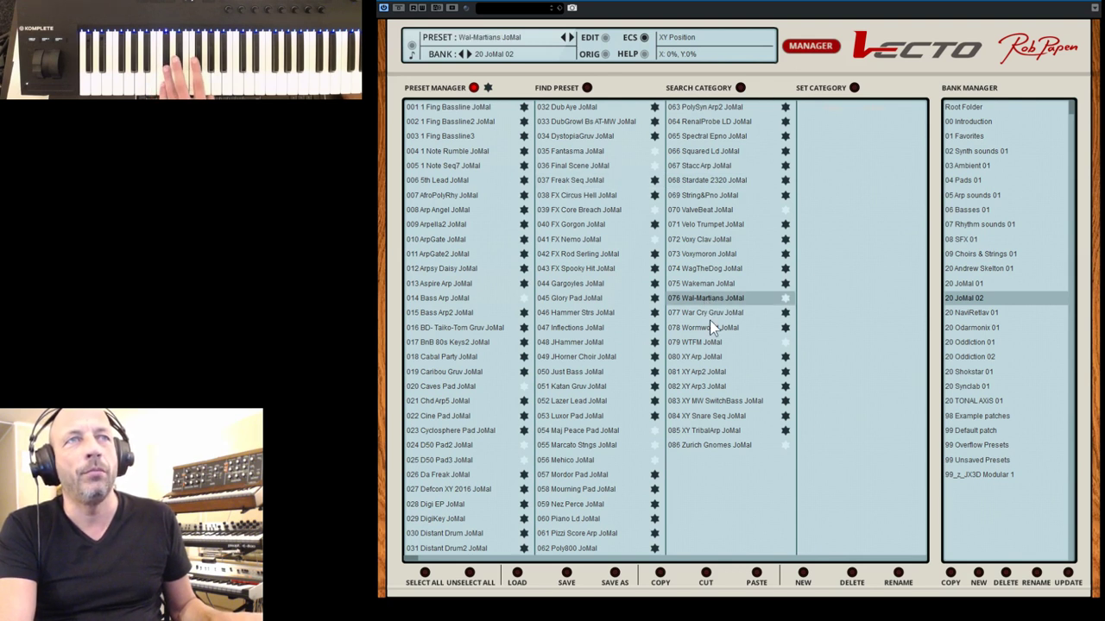
{"action": "left_click", "coordinate": [696, 357]}
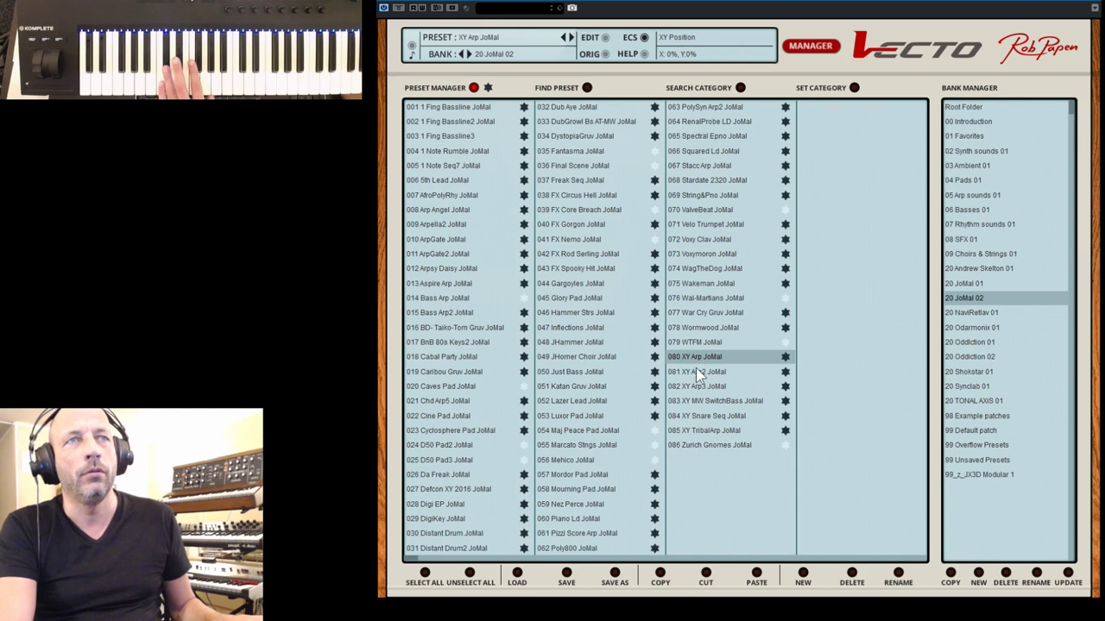
{"action": "left_click", "coordinate": [700, 387]}
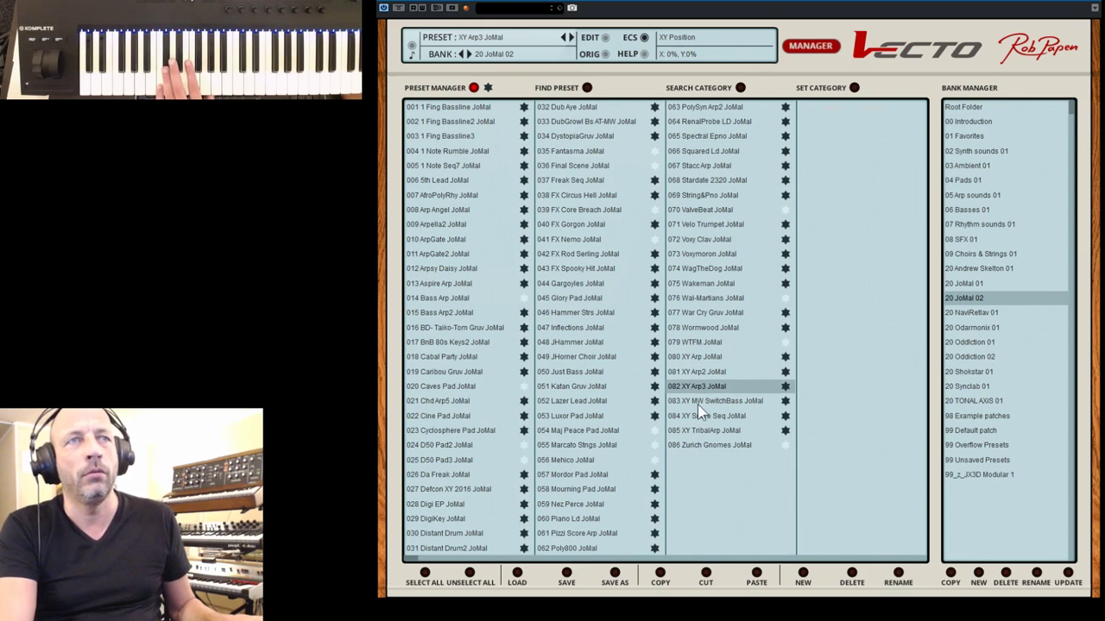
{"action": "left_click", "coordinate": [697, 403]}
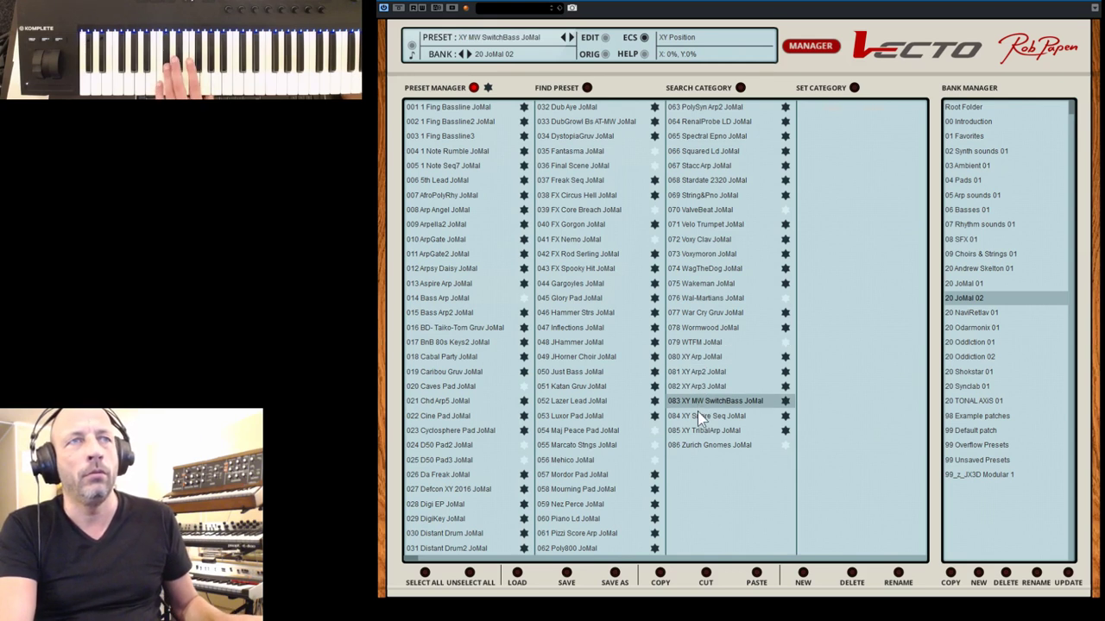
Step: Load the Spectral MoveArp preset from the 05 Arp sounds 01 bank and show its synth settings
{"action": "left_click", "coordinate": [965, 196]}
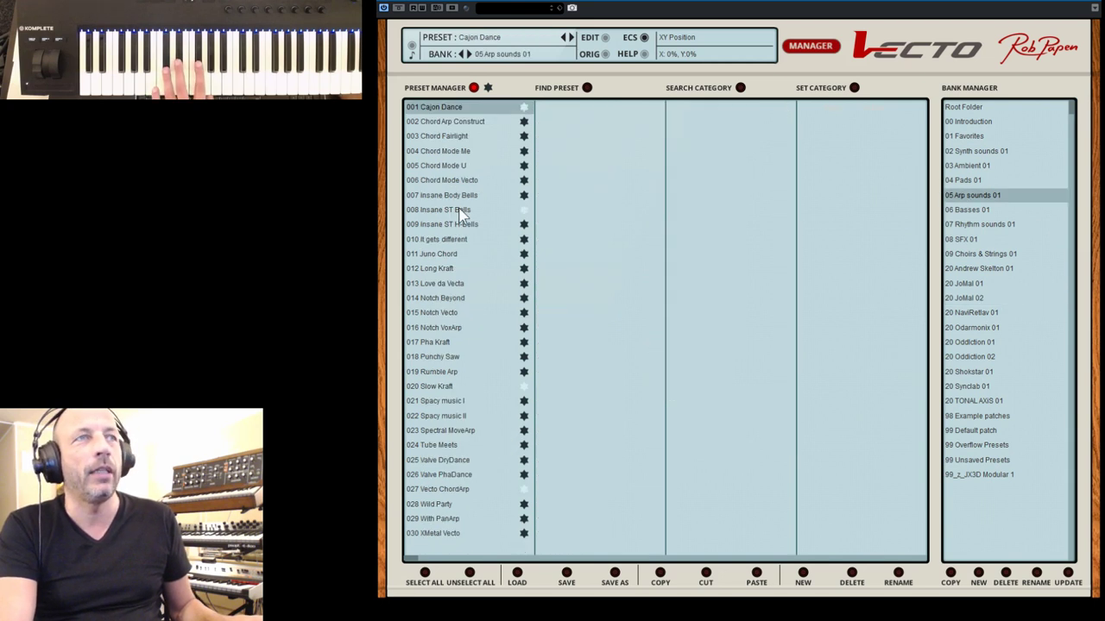
{"action": "left_click", "coordinate": [442, 431]}
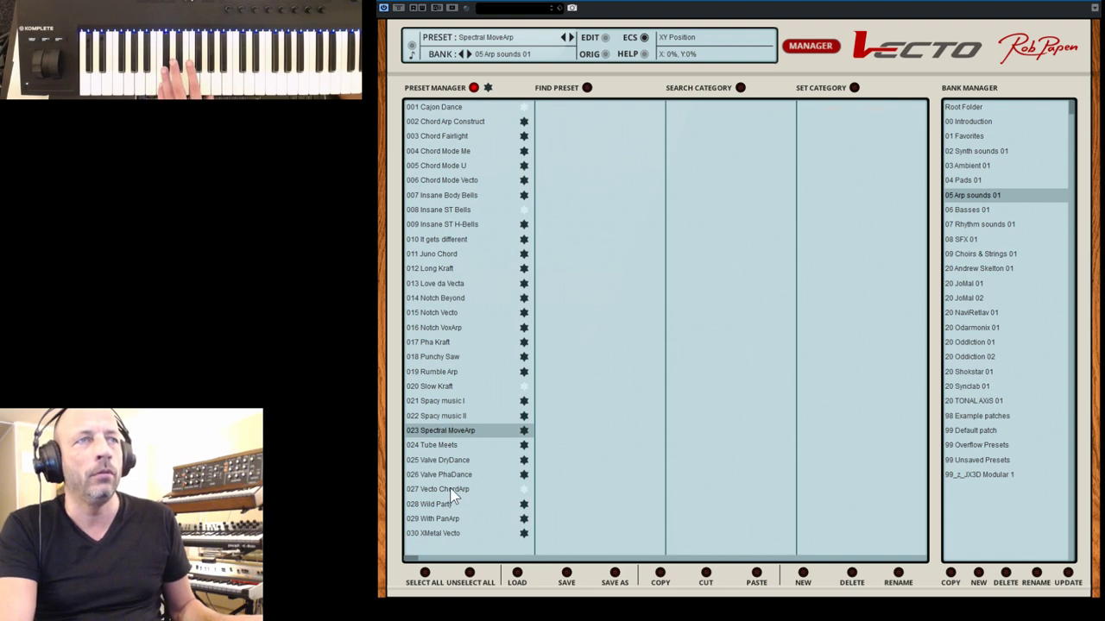
{"action": "left_click", "coordinate": [806, 50]}
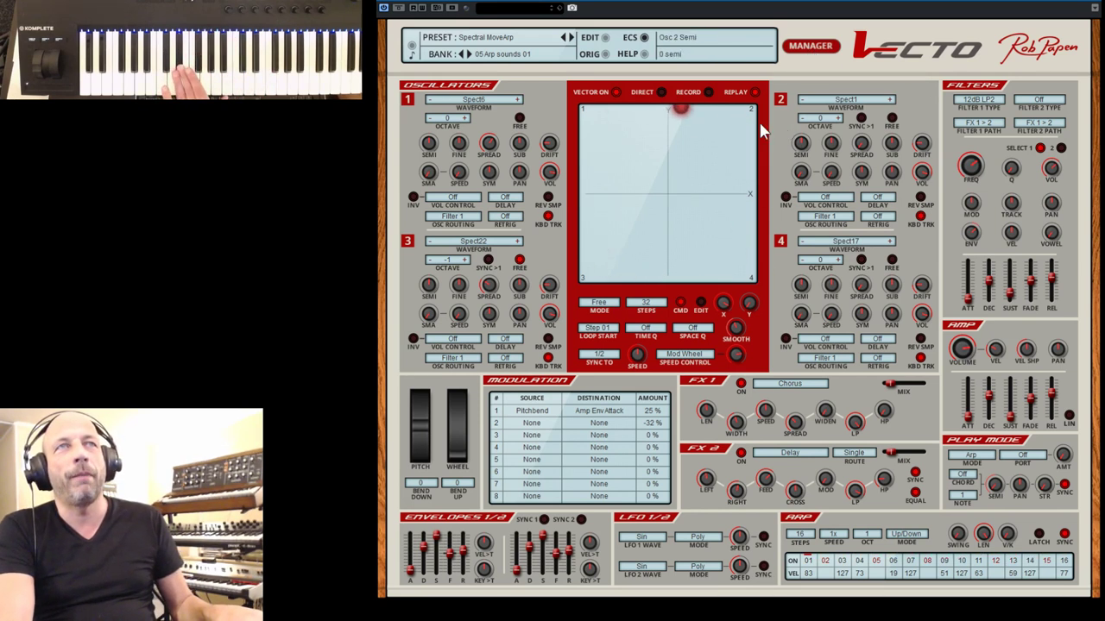
Step: Set oscillator 4's waveform to the percussive sample Perc-SN1 and raise its Semi tuning to 17 semitones
{"action": "left_click", "coordinate": [830, 242]}
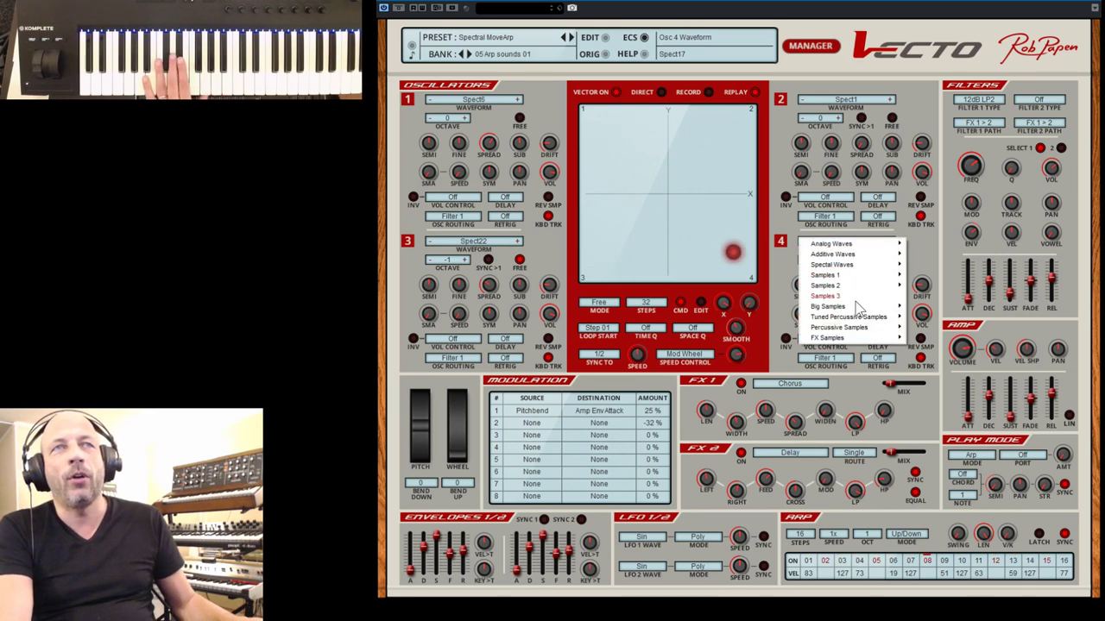
{"action": "mouse_move", "coordinate": [856, 309]}
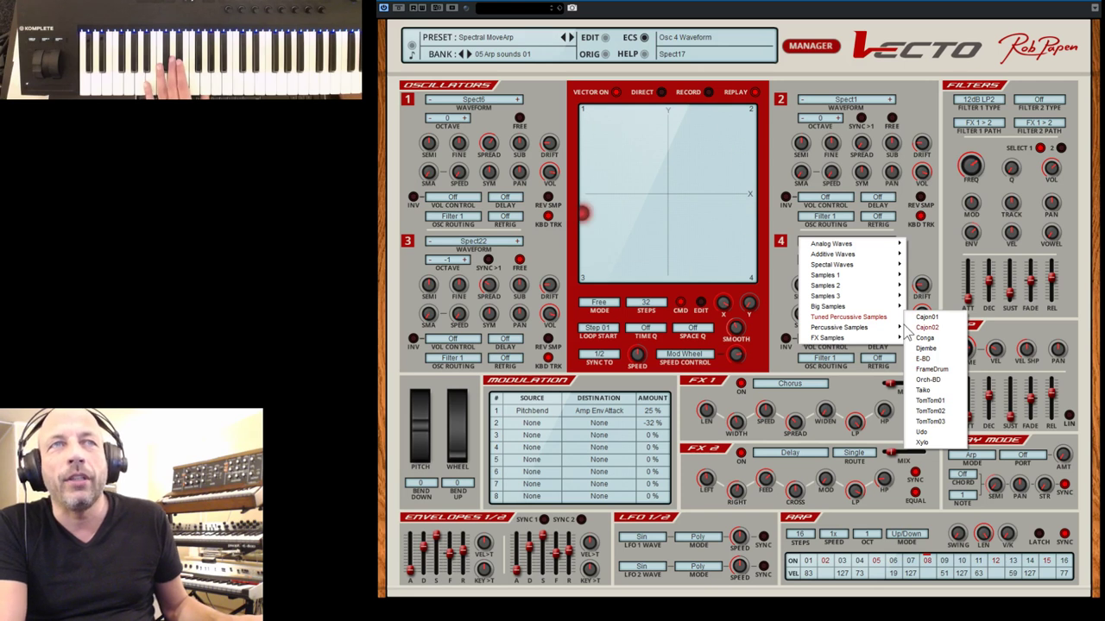
{"action": "mouse_move", "coordinate": [896, 335]}
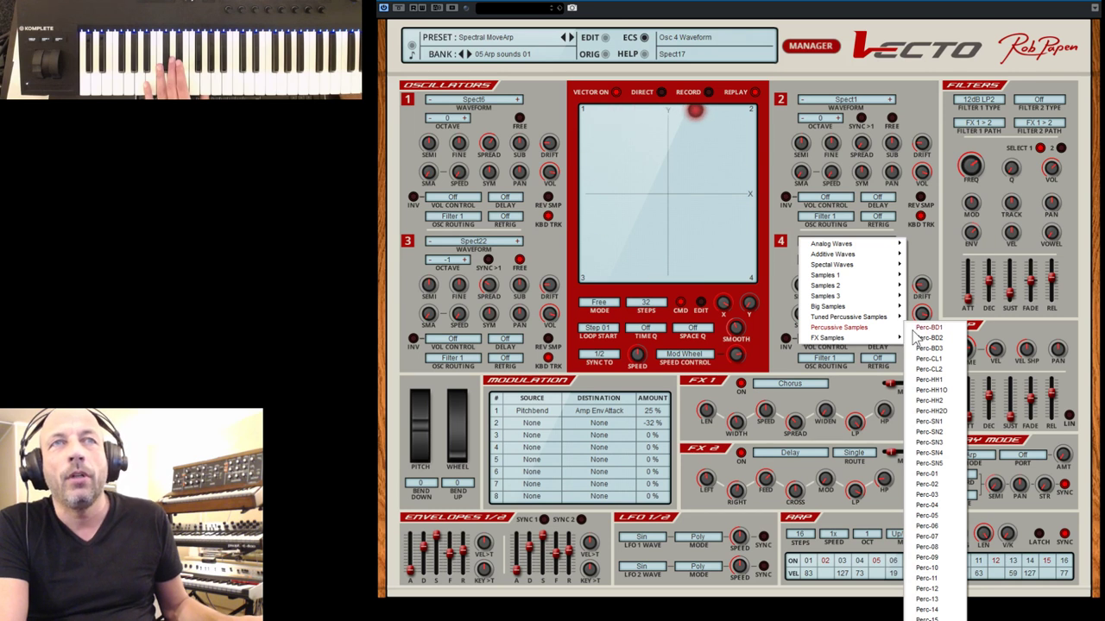
{"action": "left_click", "coordinate": [930, 422]}
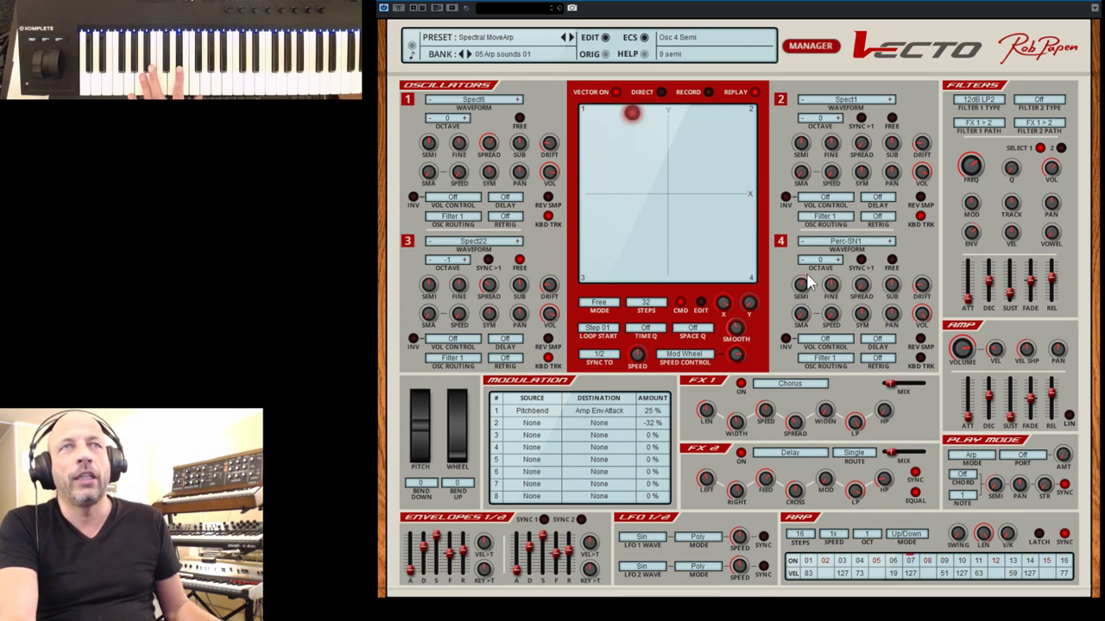
{"action": "left_click_drag", "start_coordinate": [812, 297], "coordinate": [813, 285]}
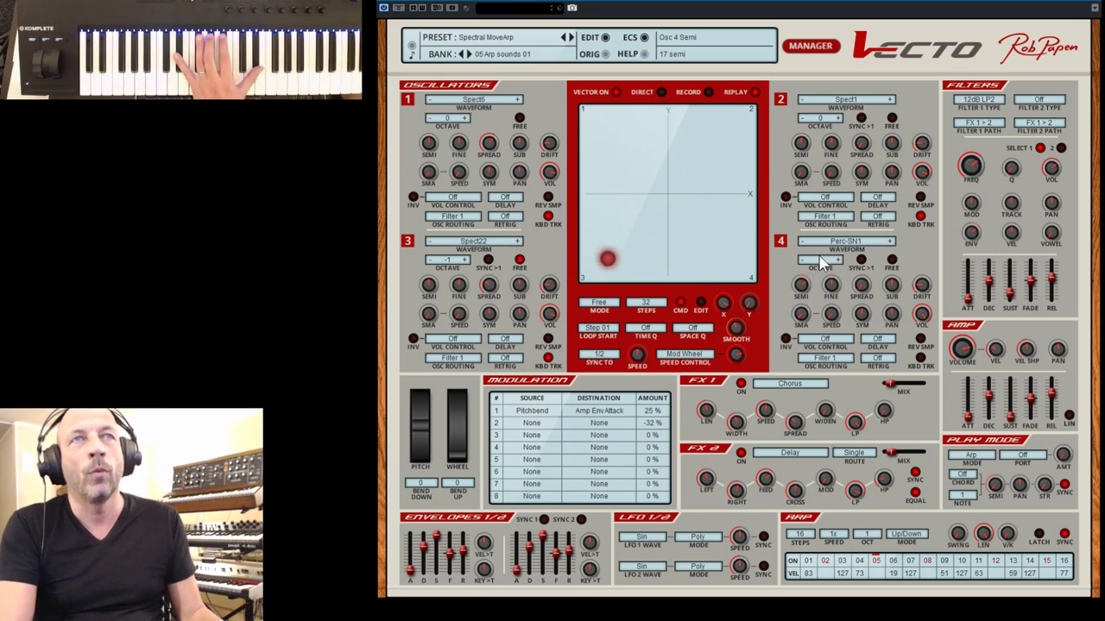
Step: Replace oscillator 4's waveform with the FX sample FX-05 and step back through the samples to FX-03
{"action": "left_click", "coordinate": [826, 241]}
{"action": "mouse_move", "coordinate": [881, 340]}
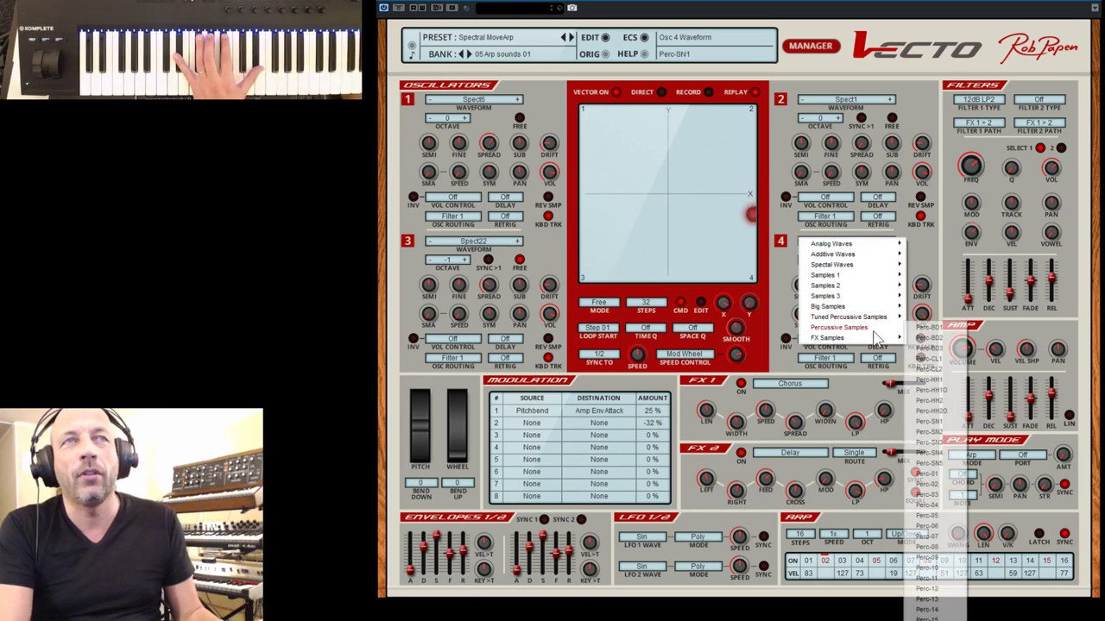
{"action": "left_click", "coordinate": [926, 345]}
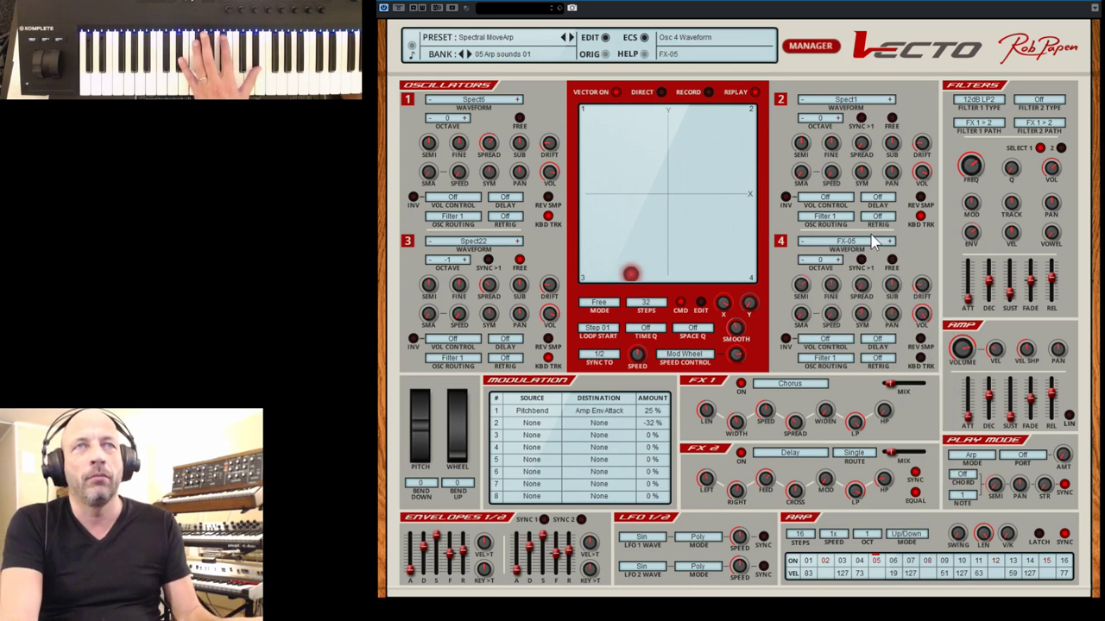
{"action": "left_click", "coordinate": [802, 242]}
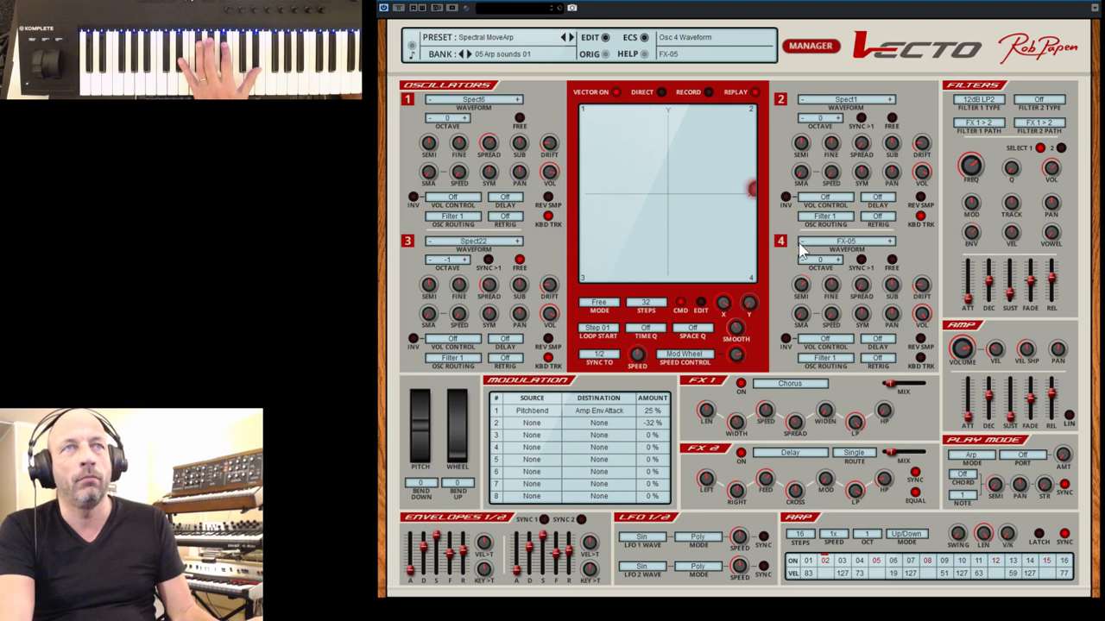
{"action": "left_click", "coordinate": [802, 242]}
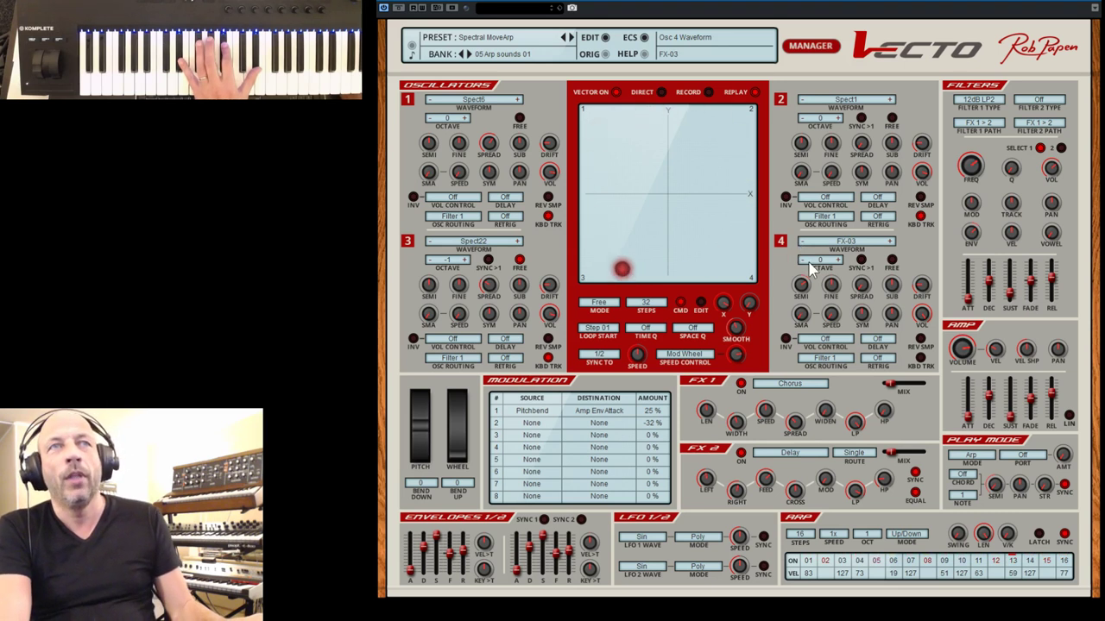
Step: Set oscillator 4's re-trigger to 1/8 QB and move the vector point toward oscillator 4 at about X 76%, Y -67%
{"action": "left_click", "coordinate": [877, 357]}
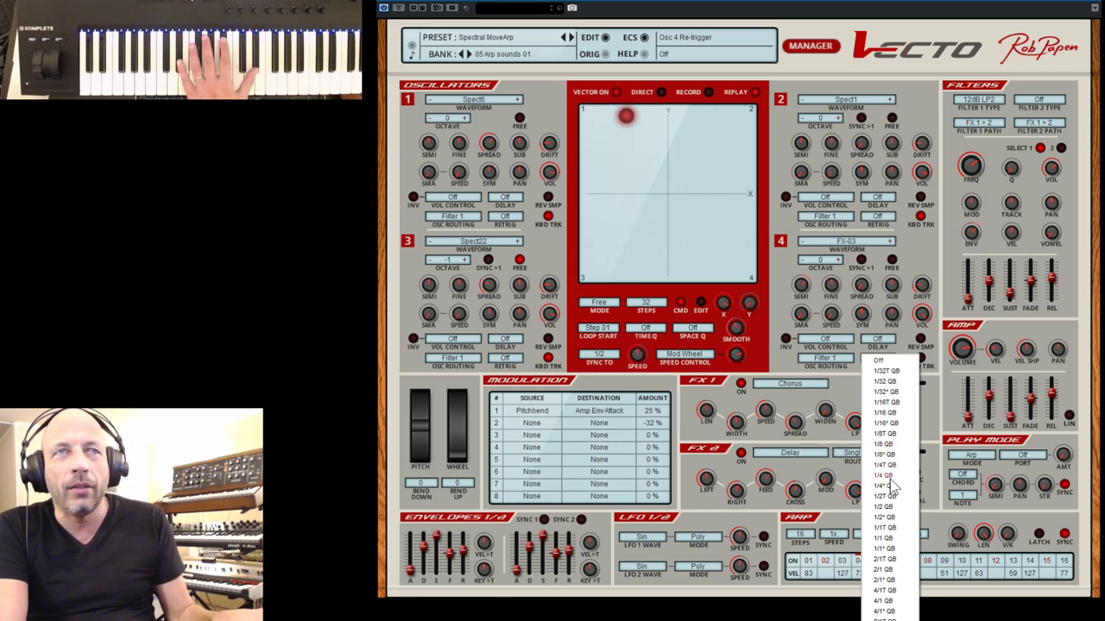
{"action": "left_click", "coordinate": [885, 455]}
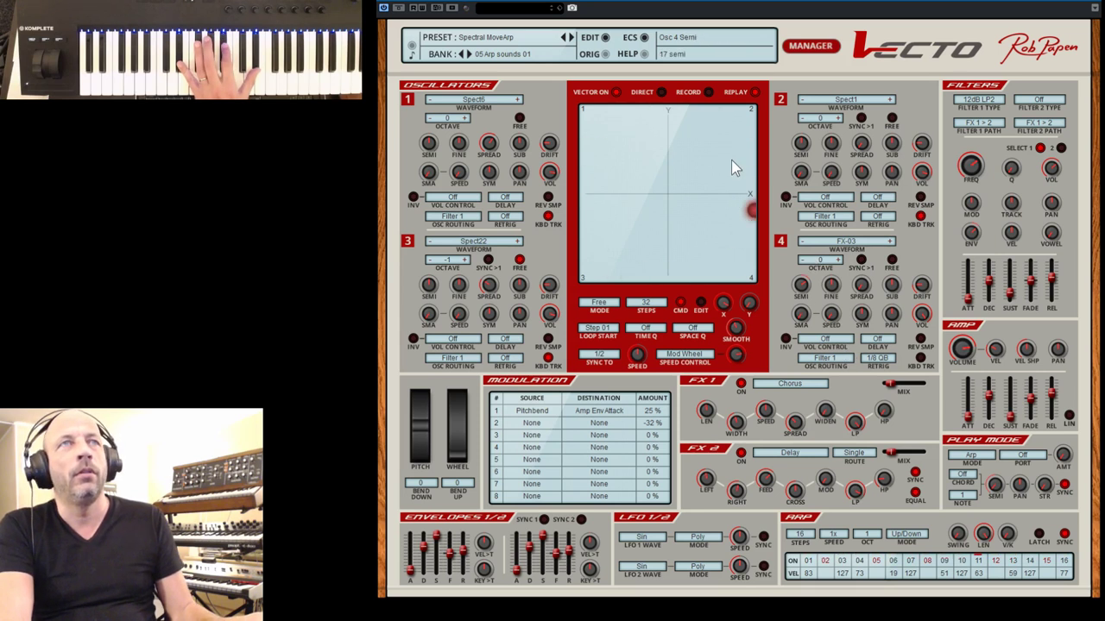
{"action": "left_click", "coordinate": [736, 274]}
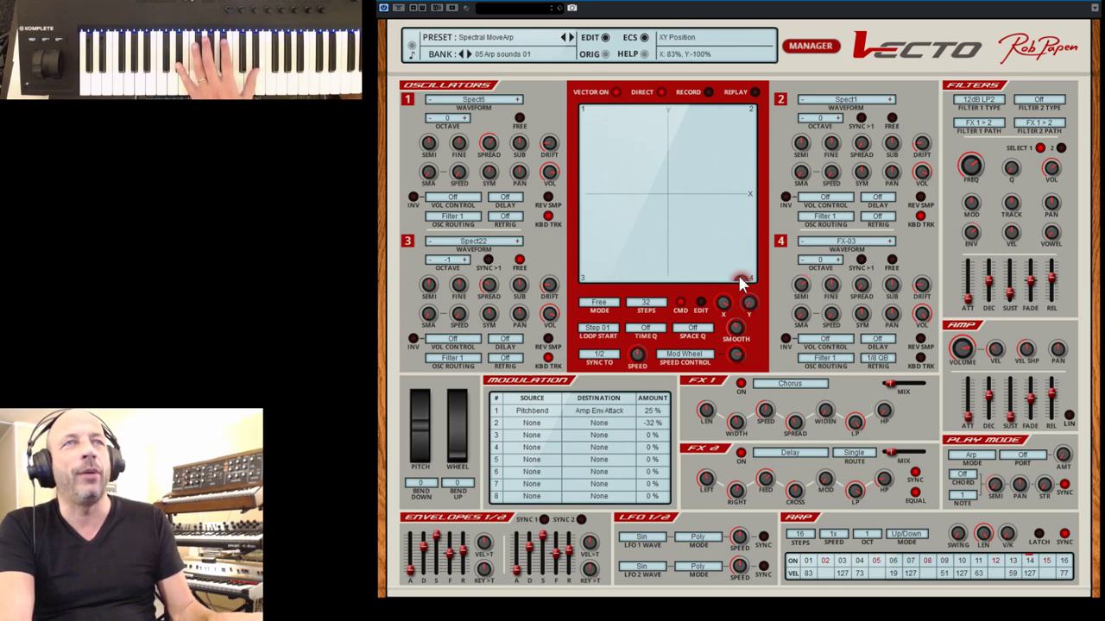
{"action": "left_click_drag", "start_coordinate": [736, 275], "coordinate": [721, 231]}
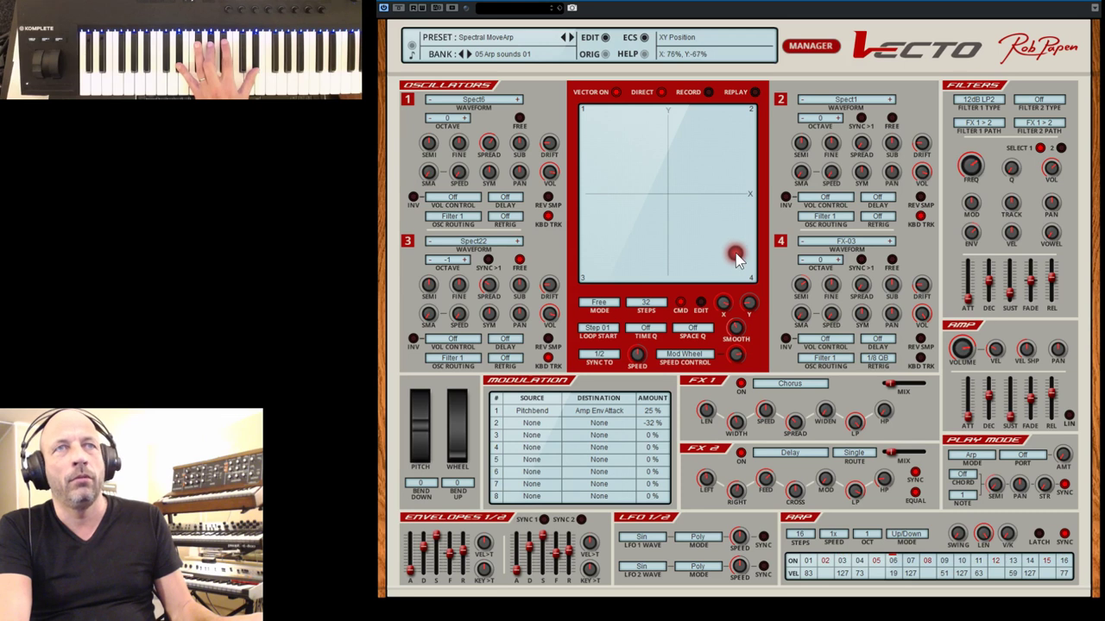
Step: Set oscillator 4's re-trigger to 1/16 QB and the play mode to Poly
{"action": "left_click", "coordinate": [881, 356]}
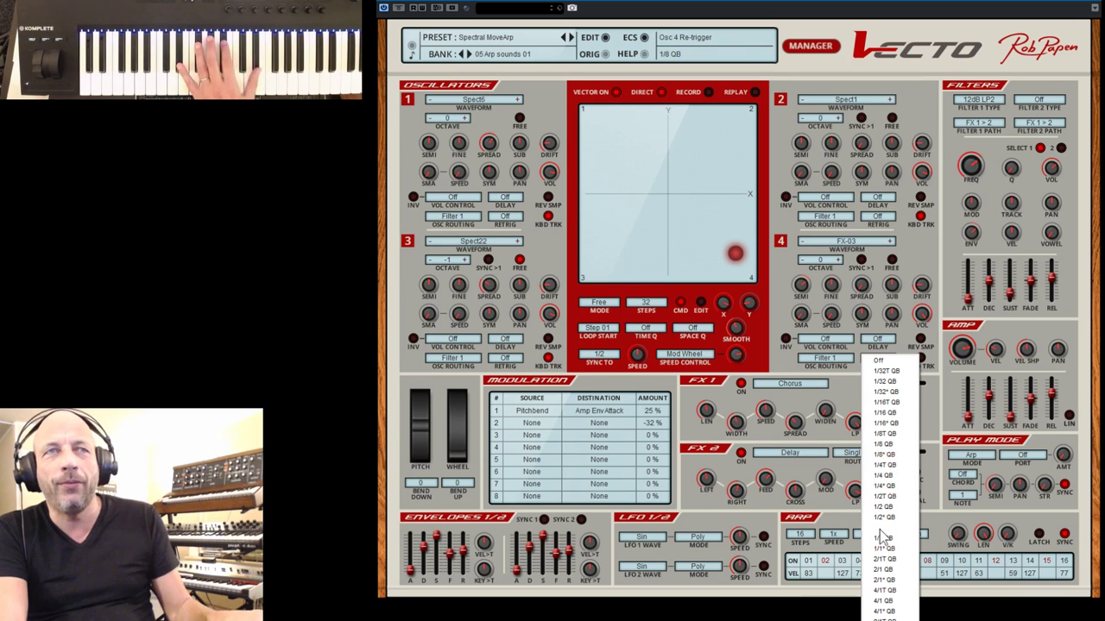
{"action": "left_click", "coordinate": [883, 417]}
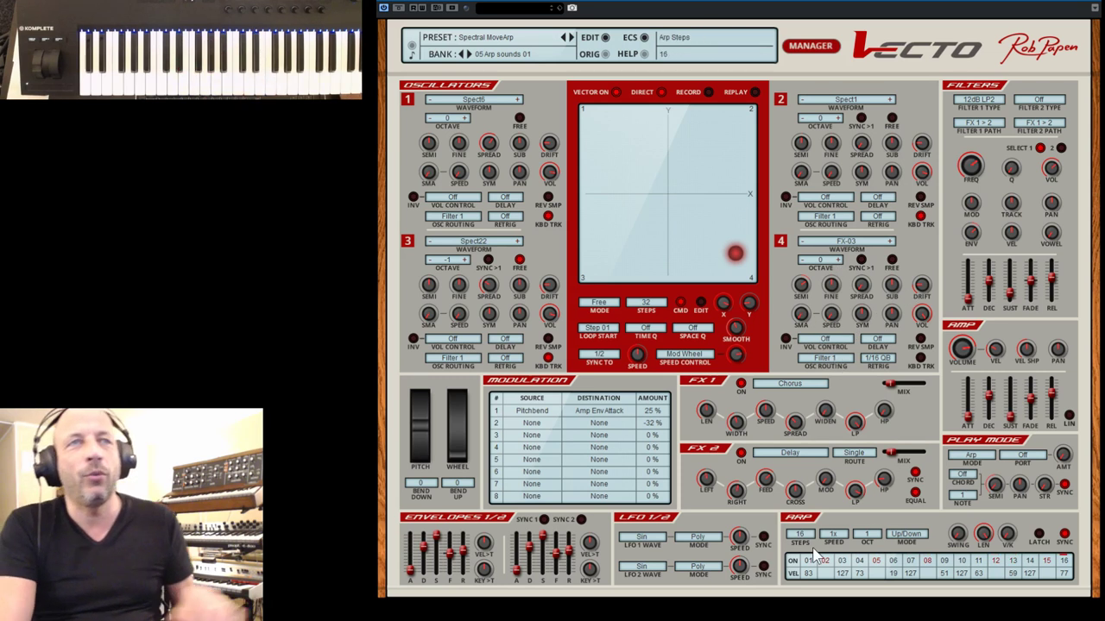
{"action": "left_click", "coordinate": [975, 456]}
{"action": "left_click", "coordinate": [970, 457]}
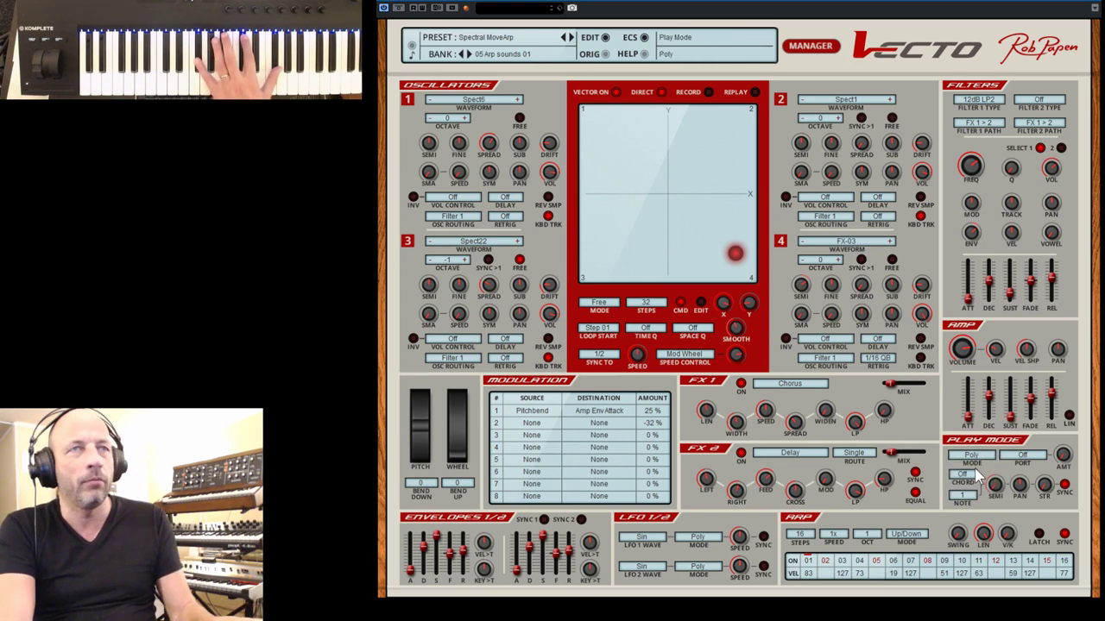
{"action": "left_click", "coordinate": [877, 359]}
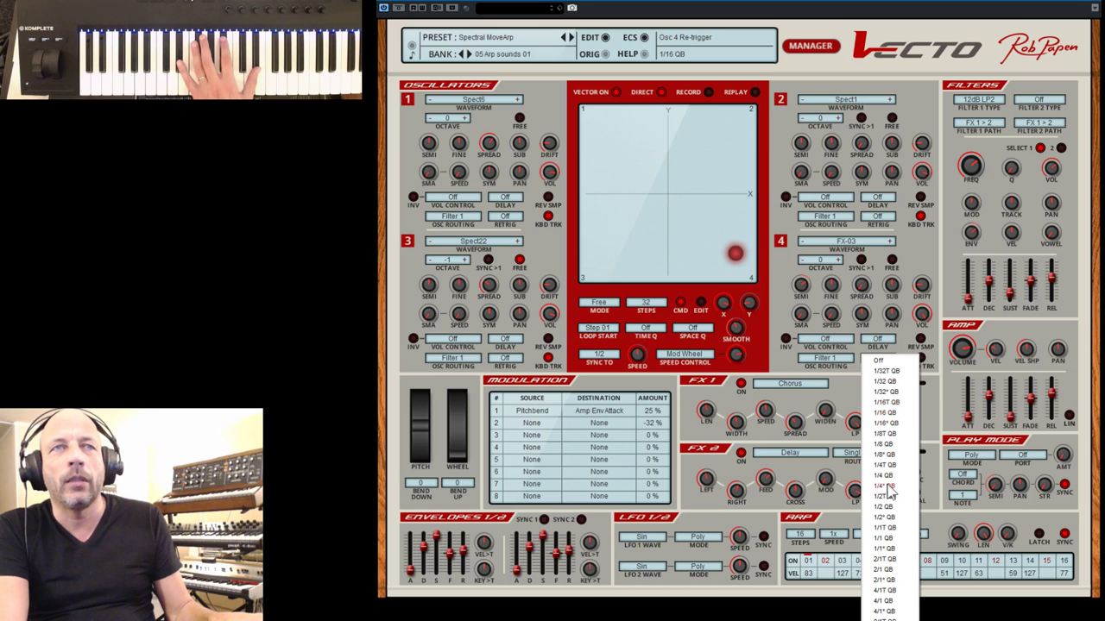
{"action": "left_click", "coordinate": [884, 413]}
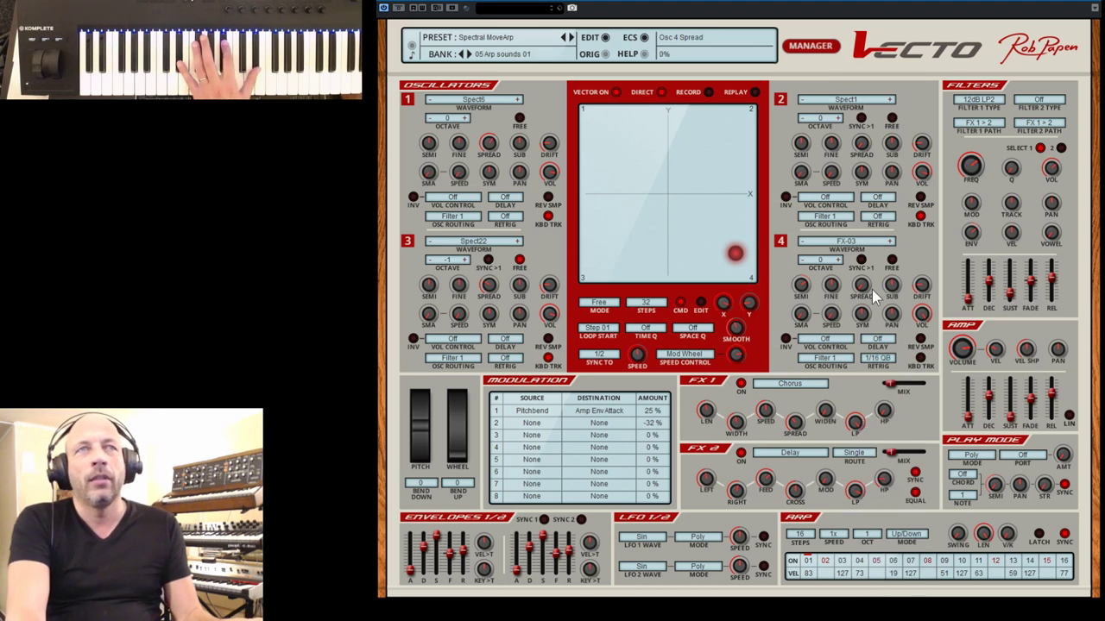
Step: Set oscillator 4's volume control source to Free Env 2 and its re-trigger to 1/8 QB
{"action": "left_click", "coordinate": [831, 345]}
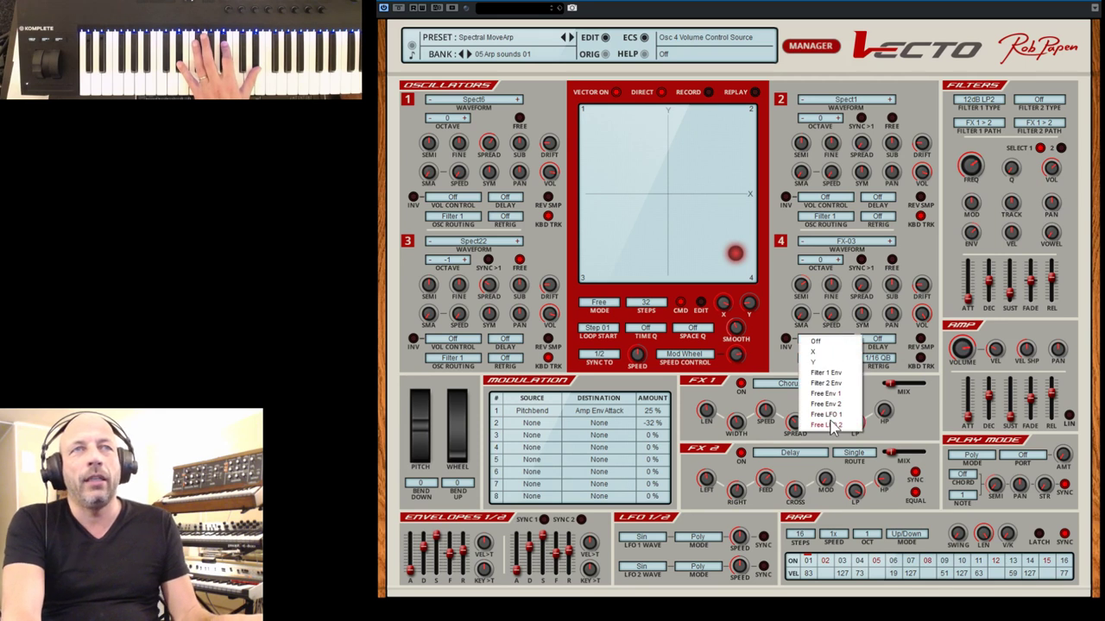
{"action": "left_click", "coordinate": [830, 406]}
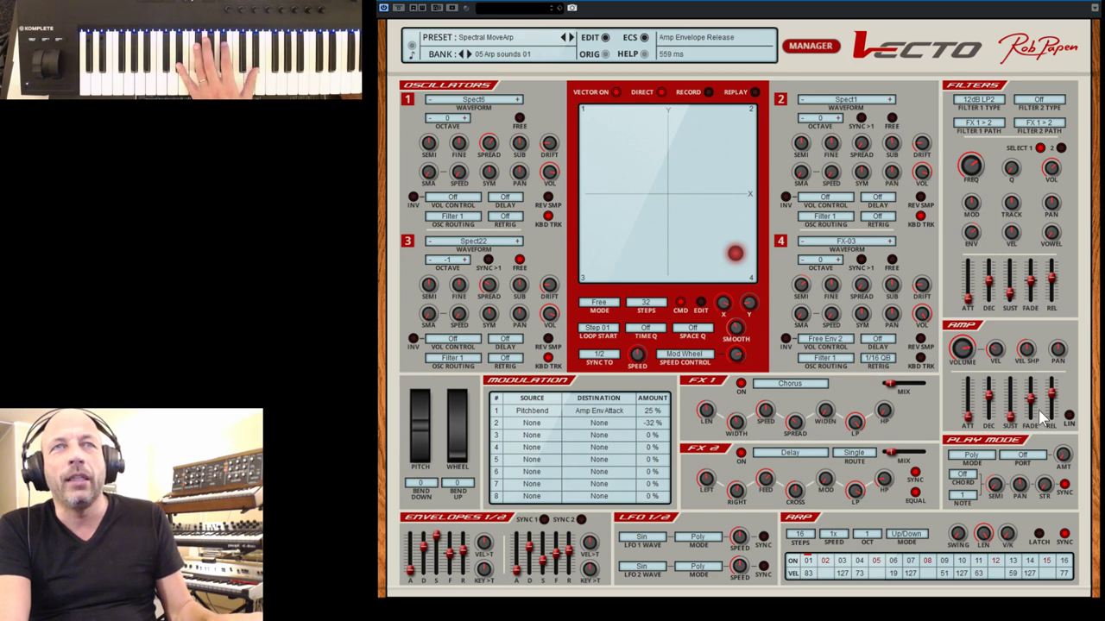
{"action": "left_click", "coordinate": [878, 358]}
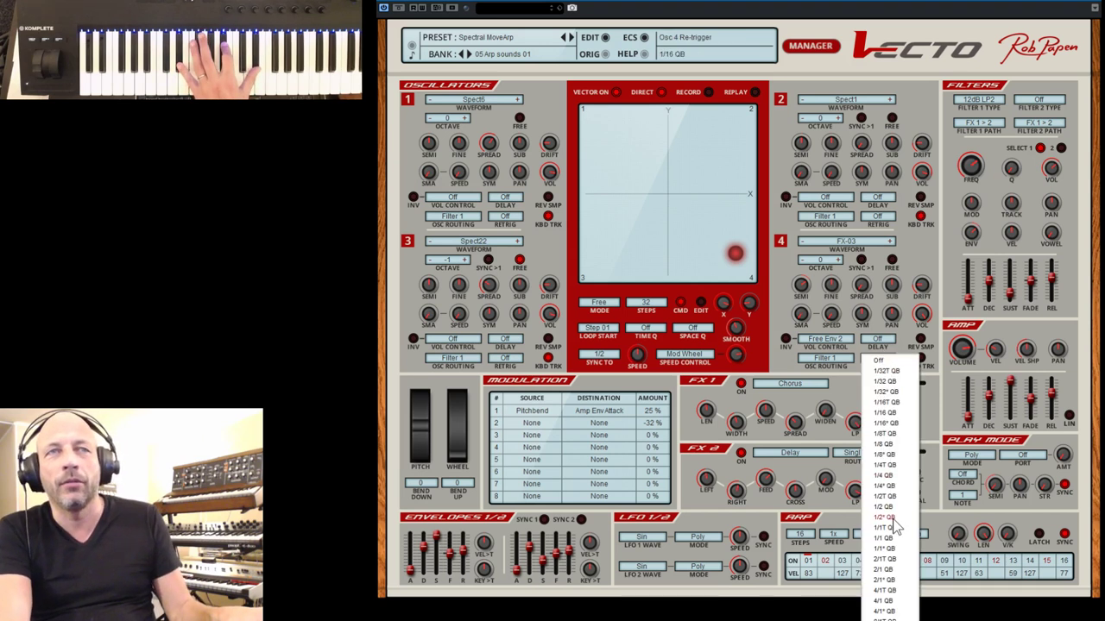
{"action": "left_click", "coordinate": [893, 444]}
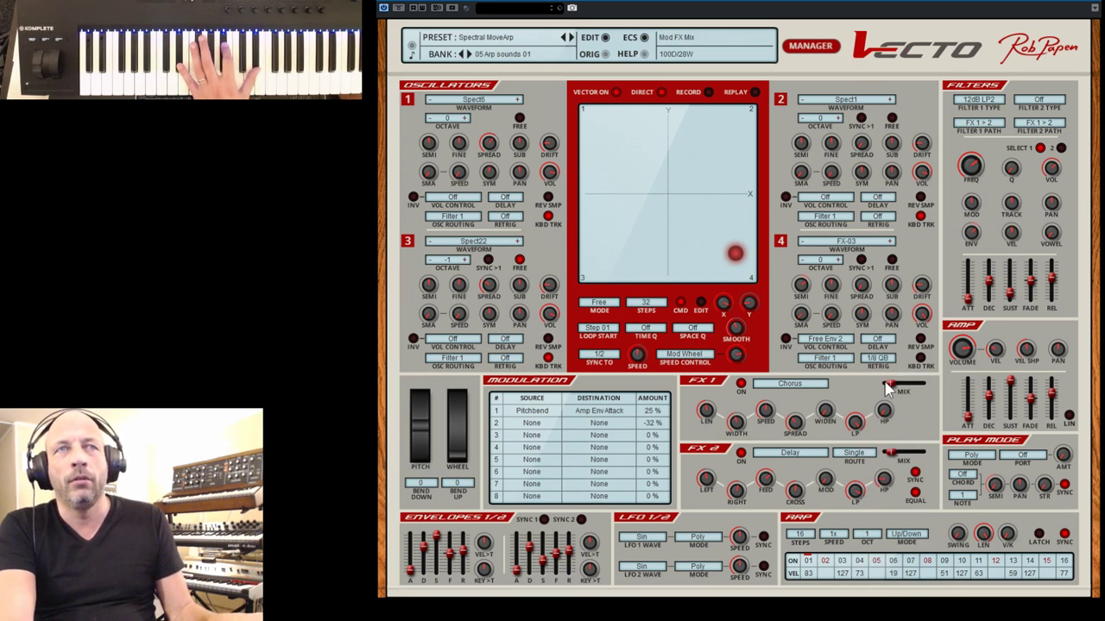
Step: Switch off oscillators 1, 2 and 3 to solo oscillator 4, and set its volume control source to Off
{"action": "left_click", "coordinate": [407, 100]}
{"action": "left_click", "coordinate": [407, 241]}
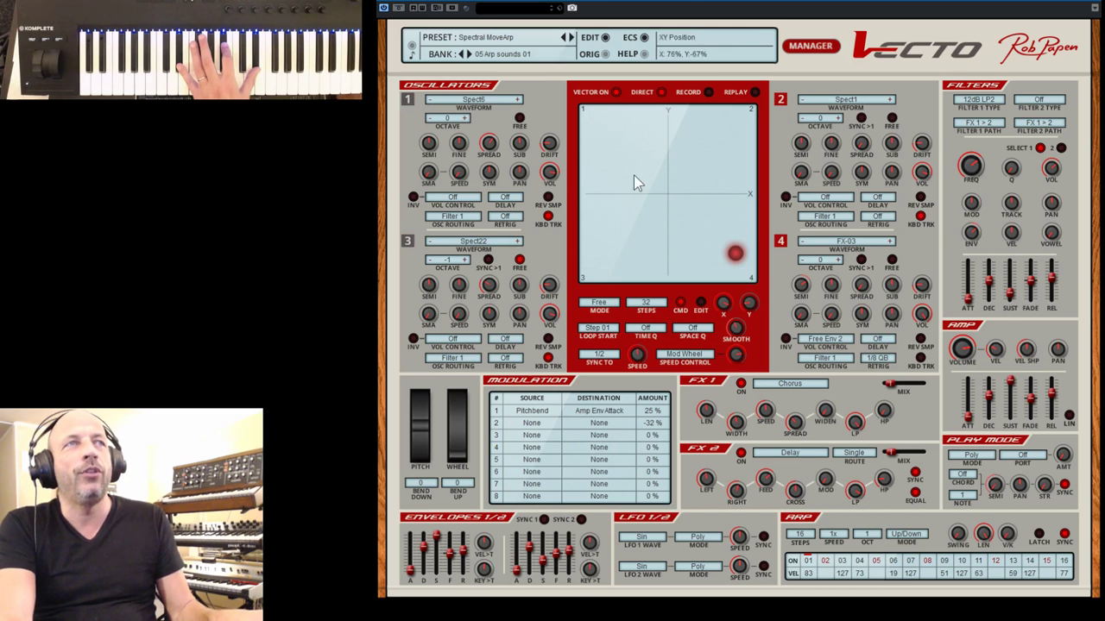
{"action": "left_click", "coordinate": [779, 100]}
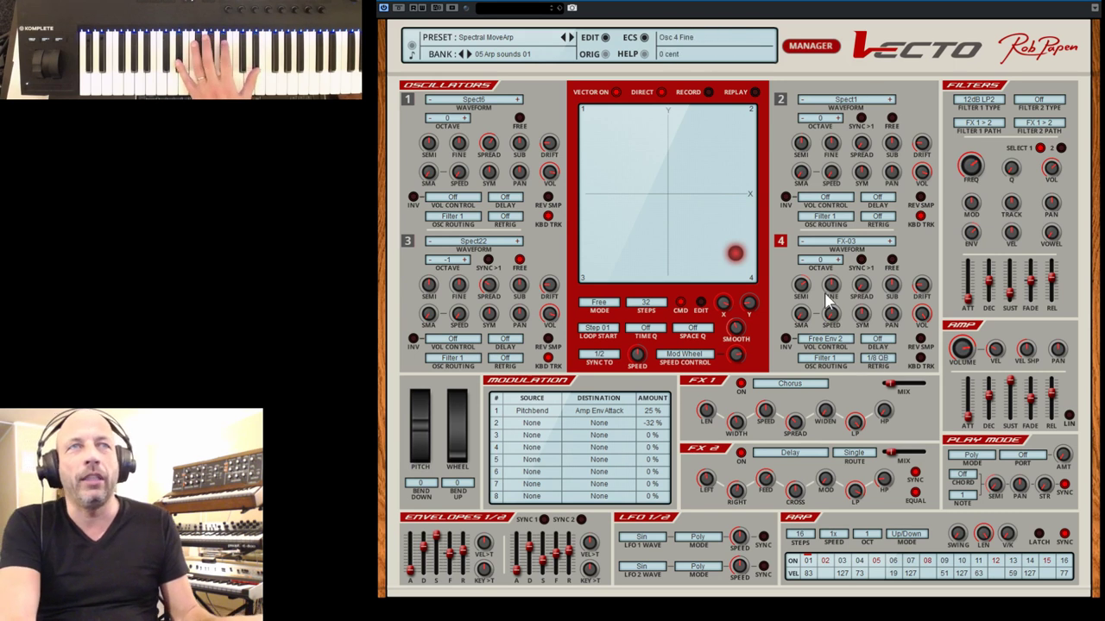
{"action": "left_click", "coordinate": [825, 341]}
{"action": "left_click", "coordinate": [825, 344]}
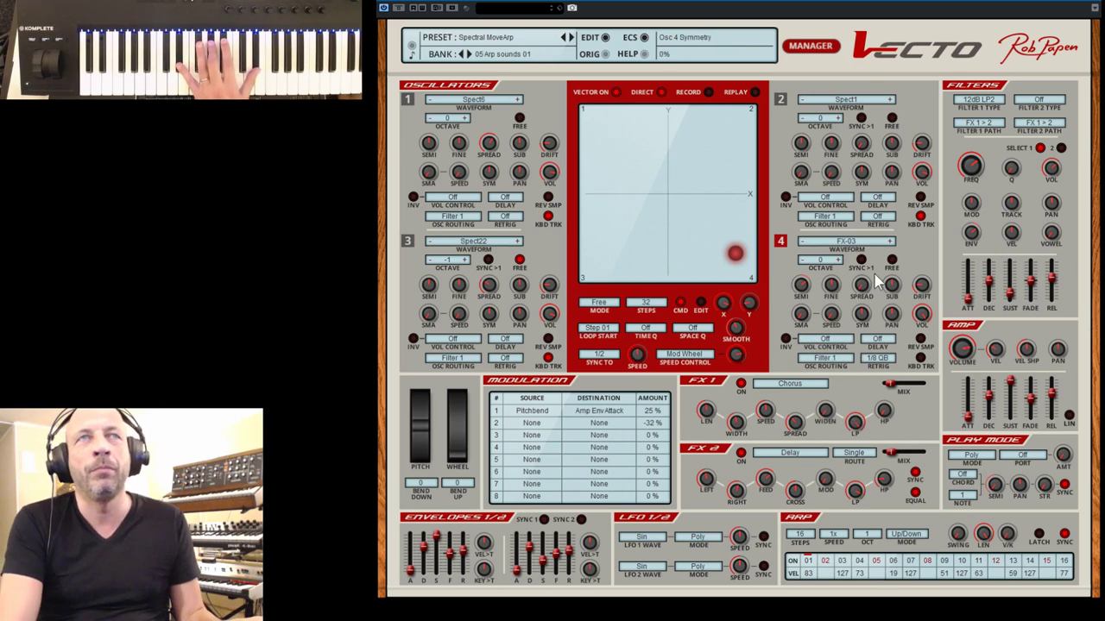
Step: Load Vecto ModWhl Circle and XMetal Vecto from the 98 Example patches bank and show XMetal Vecto's synth settings
{"action": "left_click", "coordinate": [809, 45]}
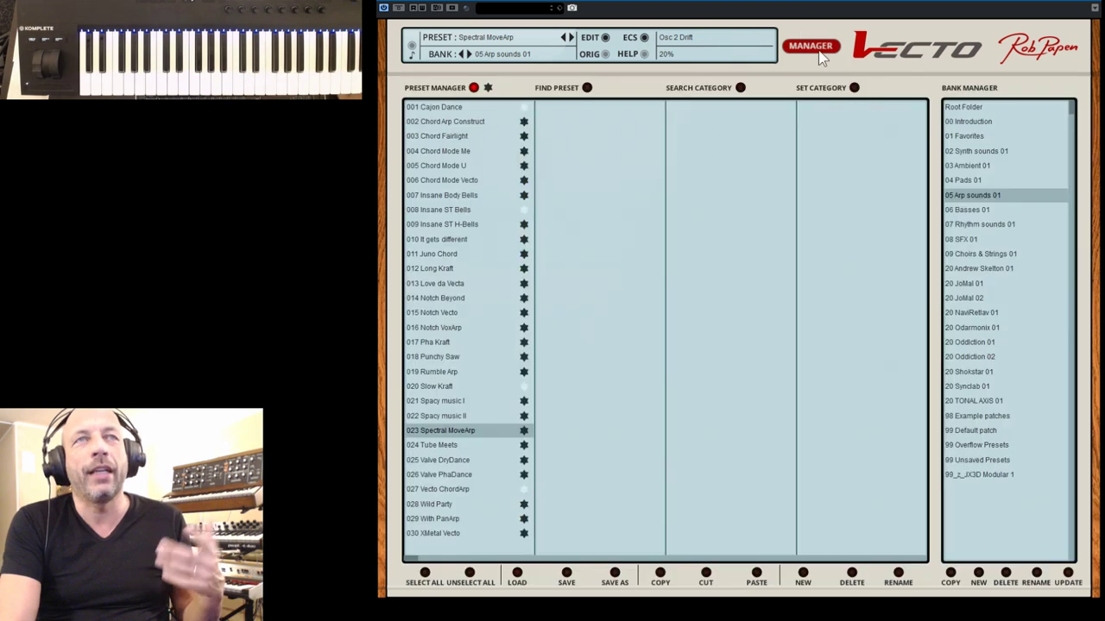
{"action": "left_click", "coordinate": [984, 416]}
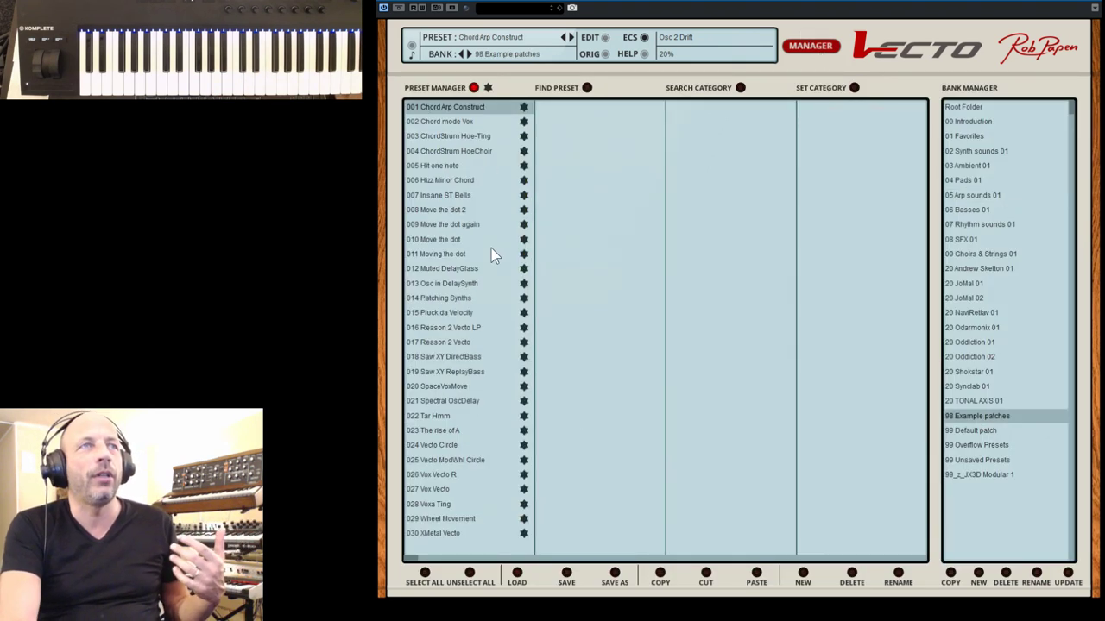
{"action": "left_click", "coordinate": [435, 462]}
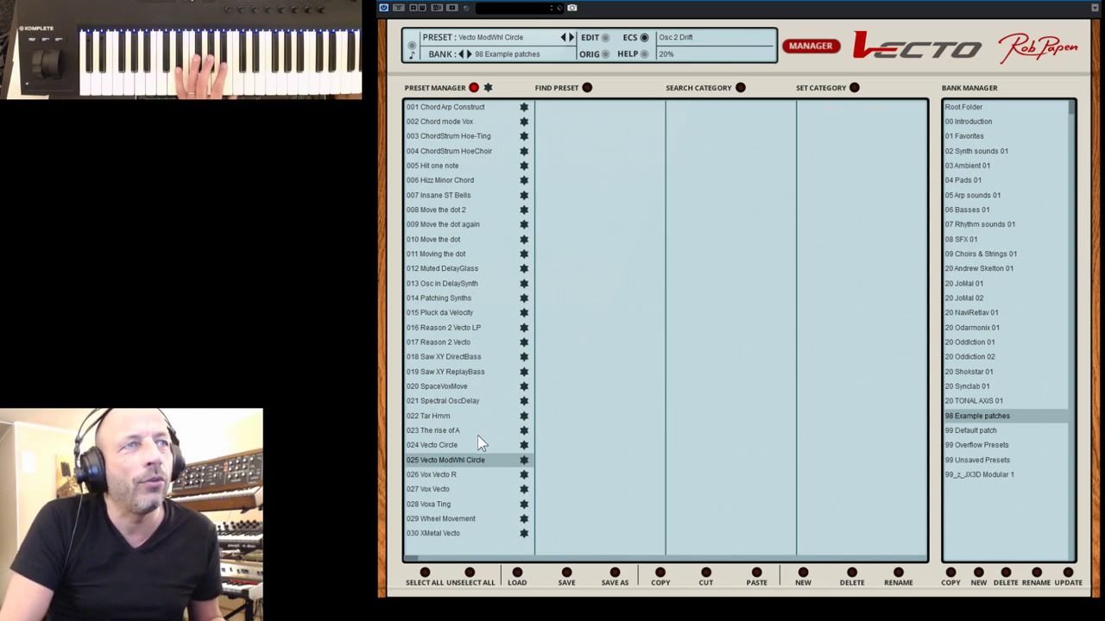
{"action": "left_click", "coordinate": [443, 534]}
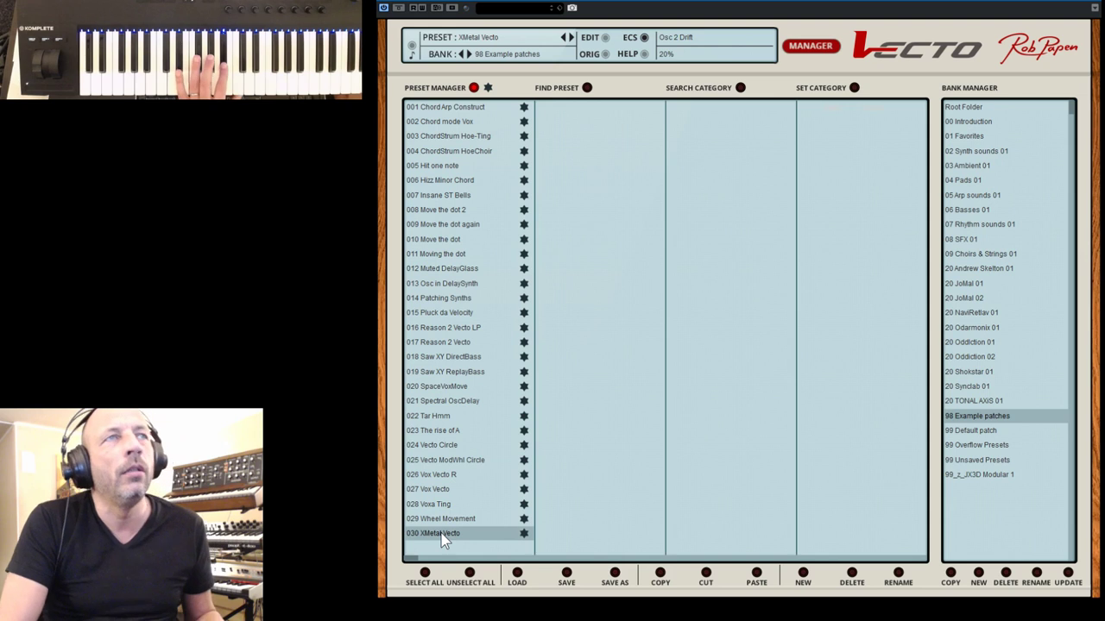
{"action": "left_click", "coordinate": [816, 48]}
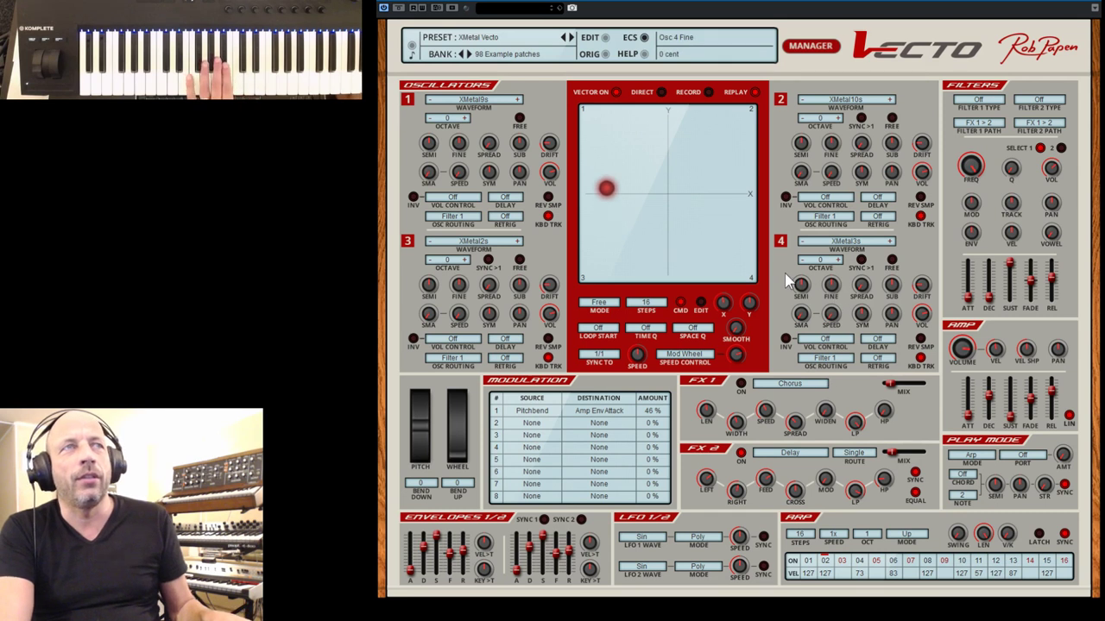
Step: Step back through the example presets, past Voxa Ting, Vecto Circle and Tar Hmm, to Spectral OscDelay
{"action": "left_click", "coordinate": [564, 38]}
{"action": "left_click", "coordinate": [564, 38]}
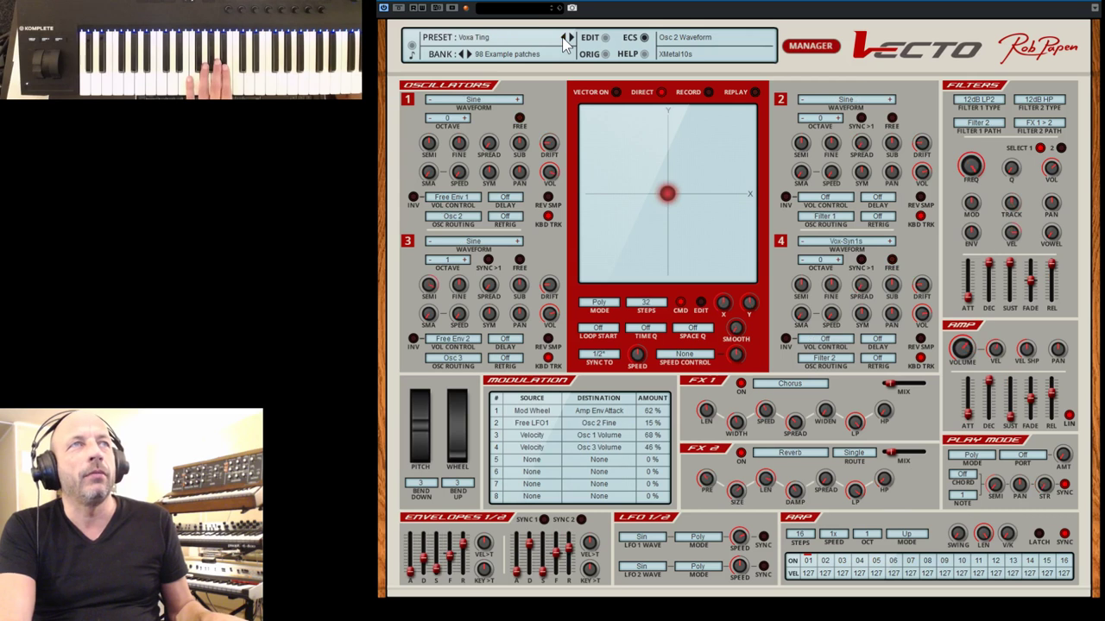
{"action": "left_click", "coordinate": [565, 39]}
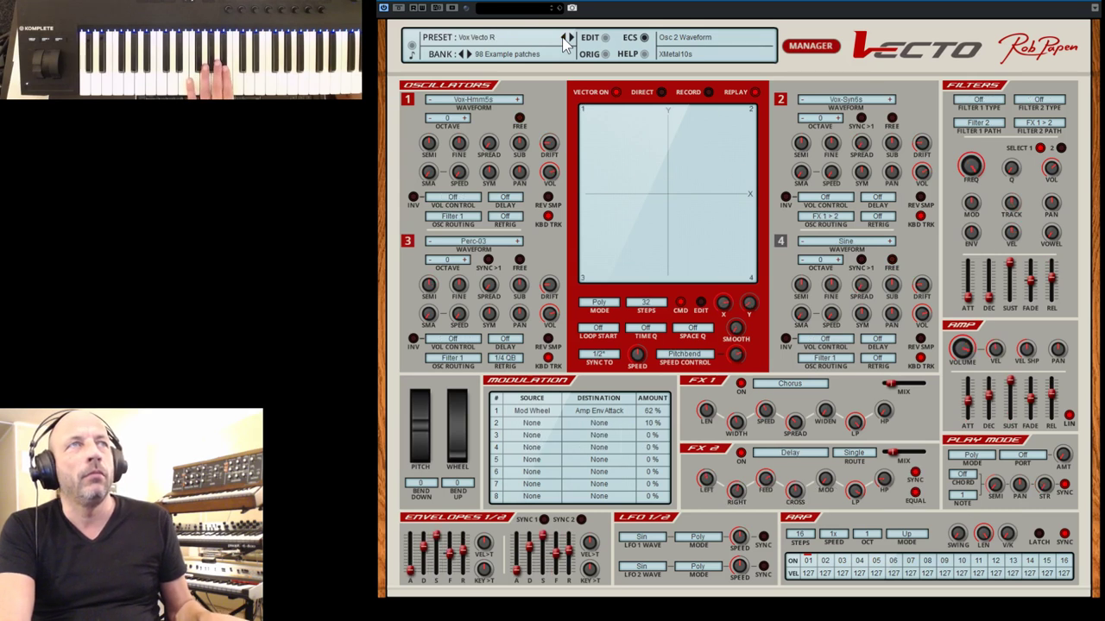
{"action": "left_click", "coordinate": [565, 39]}
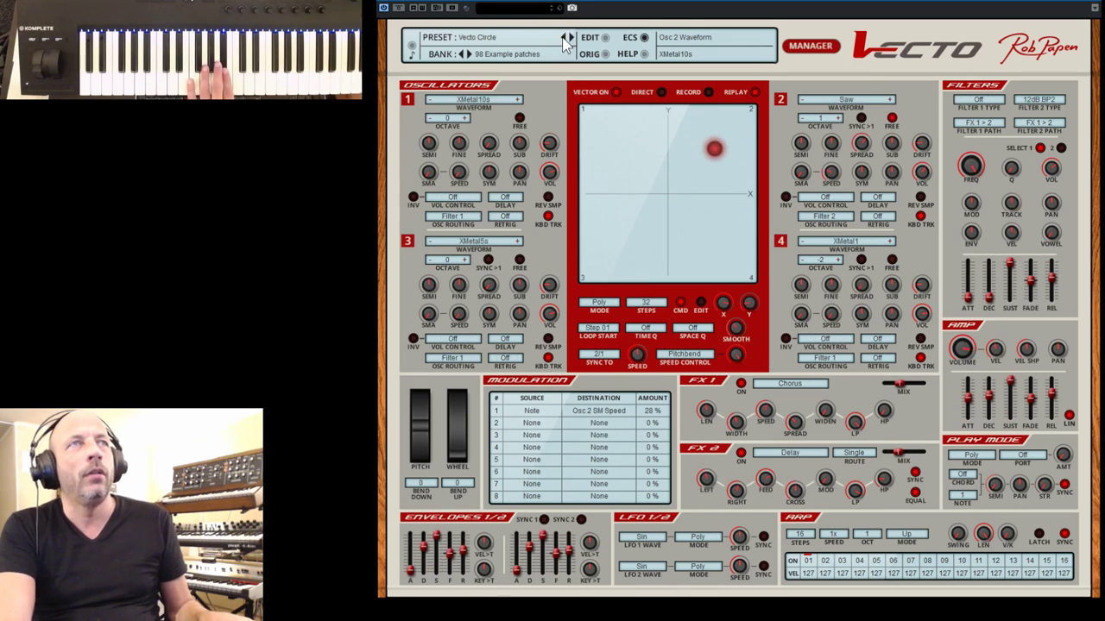
{"action": "left_click", "coordinate": [565, 39]}
{"action": "left_click", "coordinate": [565, 39]}
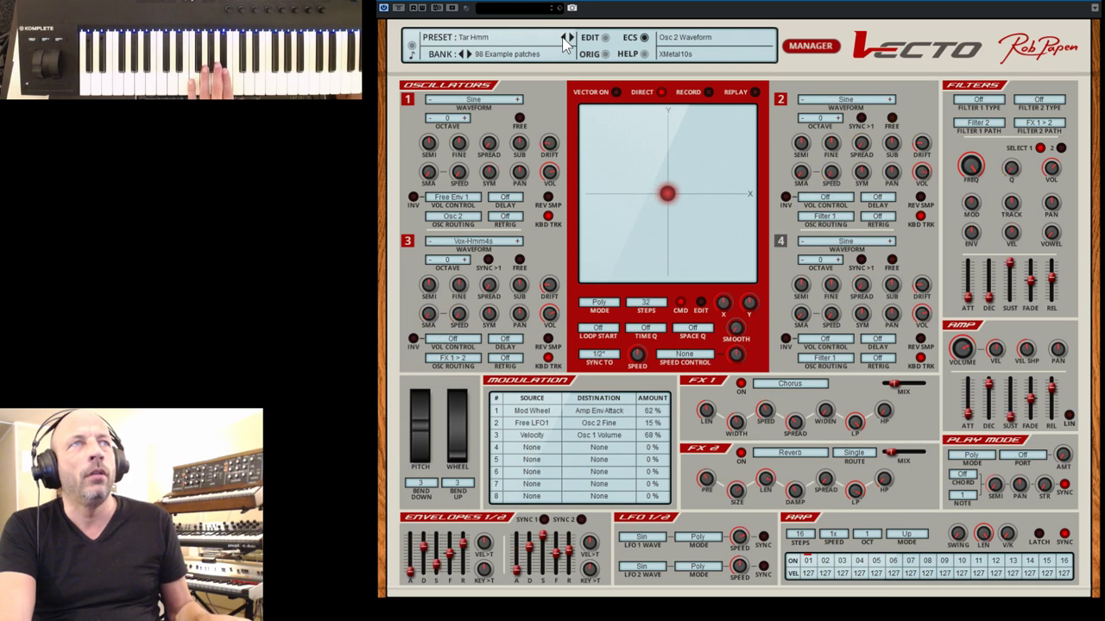
{"action": "left_click", "coordinate": [565, 38]}
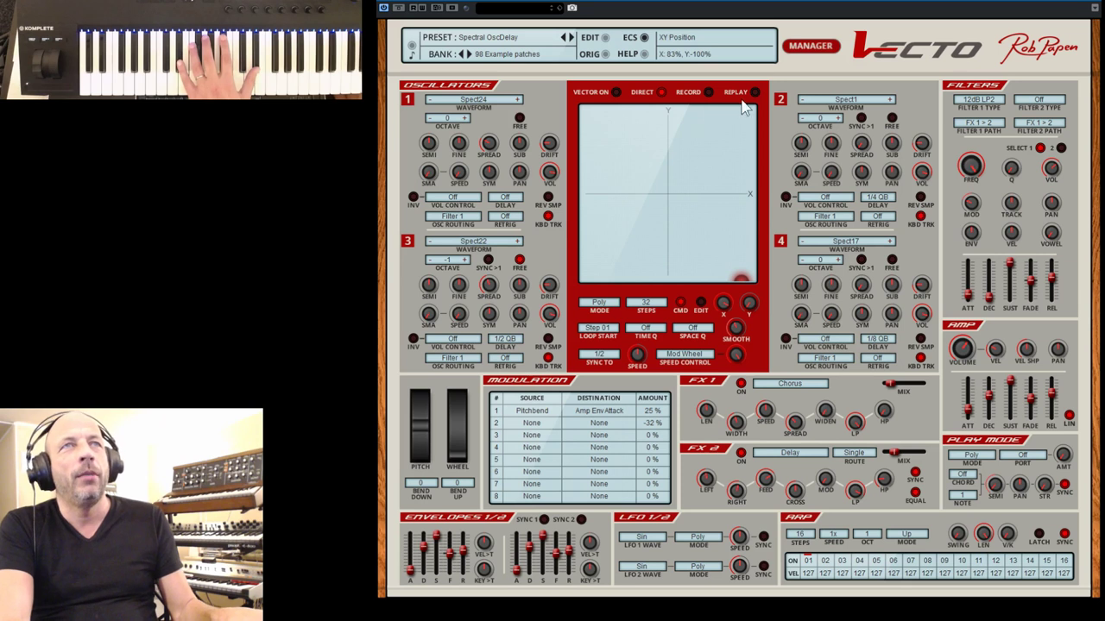
Step: Switch off oscillators 2, 3 and 4 to solo oscillator 1, and switch oscillator 2 back on
{"action": "left_click", "coordinate": [410, 243]}
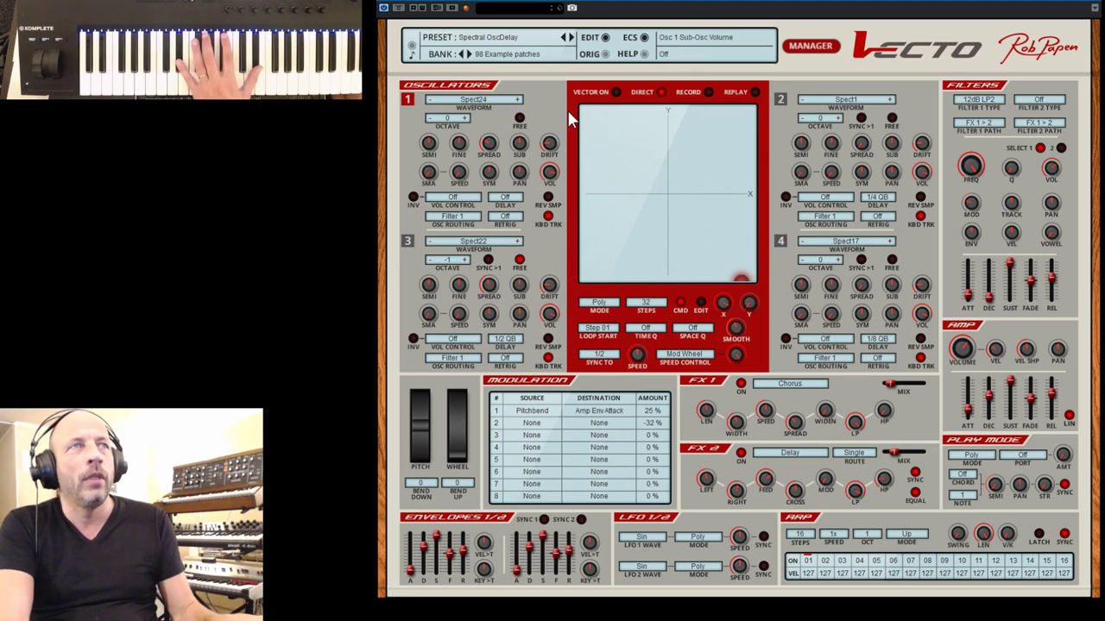
{"action": "left_click", "coordinate": [781, 100]}
{"action": "left_click", "coordinate": [781, 99]}
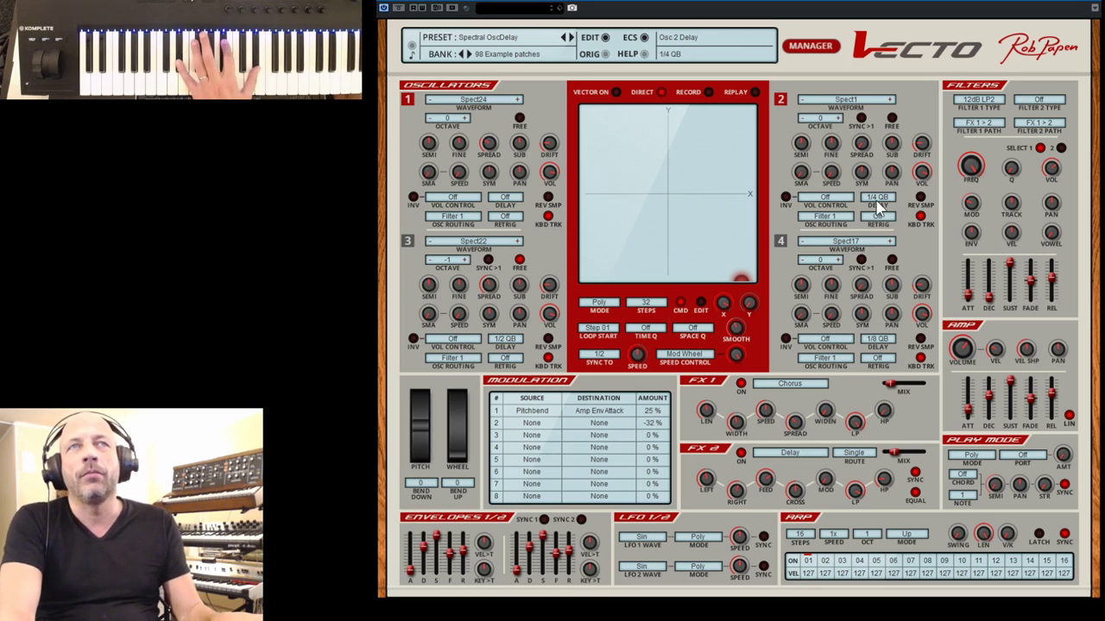
Step: Replace oscillator 2's waveform with the FX sample FX-07
{"action": "left_click", "coordinate": [853, 100]}
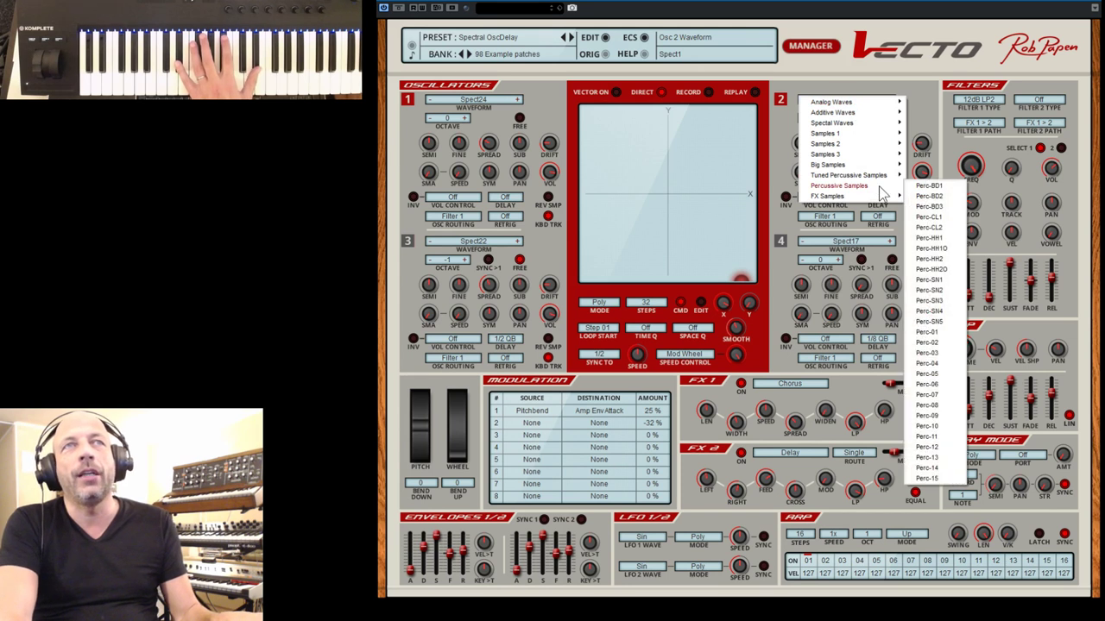
{"action": "mouse_move", "coordinate": [896, 196]}
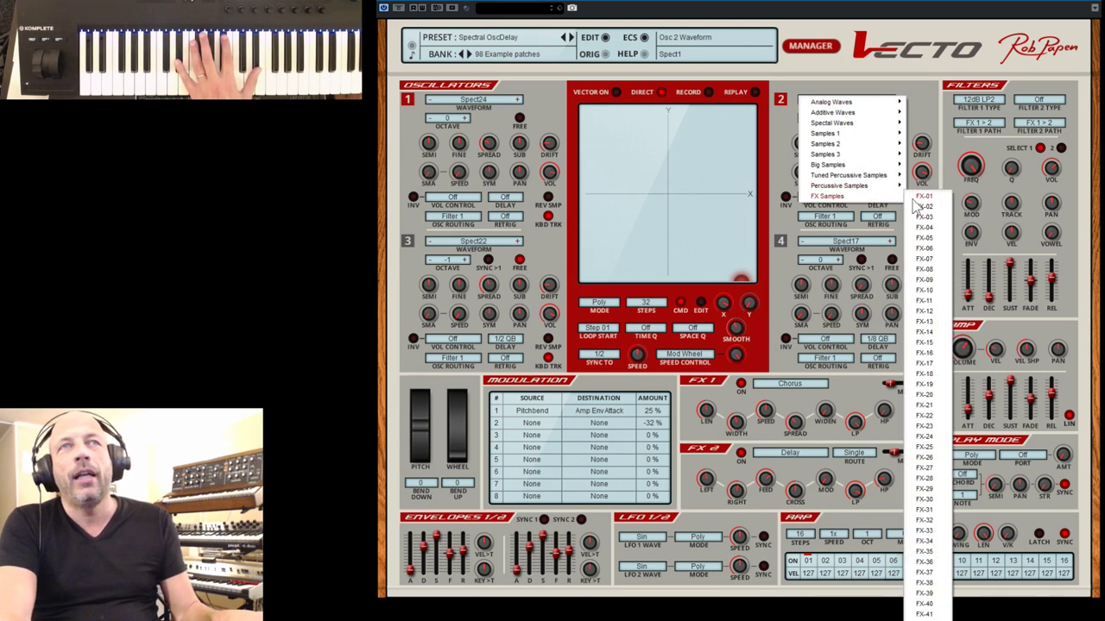
{"action": "left_click", "coordinate": [925, 248]}
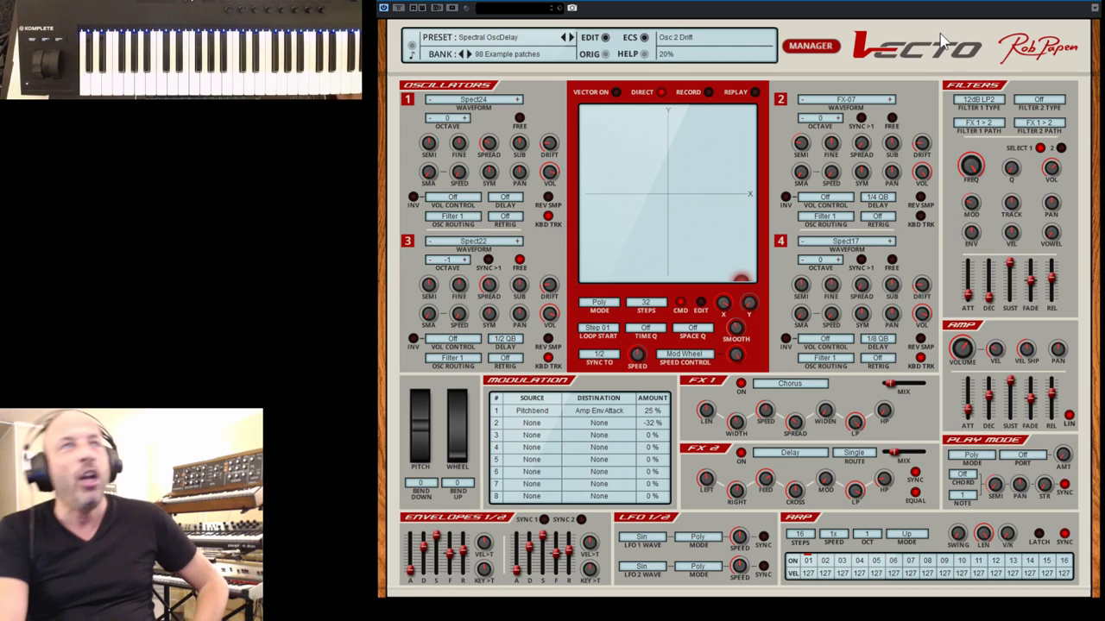
Step: Load the Xylo Valve 1 preset from the 02 Synth sounds 01 bank and show its synth settings
{"action": "left_click", "coordinate": [811, 47]}
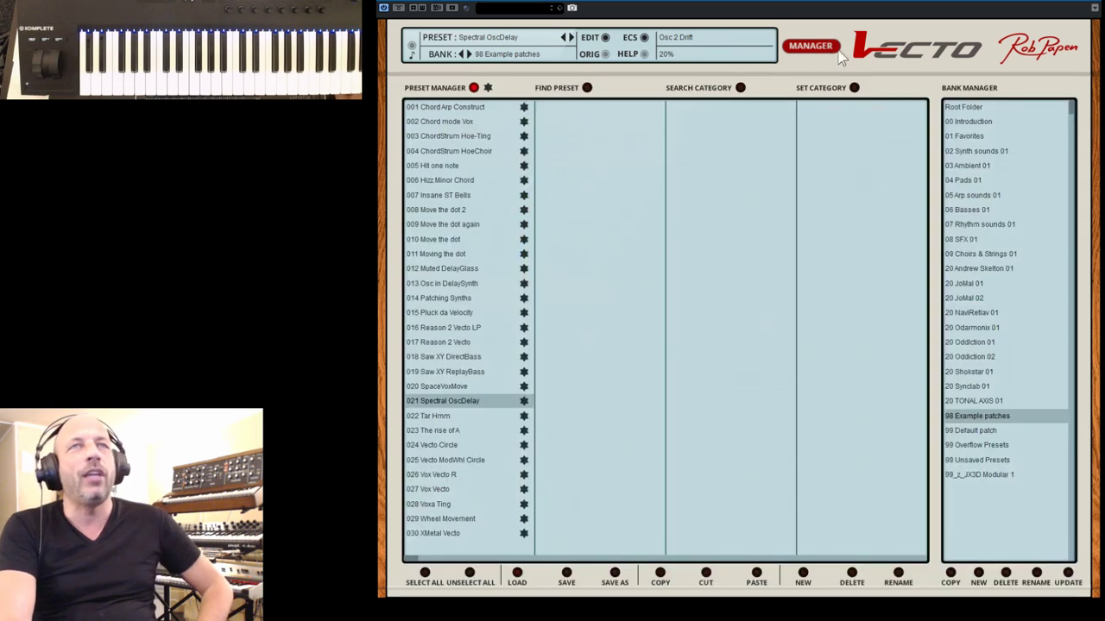
{"action": "left_click", "coordinate": [965, 166]}
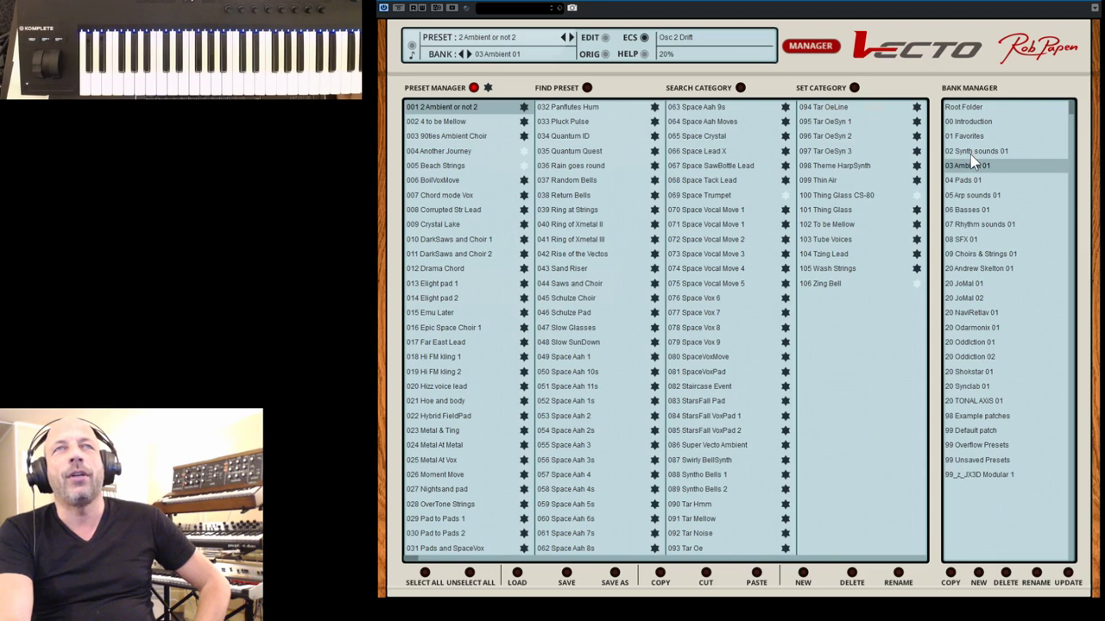
{"action": "left_click", "coordinate": [972, 152]}
{"action": "left_click", "coordinate": [702, 302]}
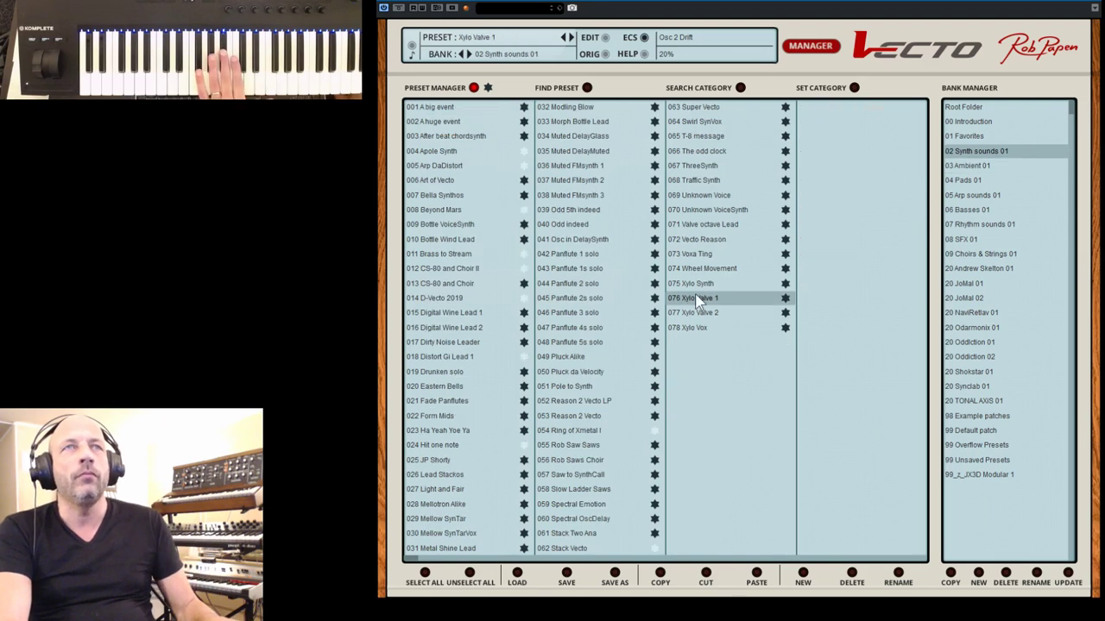
{"action": "left_click", "coordinate": [812, 48]}
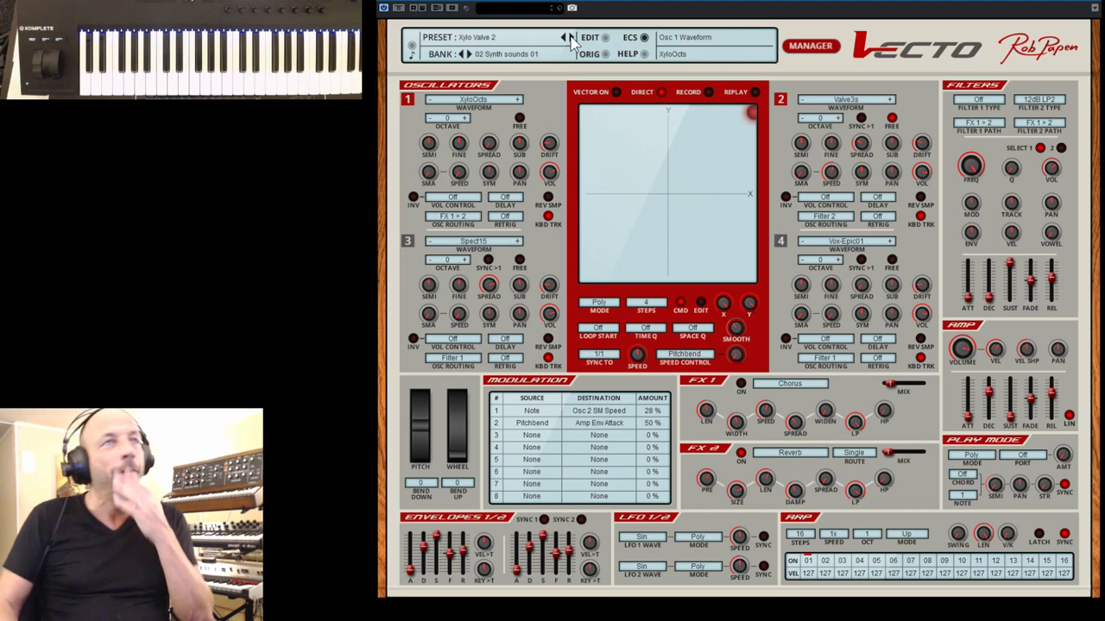
Step: Load Default Patch from the 99 Default patch bank and move the vector point to about X 54%, Y 20%
{"action": "left_click", "coordinate": [811, 46]}
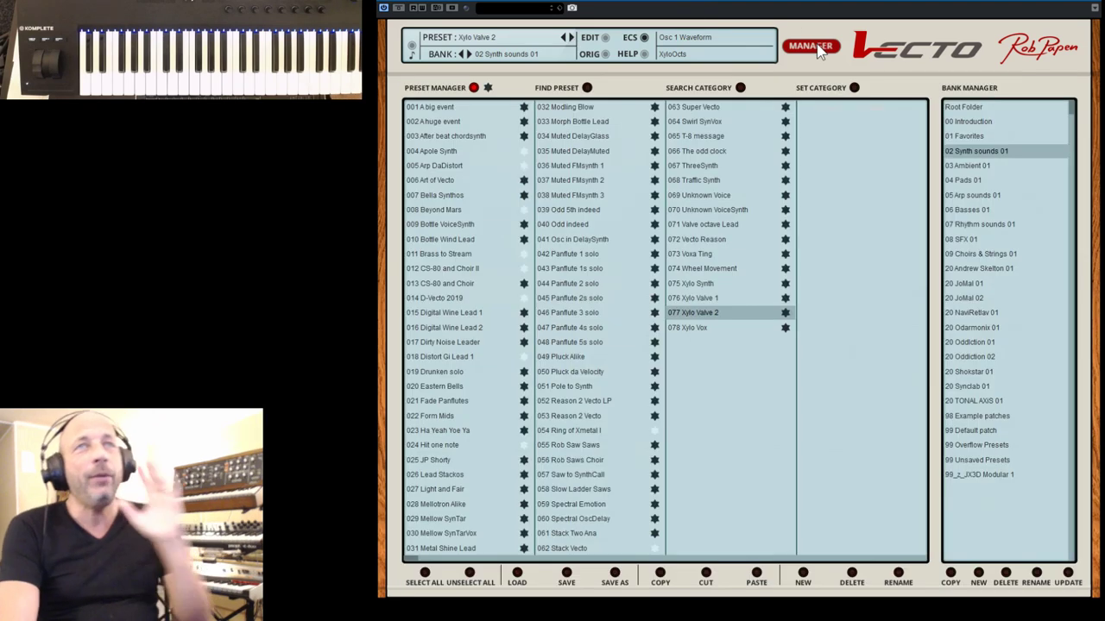
{"action": "left_click", "coordinate": [981, 431]}
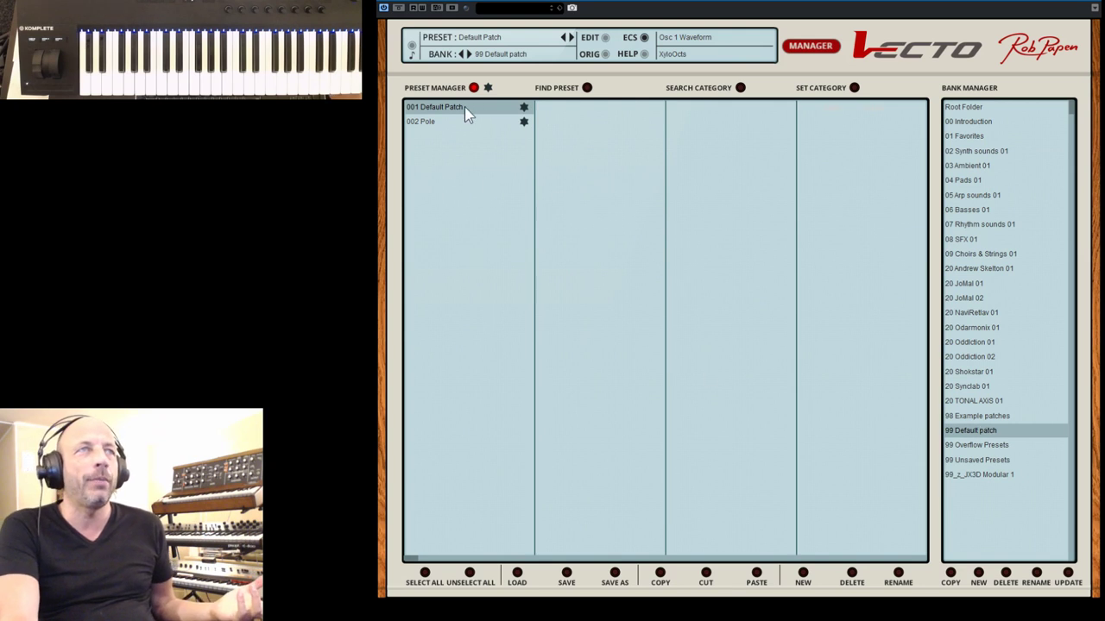
{"action": "left_click", "coordinate": [816, 47]}
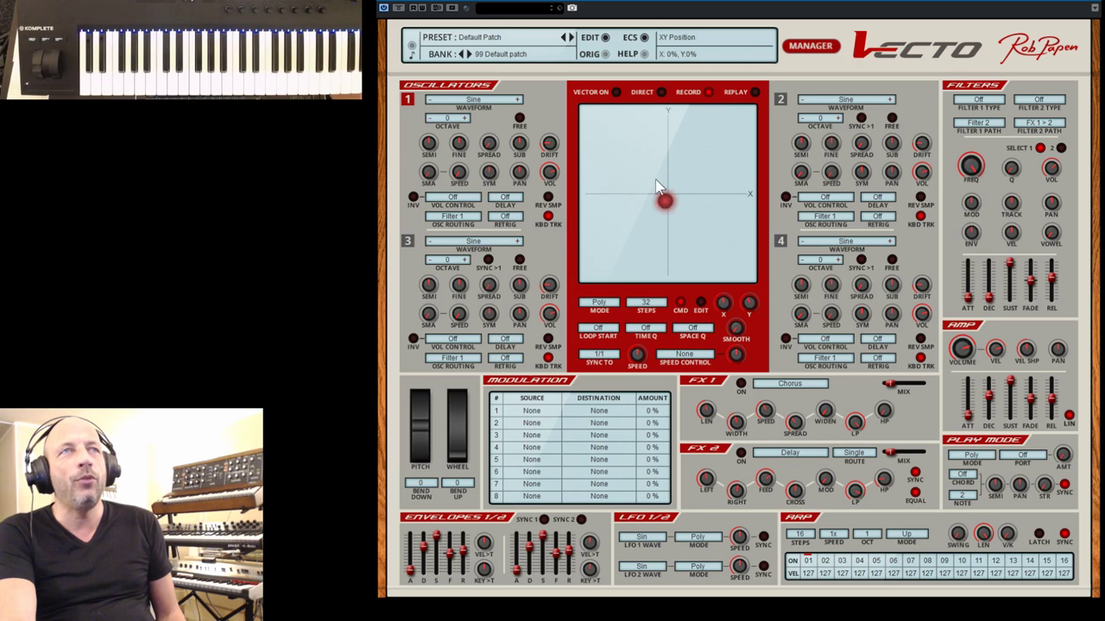
{"action": "mouse_move", "coordinate": [656, 188]}
{"action": "left_mouse_down"}
{"action": "mouse_move", "coordinate": [717, 182]}
{"action": "mouse_move", "coordinate": [710, 162]}
{"action": "left_mouse_up"}
{"action": "left_click", "coordinate": [756, 90]}
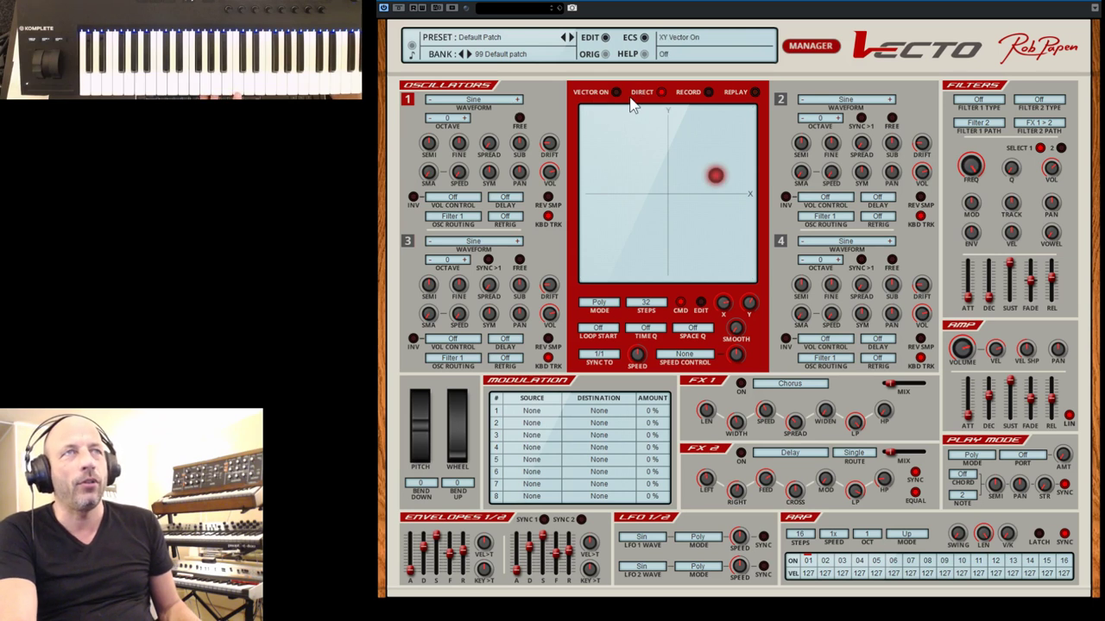
Step: Set oscillator 1's waveform to the analog Saw and switch on oscillator 2 with the big sample Strings
{"action": "left_click", "coordinate": [494, 102]}
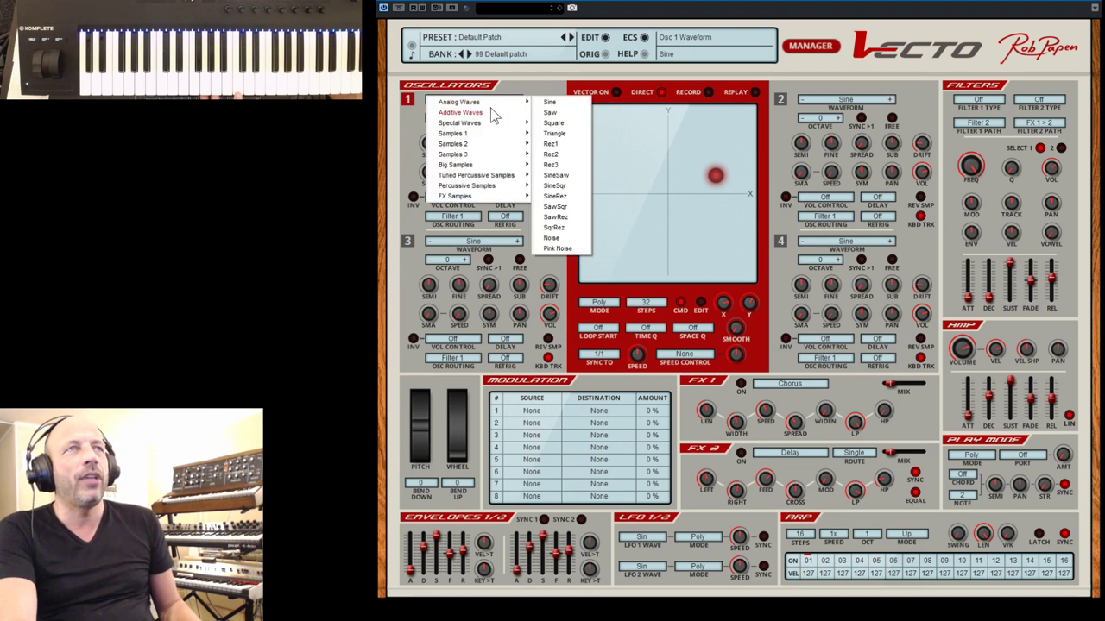
{"action": "mouse_move", "coordinate": [490, 110]}
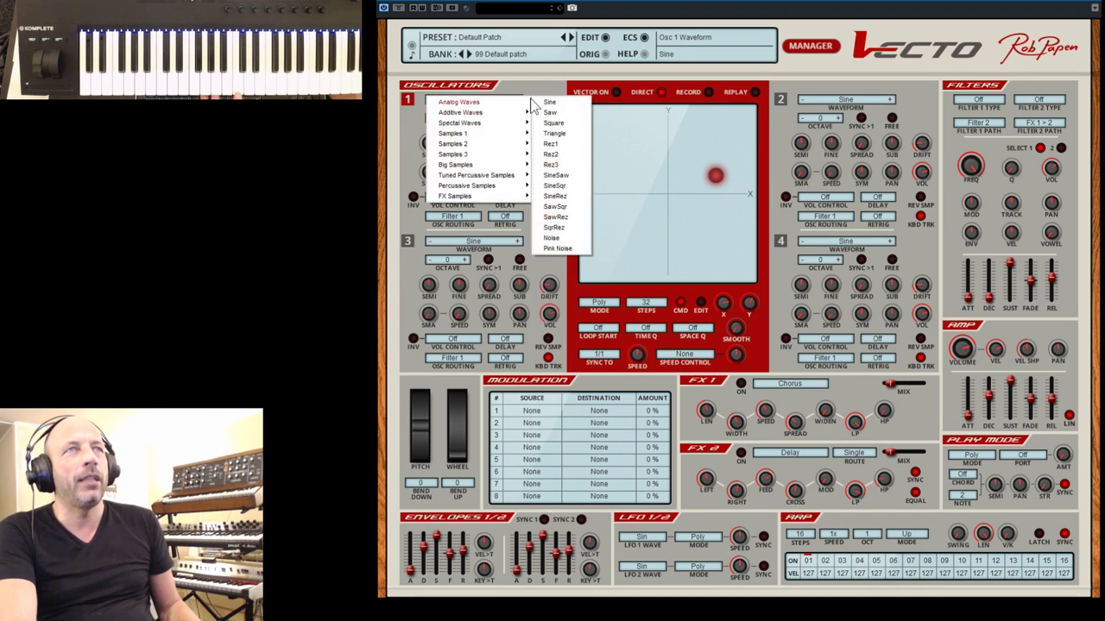
{"action": "left_click", "coordinate": [551, 113]}
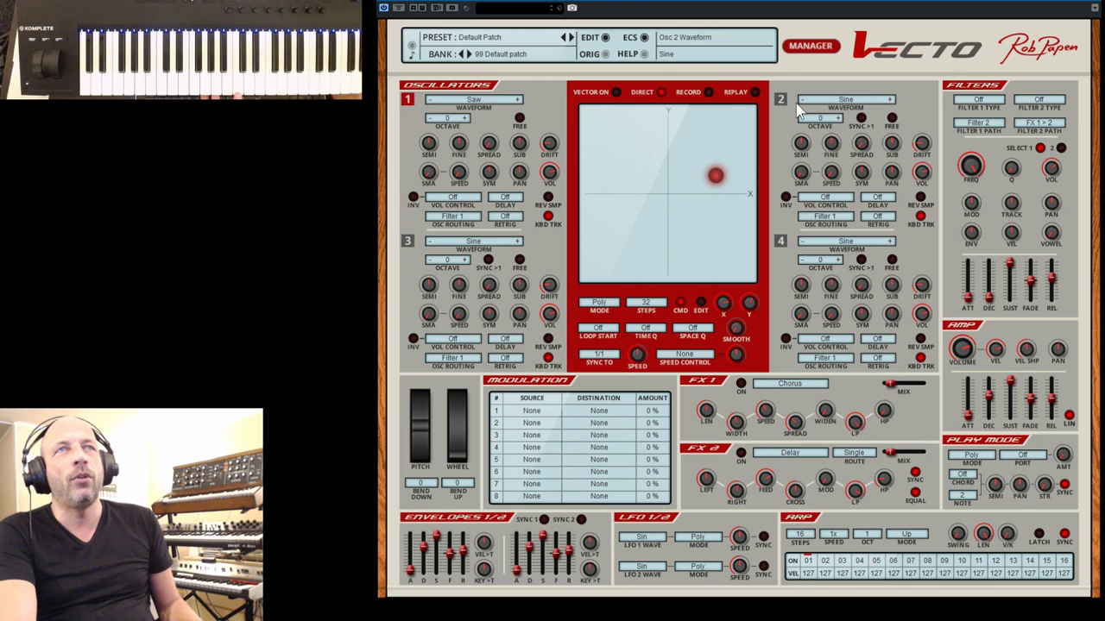
{"action": "left_click", "coordinate": [839, 100]}
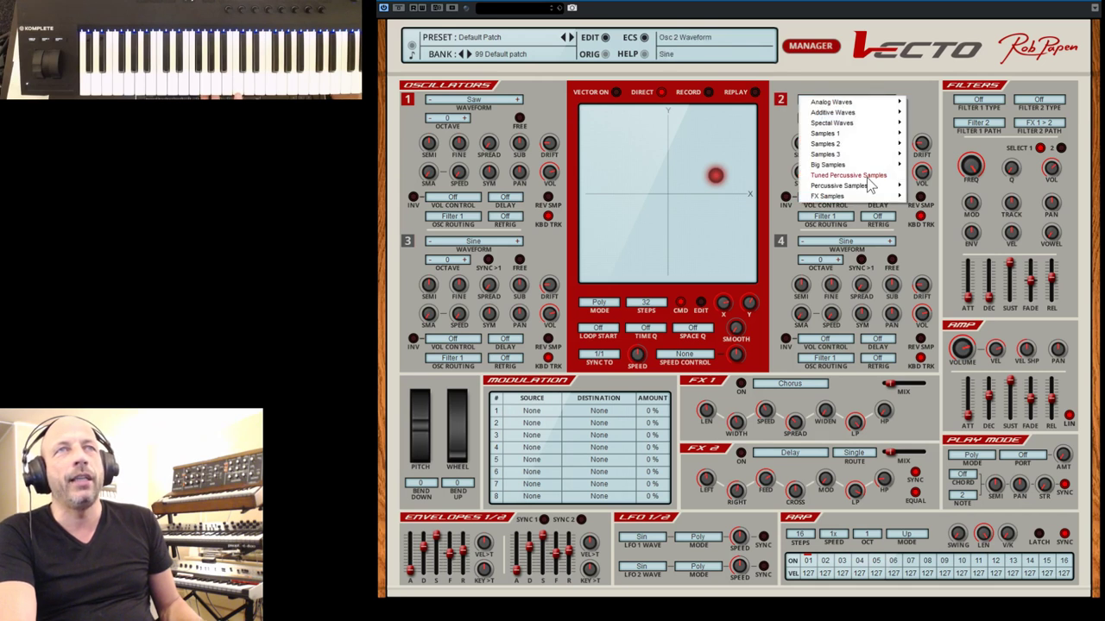
{"action": "mouse_move", "coordinate": [870, 177]}
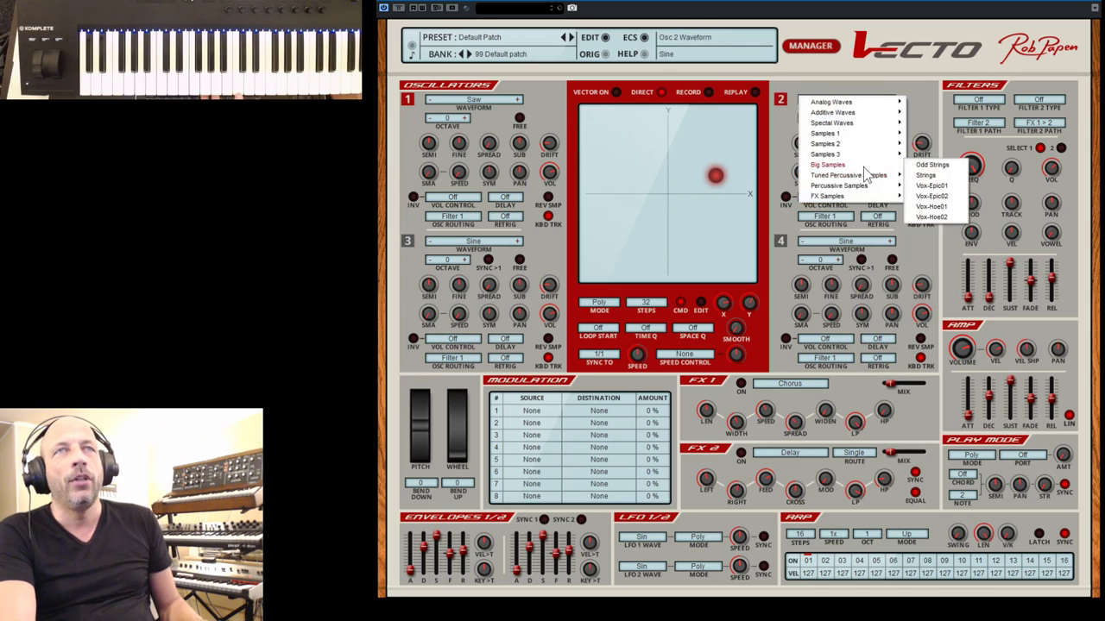
{"action": "left_click", "coordinate": [927, 183]}
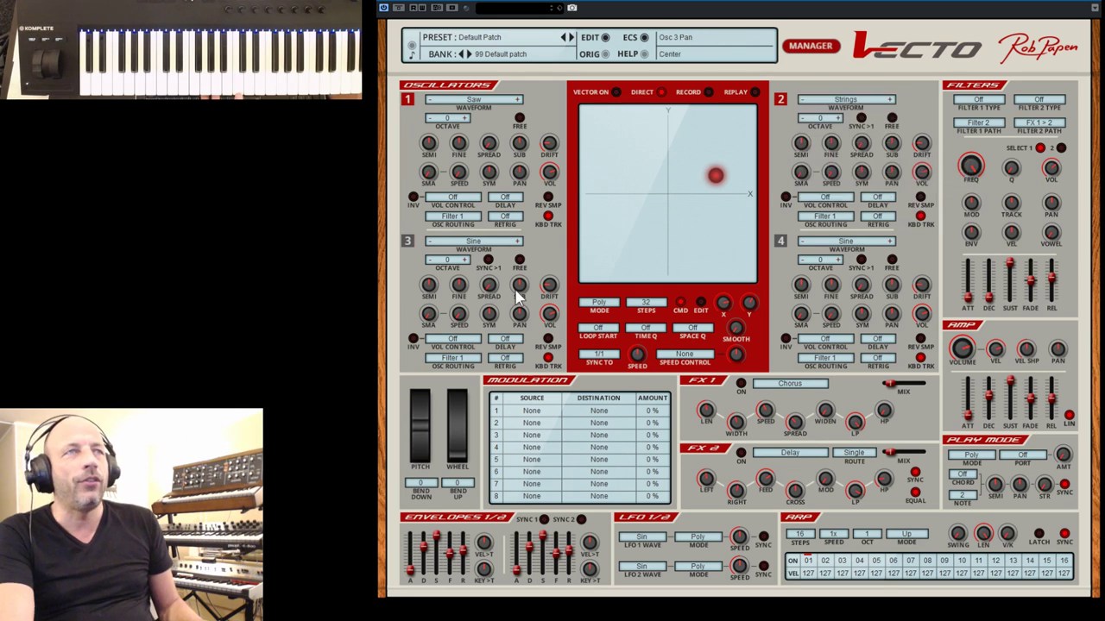
Step: Switch on oscillators 3 and 4, giving oscillator 3 the Vox-Ooh4 sample and oscillator 4 the additive Glass wave
{"action": "left_click", "coordinate": [472, 242]}
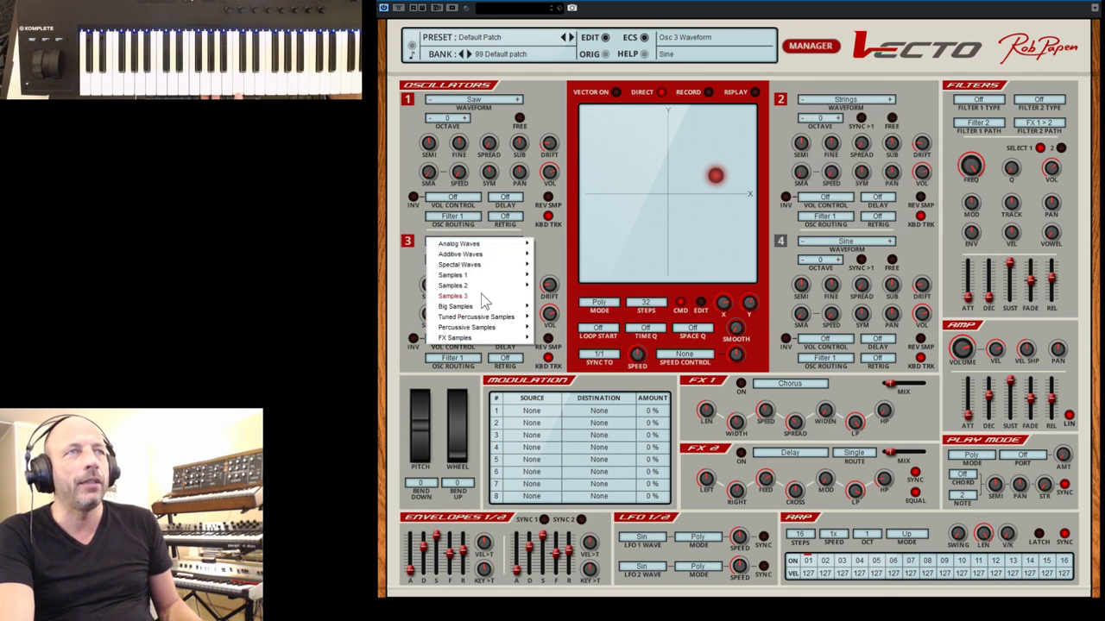
{"action": "mouse_move", "coordinate": [482, 295]}
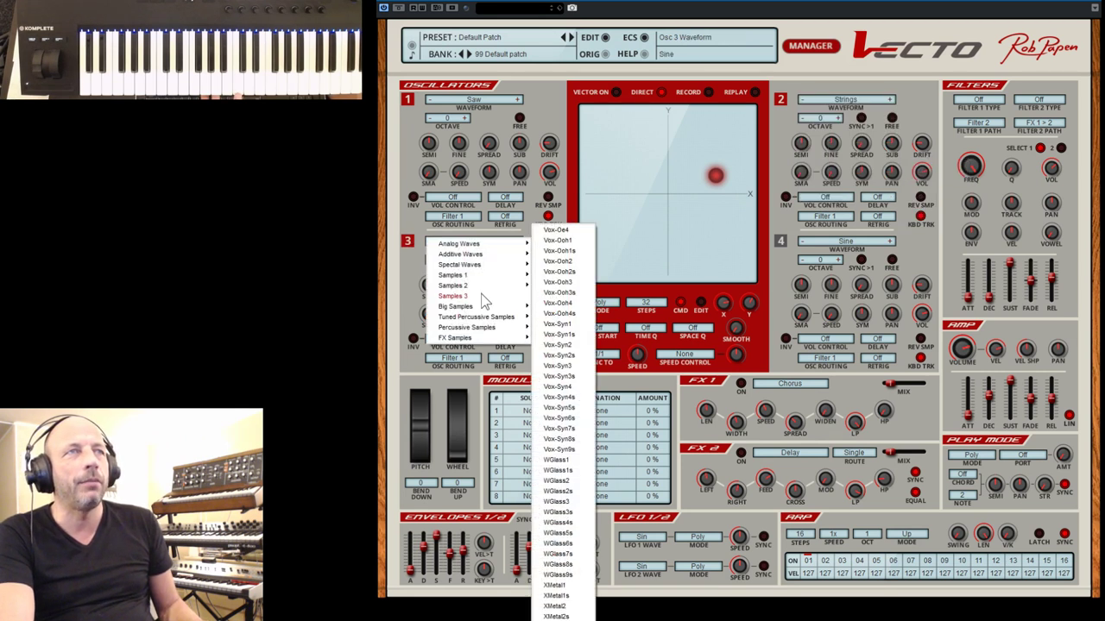
{"action": "left_click", "coordinate": [547, 304]}
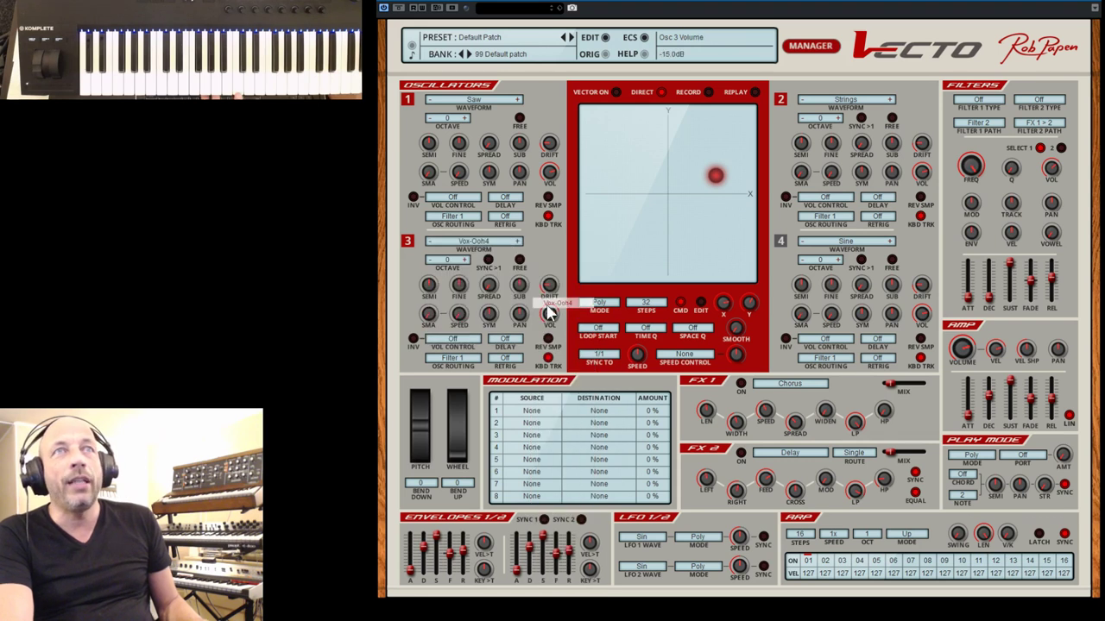
{"action": "left_click", "coordinate": [781, 242]}
{"action": "left_click", "coordinate": [829, 248]}
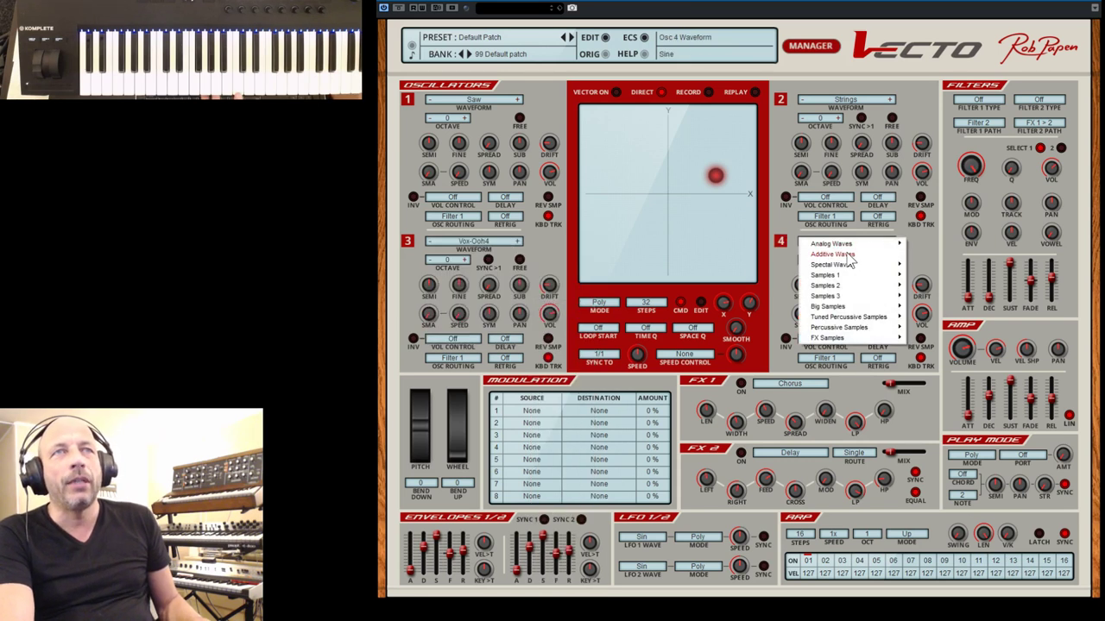
{"action": "mouse_move", "coordinate": [850, 259]}
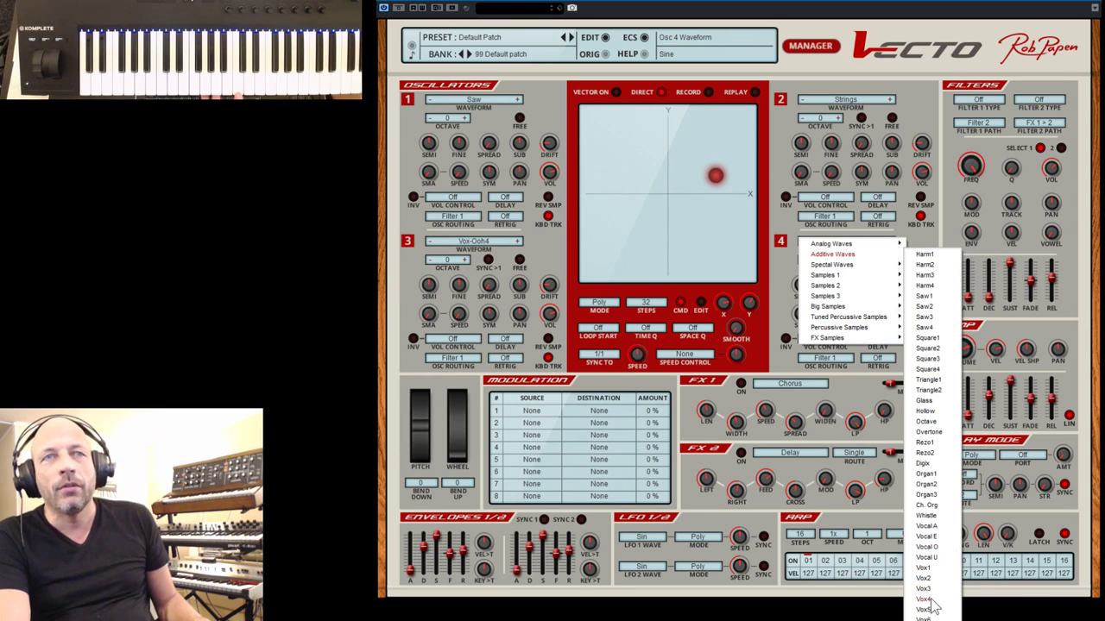
{"action": "left_click", "coordinate": [923, 401]}
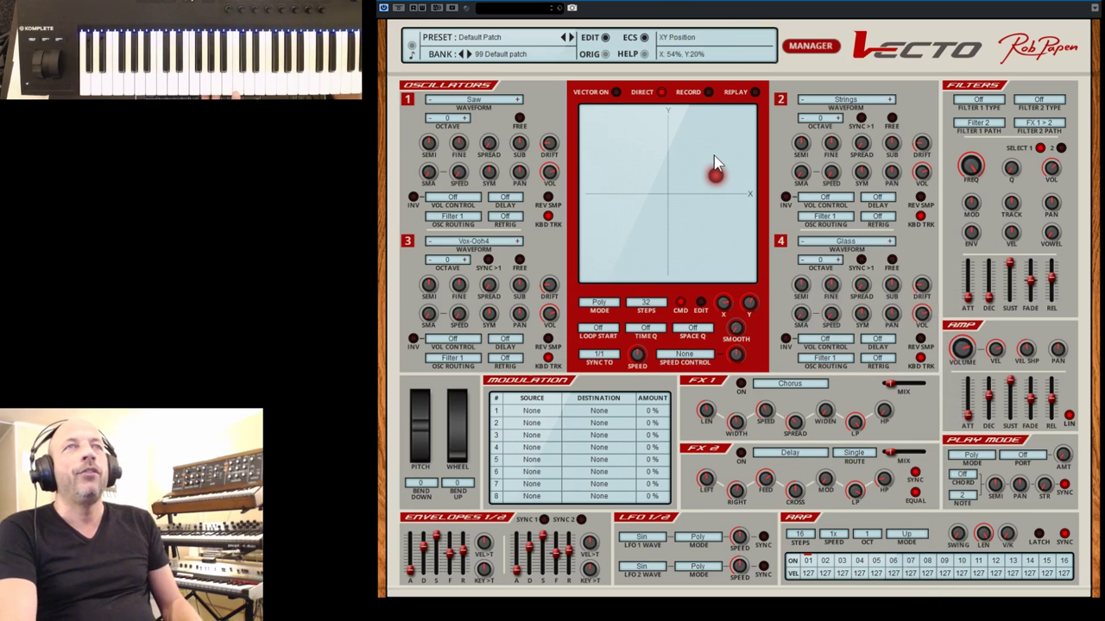
Step: Turn on vector mixing, centre the point, and sweep it through oscillator 1's corner and the other quadrants to blend the sounds
{"action": "left_click_drag", "start_coordinate": [673, 214], "coordinate": [667, 195]}
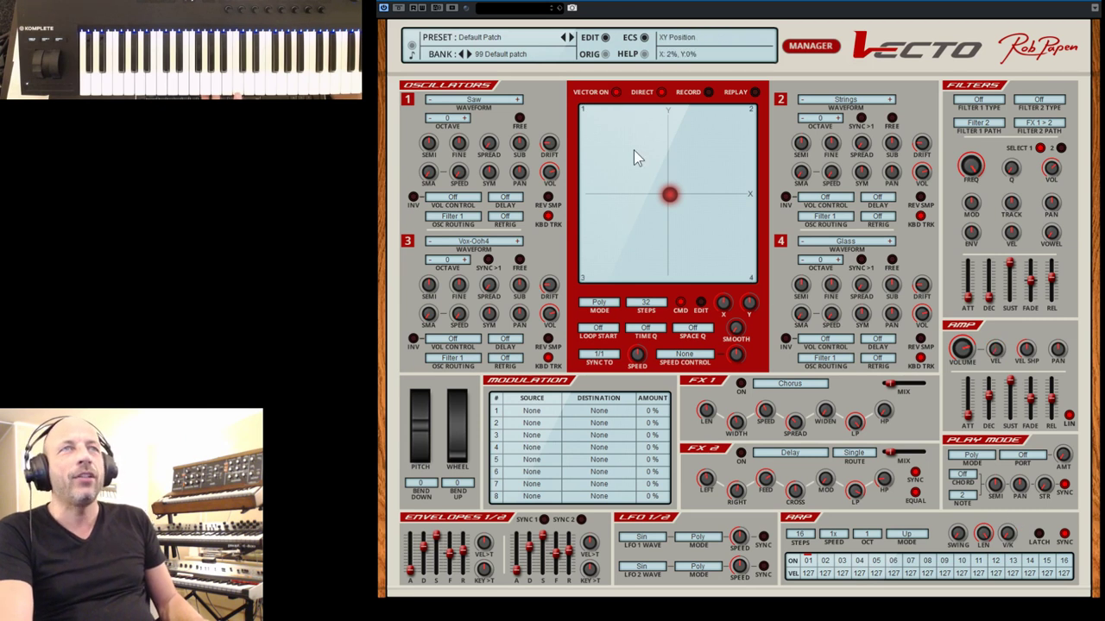
{"action": "left_click_drag", "start_coordinate": [668, 194], "coordinate": [580, 114]}
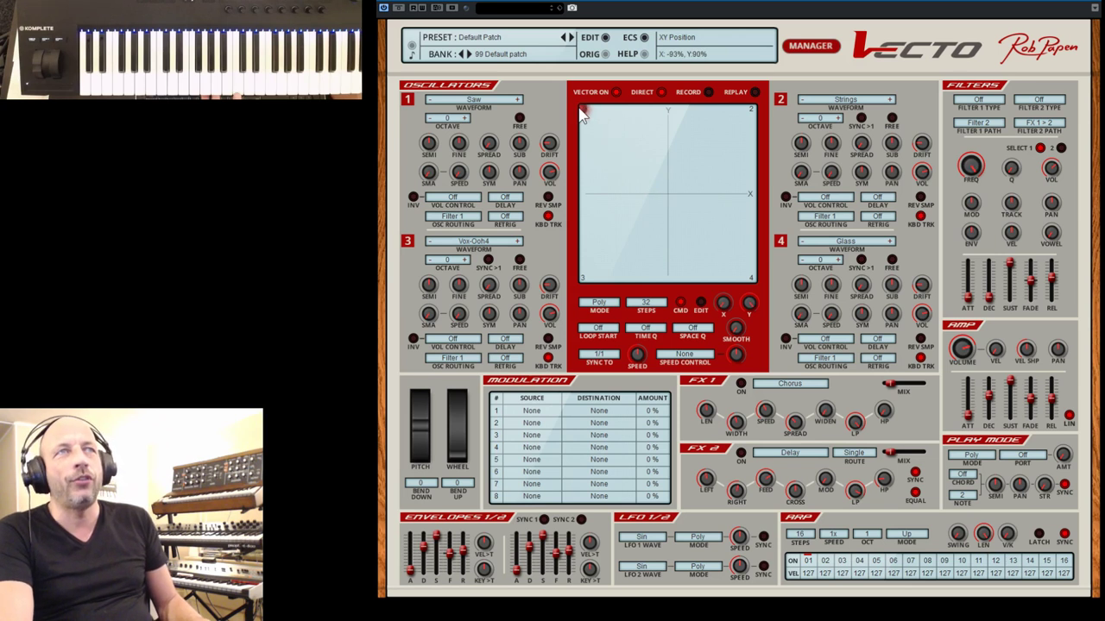
{"action": "mouse_move", "coordinate": [623, 115]}
{"action": "left_mouse_down"}
{"action": "mouse_move", "coordinate": [750, 116]}
{"action": "mouse_move", "coordinate": [582, 291]}
{"action": "mouse_move", "coordinate": [750, 274]}
{"action": "mouse_move", "coordinate": [686, 253]}
{"action": "mouse_move", "coordinate": [648, 149]}
{"action": "left_mouse_up"}
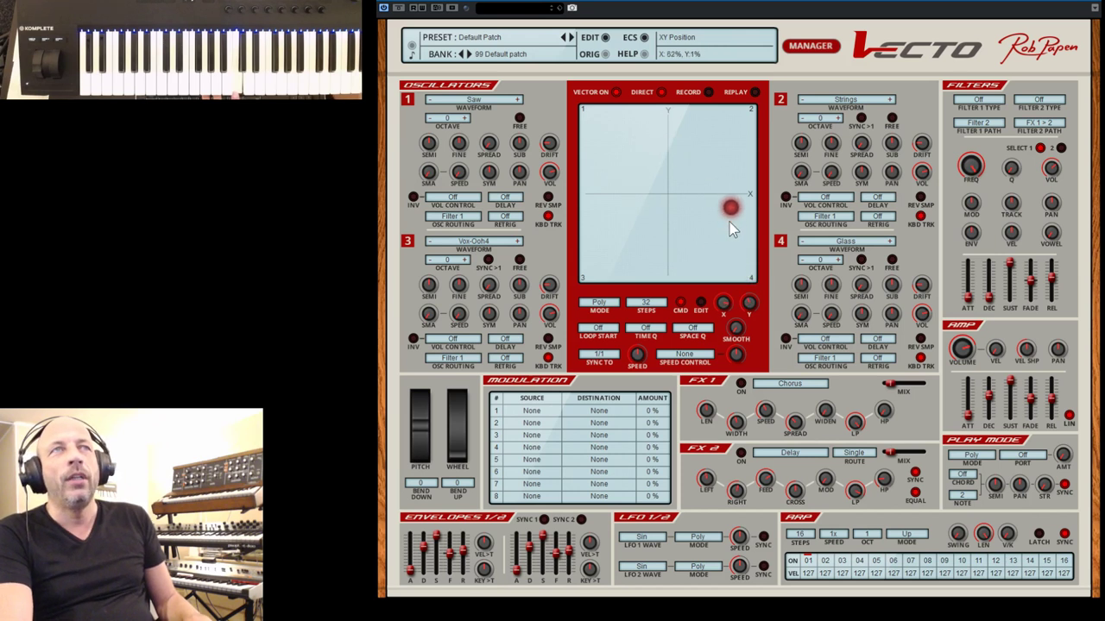
{"action": "left_click_drag", "start_coordinate": [729, 222], "coordinate": [633, 156]}
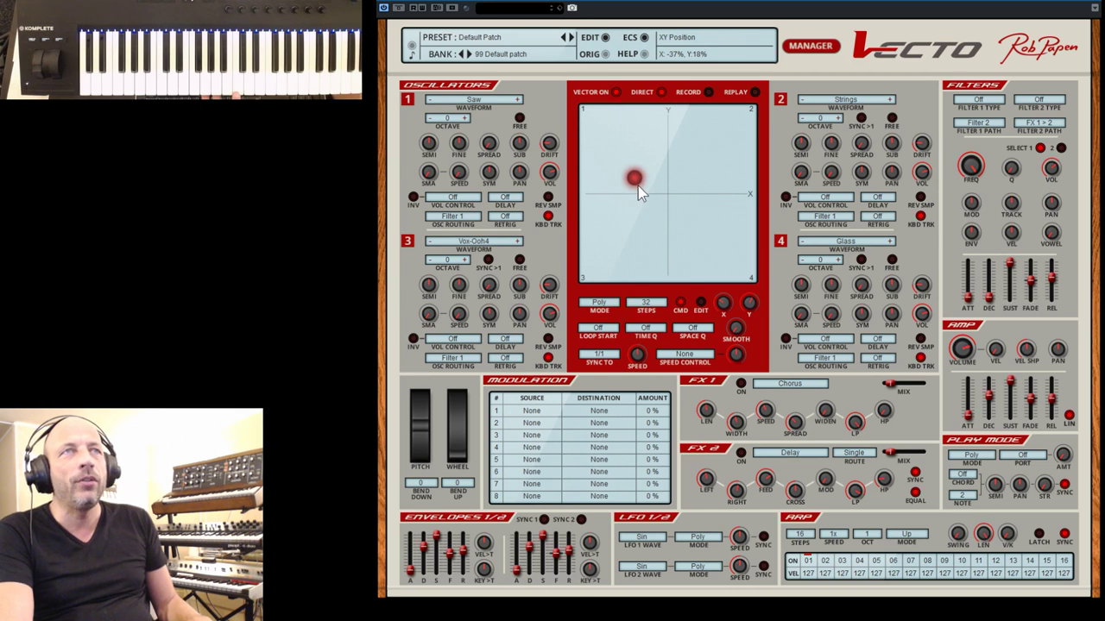
Step: Record a freehand vector path looping through the four oscillator quadrants and display its 32 steps for editing
{"action": "left_click_drag", "start_coordinate": [638, 186], "coordinate": [676, 140]}
{"action": "mouse_move", "coordinate": [684, 209]}
{"action": "left_mouse_down"}
{"action": "mouse_move", "coordinate": [717, 207]}
{"action": "mouse_move", "coordinate": [647, 142]}
{"action": "mouse_move", "coordinate": [647, 222]}
{"action": "mouse_move", "coordinate": [697, 154]}
{"action": "mouse_move", "coordinate": [612, 222]}
{"action": "mouse_move", "coordinate": [667, 220]}
{"action": "left_mouse_up"}
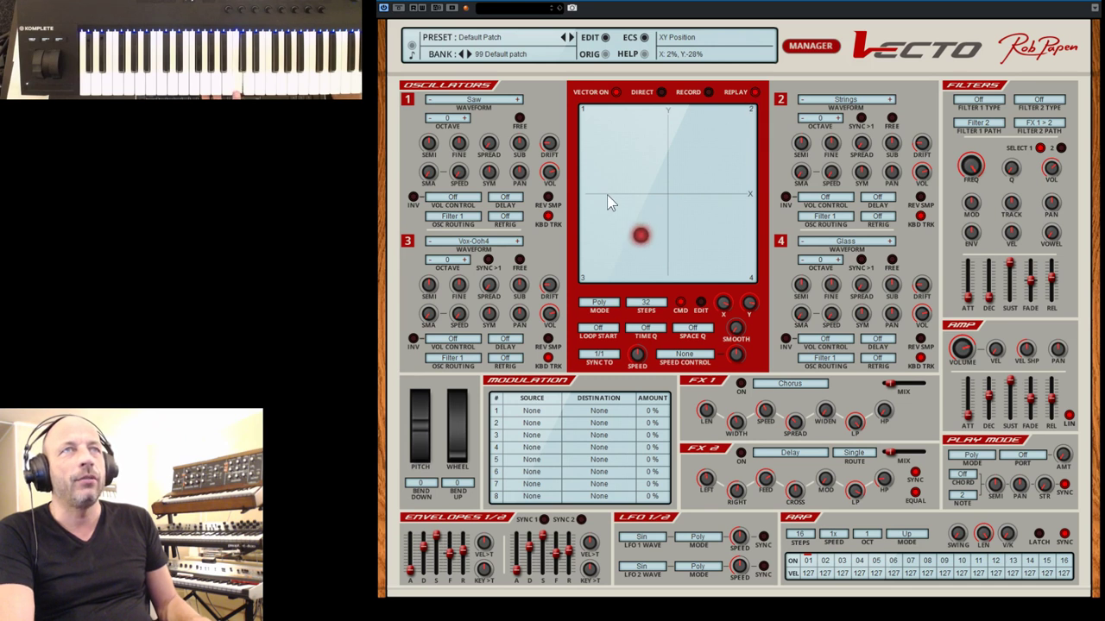
{"action": "left_click", "coordinate": [700, 303]}
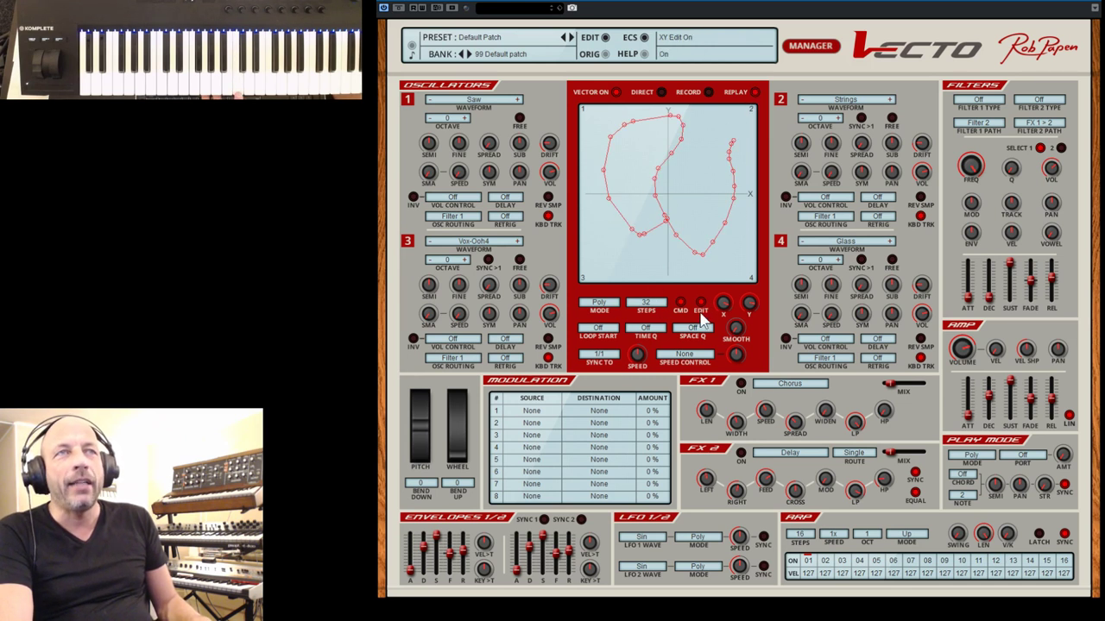
Step: Try the vector path in Mono play mode and then in Free play mode
{"action": "left_click", "coordinate": [607, 308]}
{"action": "left_click", "coordinate": [604, 326]}
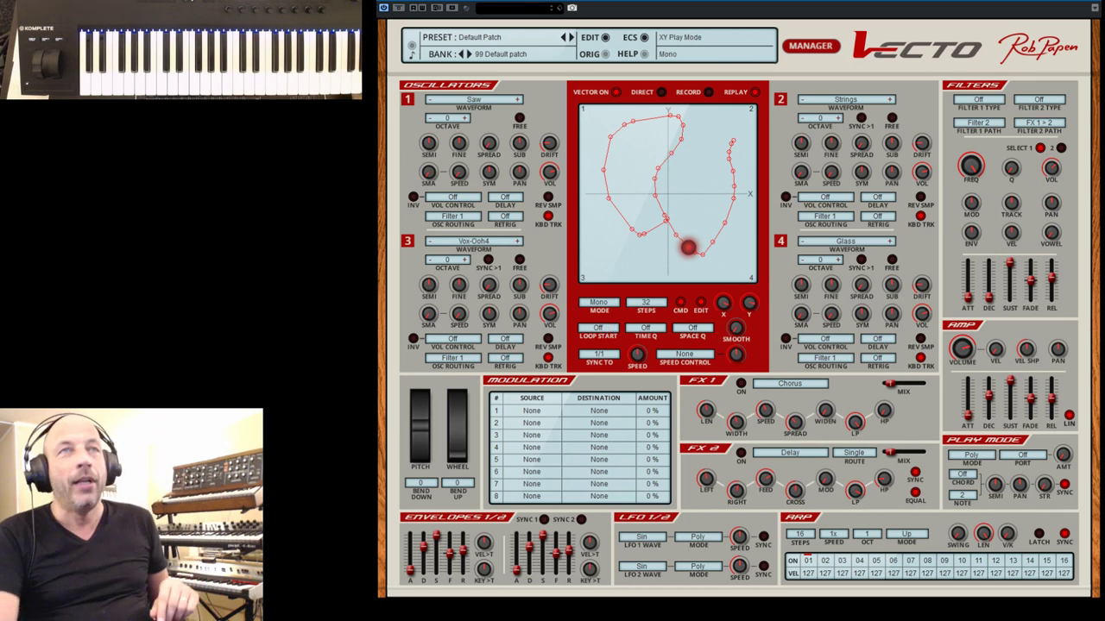
{"action": "left_click", "coordinate": [597, 305]}
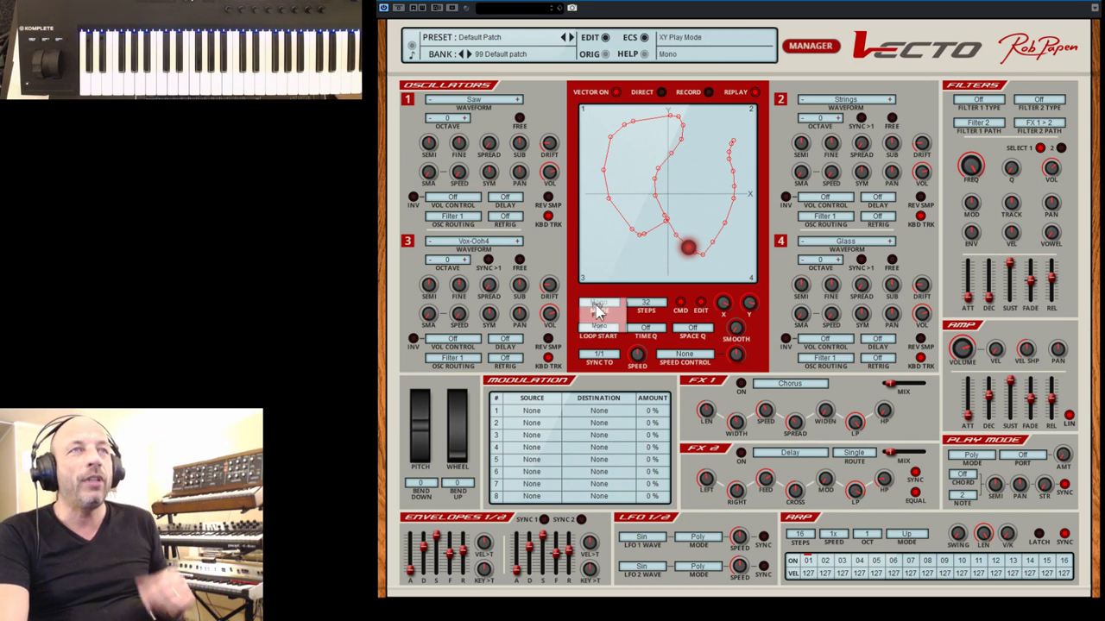
{"action": "left_click", "coordinate": [600, 316]}
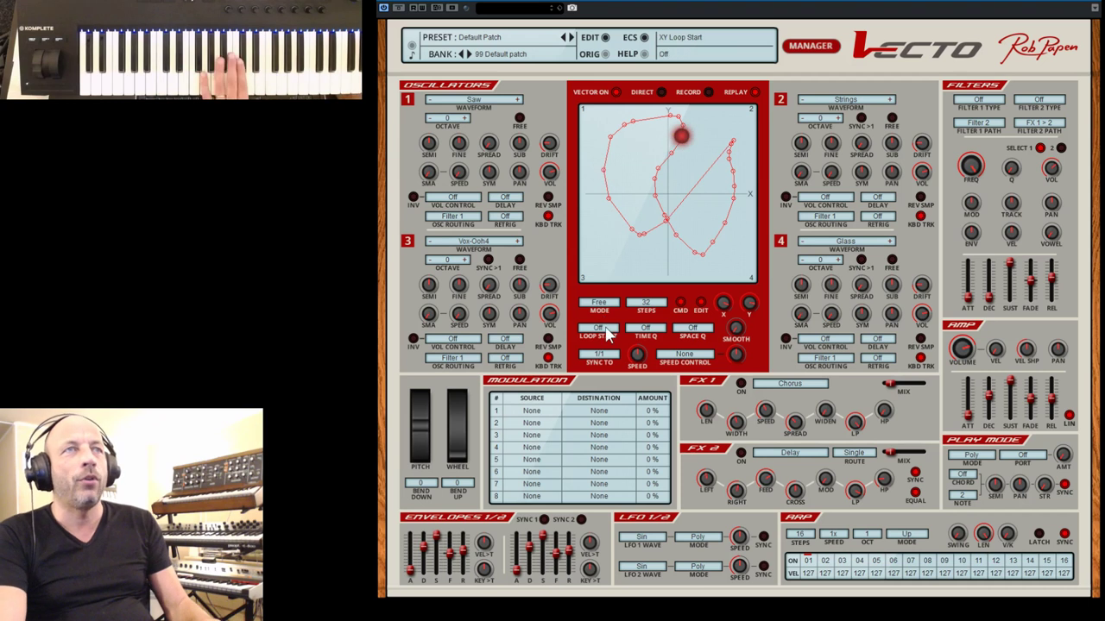
Step: Set the vector play mode to Poly and its loop start first to Step 01, finally to Step 16
{"action": "left_click", "coordinate": [600, 329]}
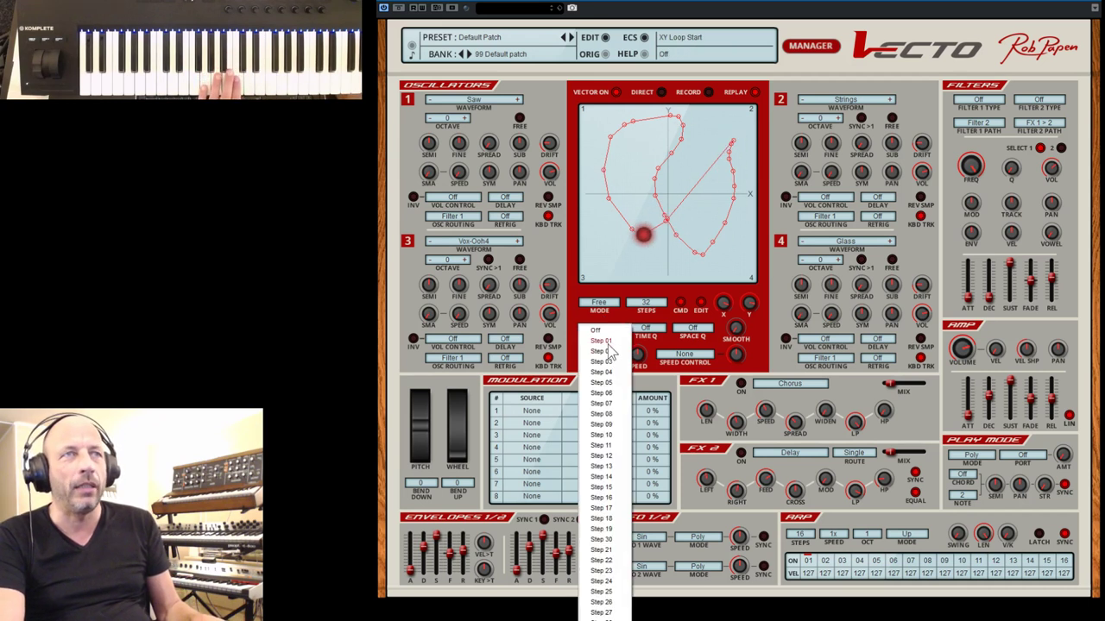
{"action": "left_click", "coordinate": [608, 342]}
{"action": "left_click", "coordinate": [608, 318]}
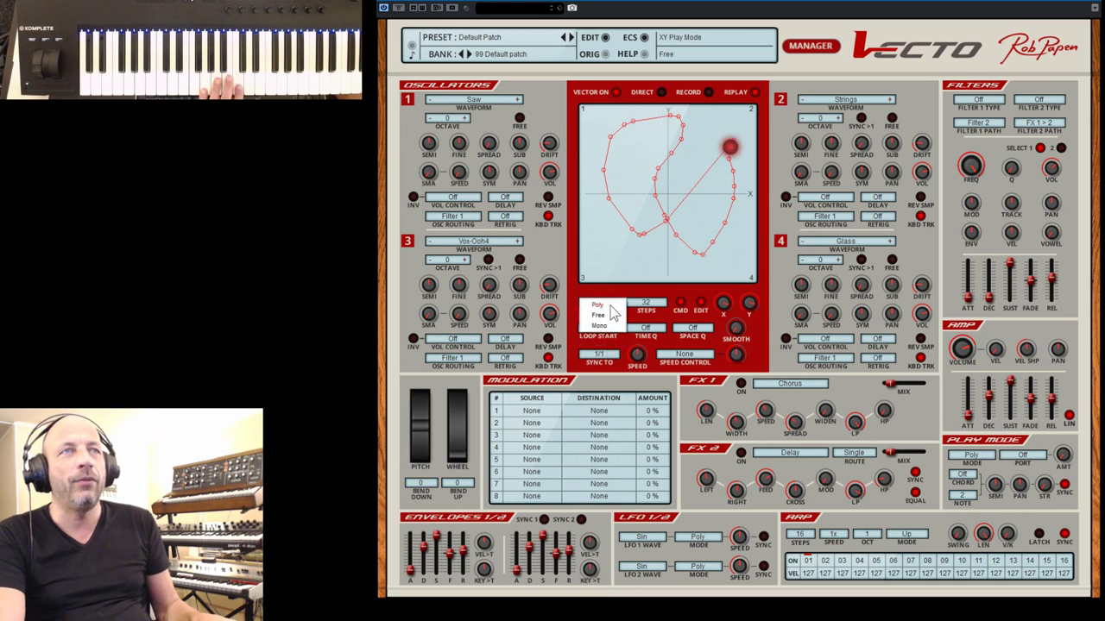
{"action": "left_click", "coordinate": [608, 322]}
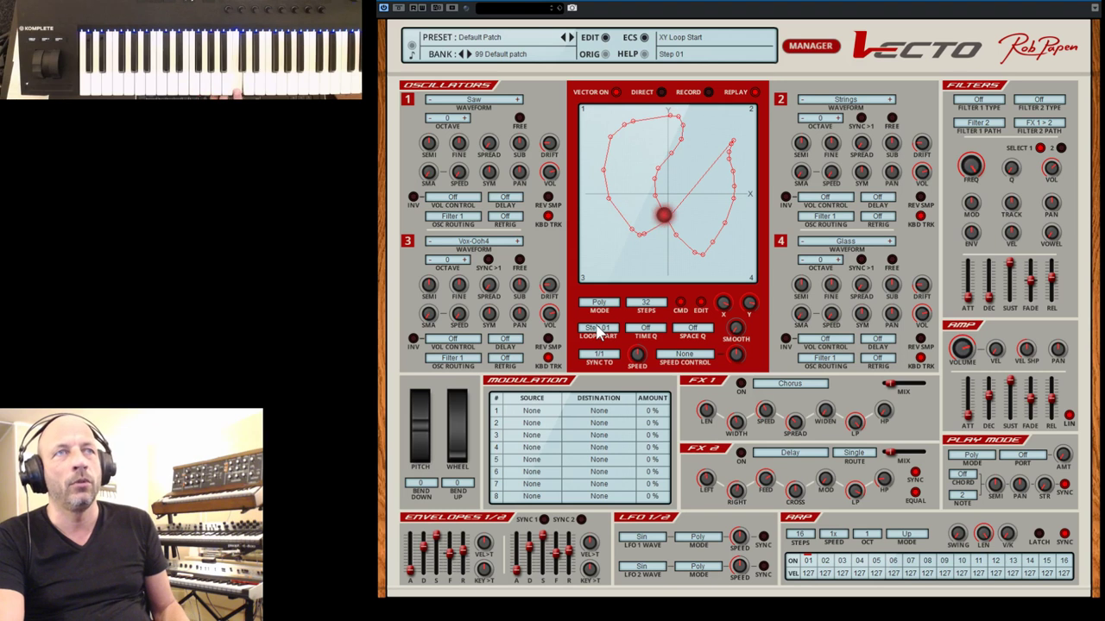
{"action": "left_click", "coordinate": [600, 332]}
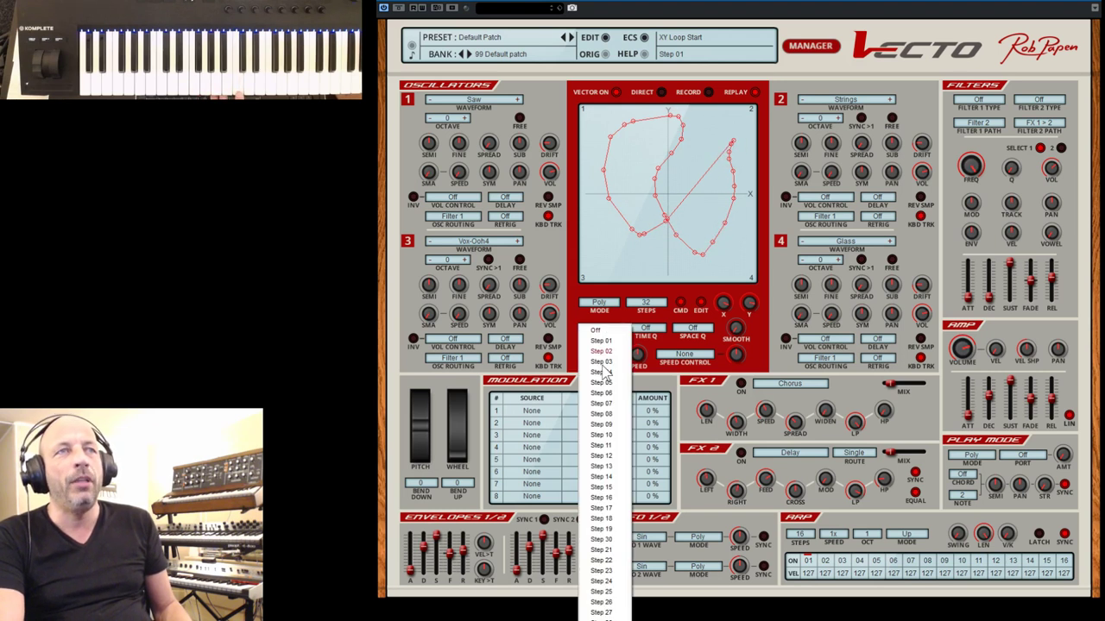
{"action": "left_click", "coordinate": [601, 498]}
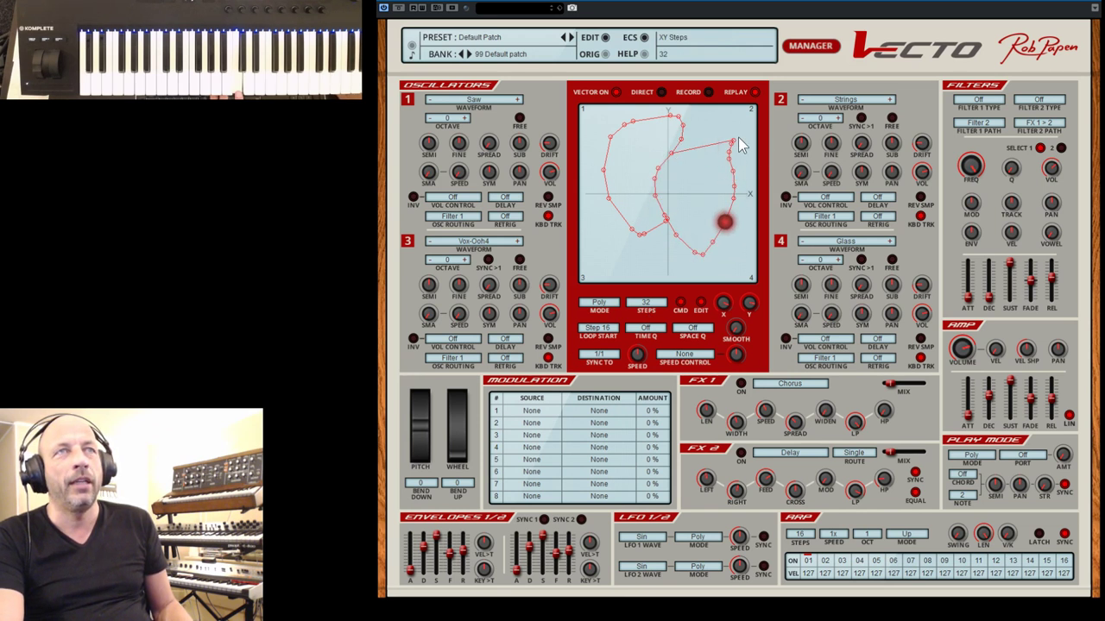
Step: Pull one point of the vector path out towards each of the four oscillator corners
{"action": "left_click_drag", "start_coordinate": [732, 140], "coordinate": [744, 114]}
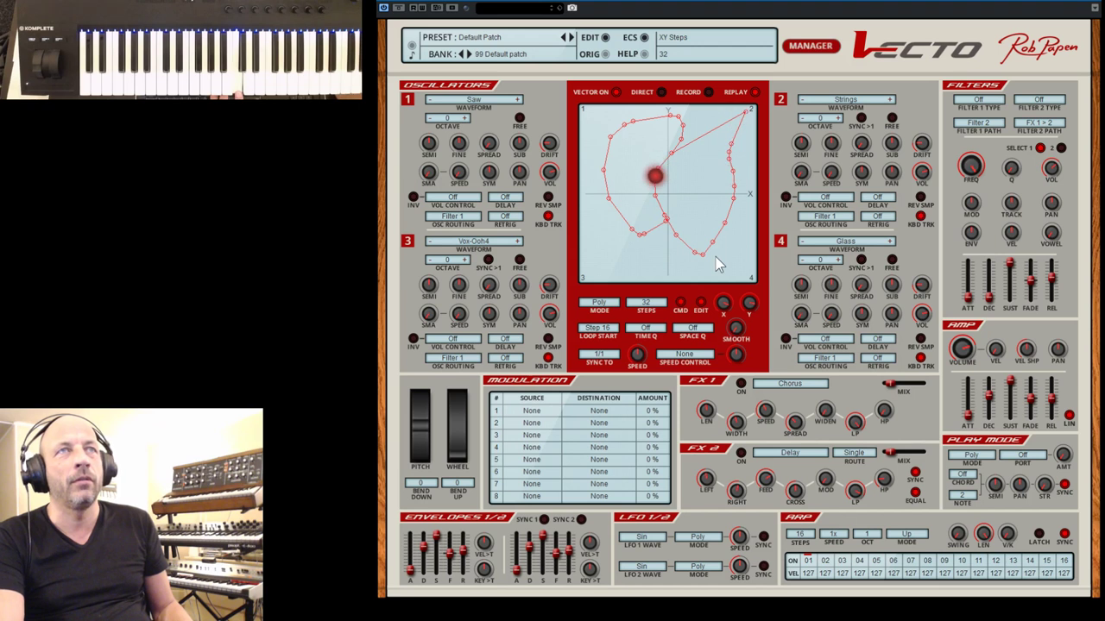
{"action": "left_click_drag", "start_coordinate": [701, 259], "coordinate": [738, 278]}
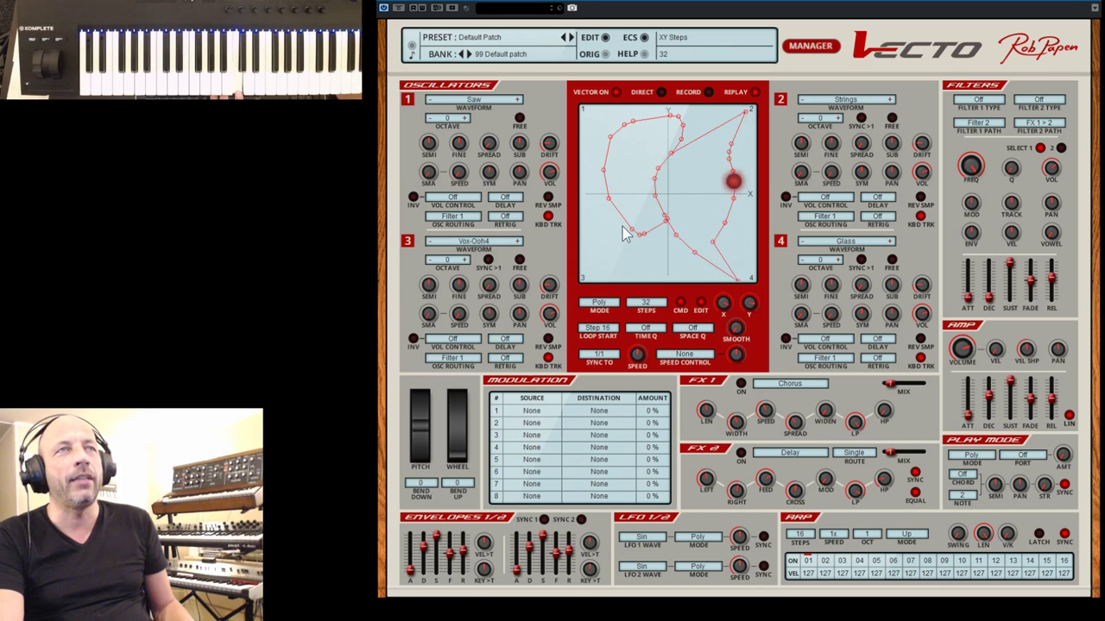
{"action": "left_click_drag", "start_coordinate": [631, 230], "coordinate": [596, 268]}
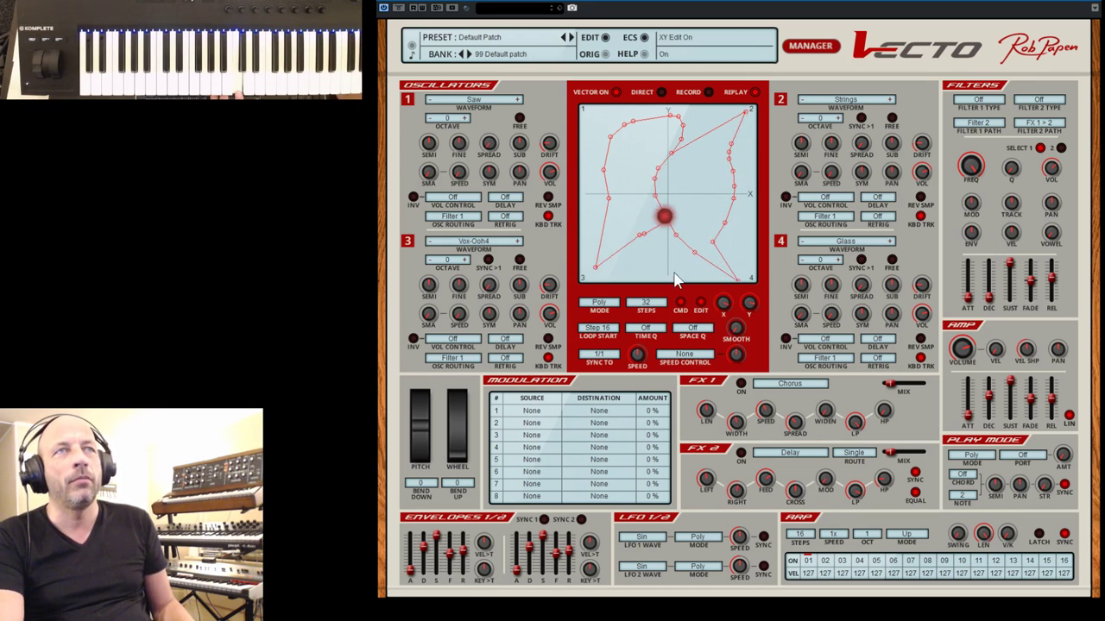
{"action": "left_click_drag", "start_coordinate": [602, 129], "coordinate": [587, 113]}
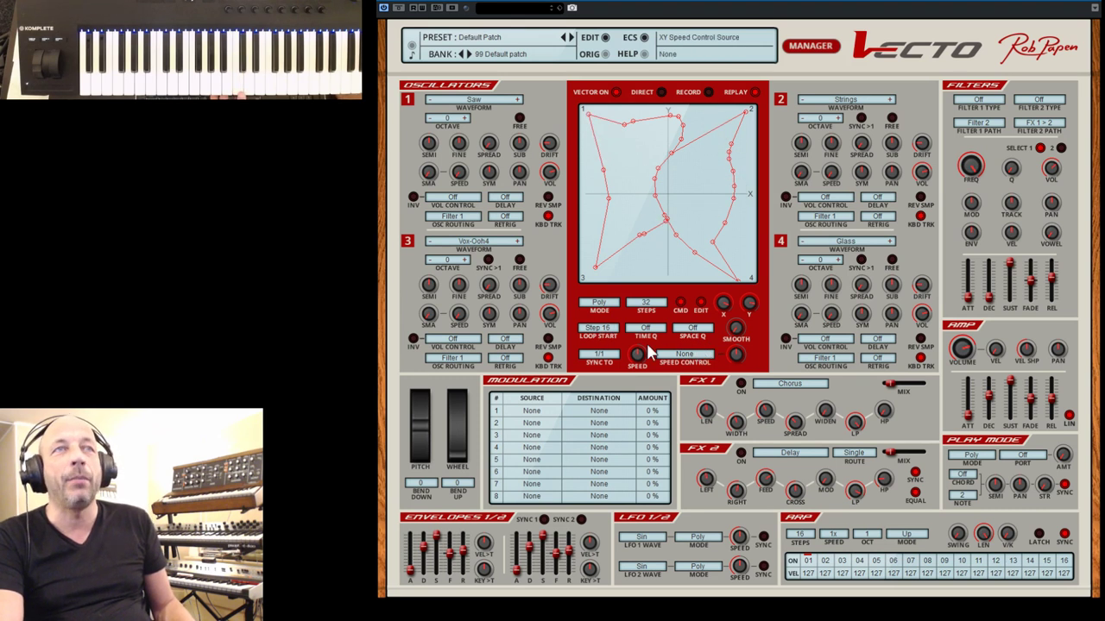
Step: Look through the tempo sync periods available for the vector path and choose 1/1
{"action": "left_click", "coordinate": [601, 355]}
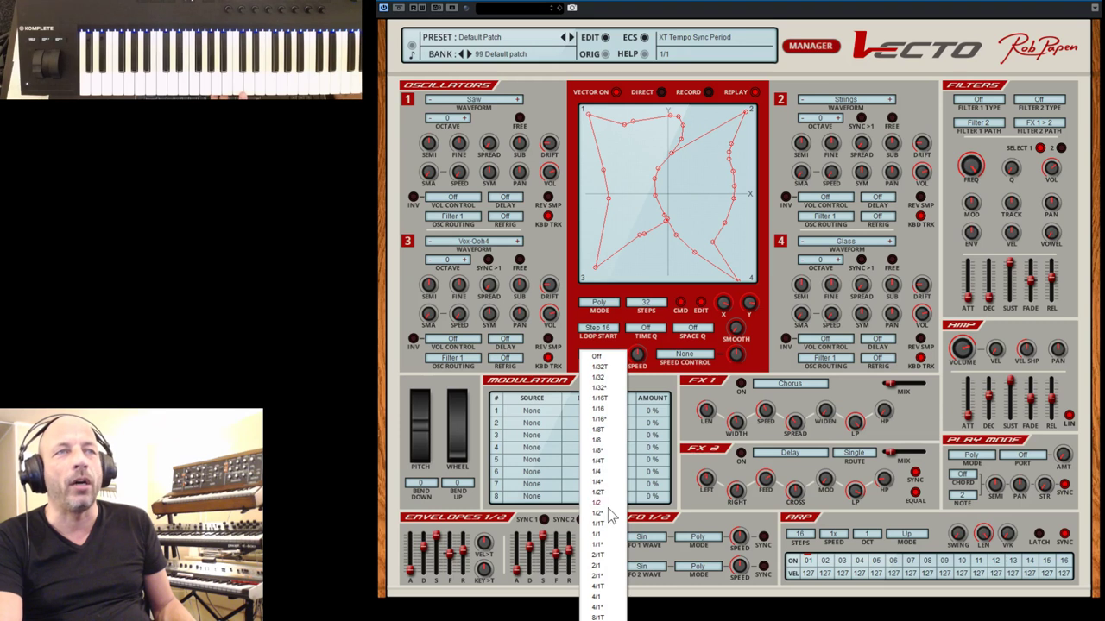
{"action": "left_click", "coordinate": [604, 542]}
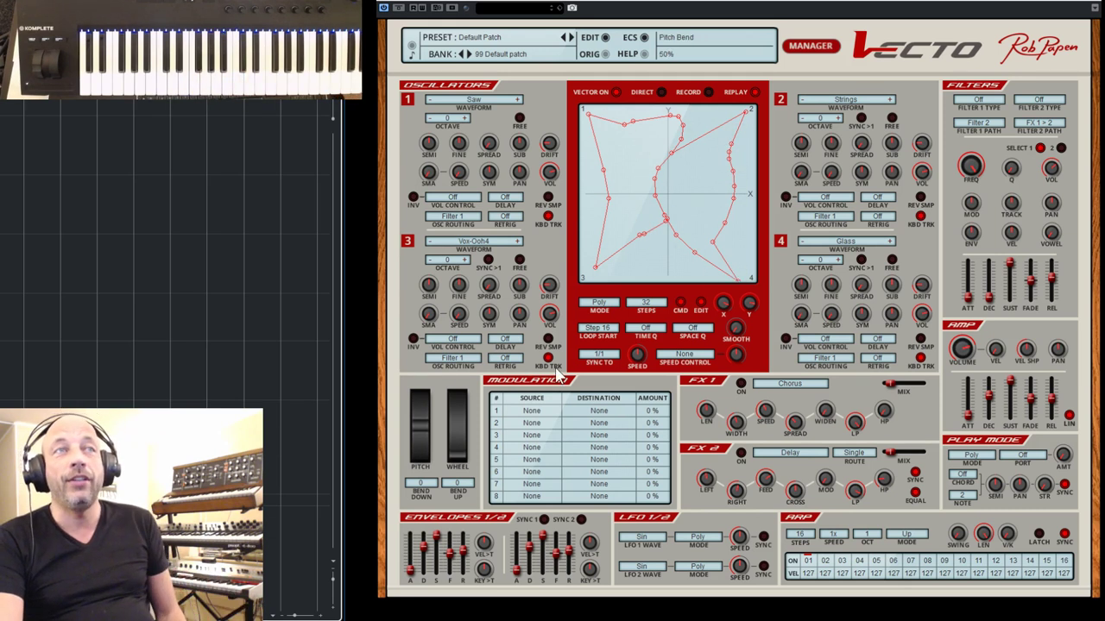
{"action": "left_click", "coordinate": [598, 355]}
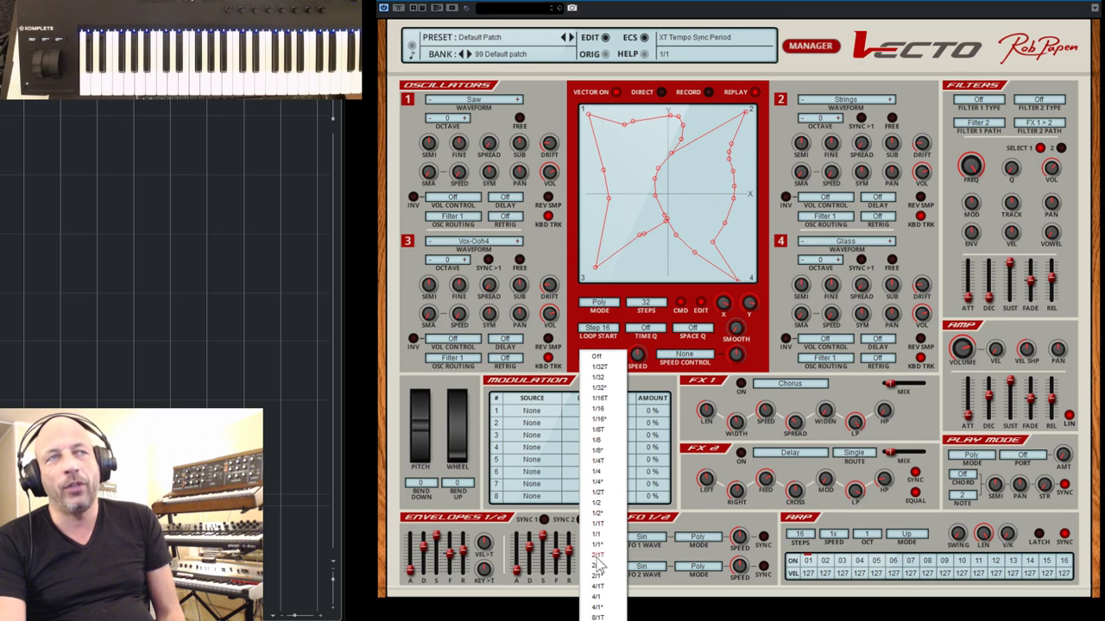
{"action": "left_click", "coordinate": [614, 535]}
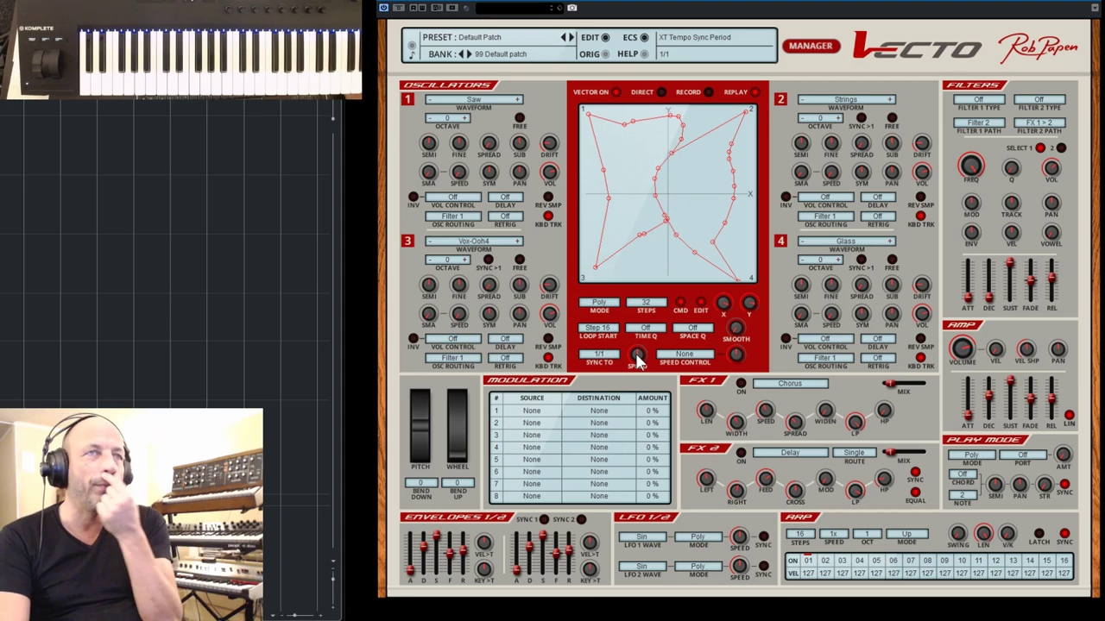
Step: Set the vector path's speed control source to MIDI Pitchbend
{"action": "mouse_move", "coordinate": [639, 361]}
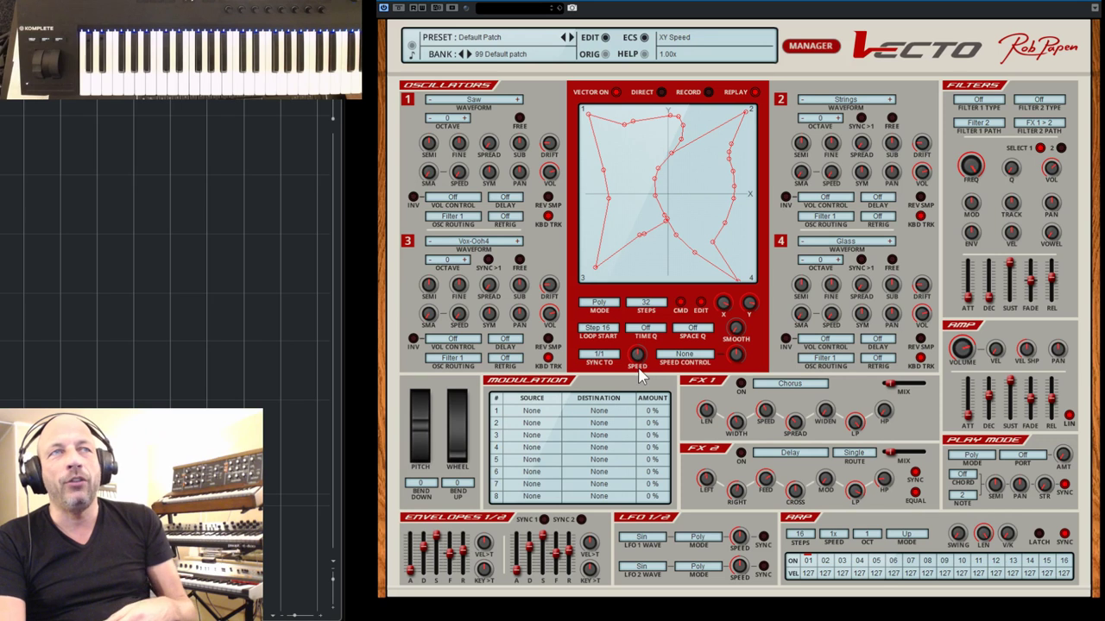
{"action": "left_click", "coordinate": [690, 362]}
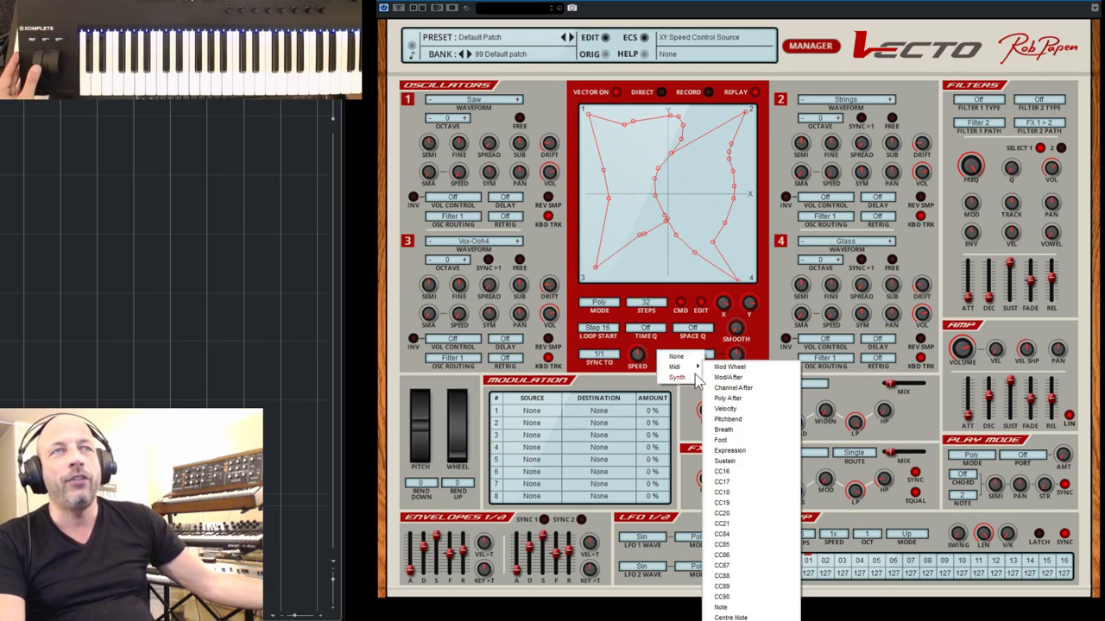
{"action": "mouse_move", "coordinate": [696, 378]}
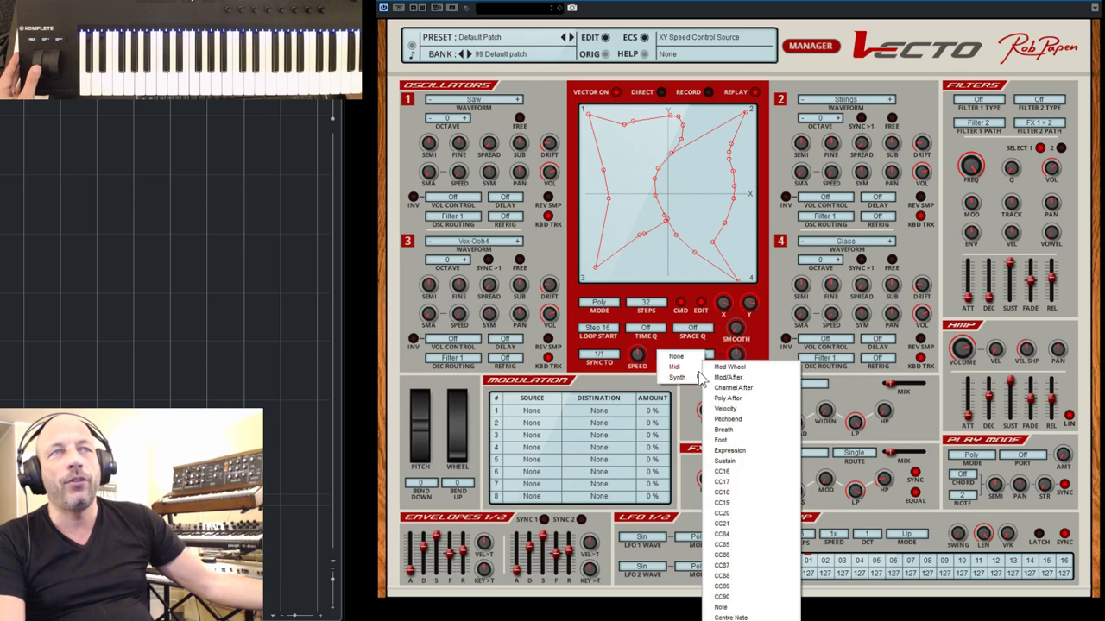
{"action": "left_click", "coordinate": [727, 419]}
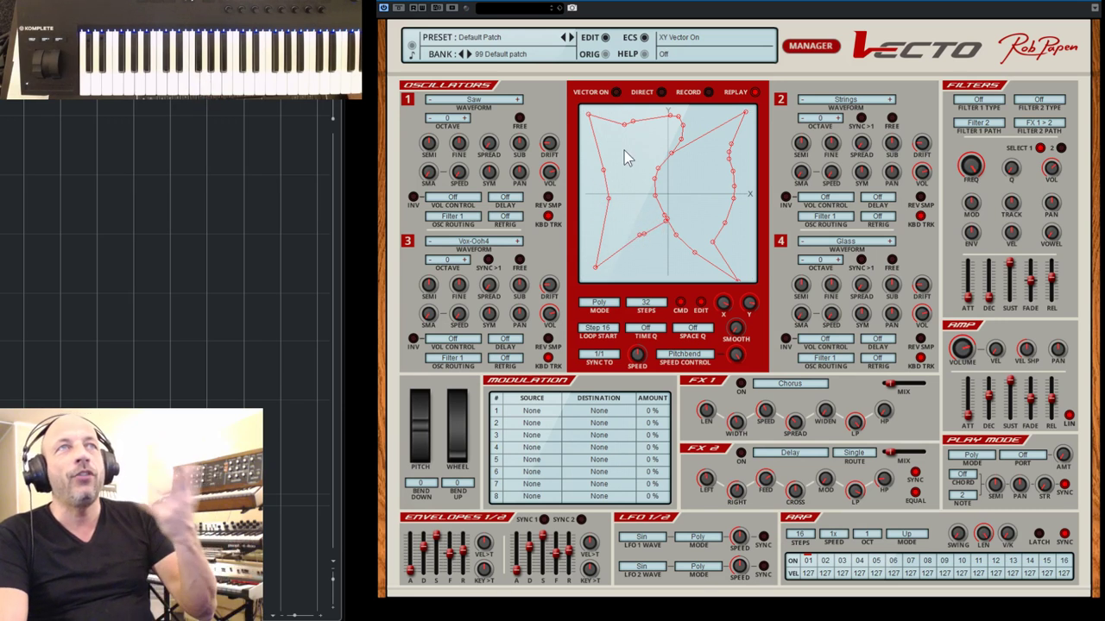
Step: Assign vector X as the source of modulation row 1 and vector Y as the source of row 2
{"action": "left_click", "coordinate": [540, 410]}
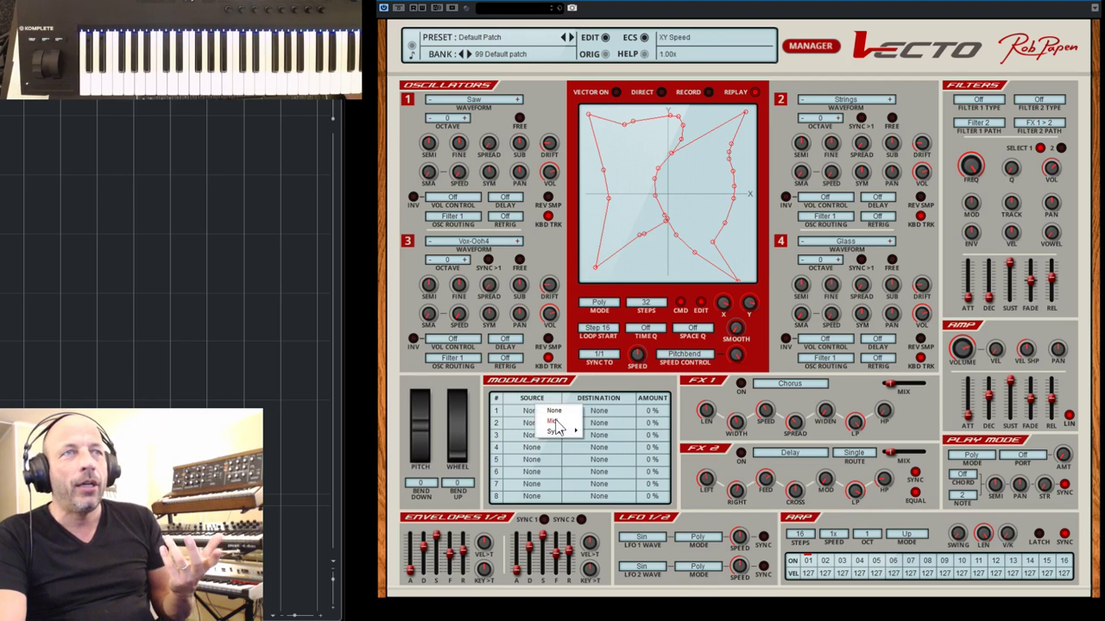
{"action": "mouse_move", "coordinate": [555, 432]}
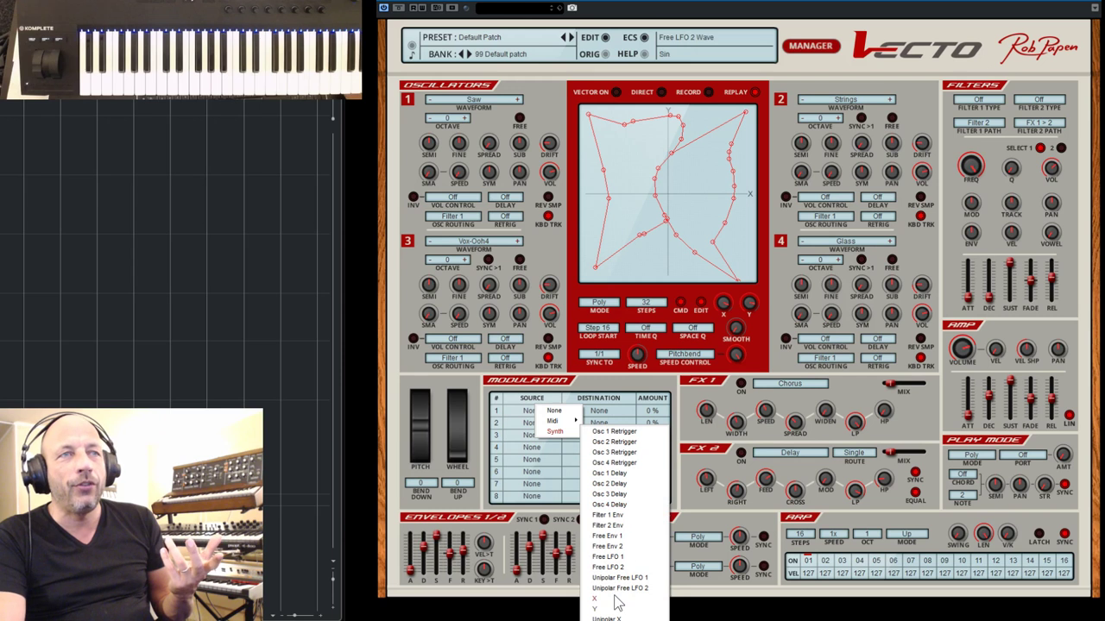
{"action": "left_click", "coordinate": [613, 599]}
{"action": "left_click", "coordinate": [528, 423]}
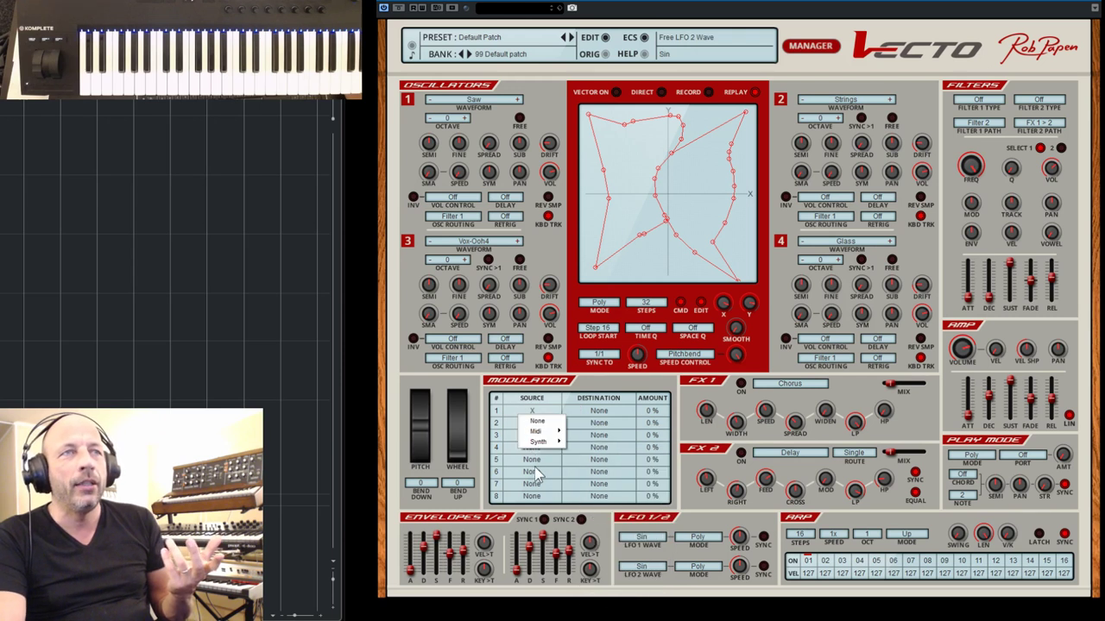
{"action": "mouse_move", "coordinate": [542, 441]}
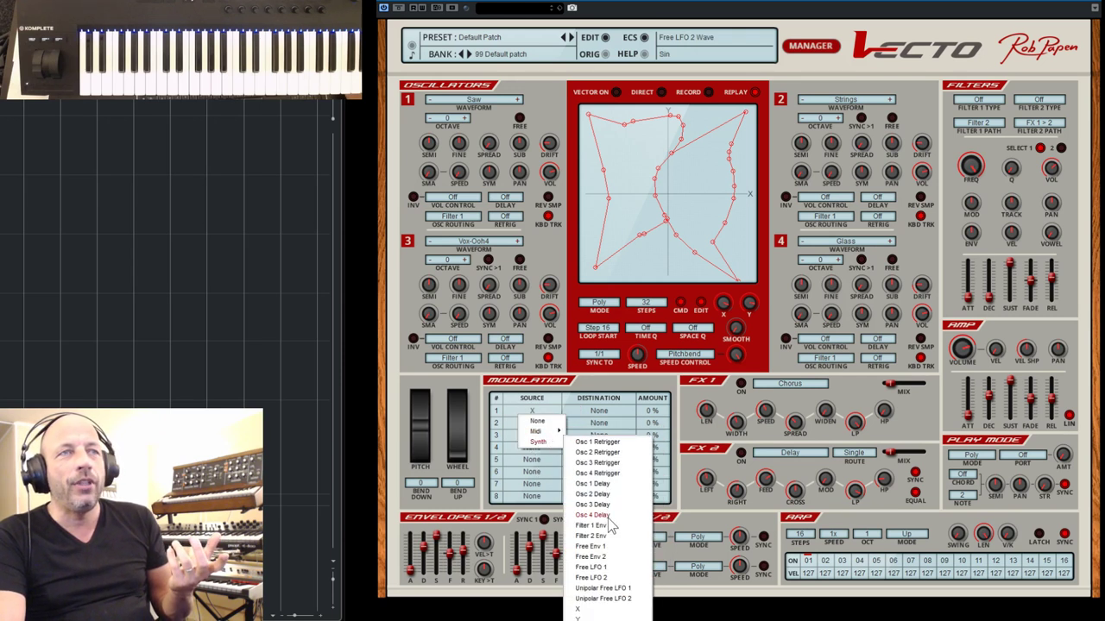
{"action": "left_click", "coordinate": [594, 619]}
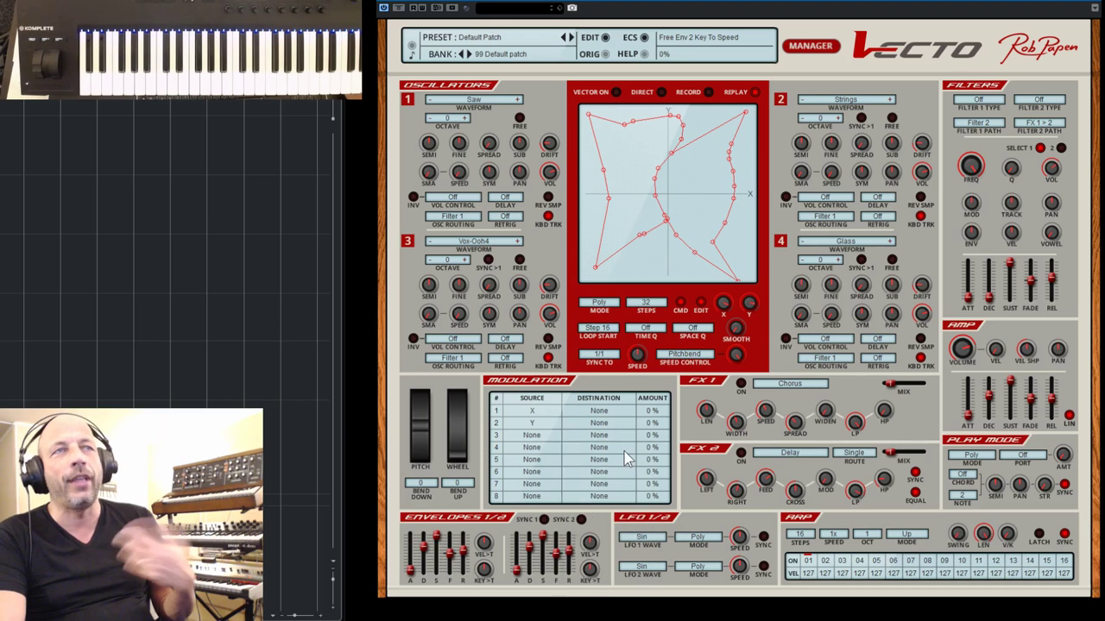
Step: Set Filter 1 to 12dB BP and route modulation row 1 (X) to Filter 1 frequency with an amount of 73%
{"action": "left_click", "coordinate": [979, 101]}
{"action": "left_click", "coordinate": [980, 154]}
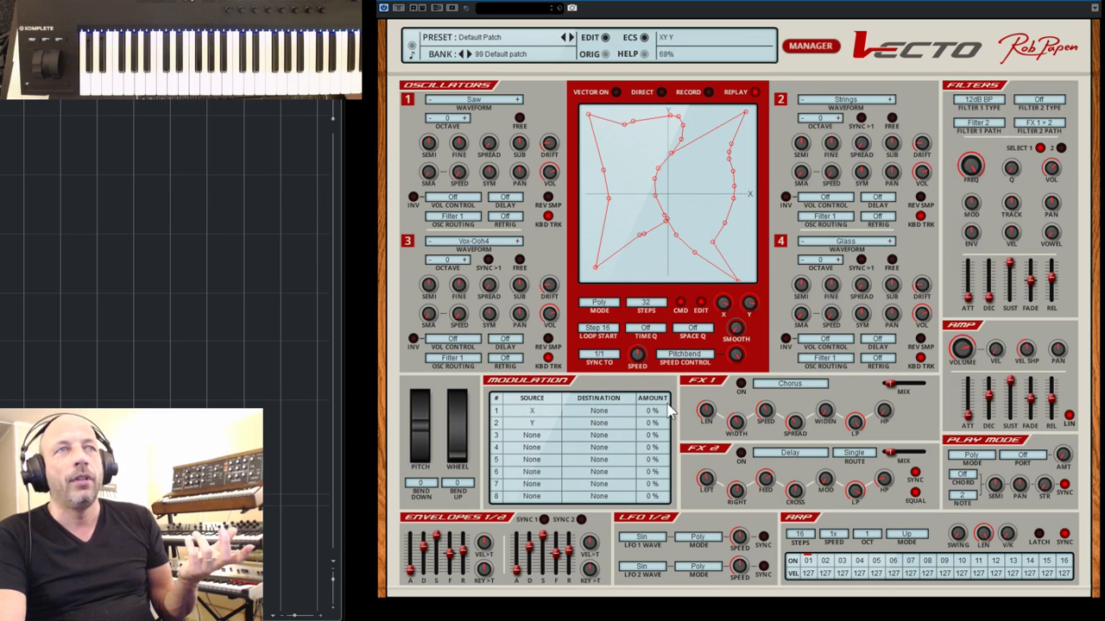
{"action": "left_click", "coordinate": [604, 410]}
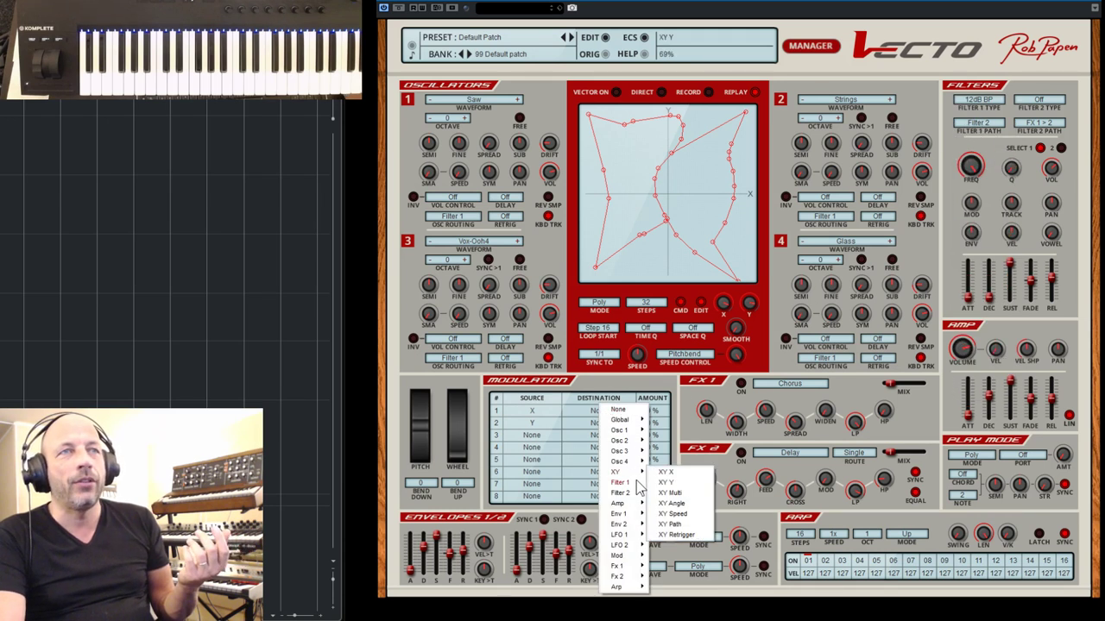
{"action": "mouse_move", "coordinate": [636, 482]}
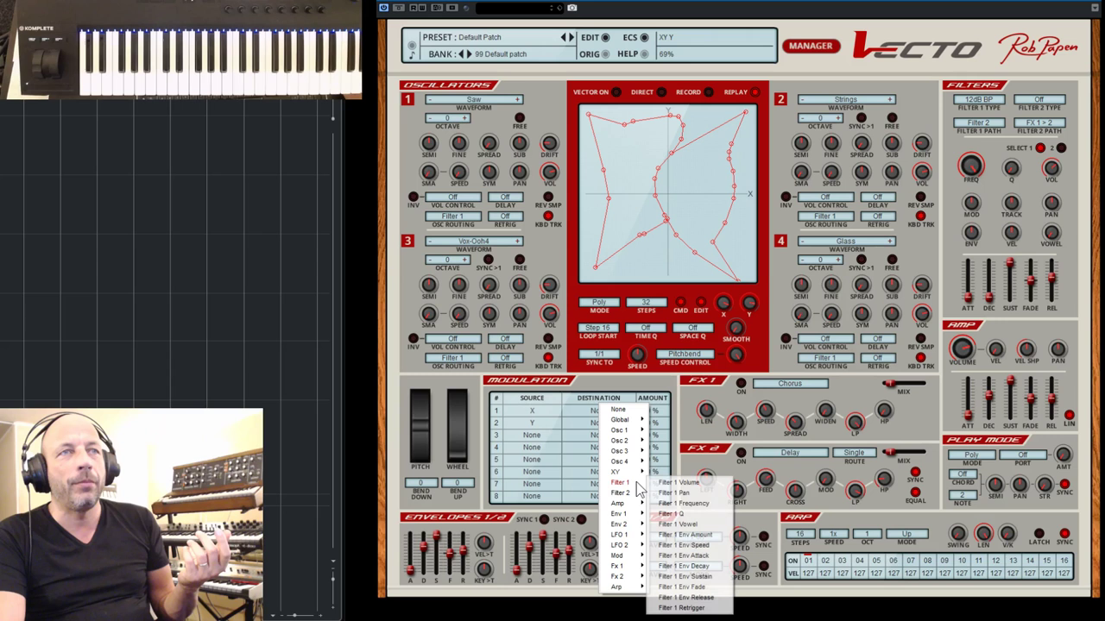
{"action": "left_click", "coordinate": [679, 503]}
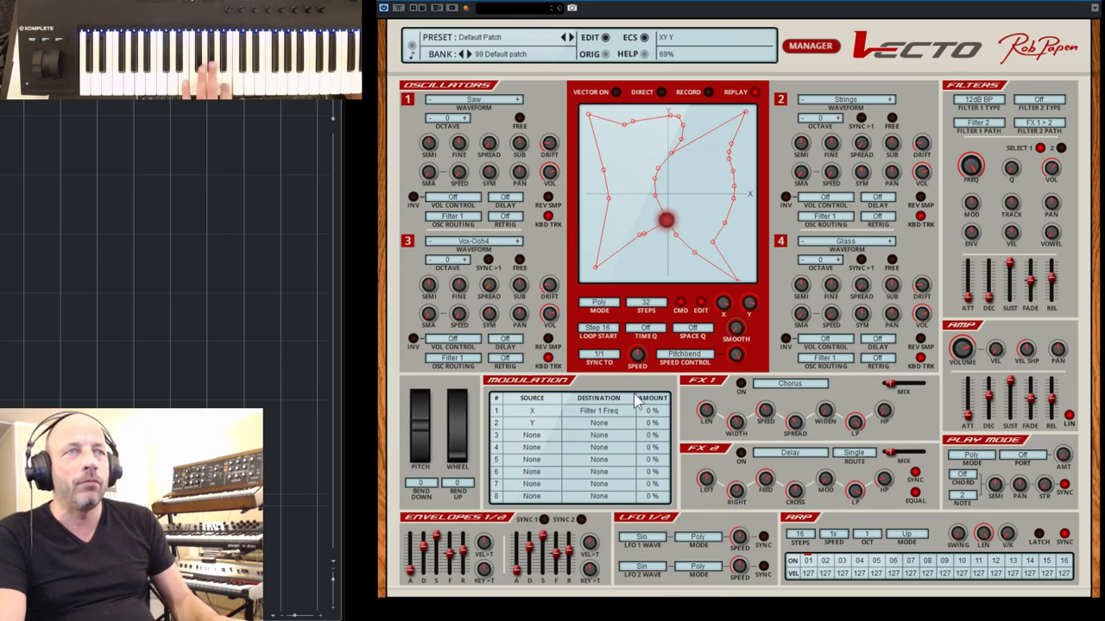
{"action": "left_click_drag", "start_coordinate": [654, 417], "coordinate": [653, 380]}
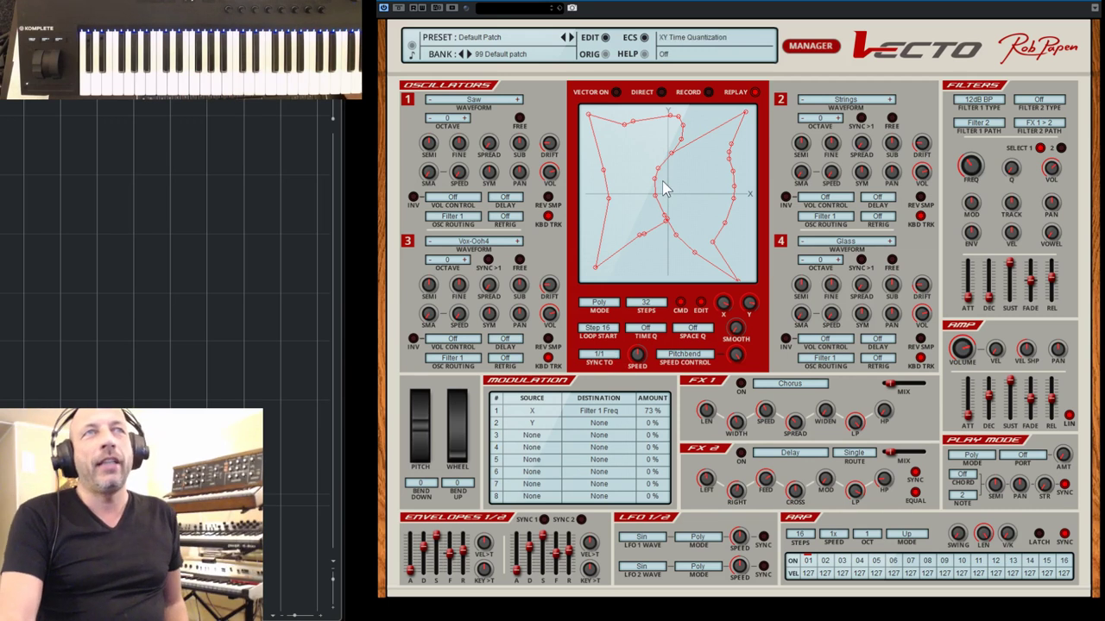
Step: Switch the vector mixing of the four oscillators on and off again for comparison
{"action": "left_click", "coordinate": [747, 90]}
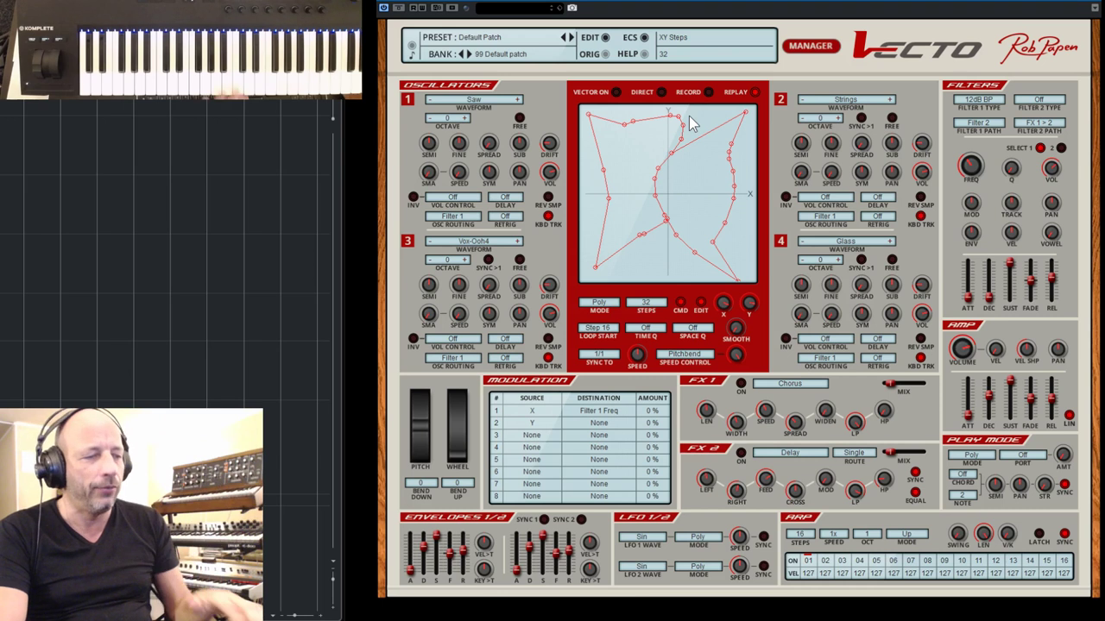
{"action": "left_click", "coordinate": [617, 95]}
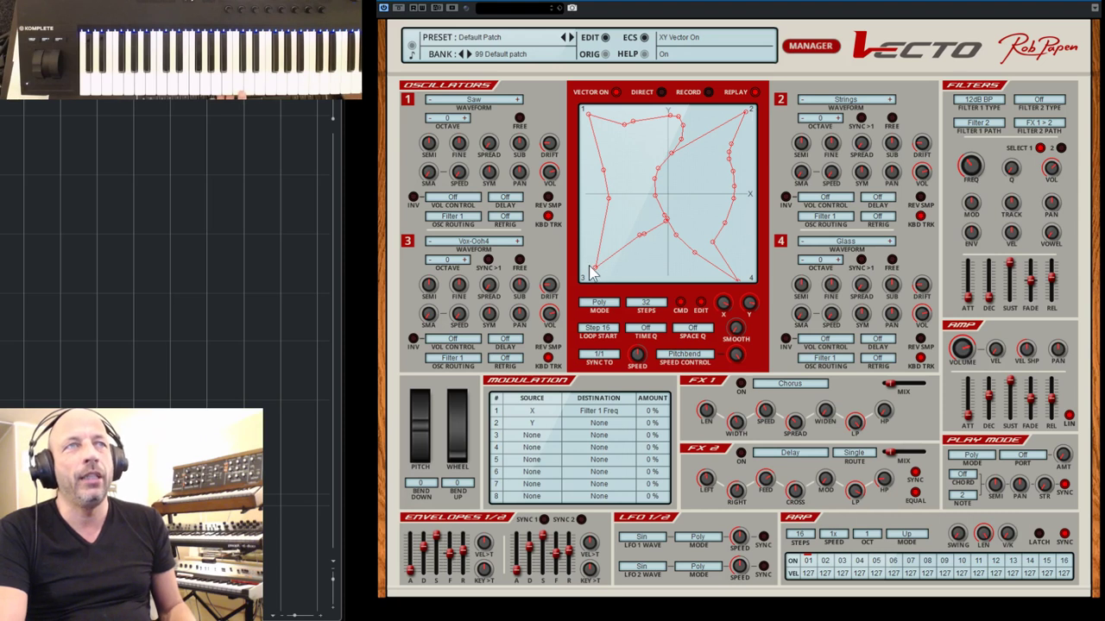
{"action": "left_click", "coordinate": [617, 93]}
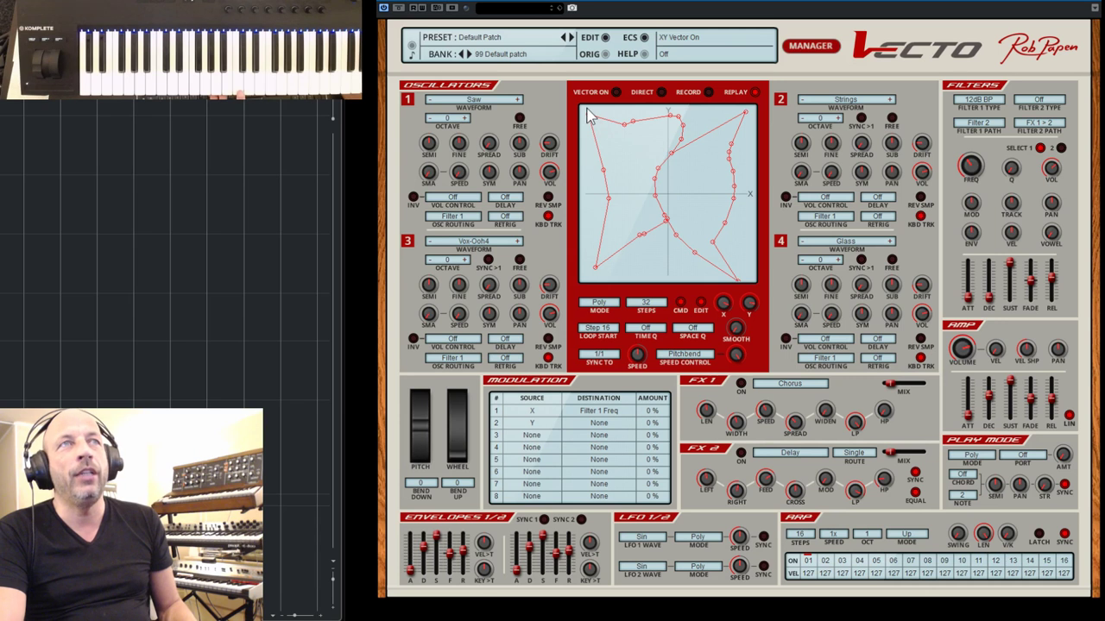
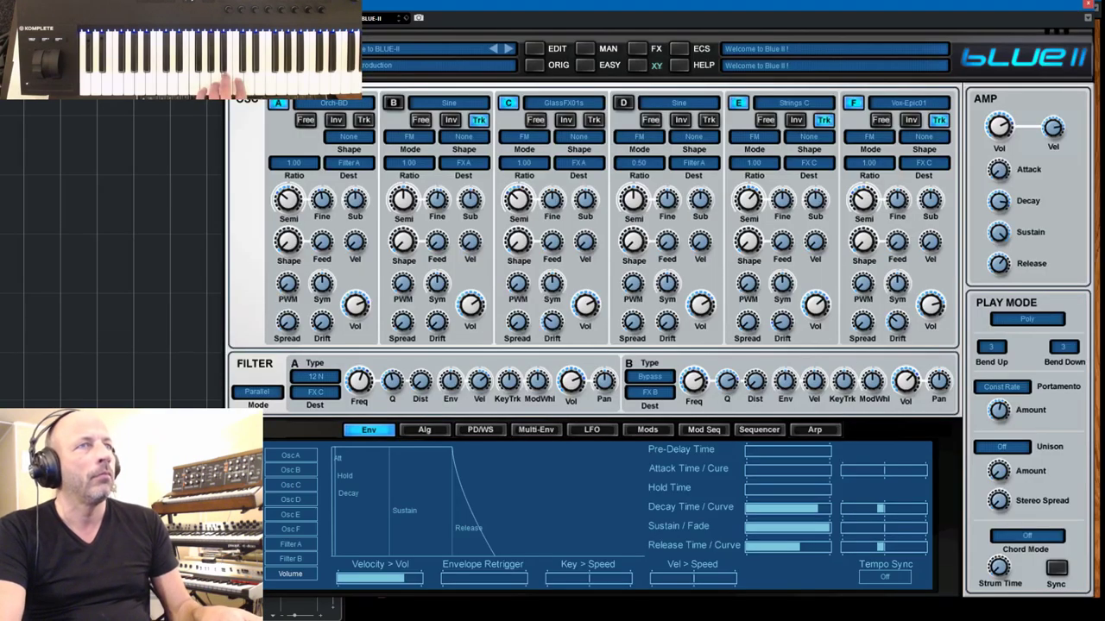
Step: In BLUE-II, load preset 002 Susurris JoMal, view its XY screen and return to the oscillator view
{"action": "left_click_drag", "start_coordinate": [606, 13], "coordinate": [690, 17]}
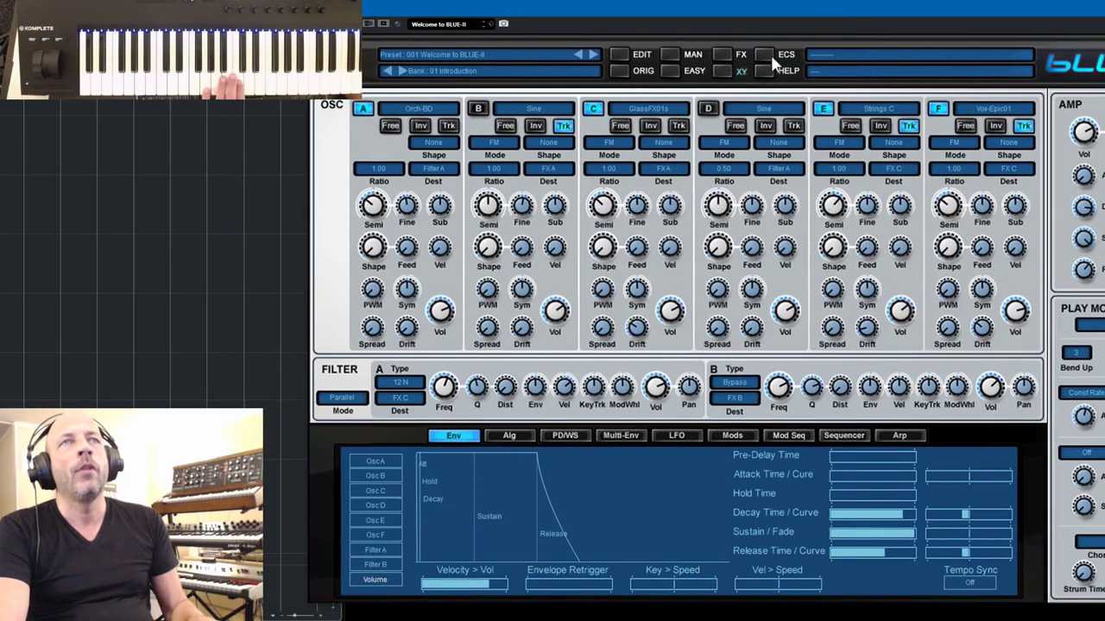
{"action": "left_click", "coordinate": [593, 53]}
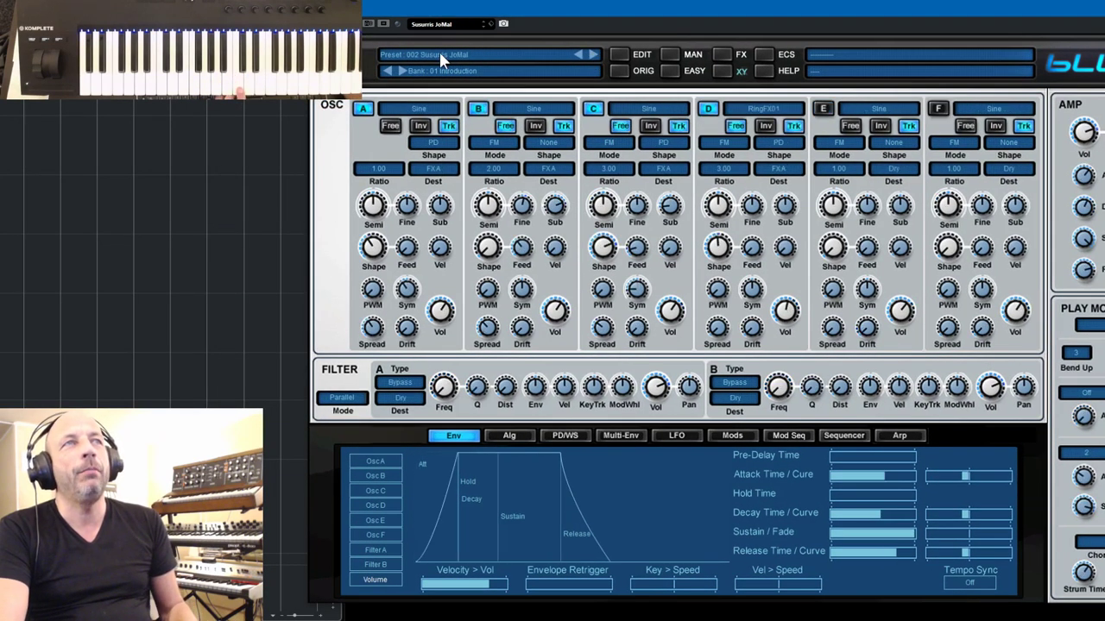
{"action": "left_click", "coordinate": [721, 72]}
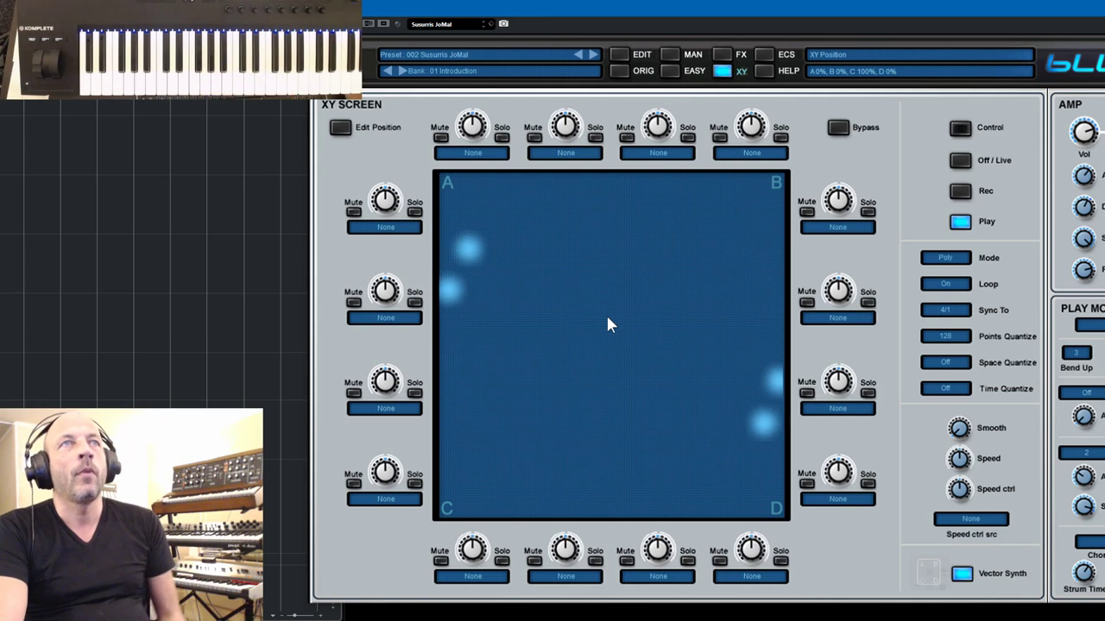
{"action": "left_click", "coordinate": [723, 73]}
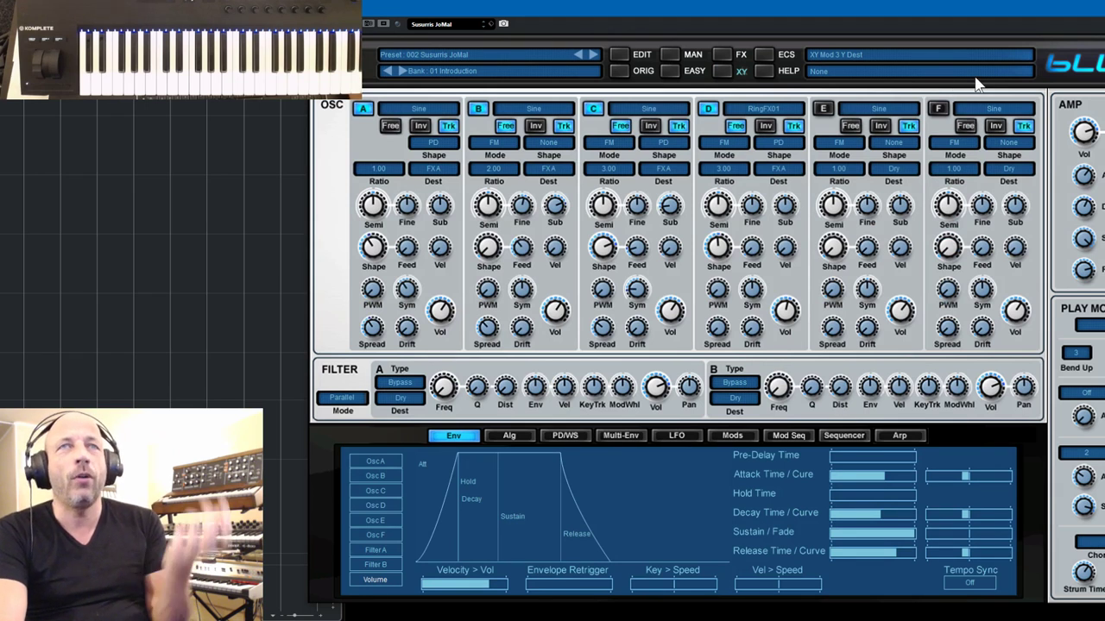
Step: Look through BLUE-II's algorithm, PD/WS, multi-envelope, LFO and modulation settings
{"action": "left_click", "coordinate": [506, 436]}
{"action": "left_click", "coordinate": [562, 436]}
{"action": "left_click", "coordinate": [618, 436]}
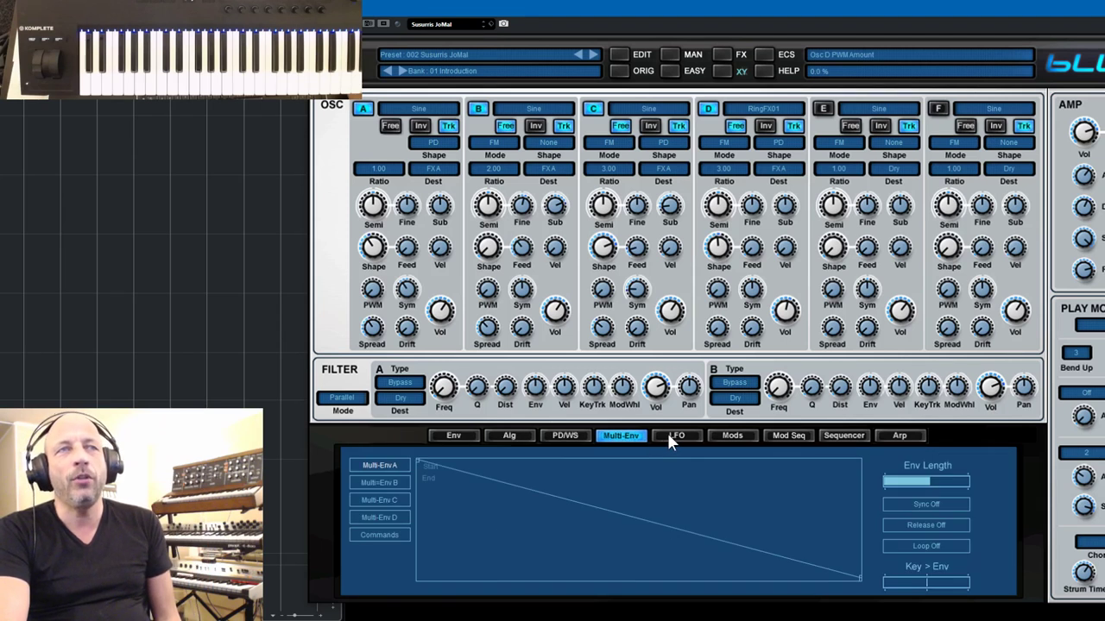
{"action": "left_click", "coordinate": [676, 436]}
{"action": "left_click", "coordinate": [730, 435]}
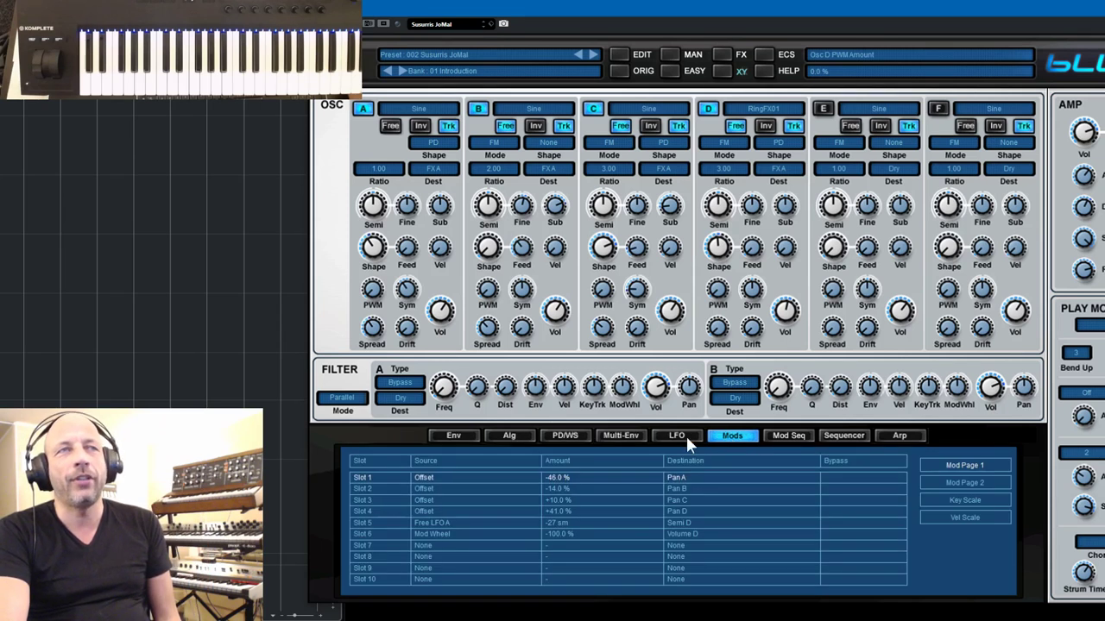
Step: Bend the straight falling line of Multi-Env A downwards into a curve that drops fast at the start
{"action": "left_click", "coordinate": [618, 436]}
{"action": "left_click_drag", "start_coordinate": [558, 493], "coordinate": [572, 515]}
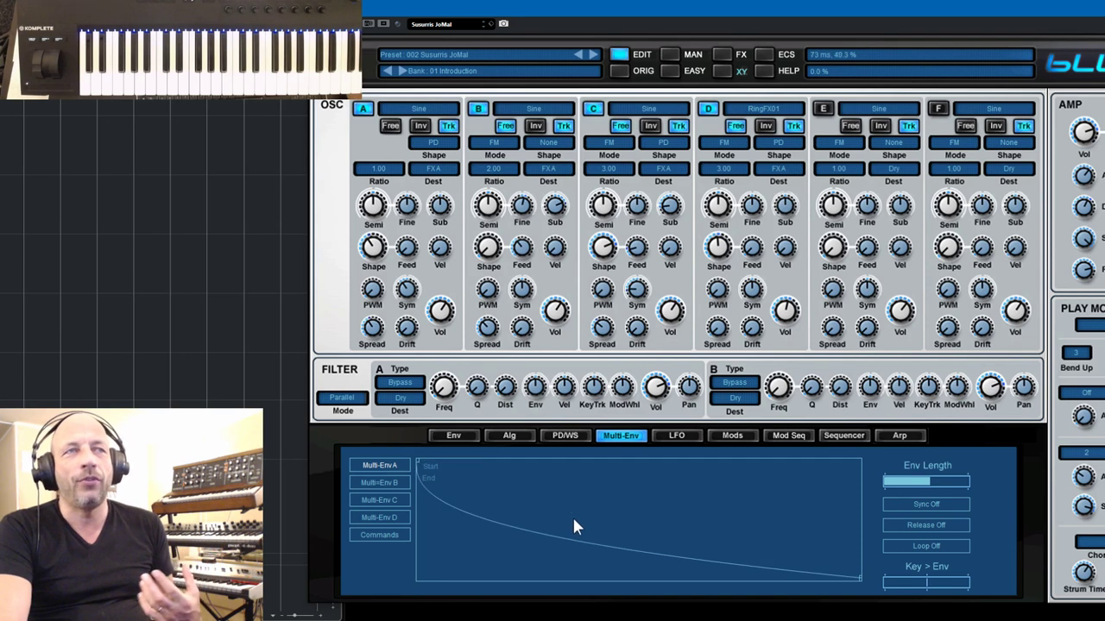
Step: Examine BLUE-II's modulation sequencer, step sequencer, arpeggiator and envelope settings, and close its window to return to Vecto
{"action": "left_click", "coordinate": [792, 436]}
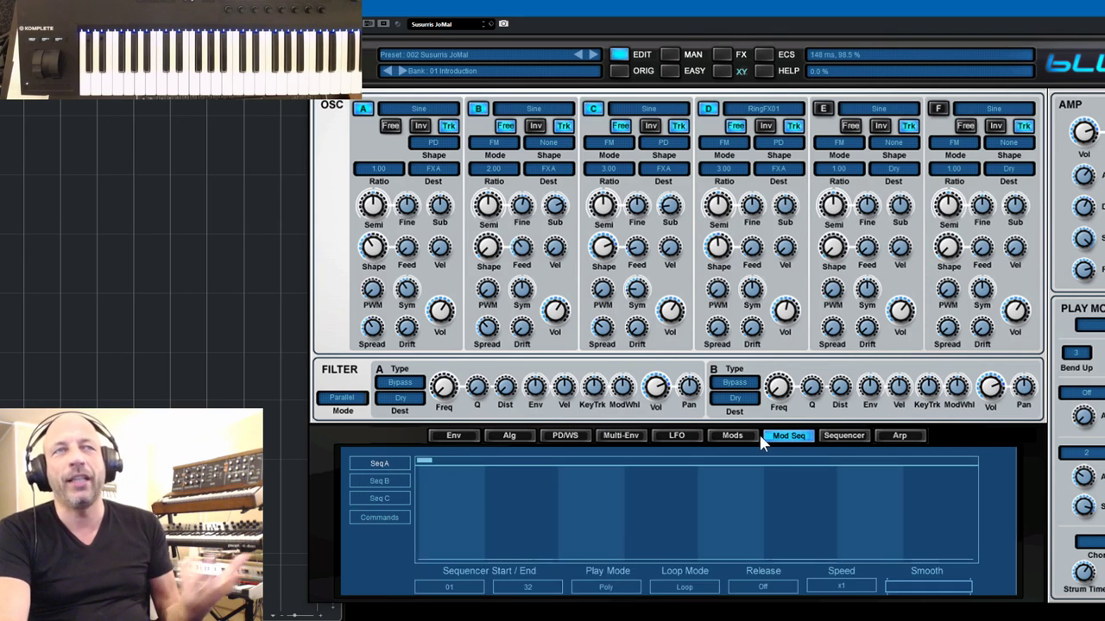
{"action": "left_click", "coordinate": [847, 436]}
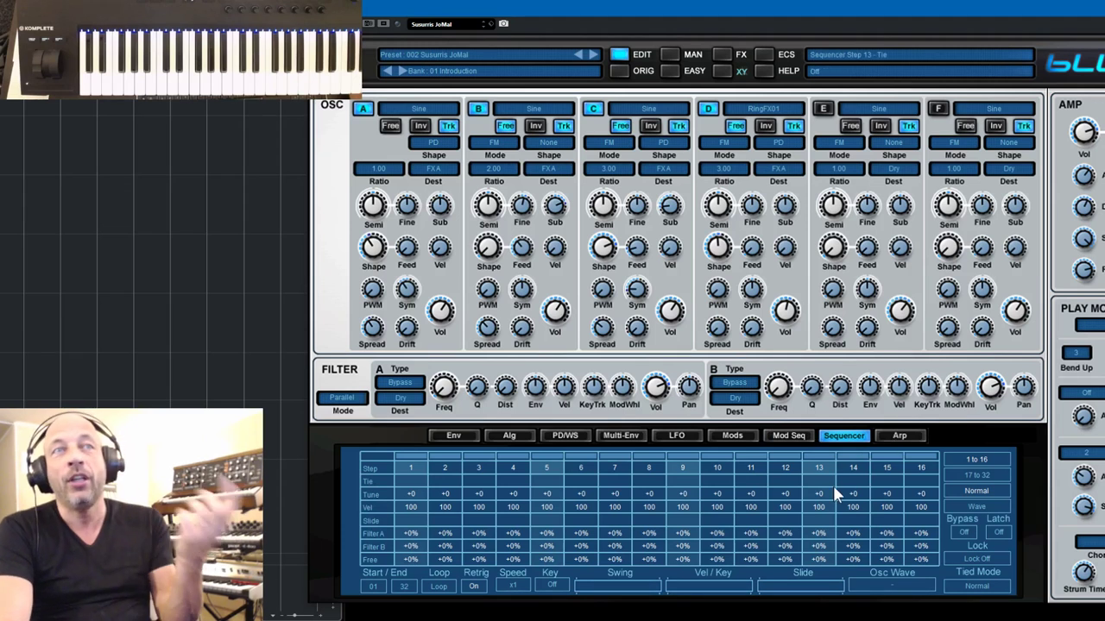
{"action": "left_click", "coordinate": [899, 435]}
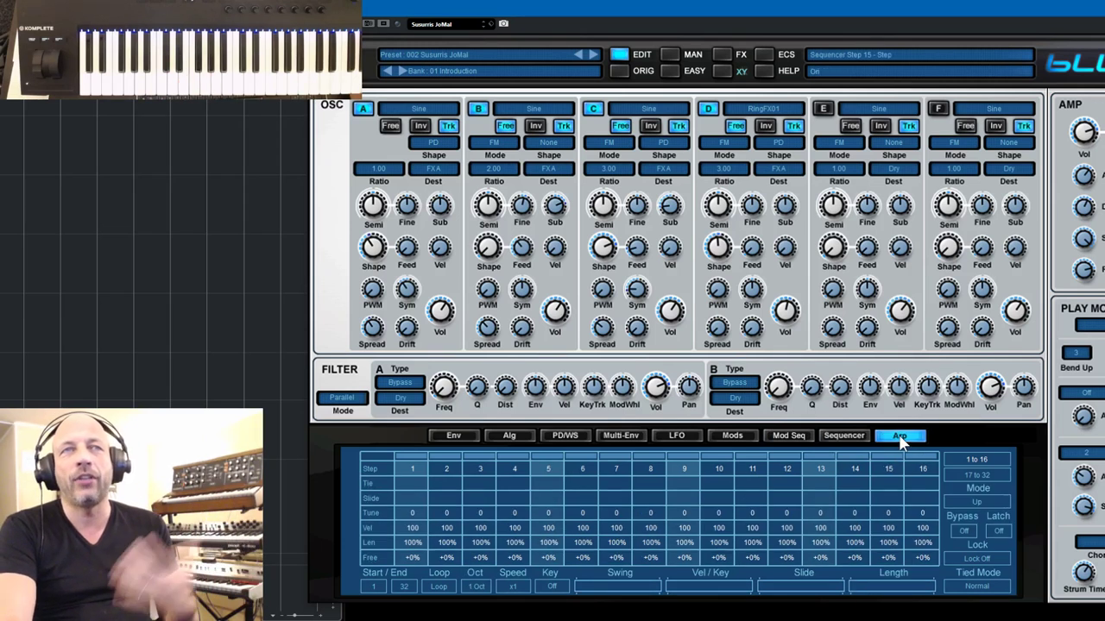
{"action": "left_click", "coordinate": [844, 436]}
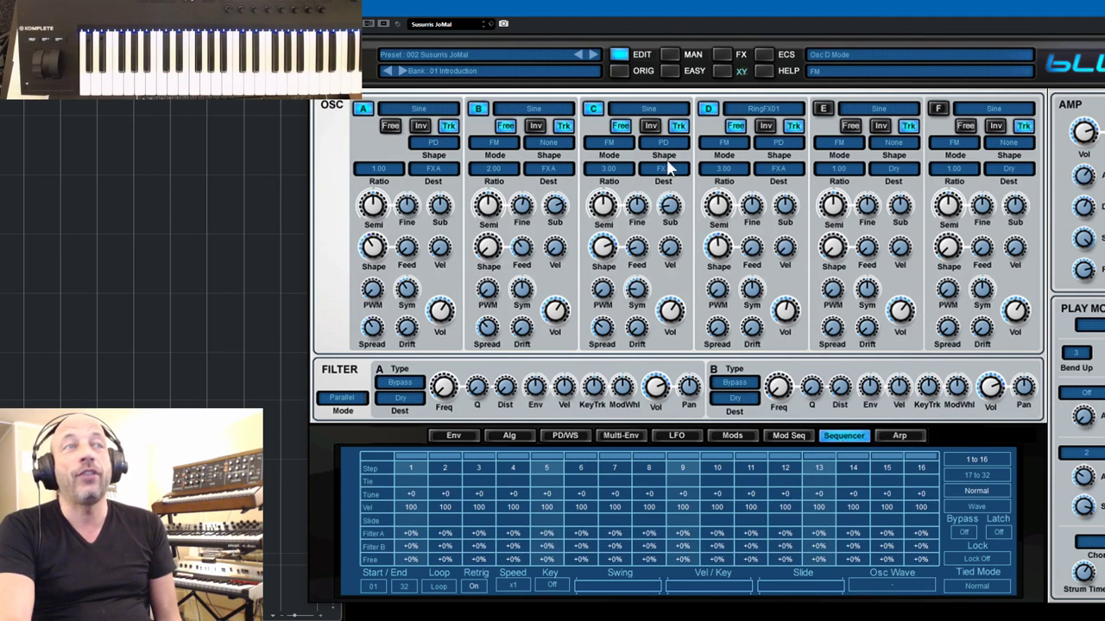
{"action": "left_click", "coordinate": [451, 436]}
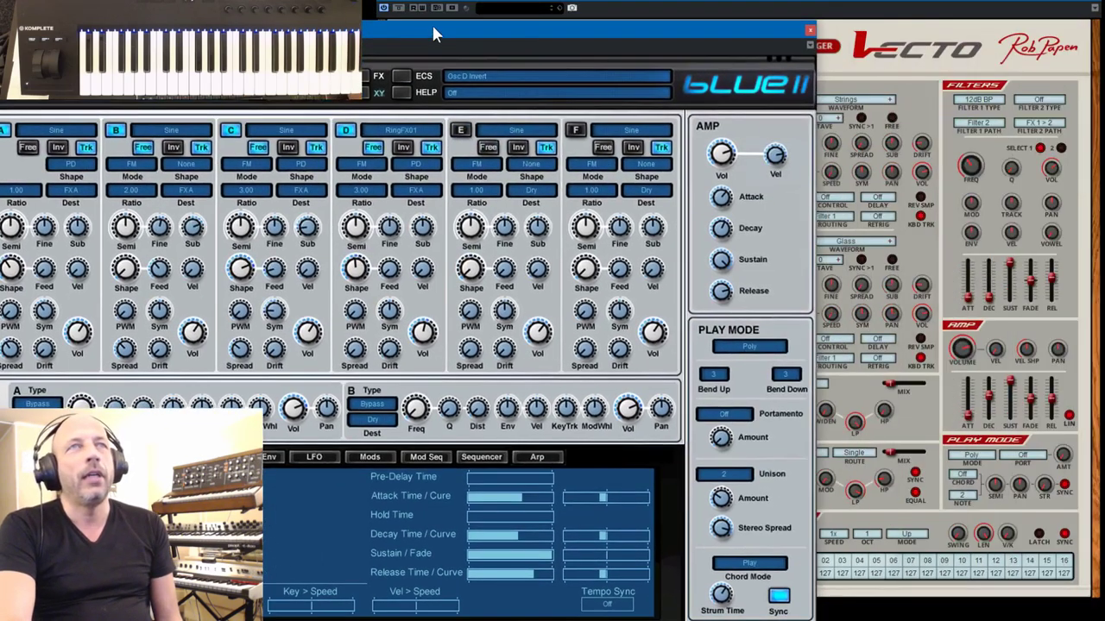
{"action": "left_click", "coordinate": [811, 33]}
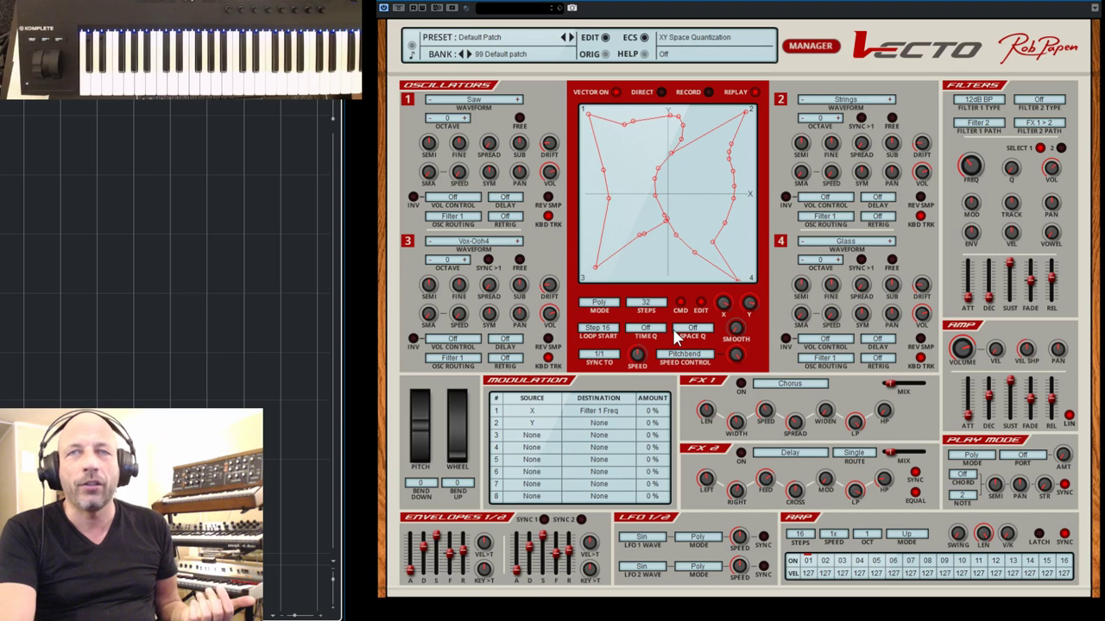
Step: Load preset 051 Pole to Synth from bank 02 Synth sounds 01 and return to the synth's main view
{"action": "left_click", "coordinate": [803, 49]}
{"action": "left_click", "coordinate": [973, 151]}
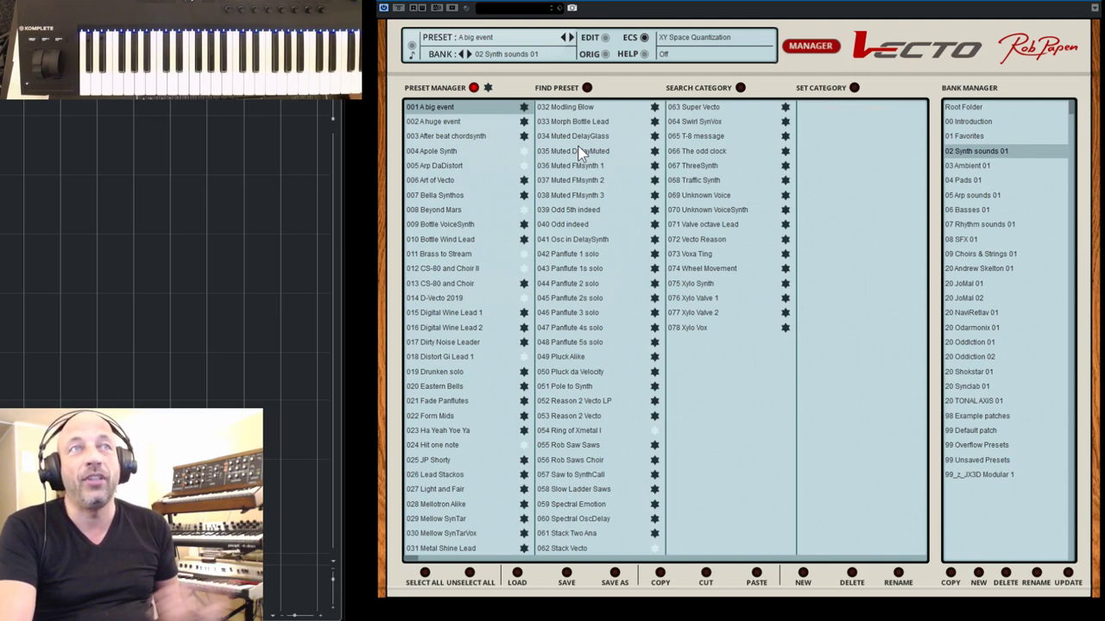
{"action": "left_click", "coordinate": [567, 391]}
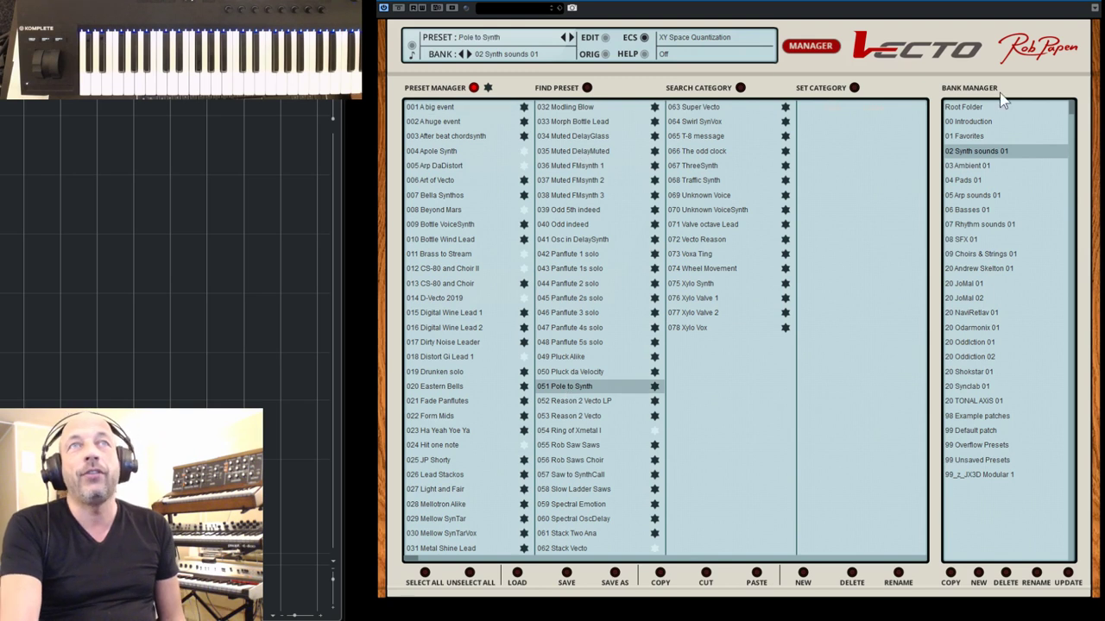
{"action": "left_click", "coordinate": [816, 49]}
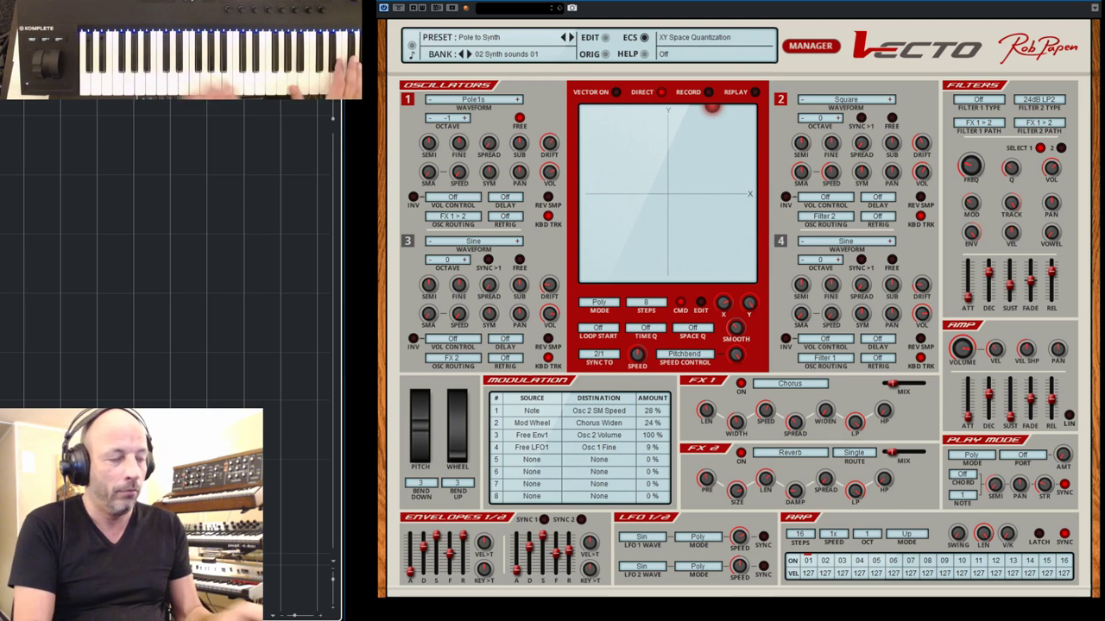
Step: Load preset 003 Factory Vecto 01 from bank 08 SFX 01, return from the photo viewer to Vecto, and advance to Factory Vecto 02
{"action": "left_click", "coordinate": [803, 49]}
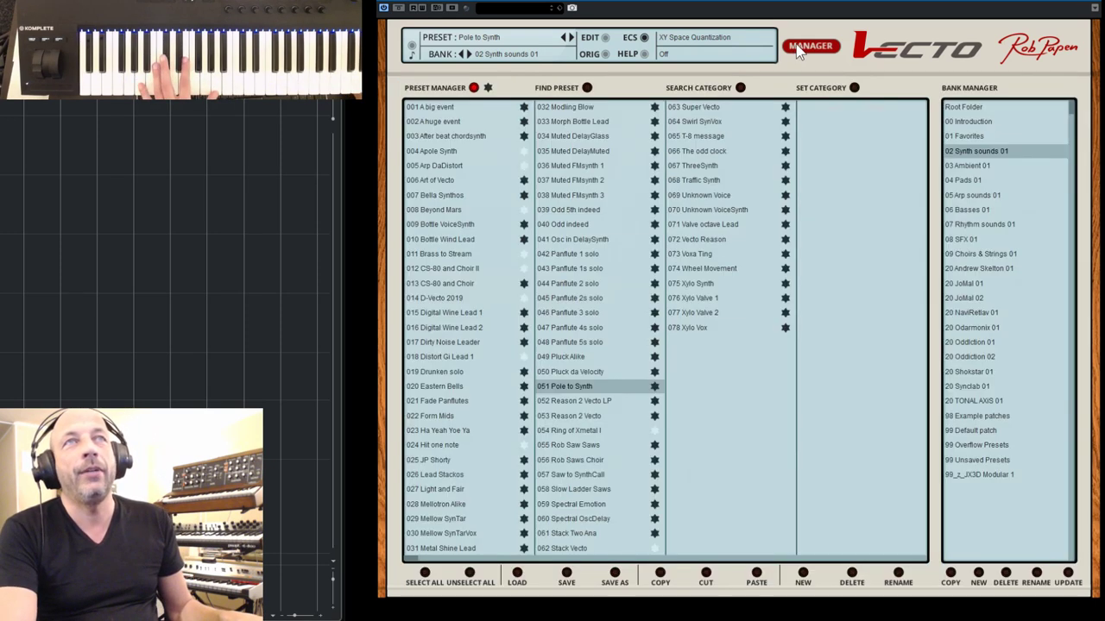
{"action": "left_click", "coordinate": [968, 239]}
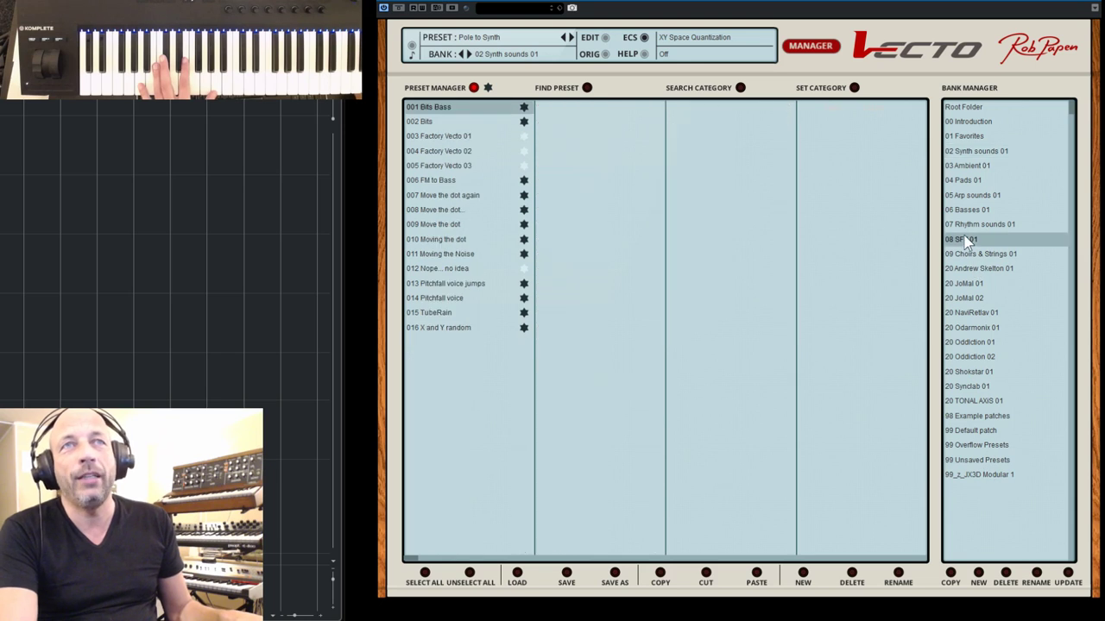
{"action": "left_click", "coordinate": [442, 138]}
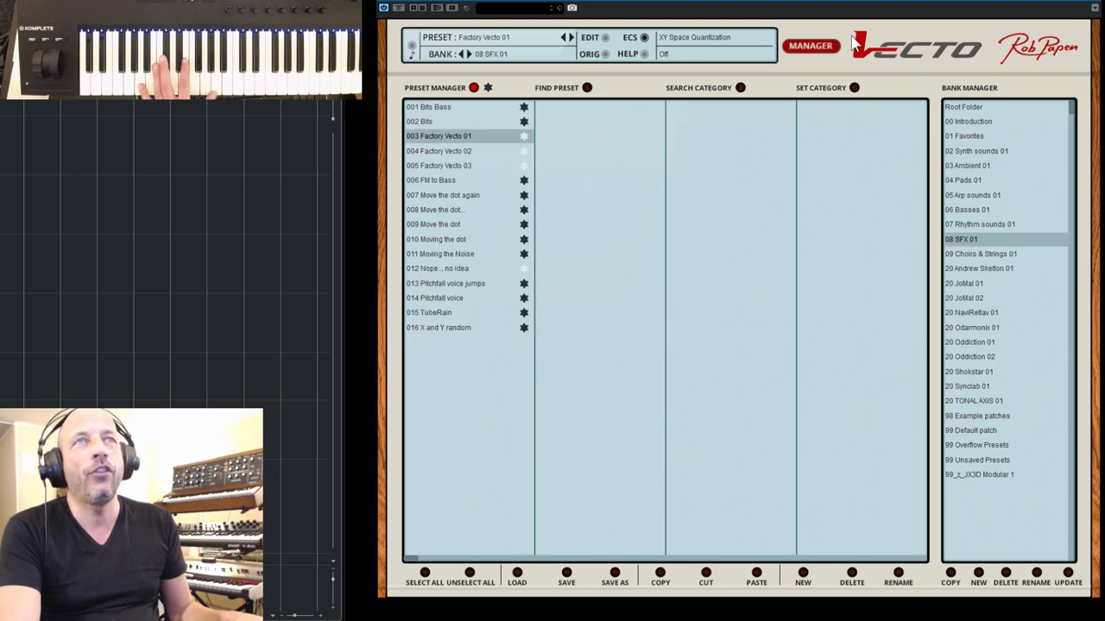
{"action": "left_click", "coordinate": [824, 52]}
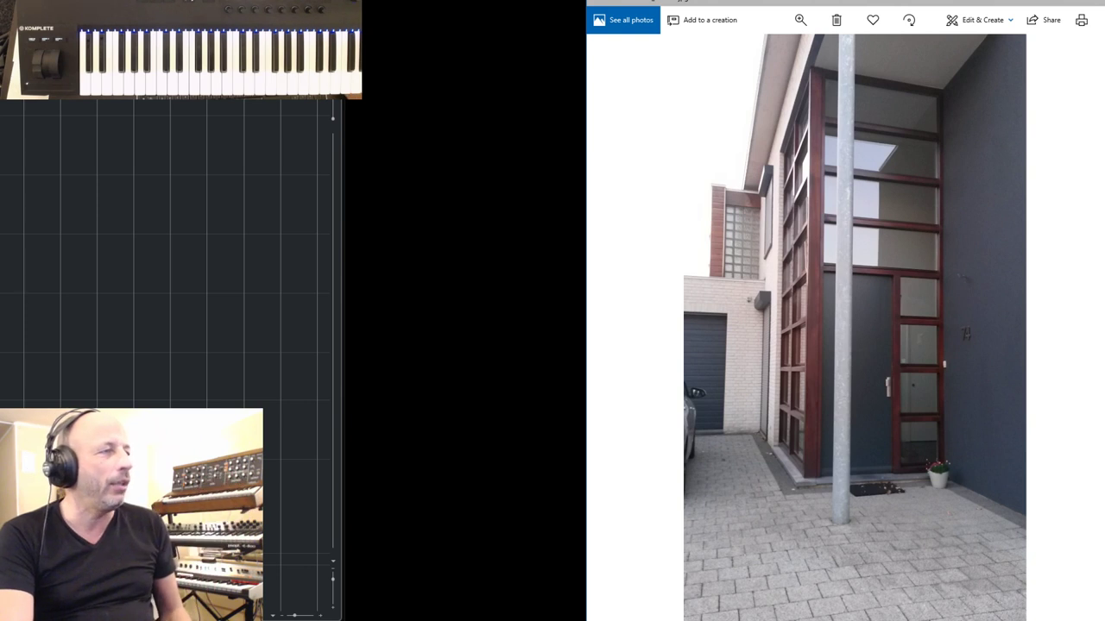
{"action": "key", "text": "alt+Tab"}
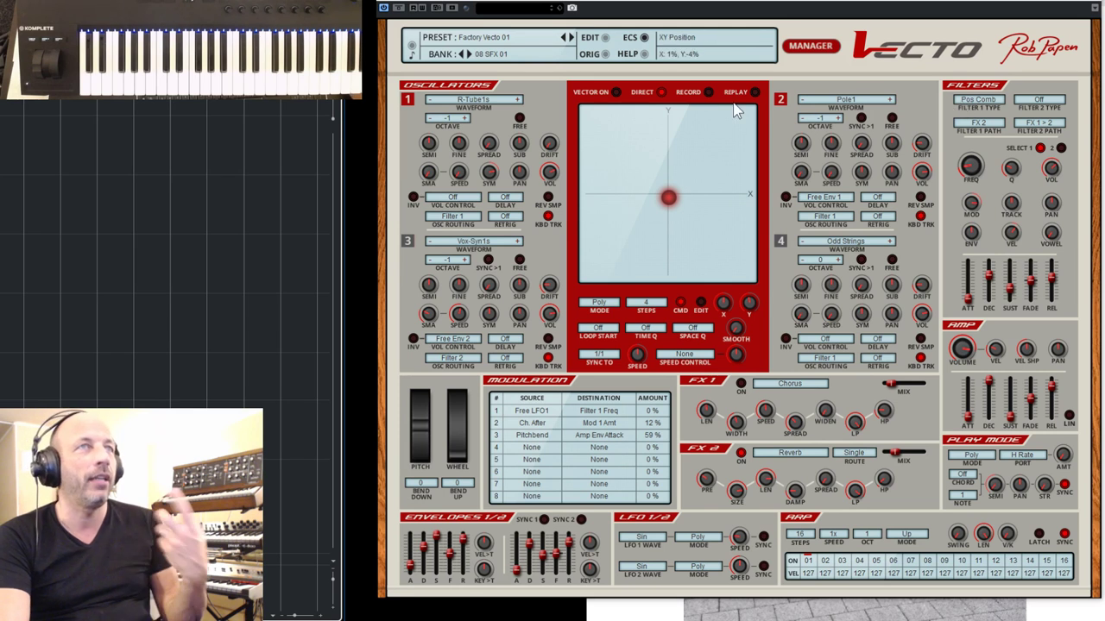
{"action": "left_click", "coordinate": [570, 38]}
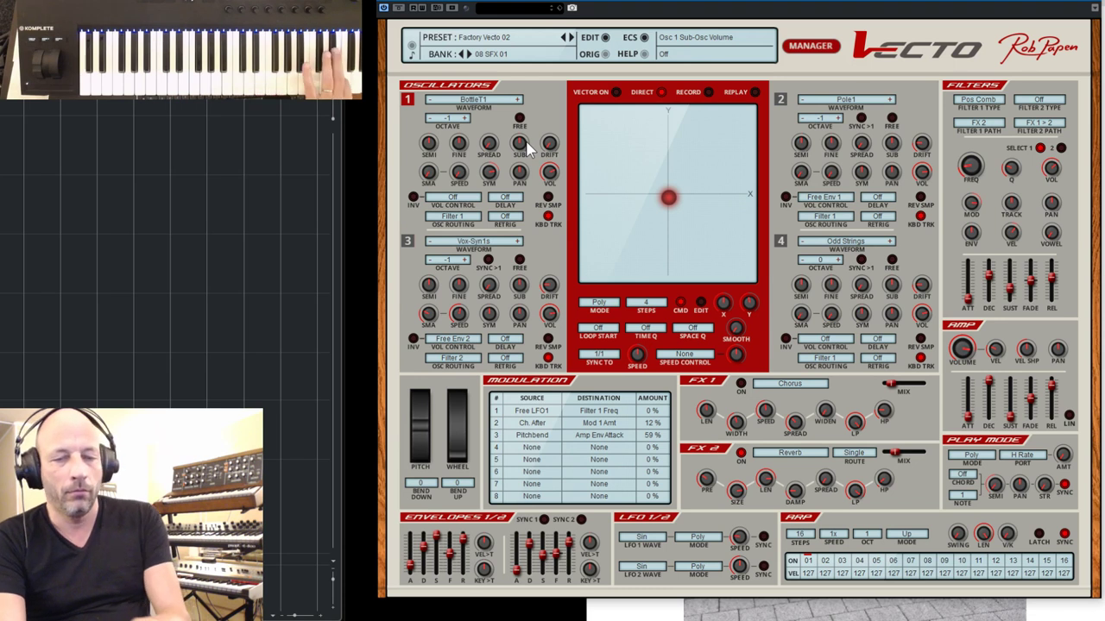
Step: Load preset 042 Panflute 1 solo from bank 02 Synth sounds 01 and show it in the main view
{"action": "left_click", "coordinate": [826, 46]}
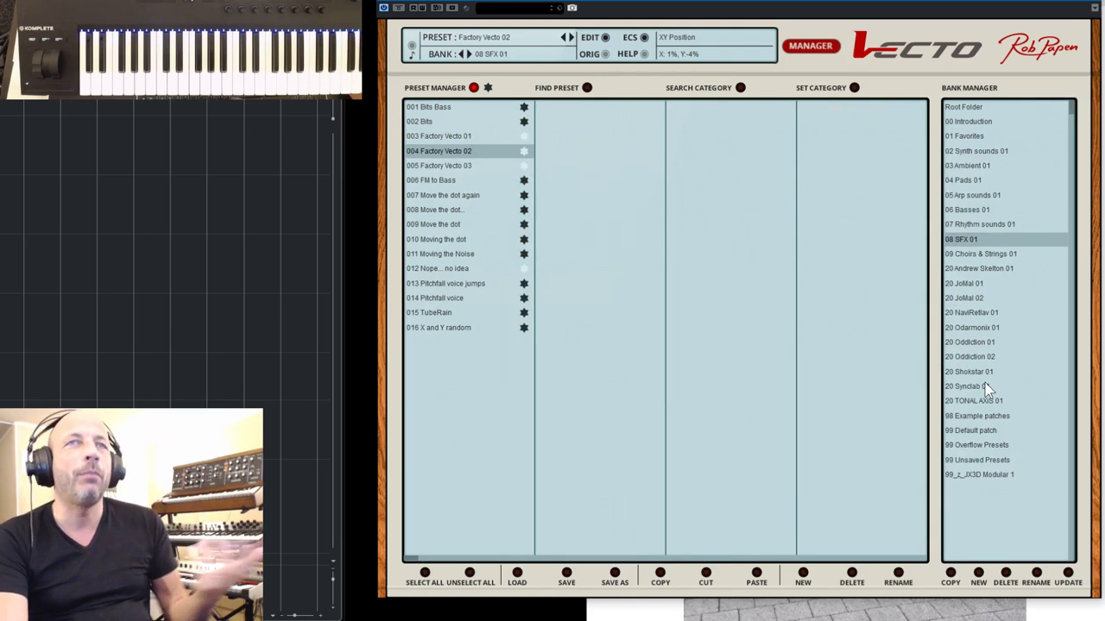
{"action": "left_click", "coordinate": [970, 166]}
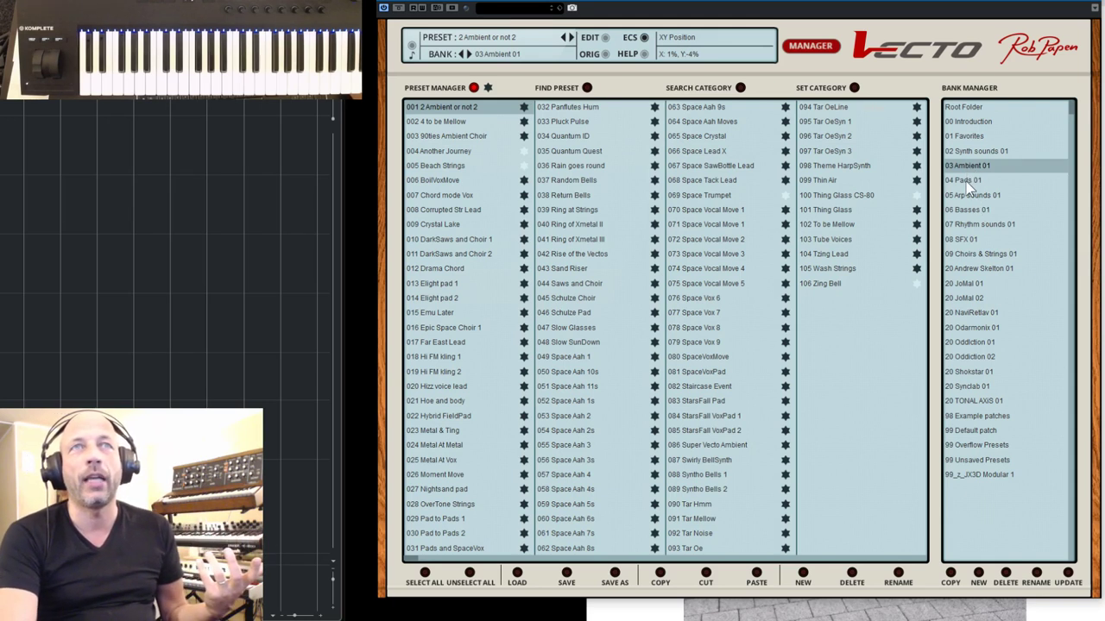
{"action": "left_click", "coordinate": [966, 152]}
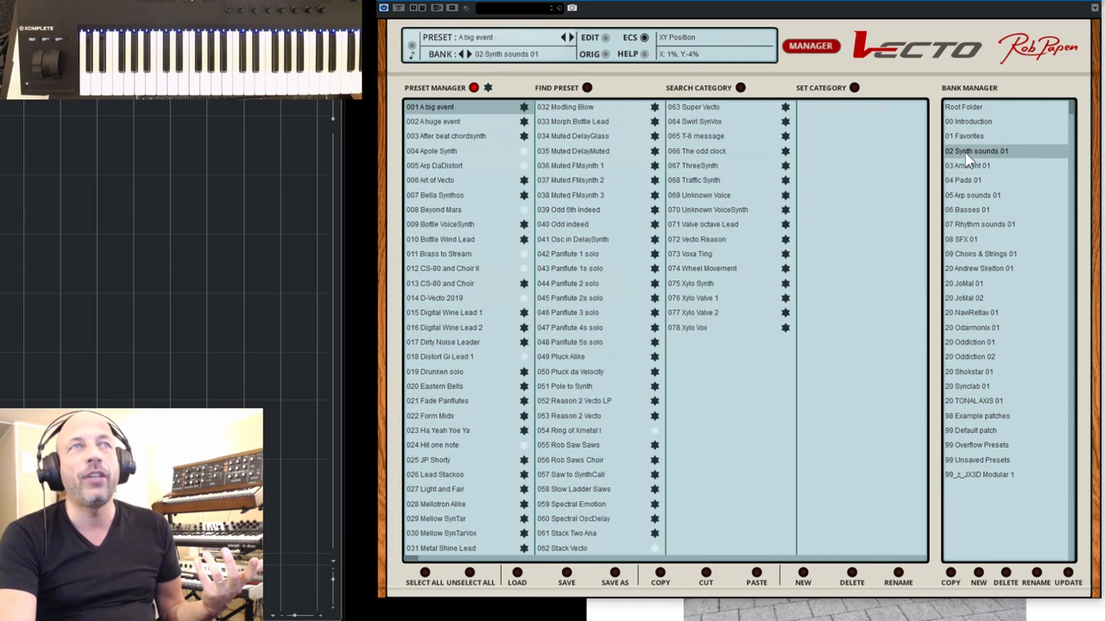
{"action": "left_click", "coordinate": [553, 255]}
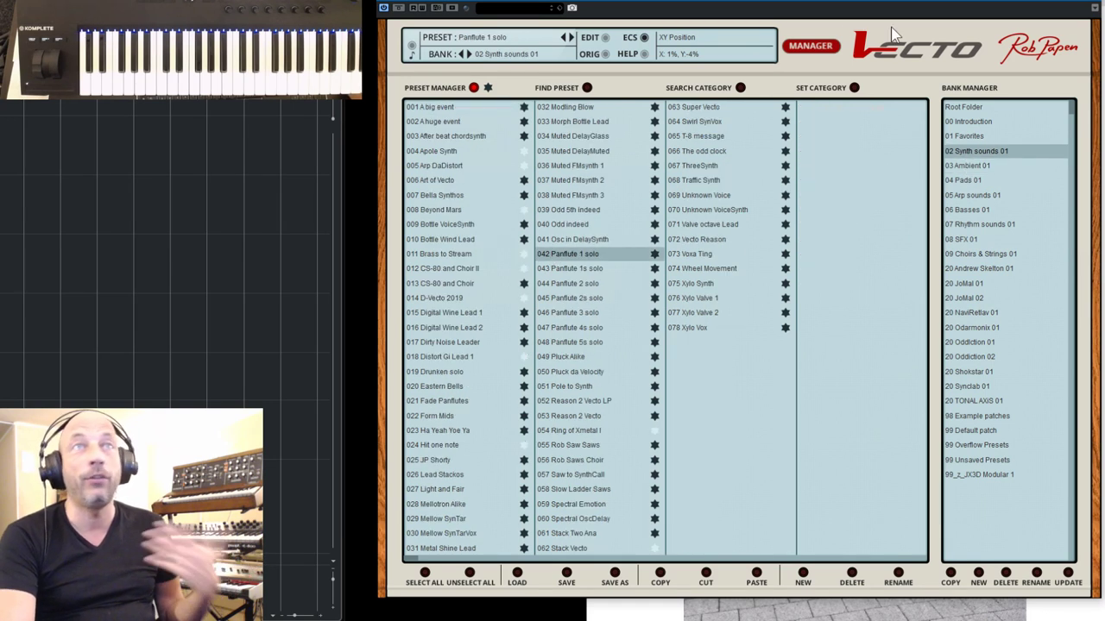
{"action": "left_click", "coordinate": [822, 48]}
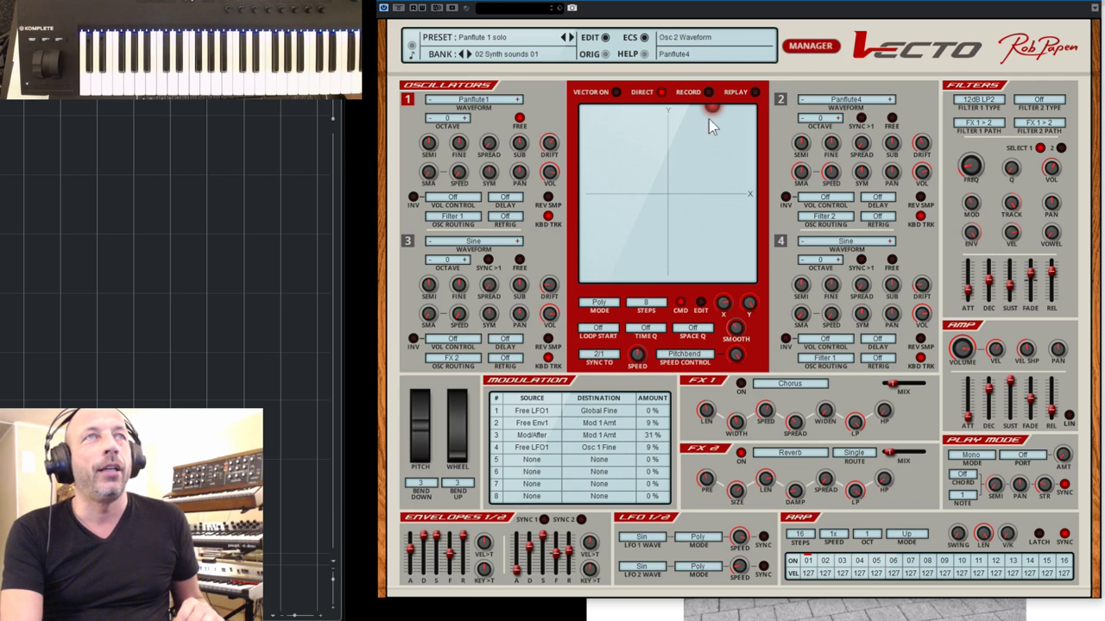
Step: Step forward one preset at a time through the Panflute solo presets up to Panflute 4s solo
{"action": "left_click", "coordinate": [571, 39]}
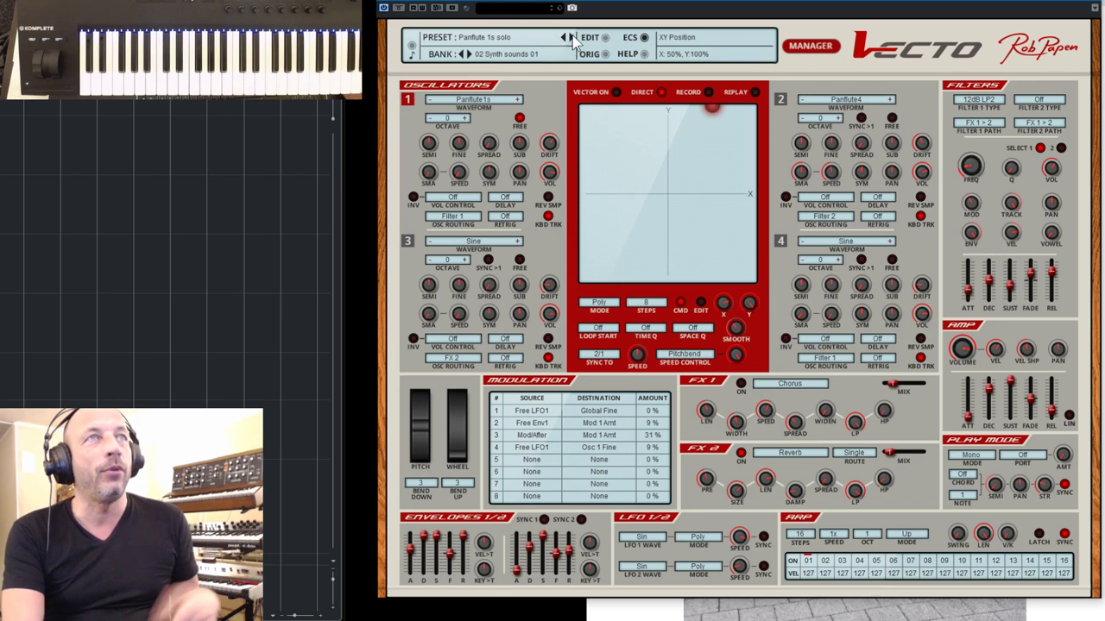
{"action": "left_click", "coordinate": [570, 39]}
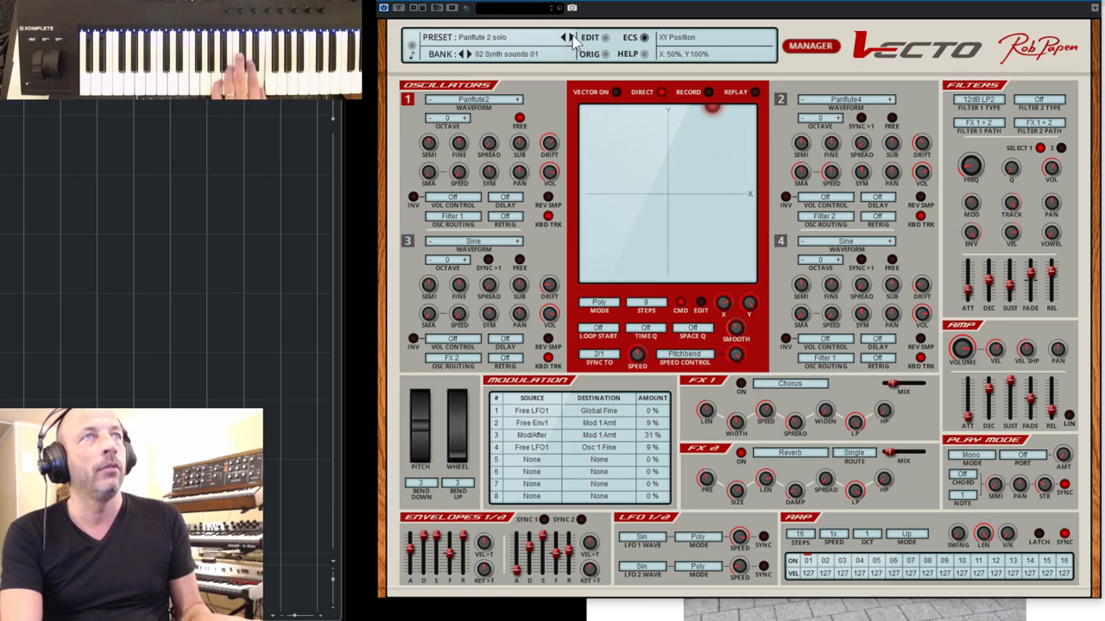
{"action": "left_click", "coordinate": [570, 39]}
{"action": "left_click", "coordinate": [570, 39]}
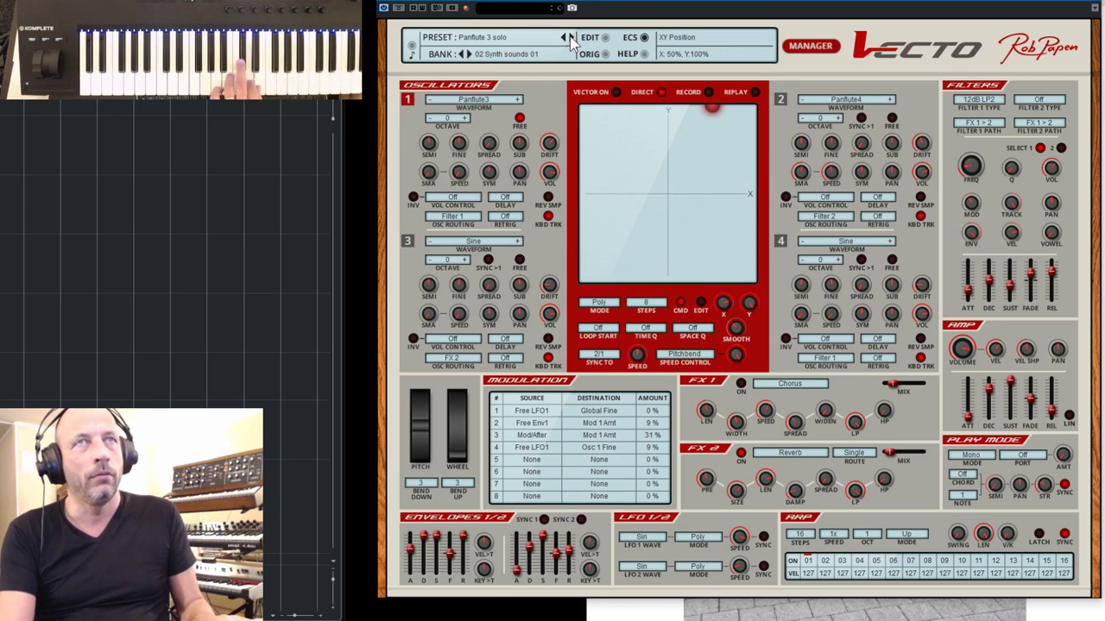
{"action": "left_click", "coordinate": [570, 39]}
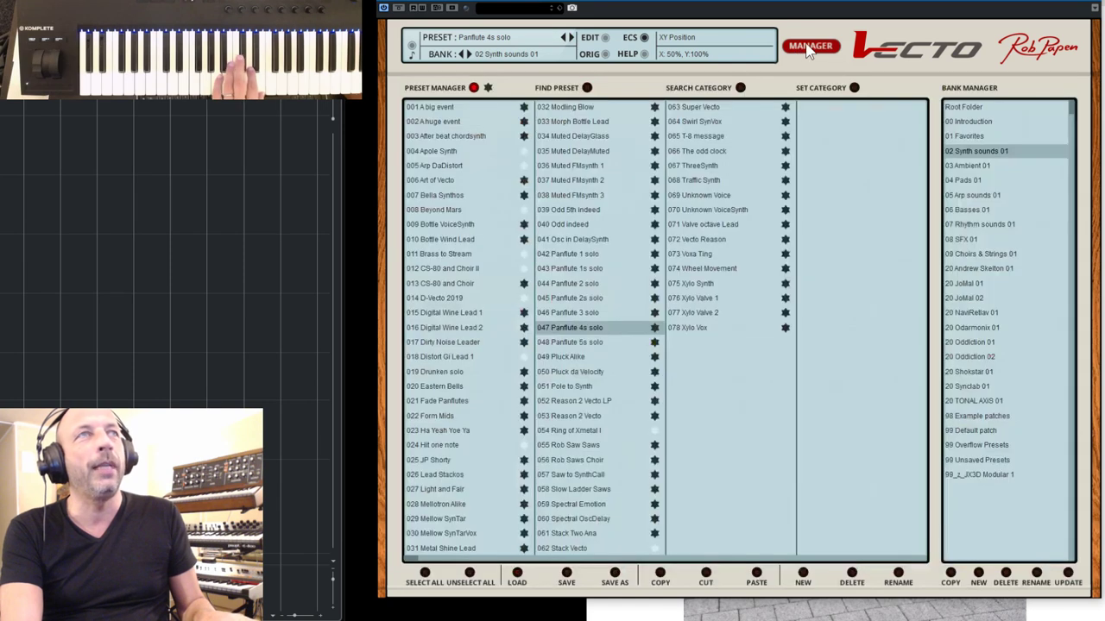
Step: Load preset 012 CS-80 and Choir II from the same bank and show its settings in the main view
{"action": "left_click", "coordinate": [804, 47]}
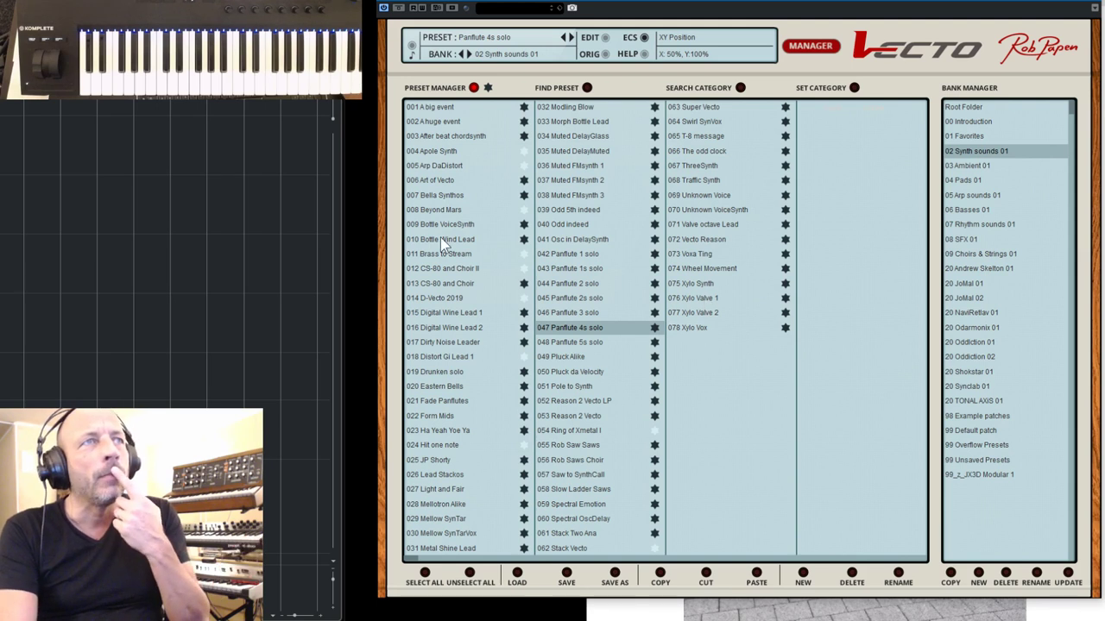
{"action": "left_click", "coordinate": [443, 268]}
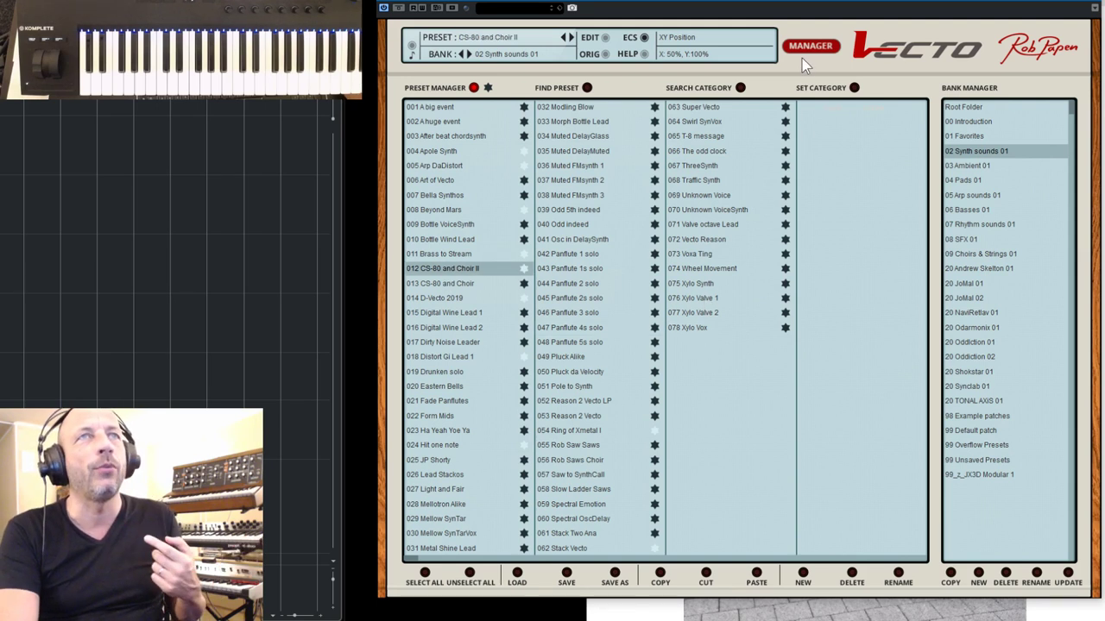
{"action": "left_click", "coordinate": [806, 50]}
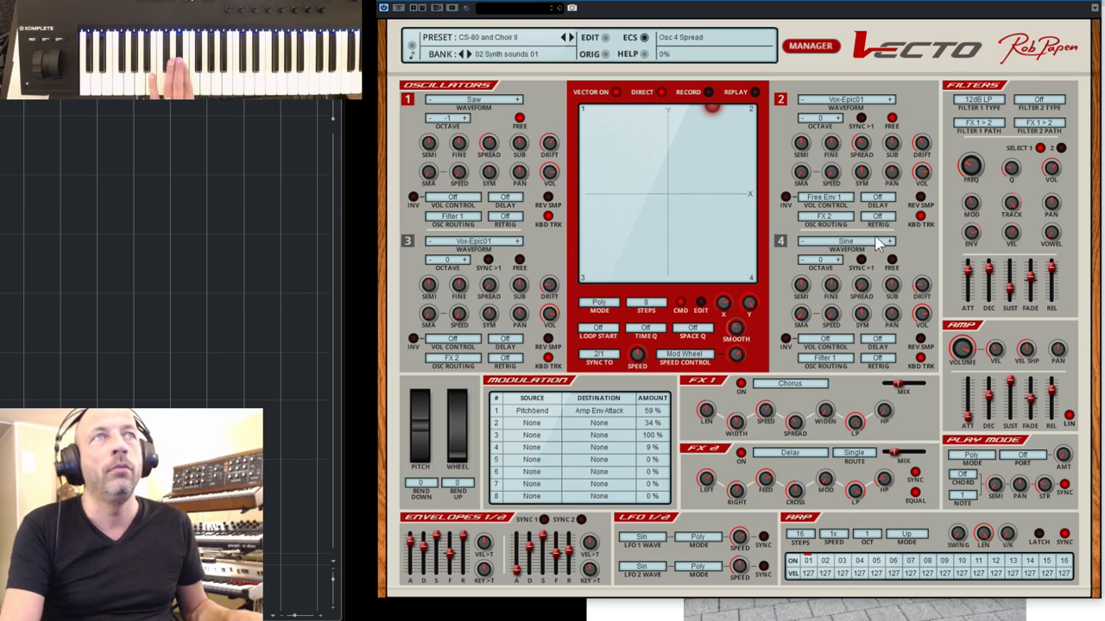
Step: Try presets 019 Drunken solo and 015 Digital Wine Lead 1, and load 027 Light and Fair in the main view
{"action": "left_click", "coordinate": [811, 48]}
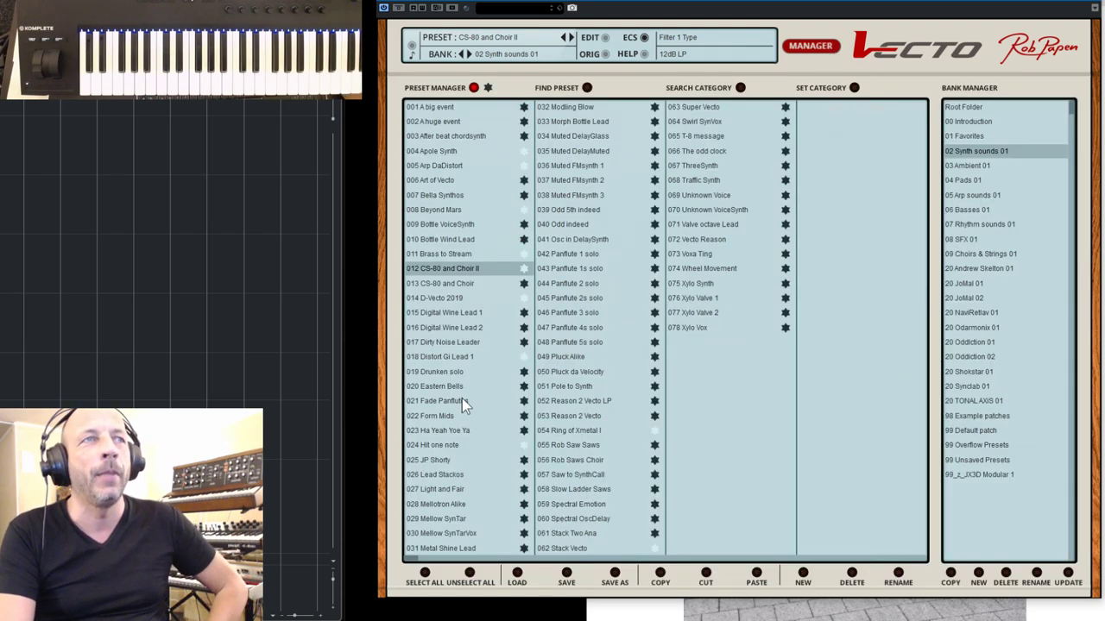
{"action": "left_click", "coordinate": [445, 372]}
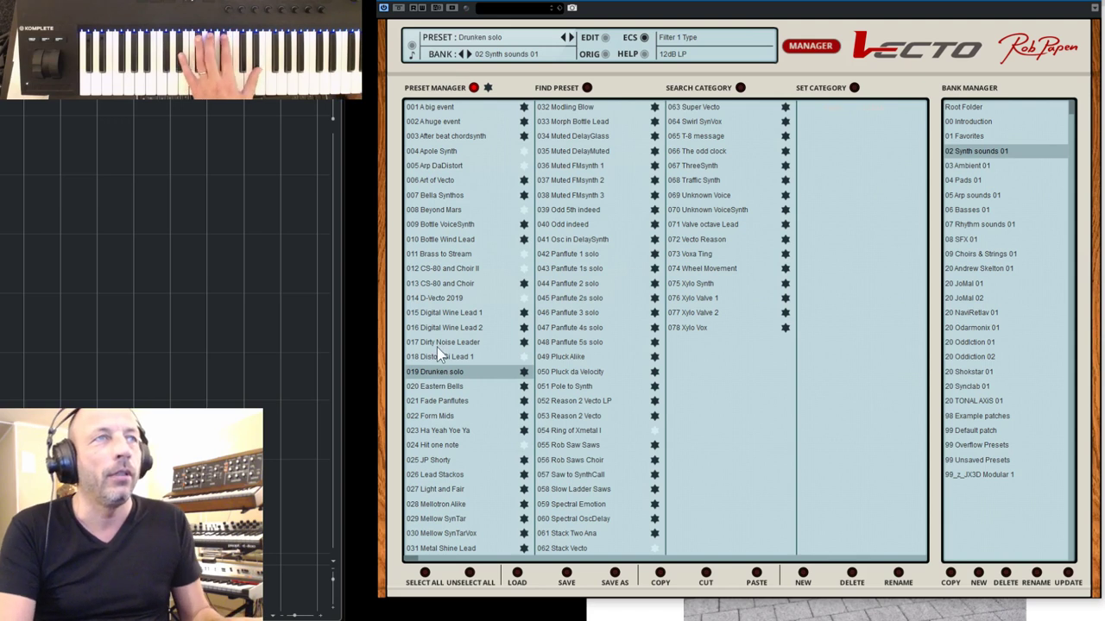
{"action": "left_click", "coordinate": [441, 316]}
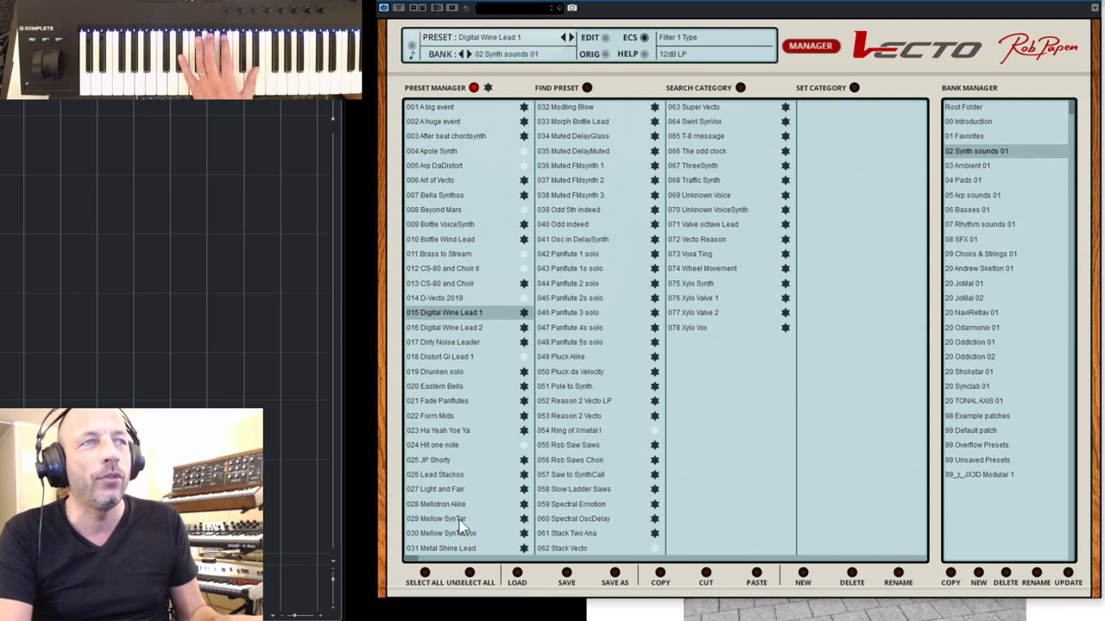
{"action": "left_click", "coordinate": [424, 489]}
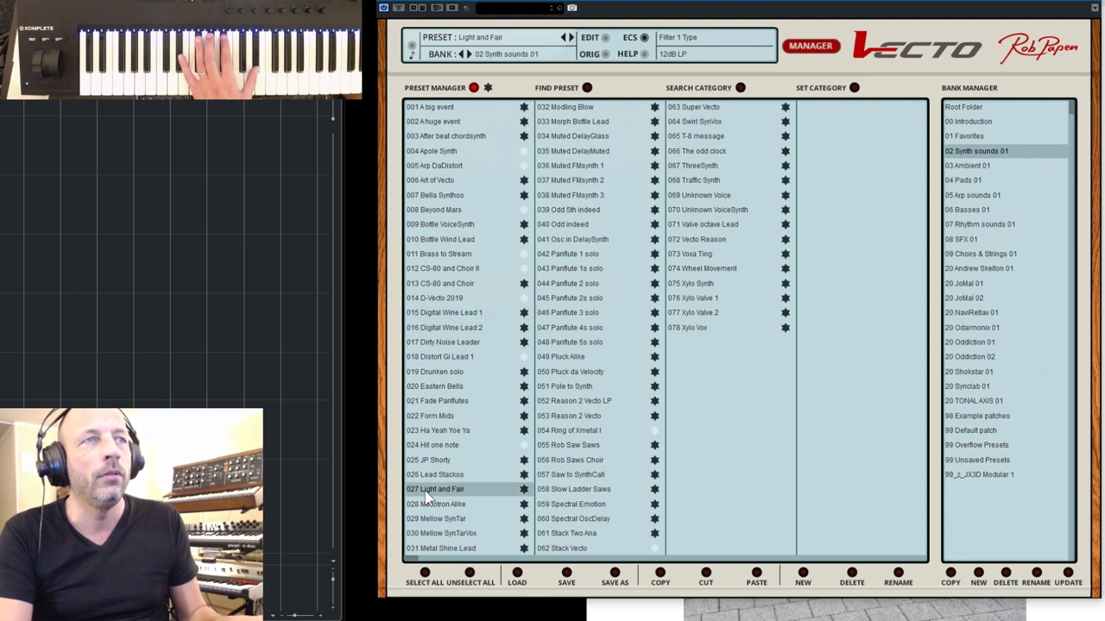
{"action": "left_click", "coordinate": [803, 48]}
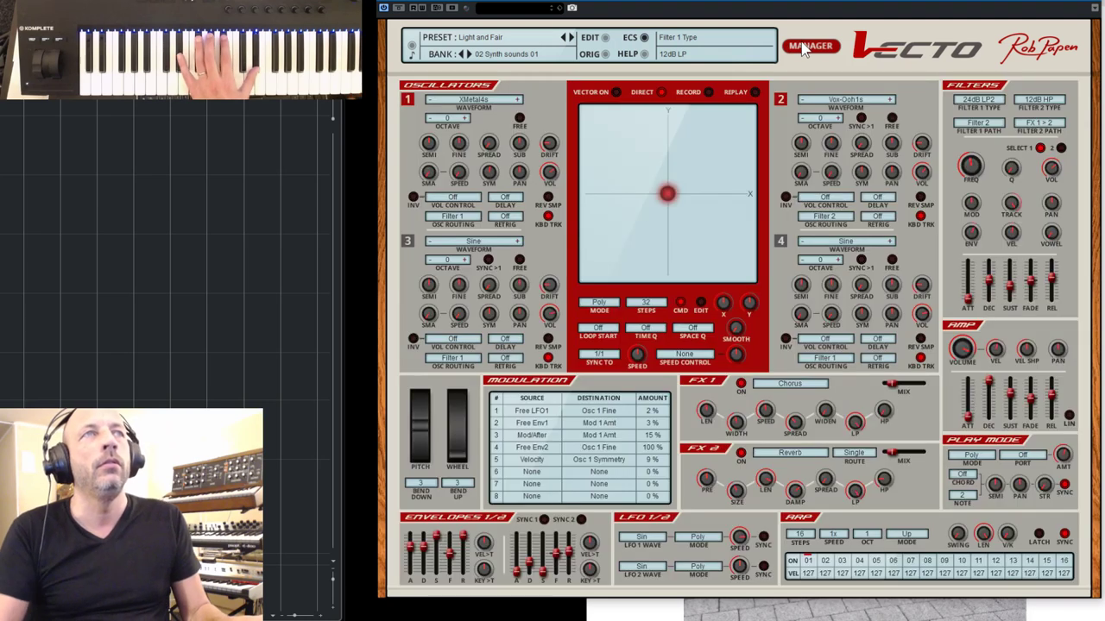
Step: Load preset 004 Construct C from bank 07 Rhythm sounds 01 and show it in the main view
{"action": "left_click", "coordinate": [803, 48]}
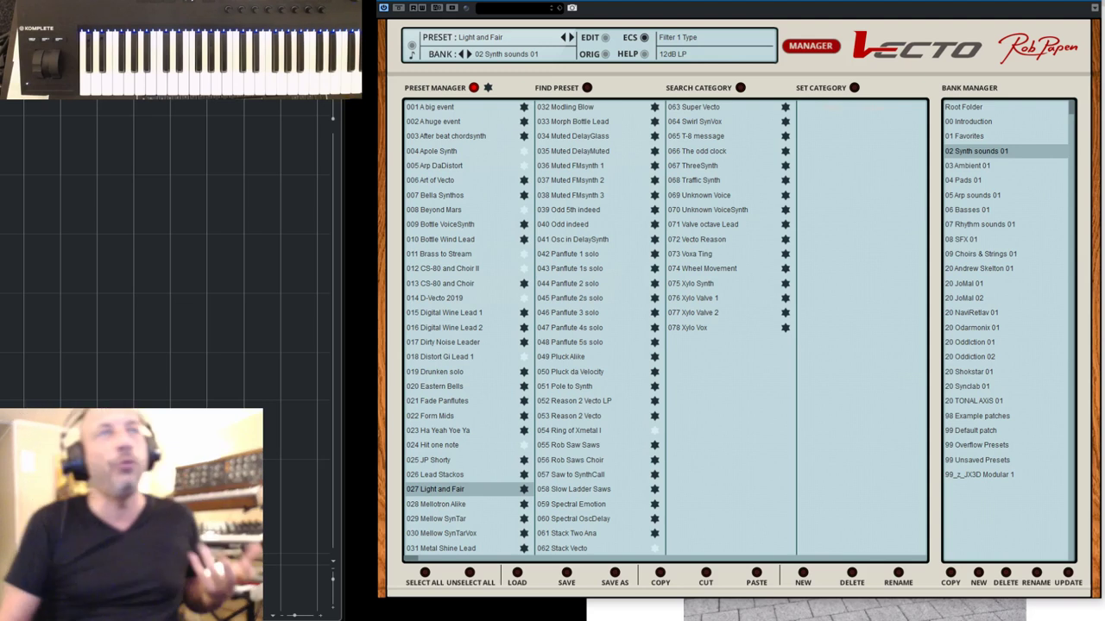
{"action": "left_click", "coordinate": [978, 224]}
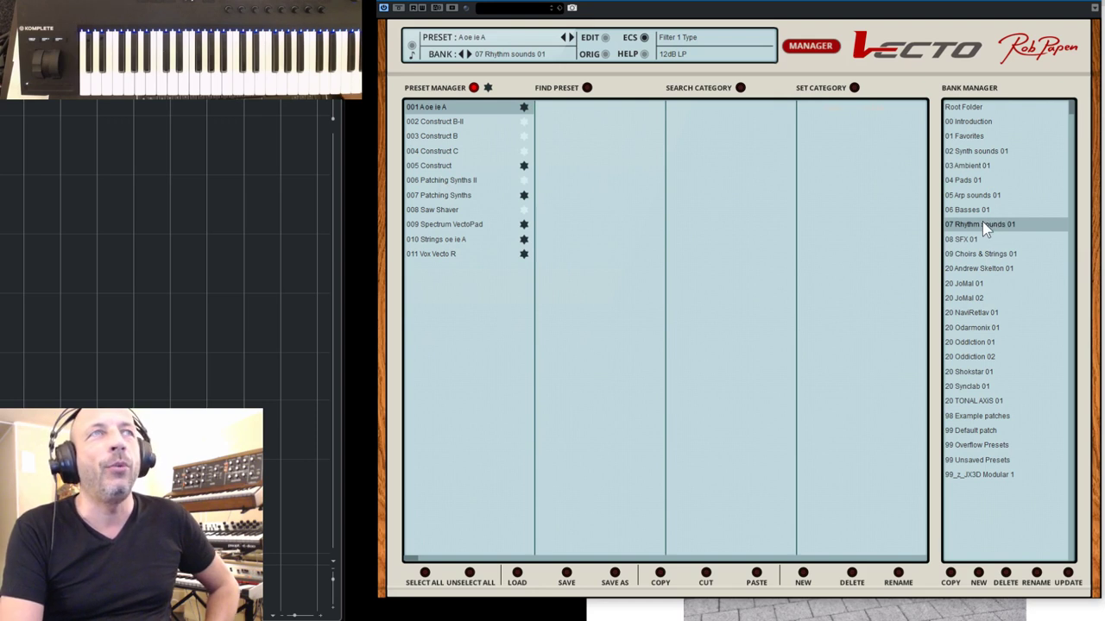
{"action": "left_click", "coordinate": [438, 152]}
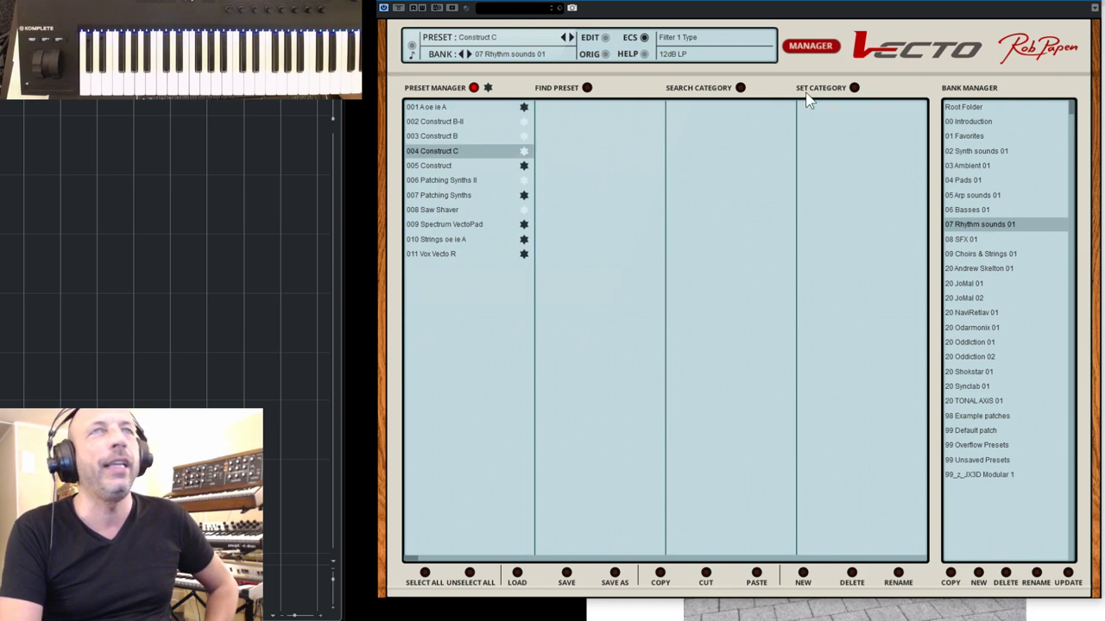
{"action": "left_click", "coordinate": [813, 48]}
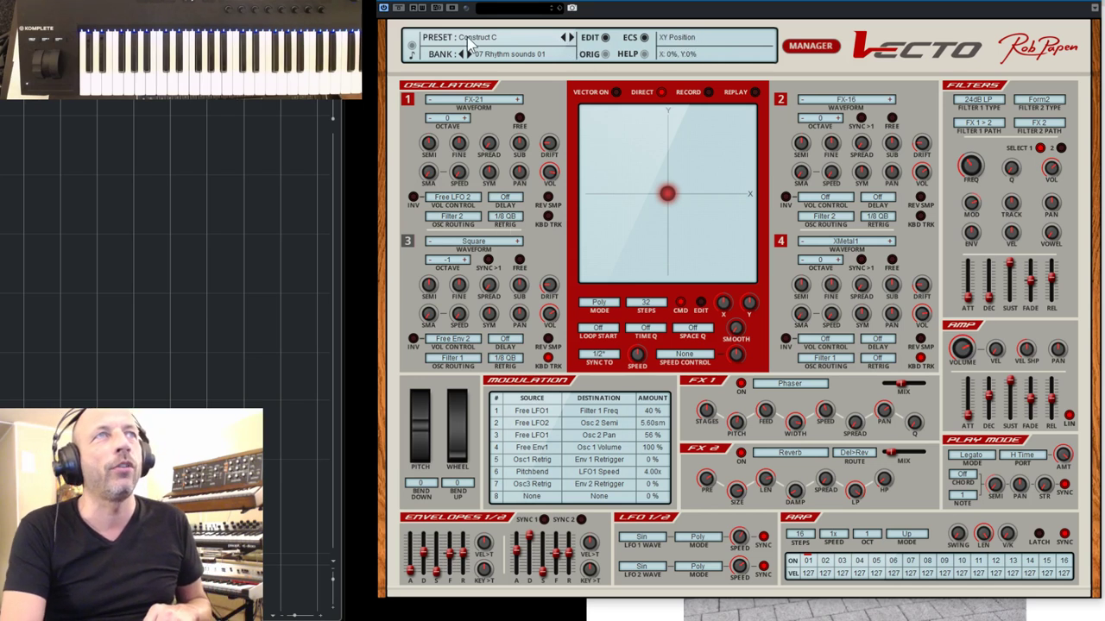
Step: Step back to preset Construct B and toggle its oscillators to compare their sounds, with only oscillator 3 left on
{"action": "left_click", "coordinate": [564, 39]}
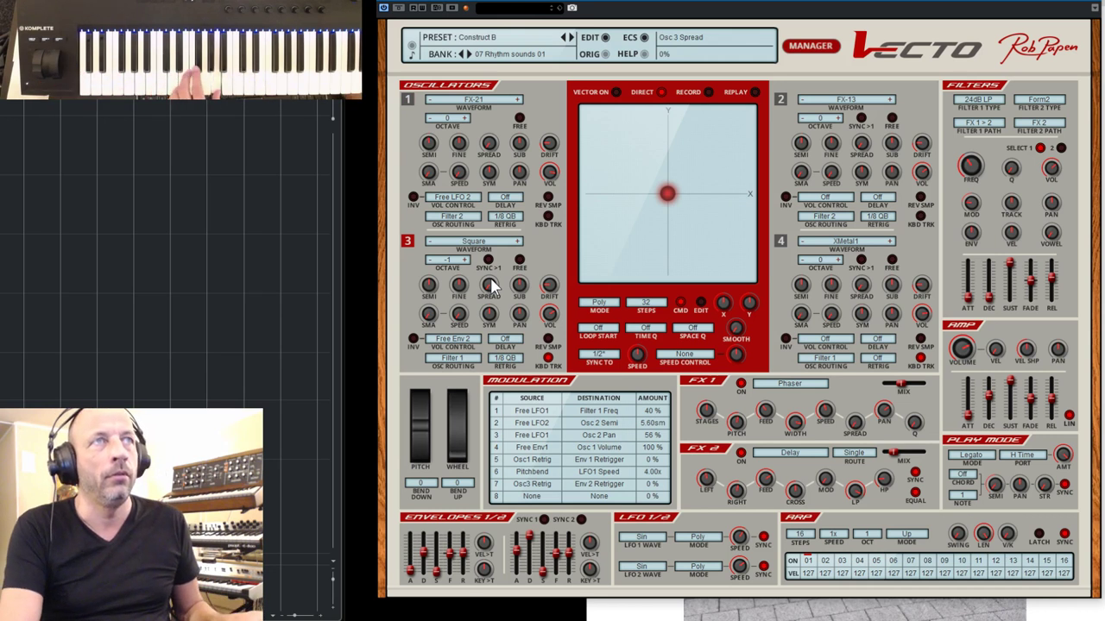
{"action": "left_click", "coordinate": [782, 244]}
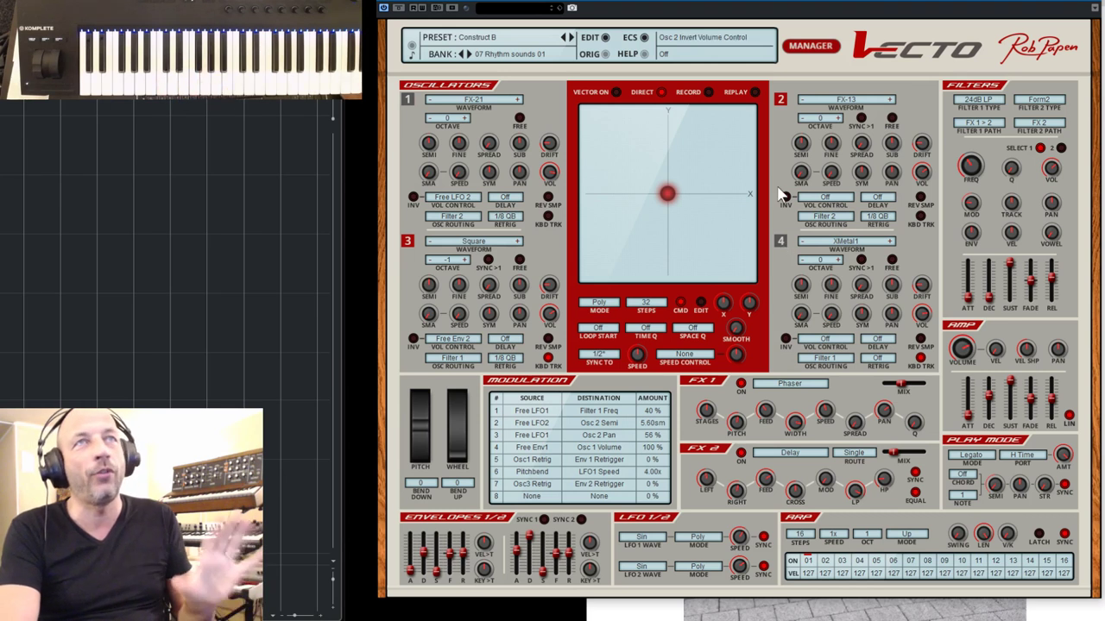
{"action": "left_click", "coordinate": [780, 101]}
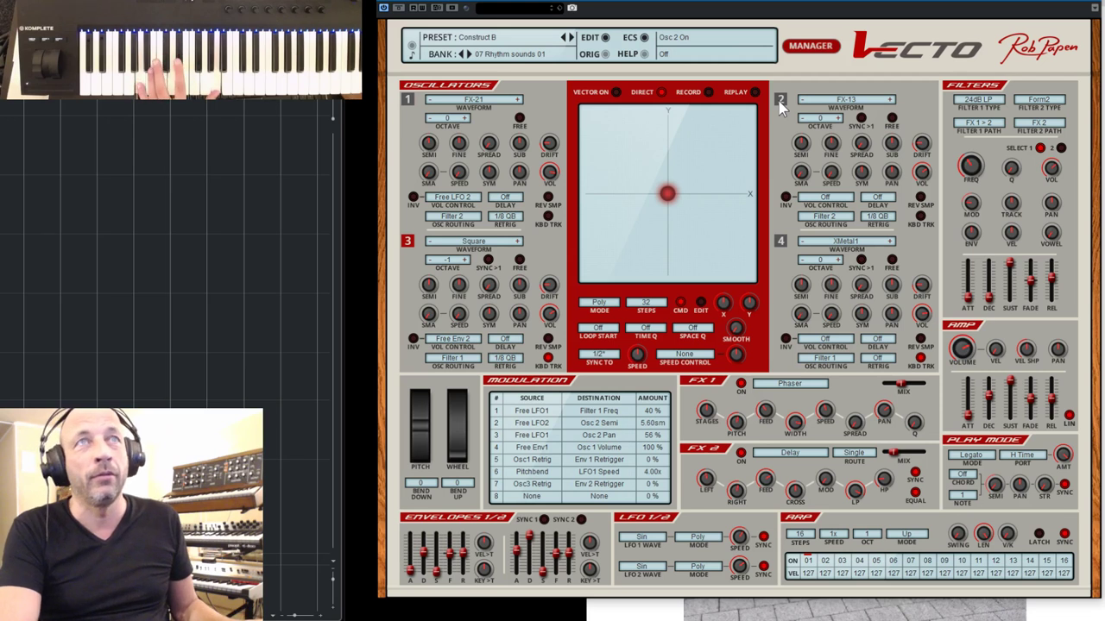
Step: Open bank 20 Odarmonix 01 in the preset manager with its first preset, Angle Reece, loaded
{"action": "left_click", "coordinate": [827, 48]}
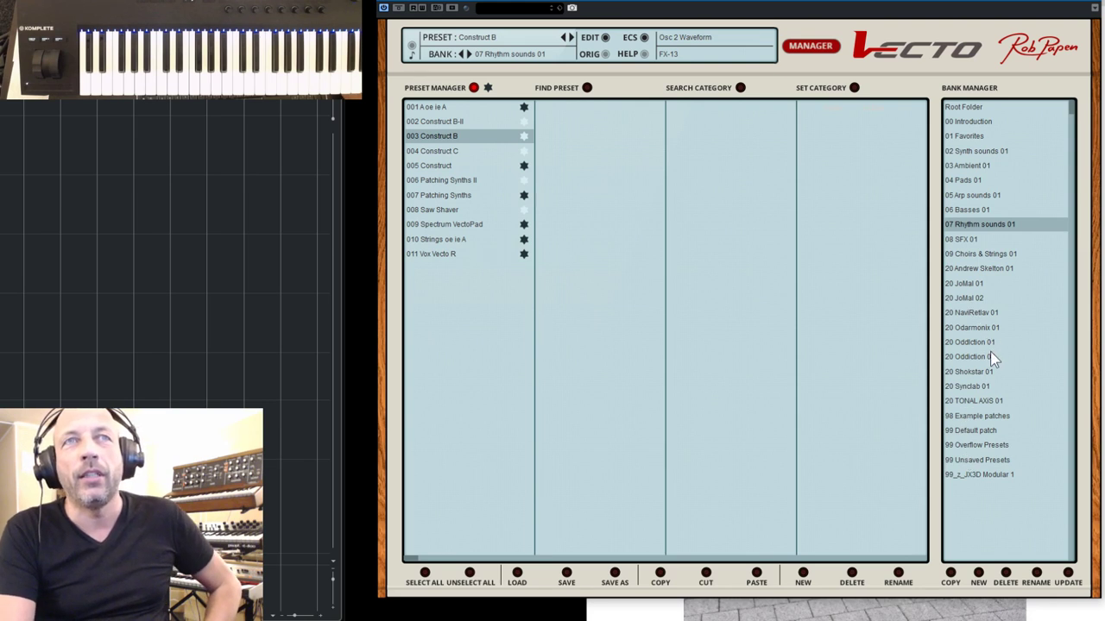
{"action": "left_click", "coordinate": [975, 316]}
{"action": "left_click", "coordinate": [979, 326]}
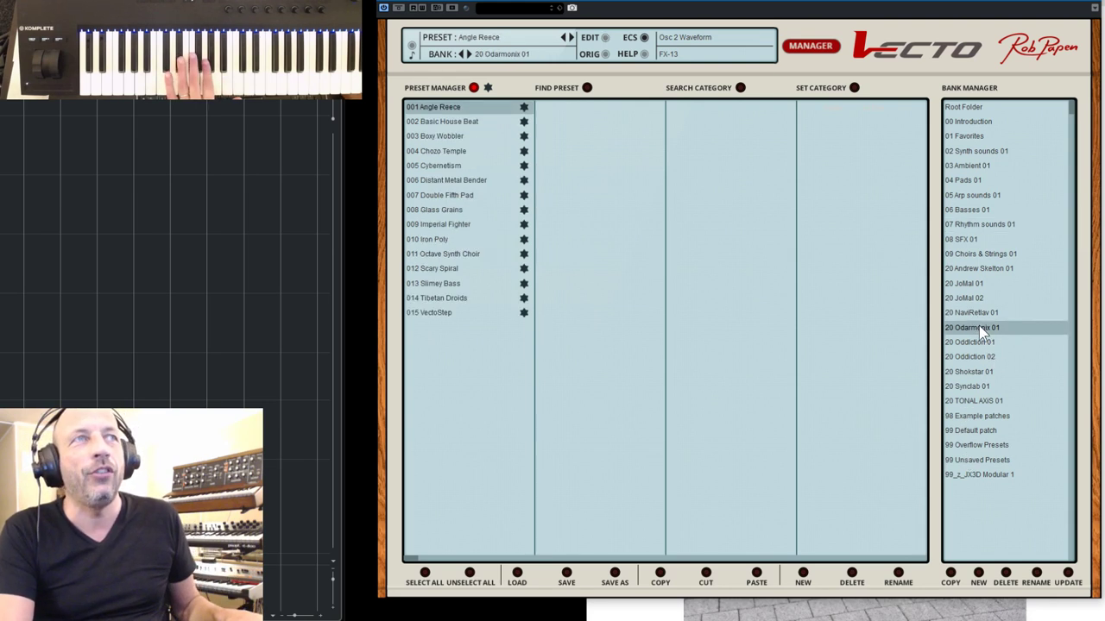
Step: Load preset 004 Wobble Madness 01 from bank 20 Shokstar 01 and show it in the main view
{"action": "left_click", "coordinate": [967, 373]}
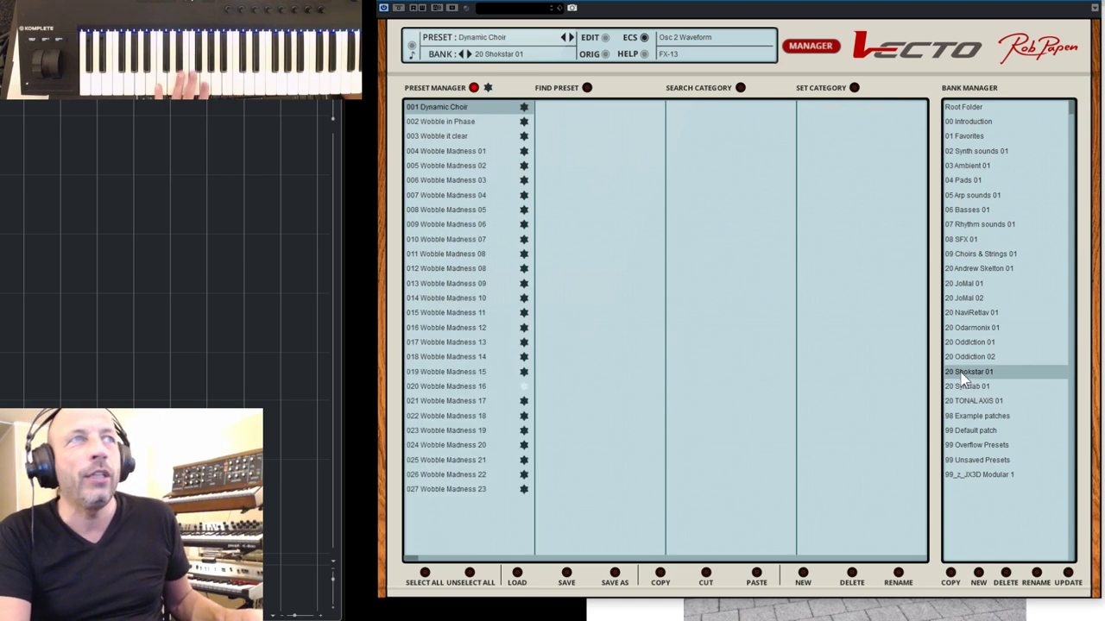
{"action": "left_click", "coordinate": [445, 155]}
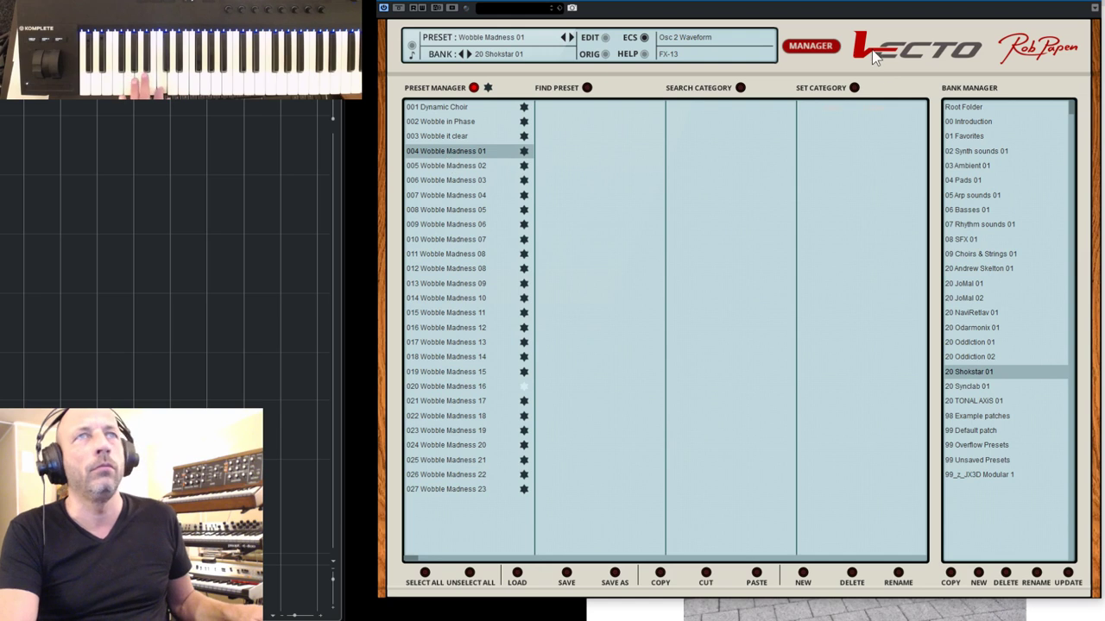
{"action": "left_click", "coordinate": [811, 48]}
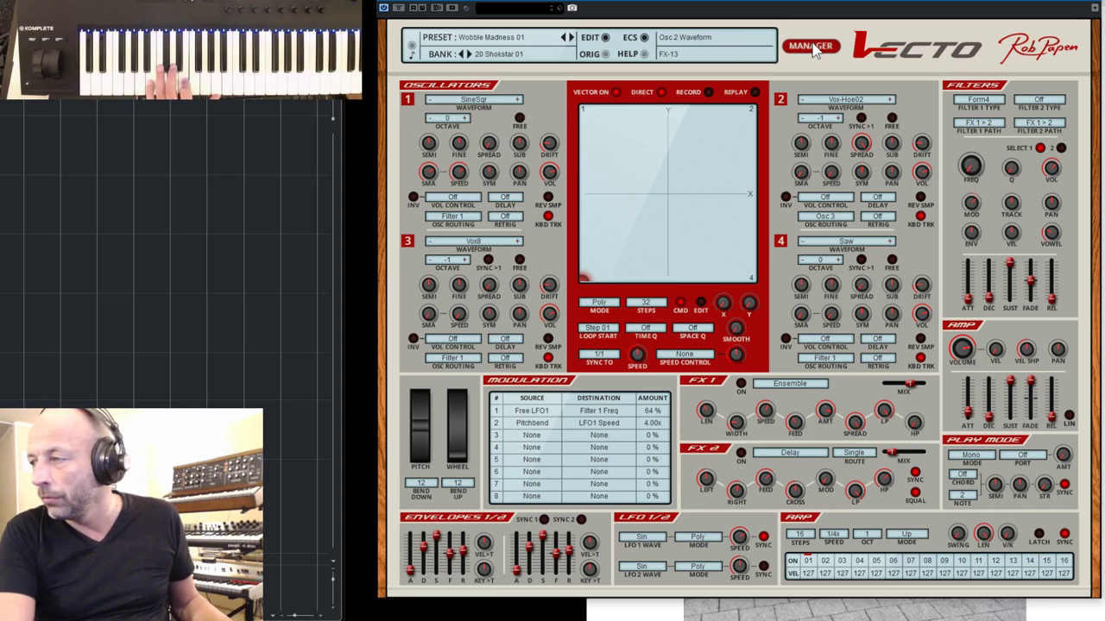
Step: Step forward through the Wobble Madness presets up to Wobble Madness 05 to compare their sounds
{"action": "left_click", "coordinate": [569, 37]}
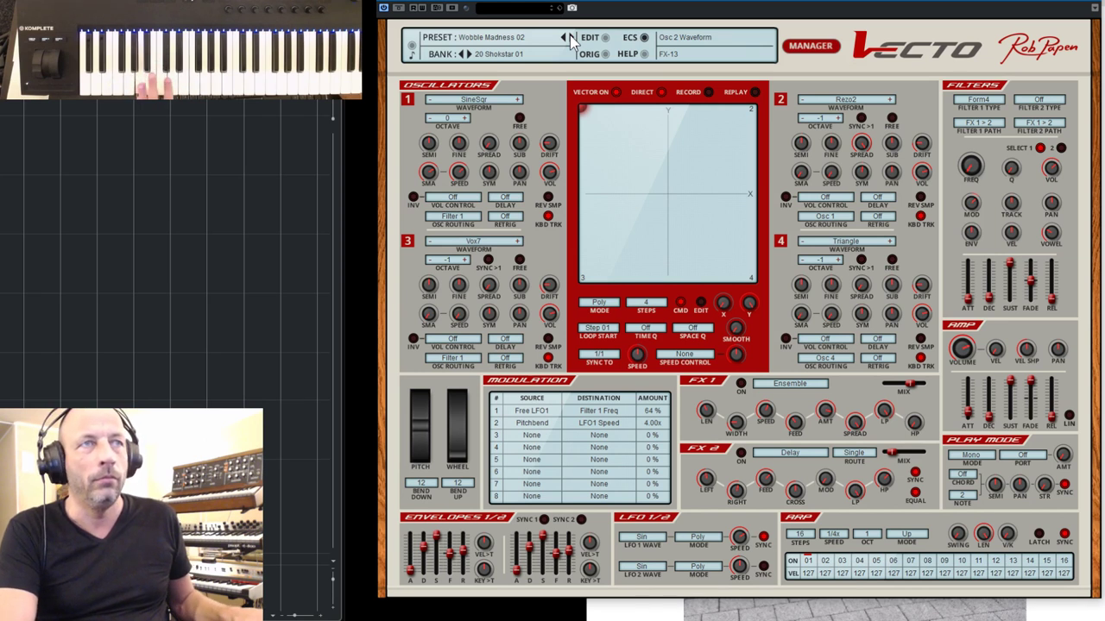
{"action": "left_click", "coordinate": [570, 37]}
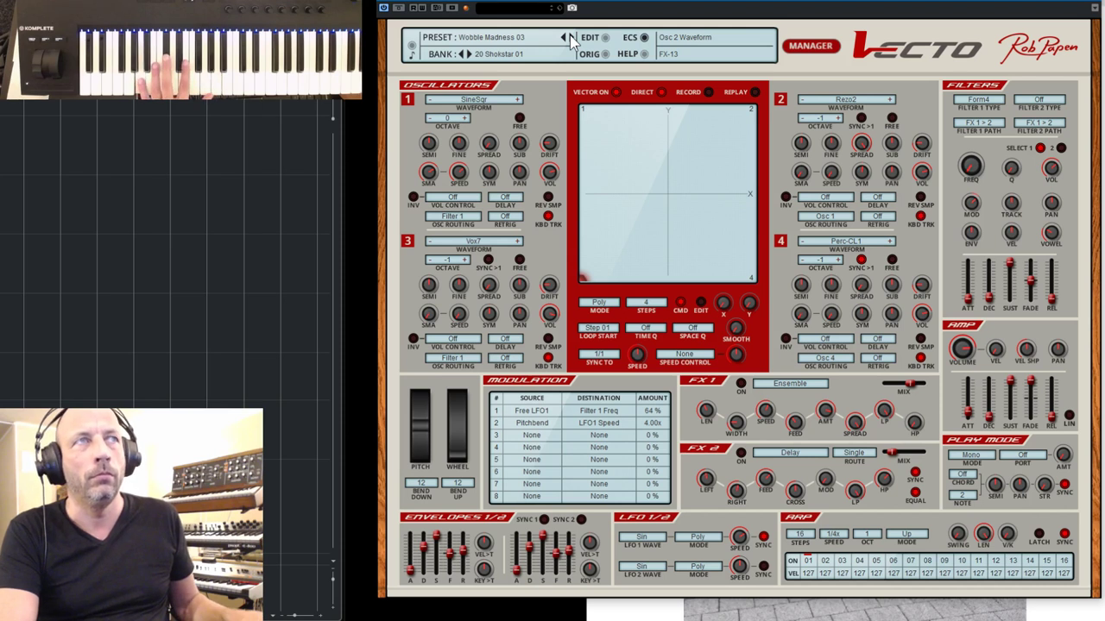
{"action": "left_click", "coordinate": [569, 36]}
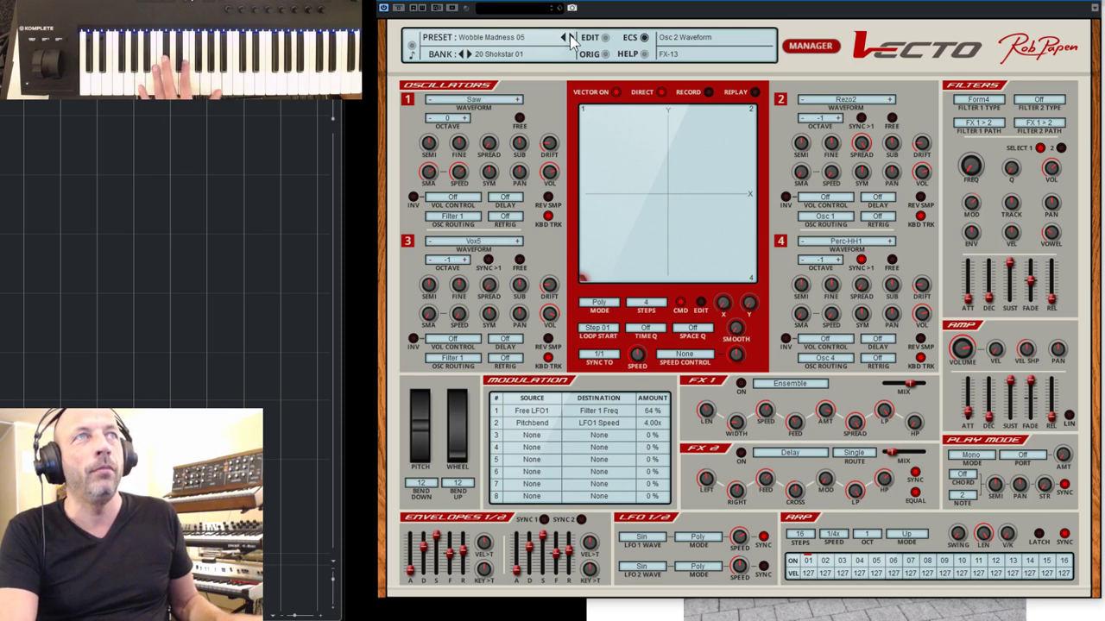
{"action": "left_click", "coordinate": [569, 37]}
Step: Open bank 09 Choirs & Strings 01 and show its first preset, Big Strings&Choir 1, in the main view
{"action": "left_click", "coordinate": [810, 47]}
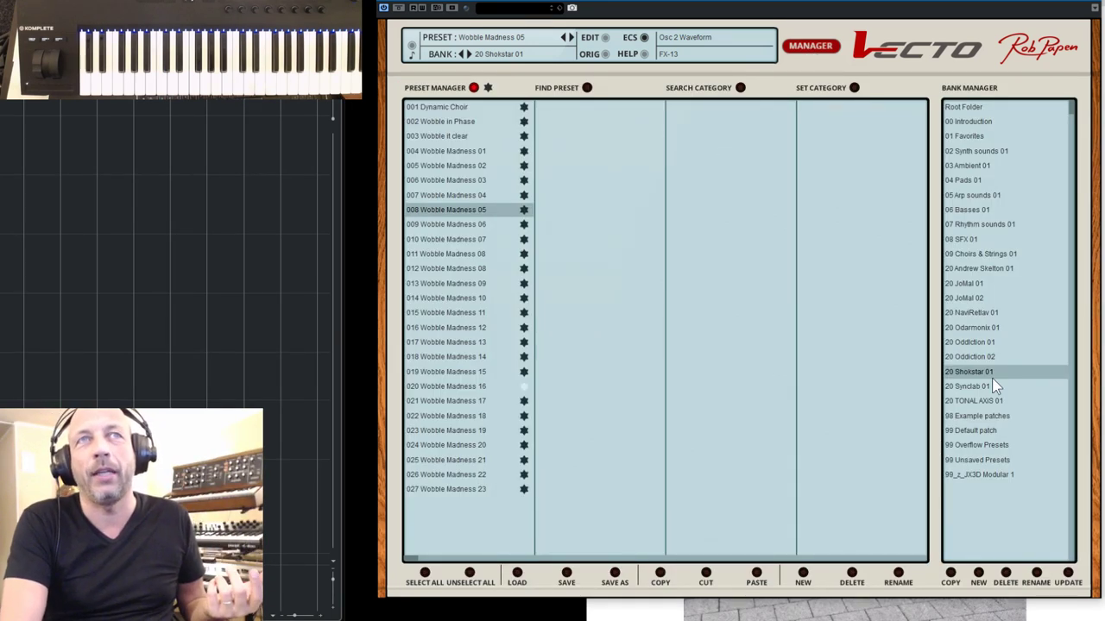
{"action": "left_click", "coordinate": [975, 252]}
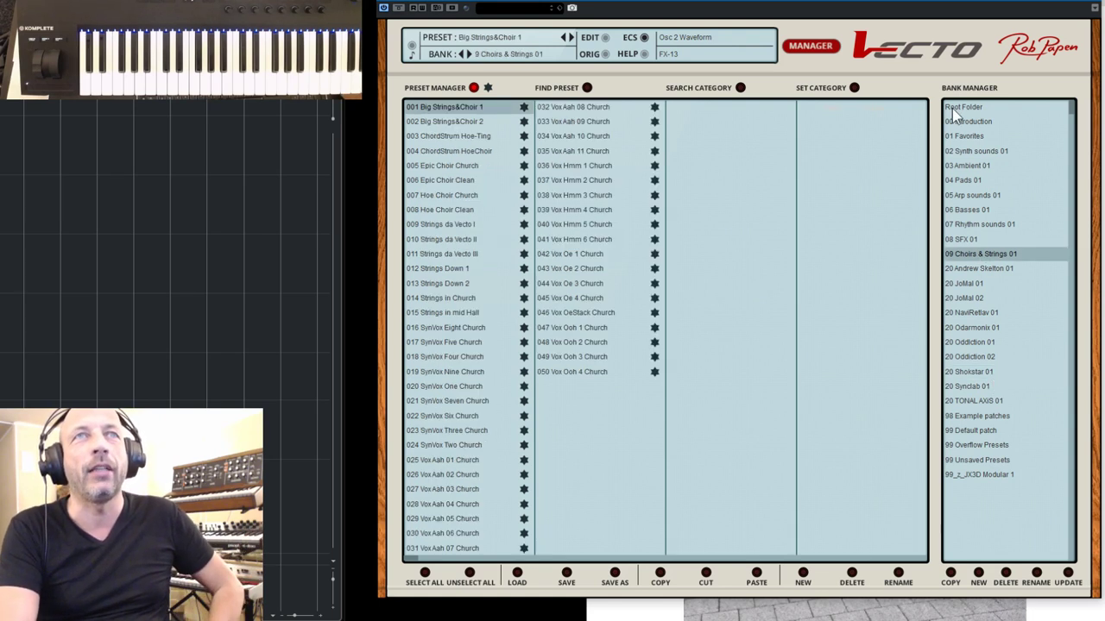
{"action": "left_click", "coordinate": [807, 49]}
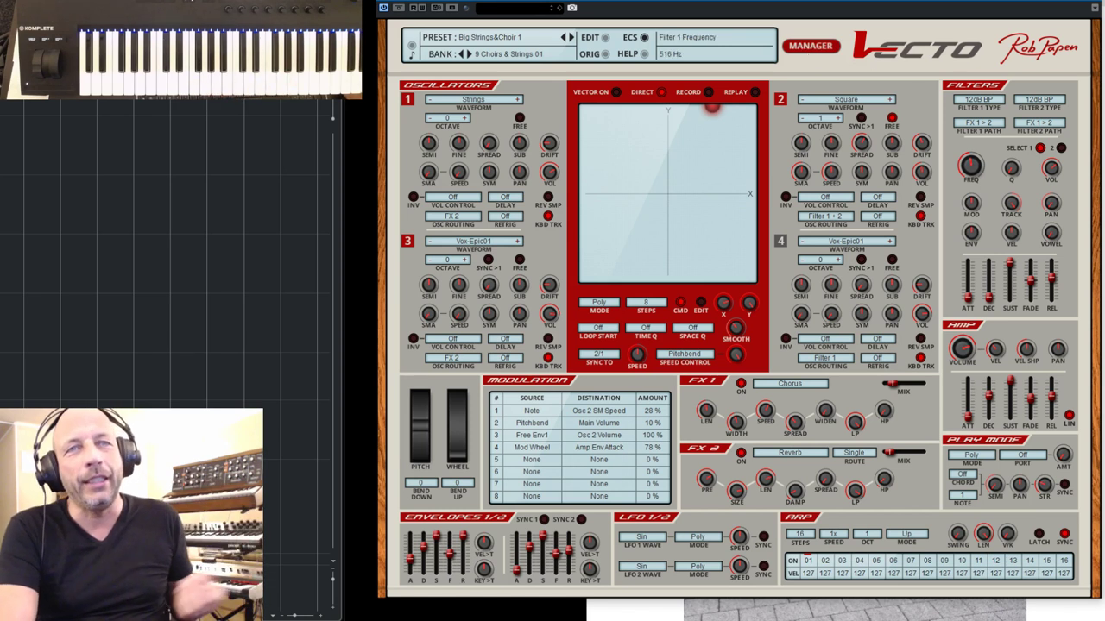
Step: Switch to the photo viewer to look at the house entrance photo, and return to Vecto
{"action": "key", "text": "alt+Tab"}
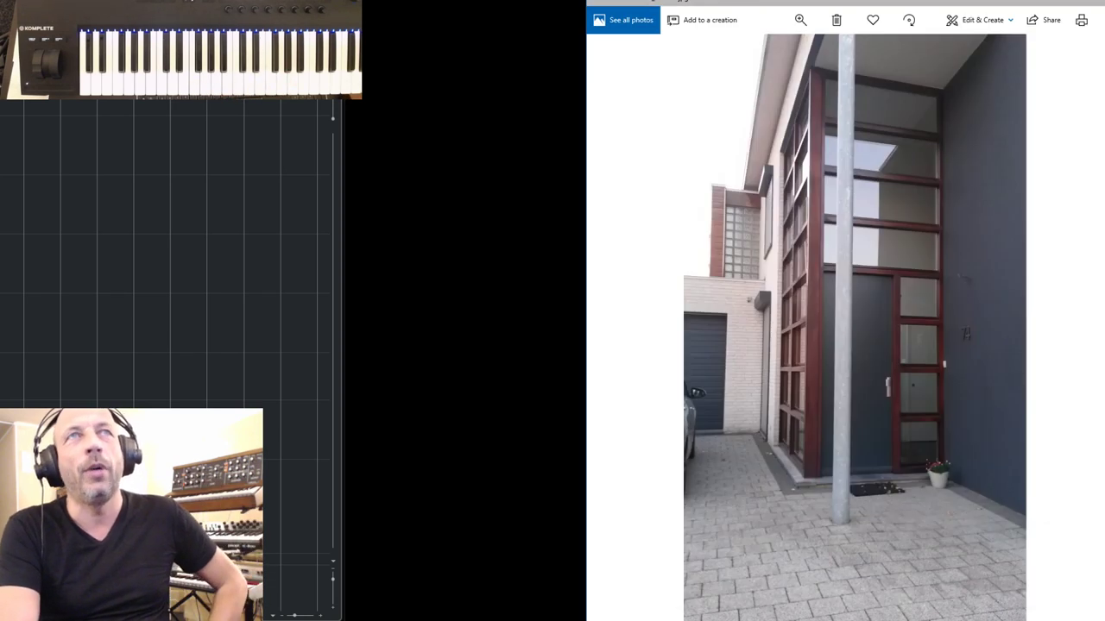
{"action": "key", "text": "alt+Tab"}
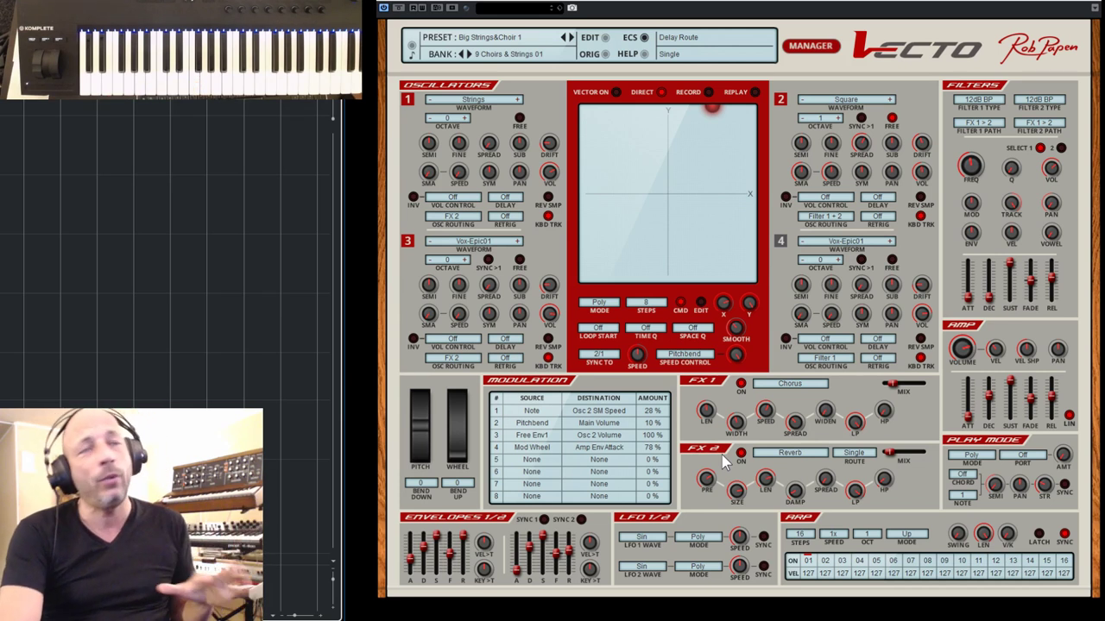
Step: Load preset 004 Another Journey from bank 03 Ambient 01 and show it in the main view
{"action": "left_click", "coordinate": [829, 45]}
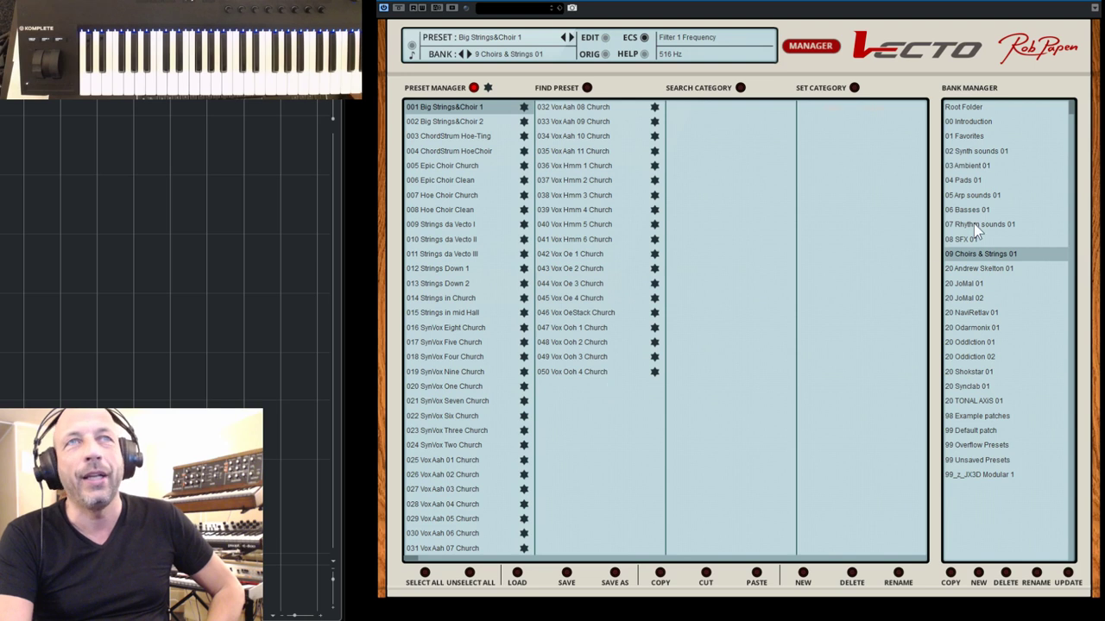
{"action": "left_click", "coordinate": [965, 164]}
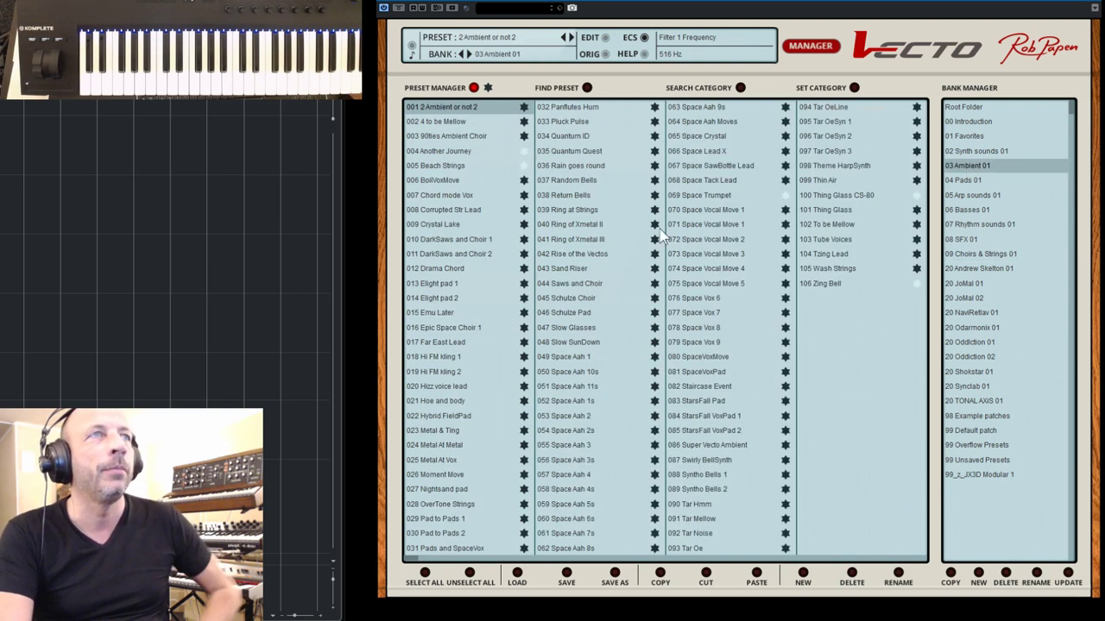
{"action": "left_click", "coordinate": [444, 149]}
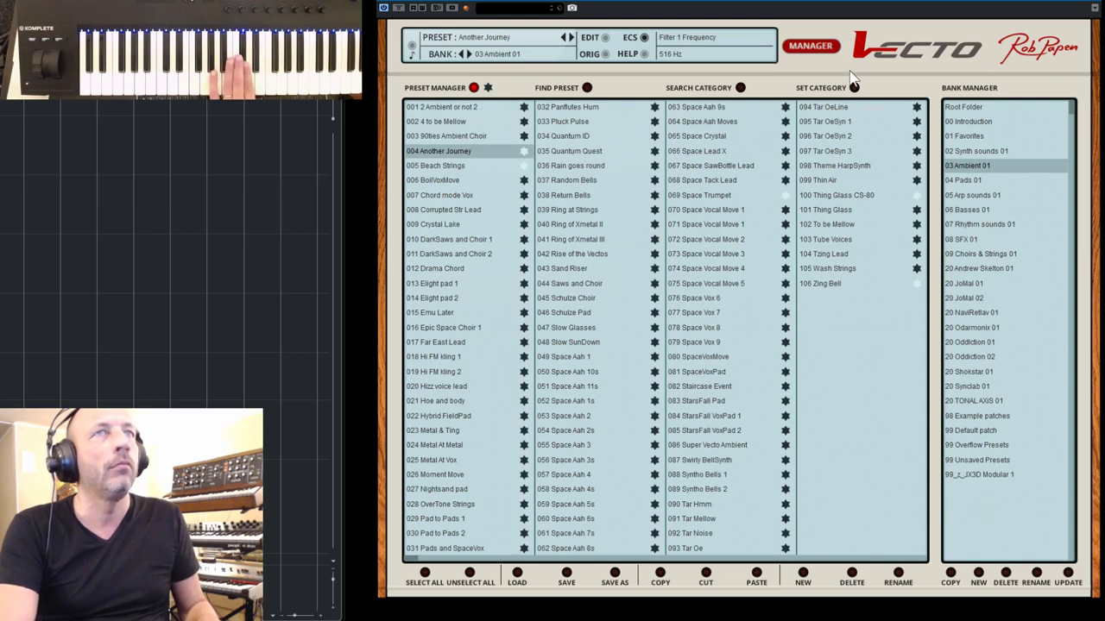
{"action": "left_click", "coordinate": [813, 48]}
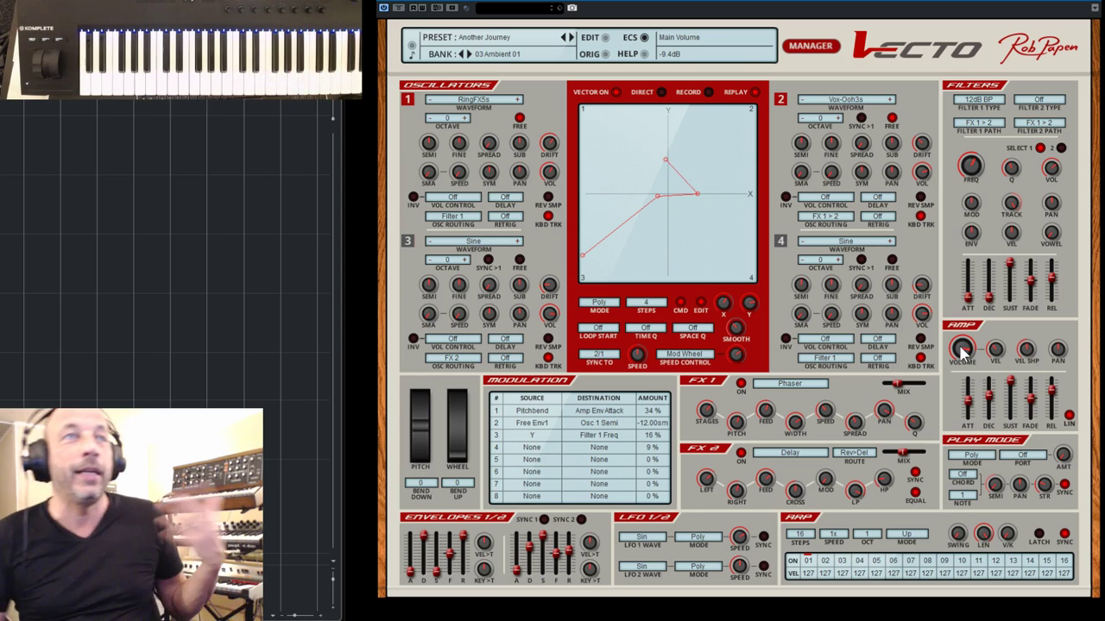
Step: Show the Reverb in FX 2, try its mix at 100D/0W, and set it to 100D/89W
{"action": "left_click", "coordinate": [790, 454]}
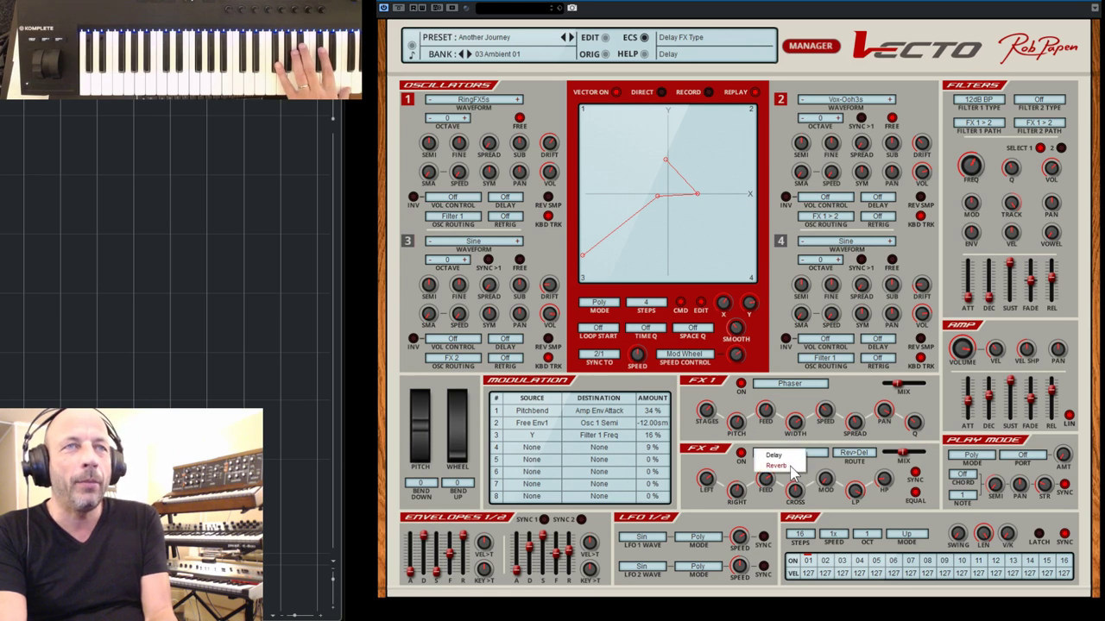
{"action": "left_click", "coordinate": [790, 466]}
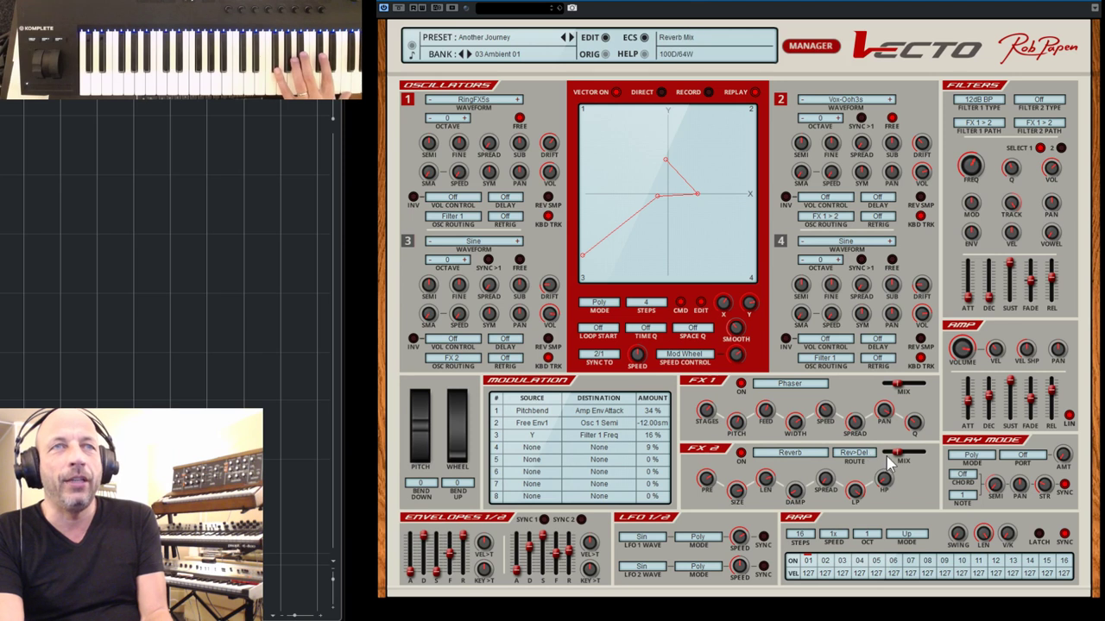
{"action": "left_click_drag", "start_coordinate": [900, 459], "coordinate": [879, 458]}
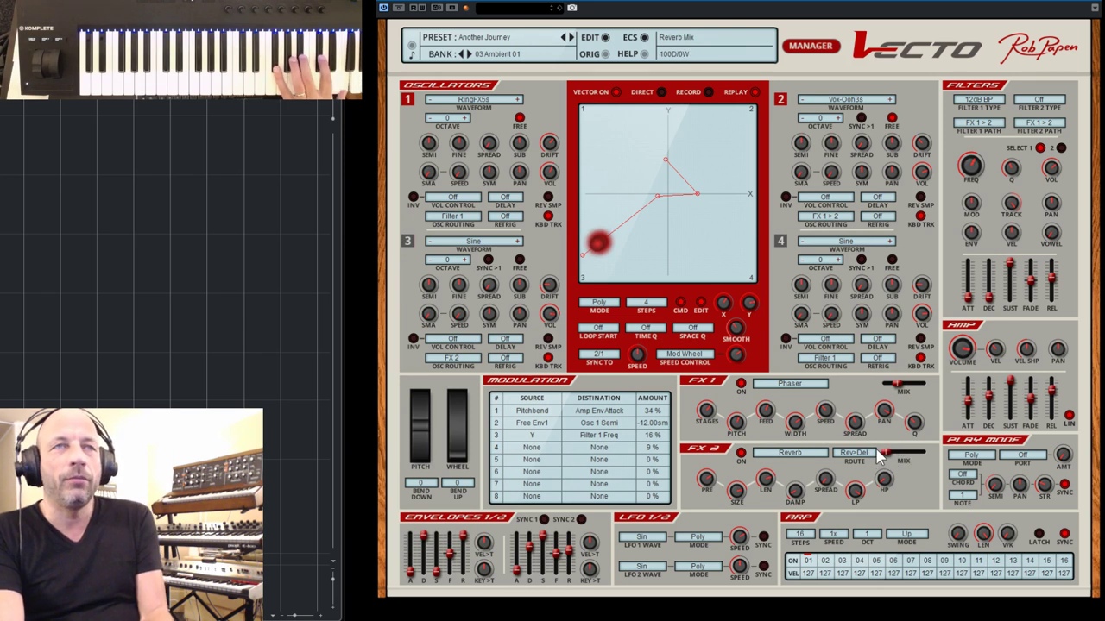
{"action": "left_click_drag", "start_coordinate": [878, 458], "coordinate": [878, 462]}
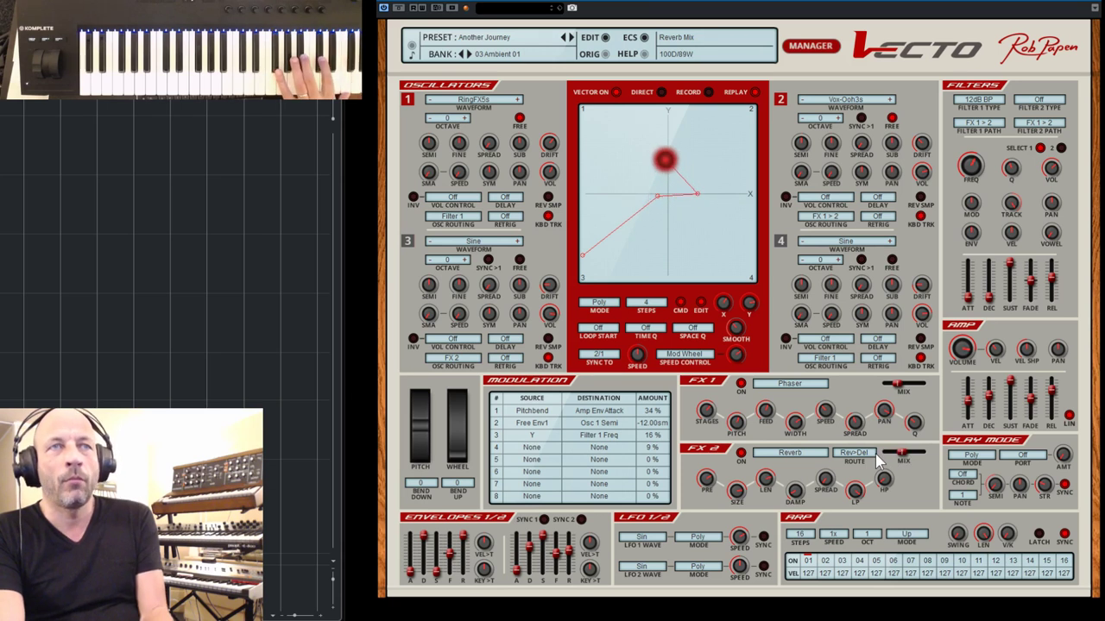
Step: Switch FX 2 to the Delay and set its mix to 86D/100W
{"action": "left_click", "coordinate": [807, 454]}
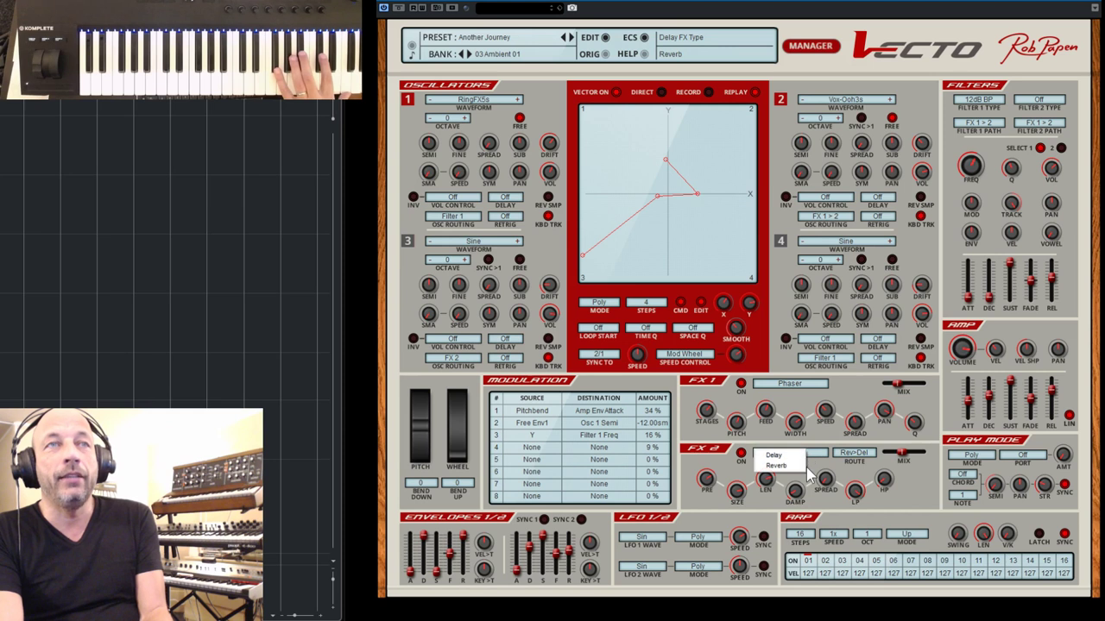
{"action": "left_click", "coordinate": [796, 458]}
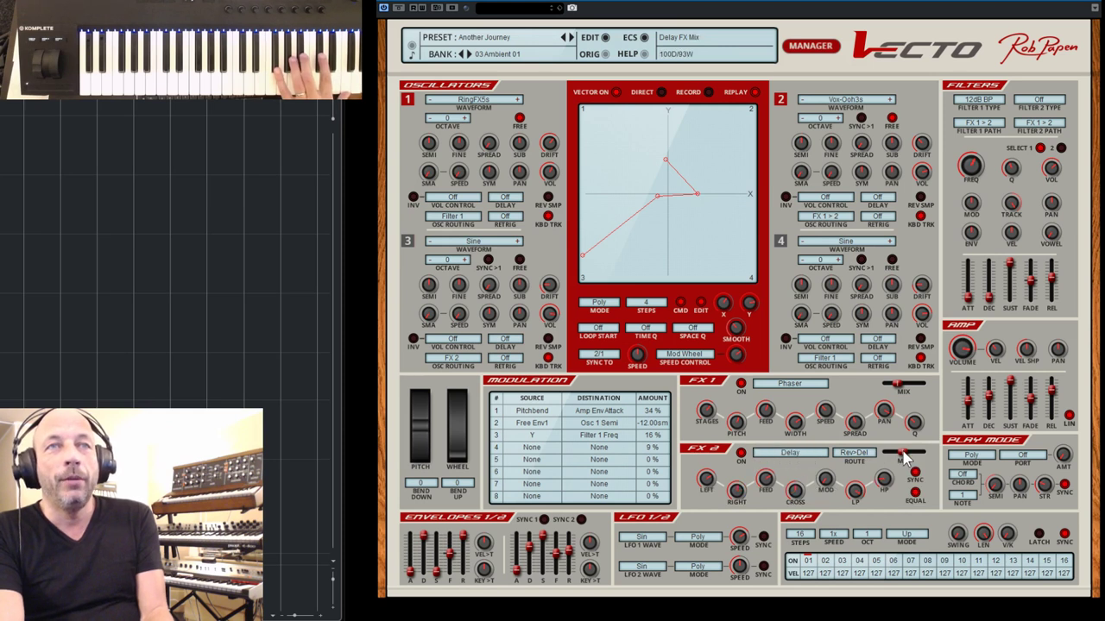
{"action": "left_click_drag", "start_coordinate": [894, 458], "coordinate": [909, 463]}
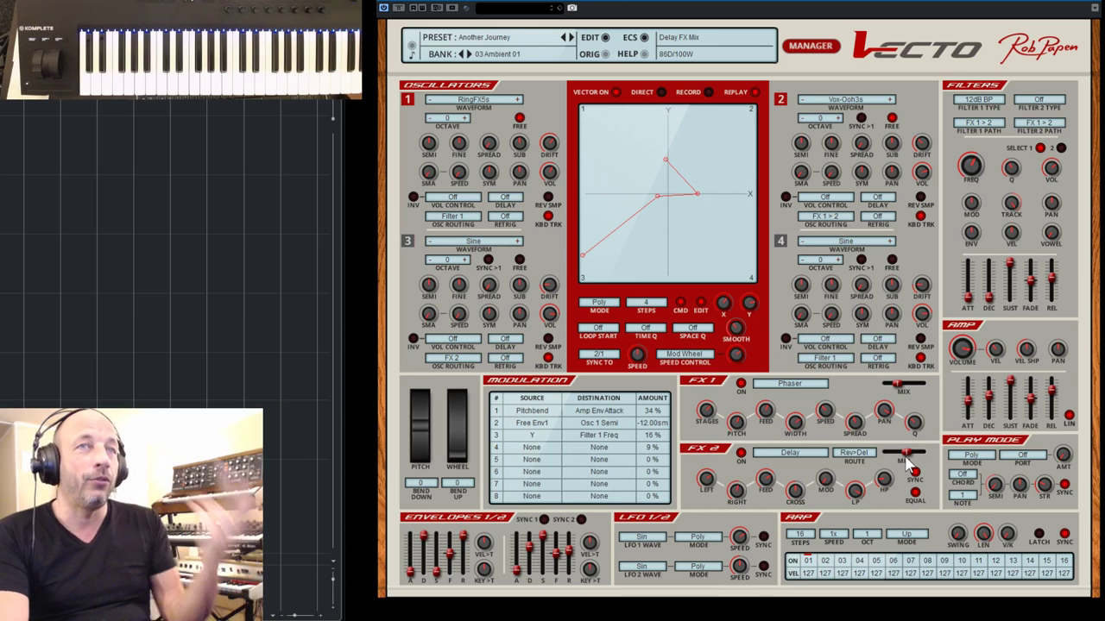
Step: Set the FX 2 route to Del>Rev and adjust the delay mix to 100D/98W
{"action": "left_click", "coordinate": [857, 454]}
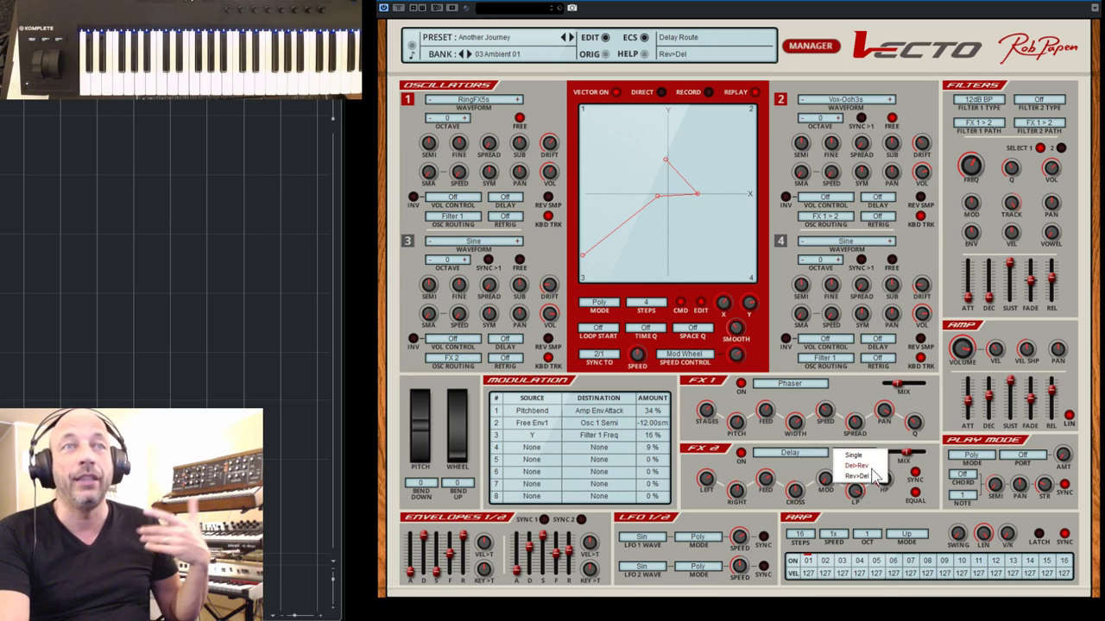
{"action": "left_click", "coordinate": [873, 467]}
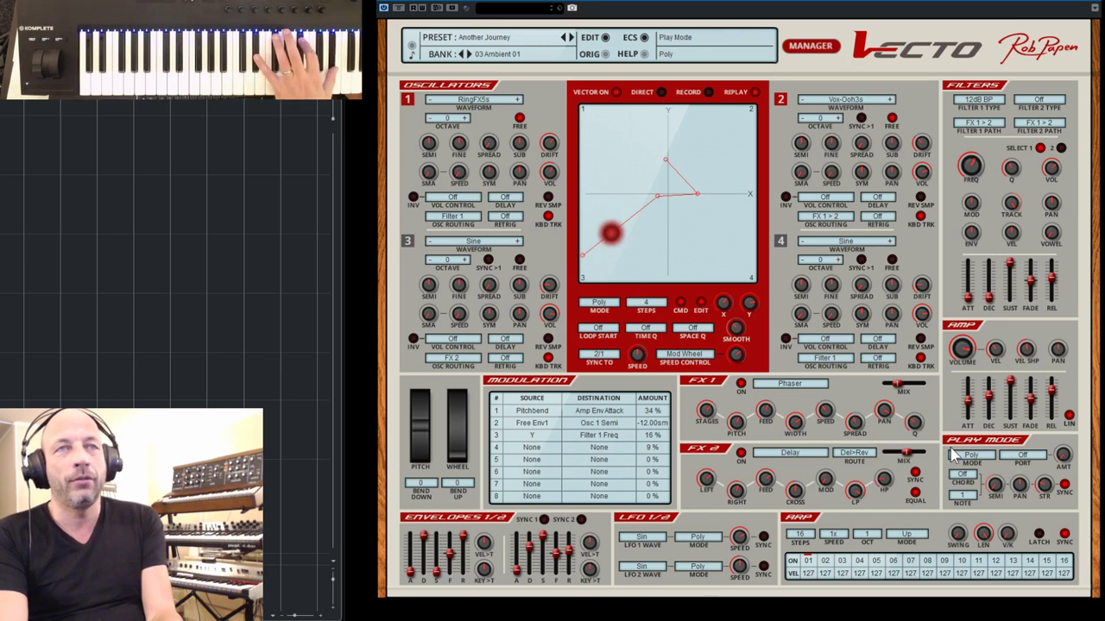
{"action": "mouse_move", "coordinate": [908, 454]}
{"action": "left_mouse_down"}
{"action": "mouse_move", "coordinate": [893, 458]}
{"action": "mouse_move", "coordinate": [906, 456]}
{"action": "left_mouse_up"}
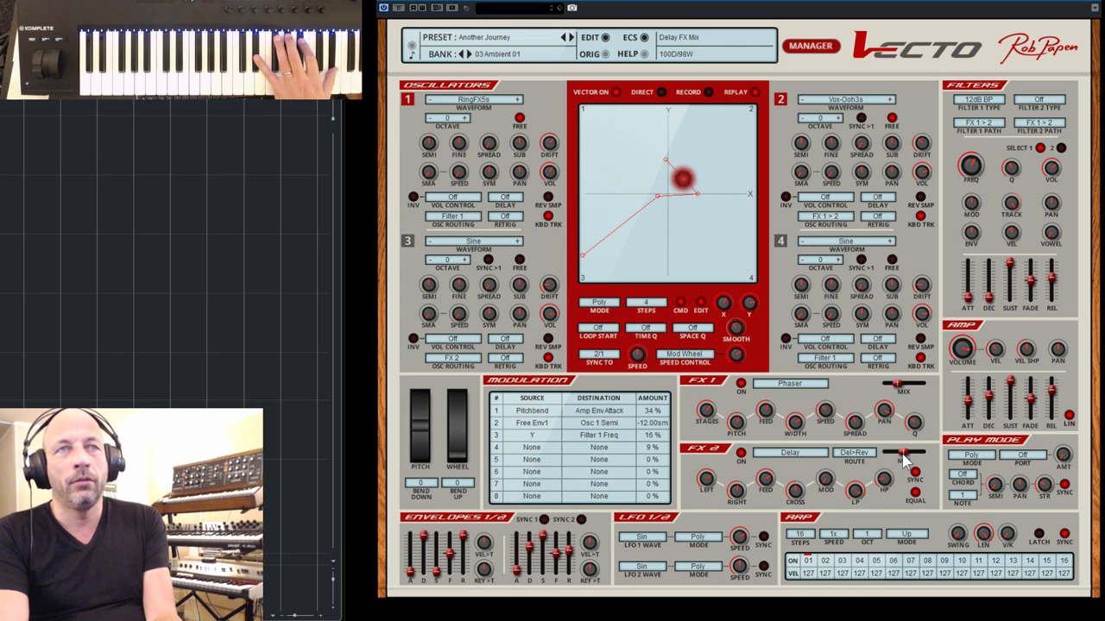
Step: Switch FX 2 to the Reverb and raise its mix toward the wet side
{"action": "left_click", "coordinate": [782, 452]}
{"action": "left_click", "coordinate": [794, 468]}
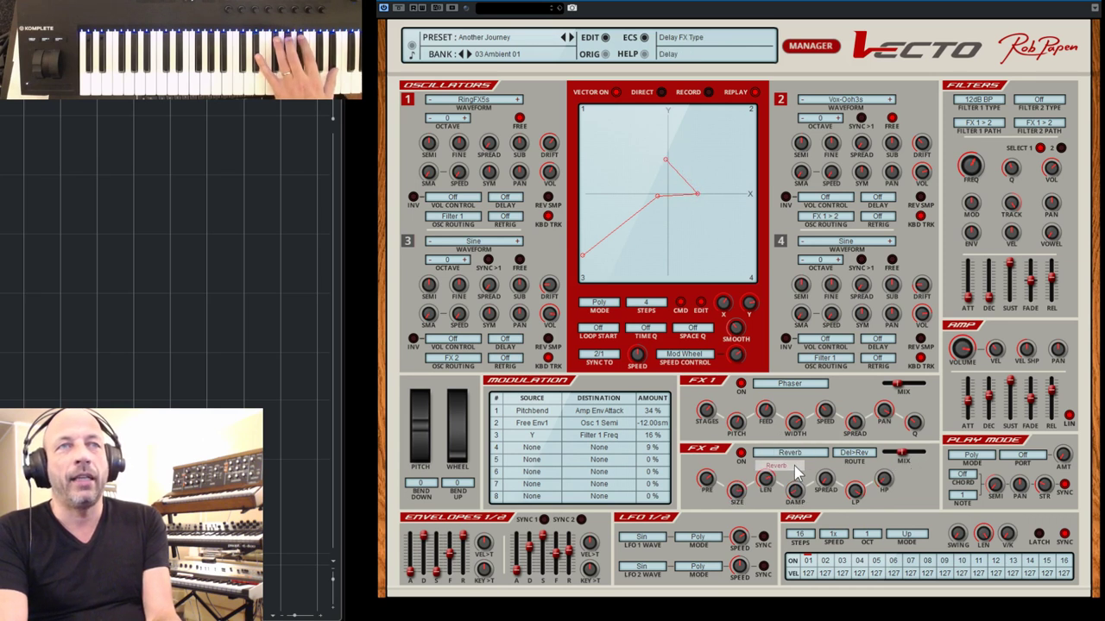
{"action": "left_click", "coordinate": [904, 455]}
{"action": "left_click_drag", "start_coordinate": [907, 462], "coordinate": [913, 464]}
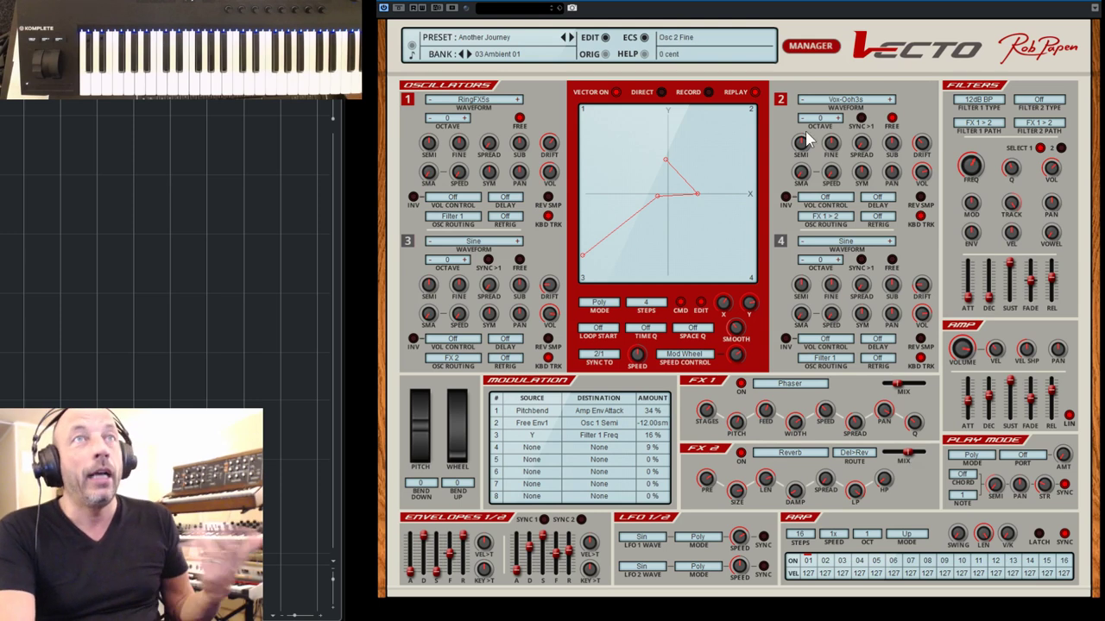
Step: Load preset 104 Tzing Lead from bank 03 Ambient 01 and show its settings in the main view
{"action": "left_click", "coordinate": [811, 47]}
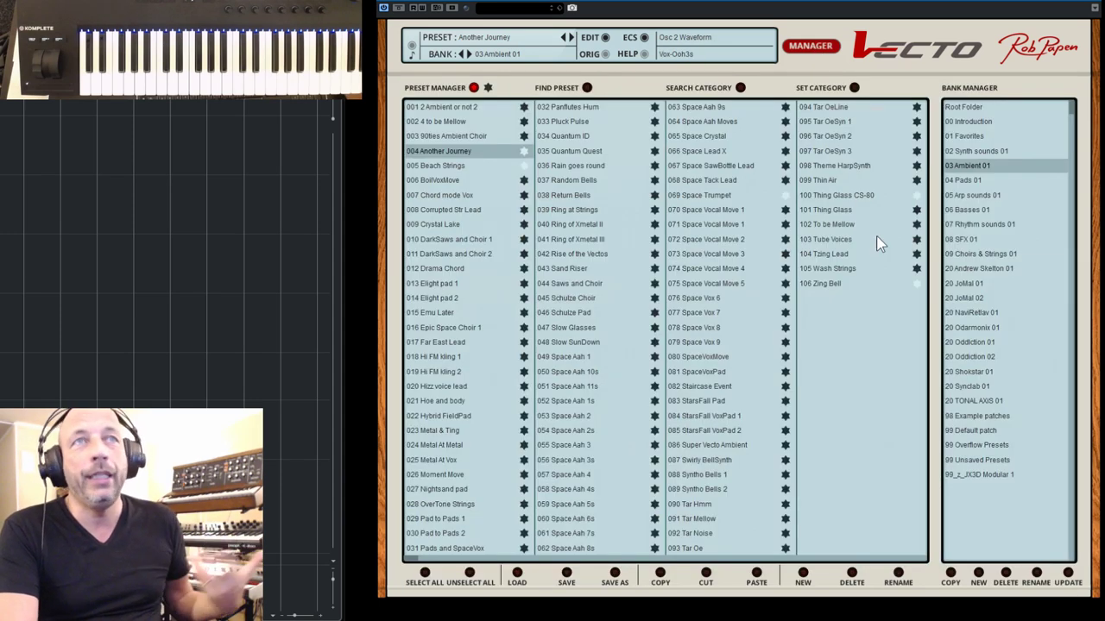
{"action": "left_click", "coordinate": [829, 254]}
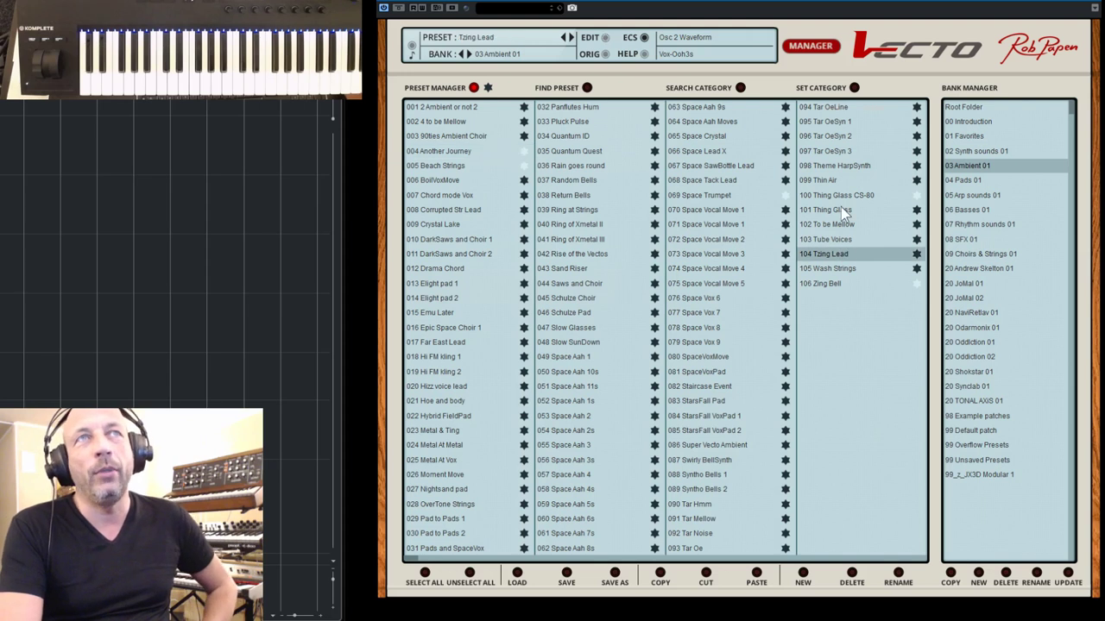
{"action": "left_click", "coordinate": [811, 49]}
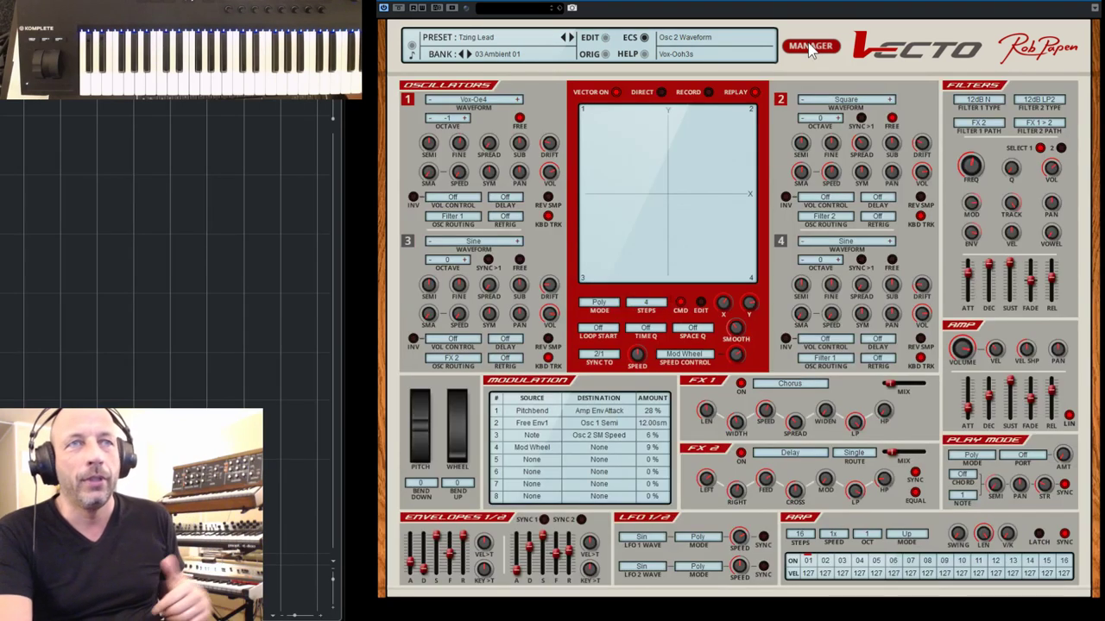
Step: Load preset 090 Tar Hmm from bank 03 Ambient 01 and show it in the main view
{"action": "left_click", "coordinate": [818, 50]}
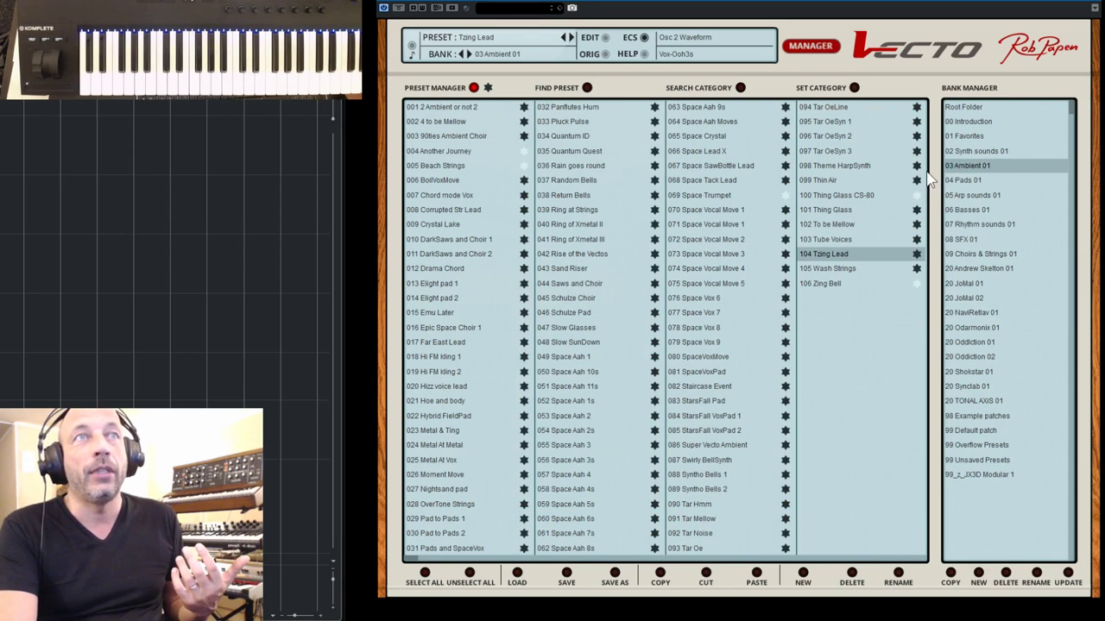
{"action": "left_click", "coordinate": [688, 505]}
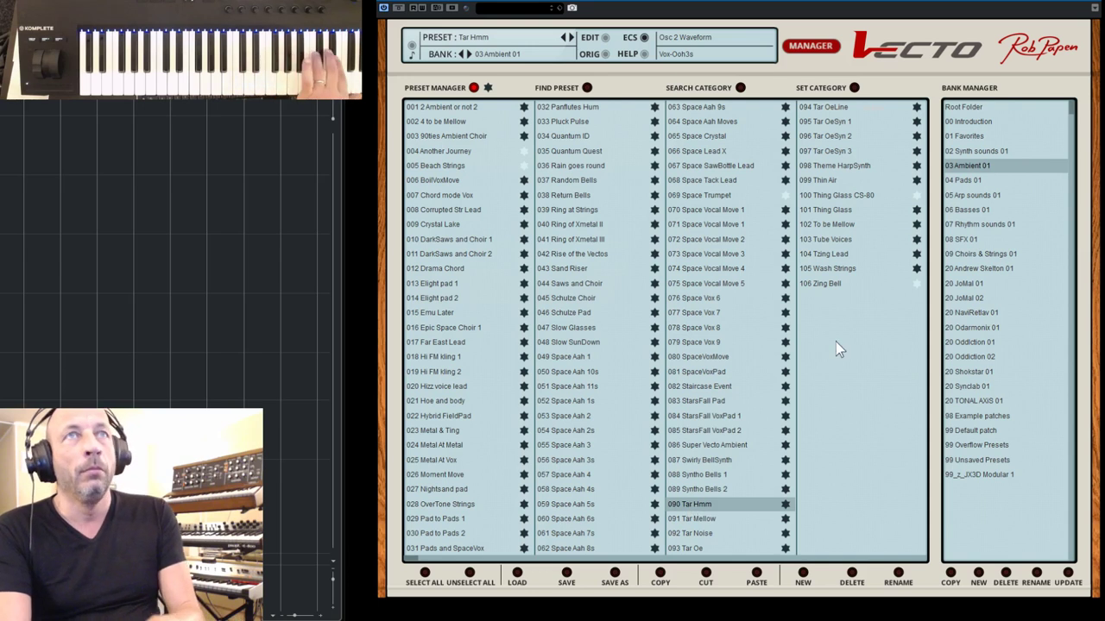
{"action": "left_click", "coordinate": [810, 49]}
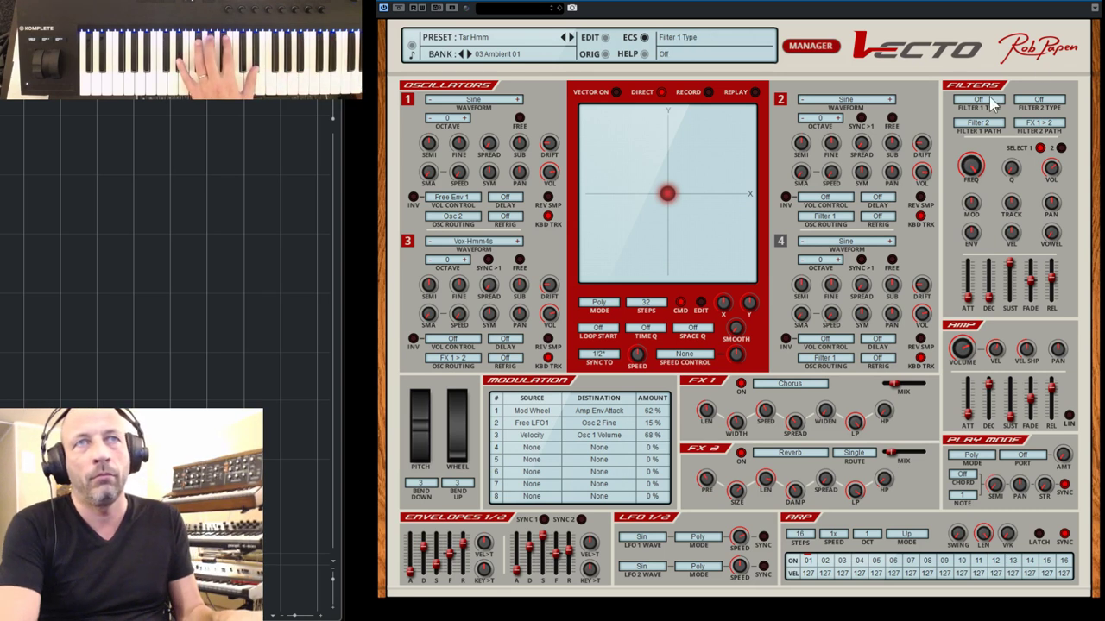
Step: Return from the Tar Hmm settings to the preset manager listing bank 03 Ambient 01
{"action": "scroll", "coordinate": [968, 342], "scroll_direction": "up", "scroll_amount": 5}
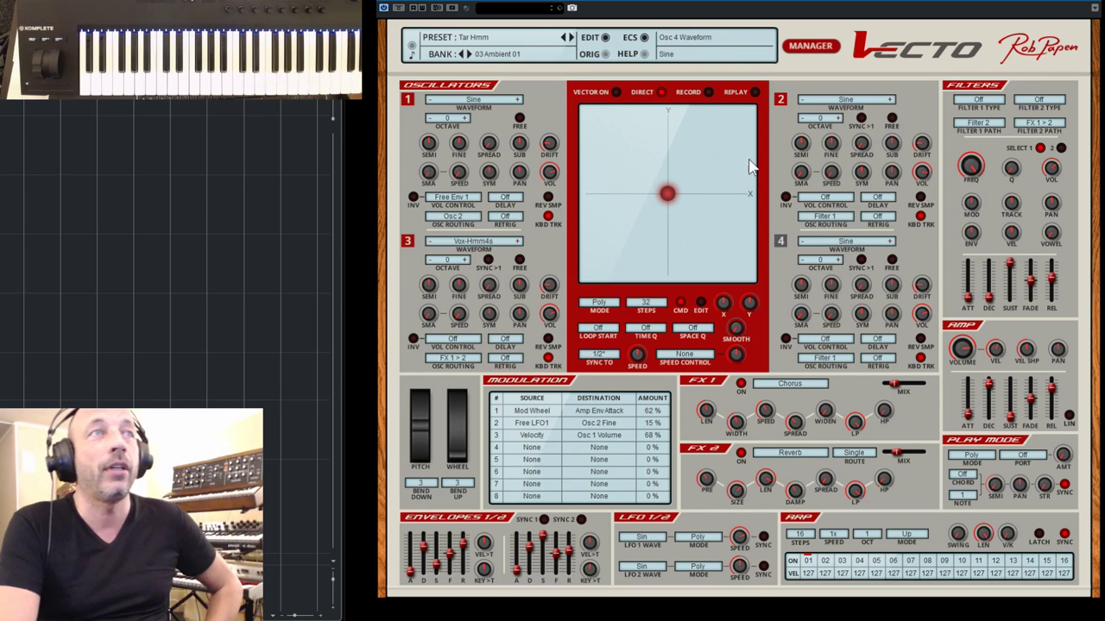
{"action": "left_click", "coordinate": [820, 49]}
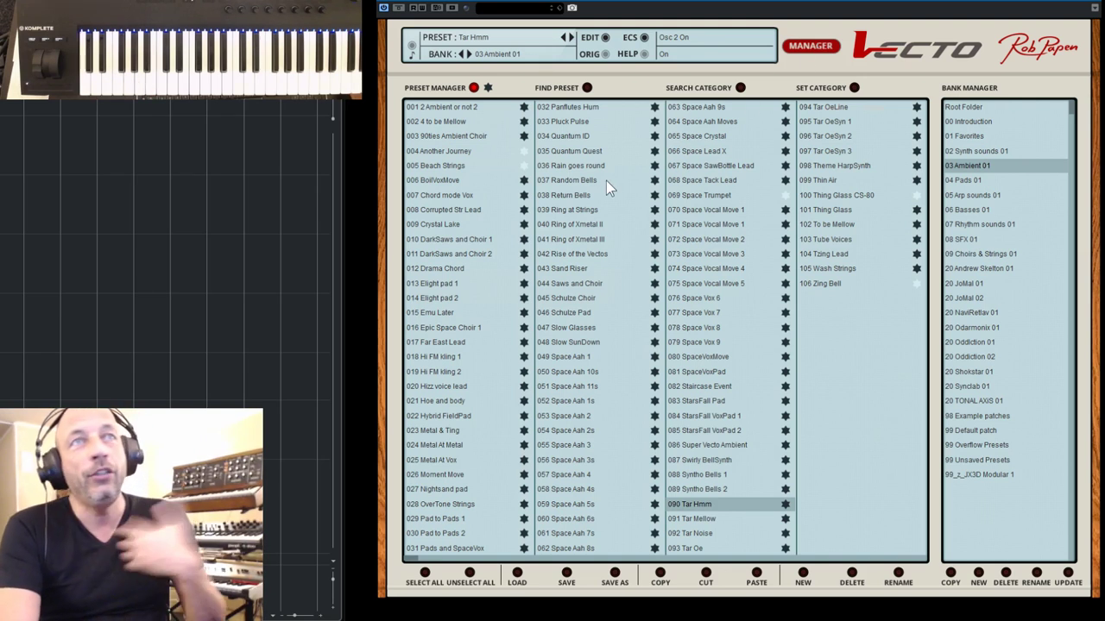
Step: Mark 046 Schulze Pad in bank 03 Ambient 01 as a favourite, and load and favourite 044 Vox Oe 3 Church in bank 09 Choirs & Strings 01
{"action": "left_click", "coordinate": [523, 166]}
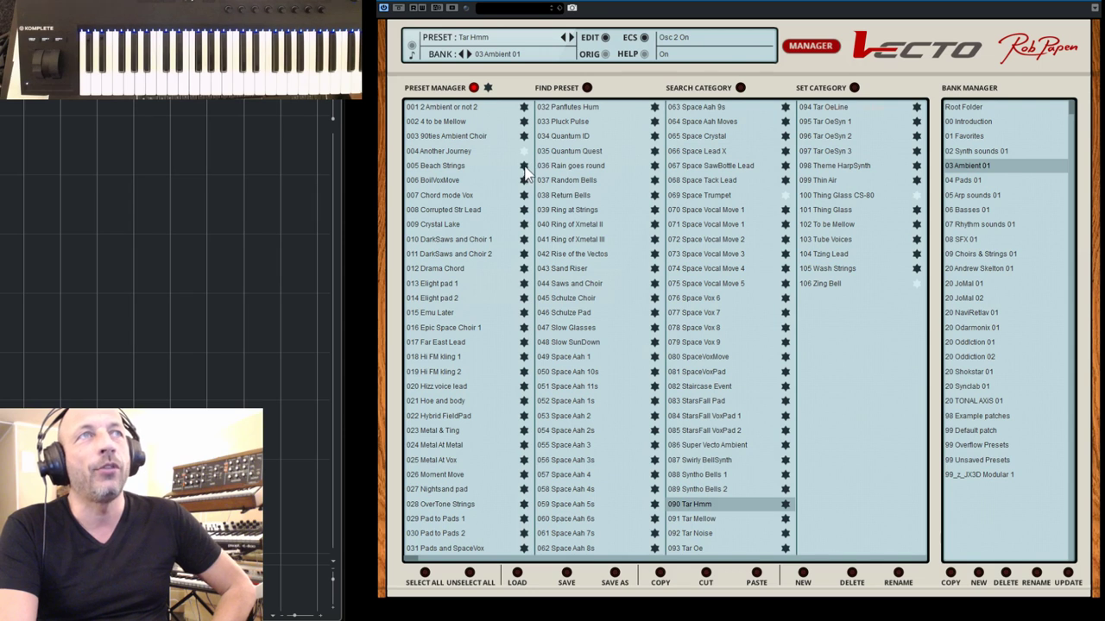
{"action": "left_click", "coordinate": [654, 313]}
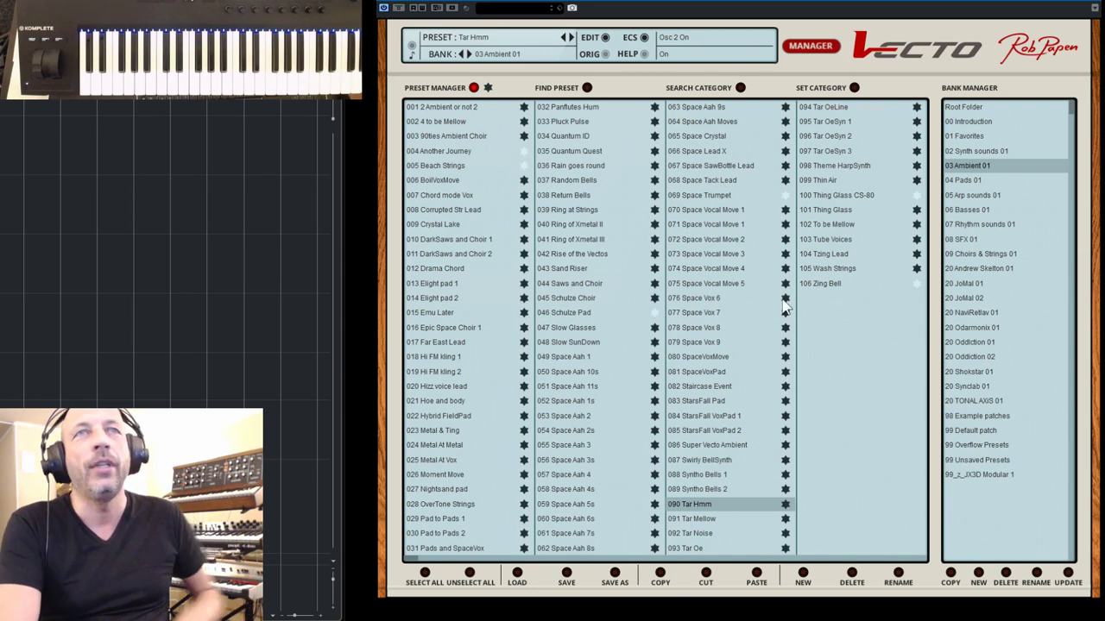
{"action": "left_click", "coordinate": [955, 253]}
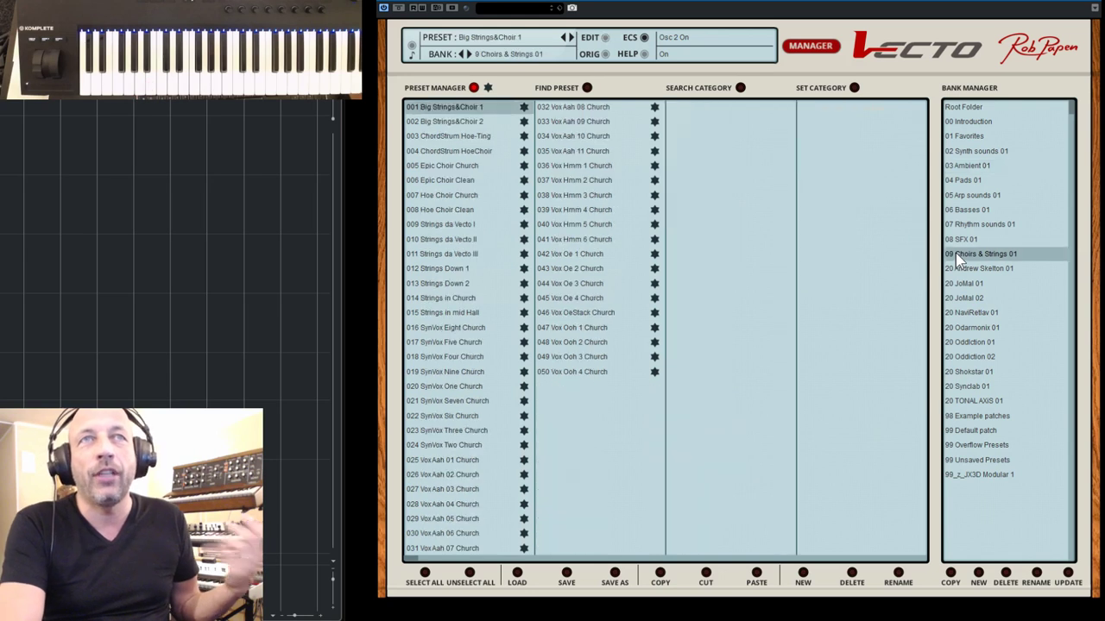
{"action": "left_click", "coordinate": [587, 284]}
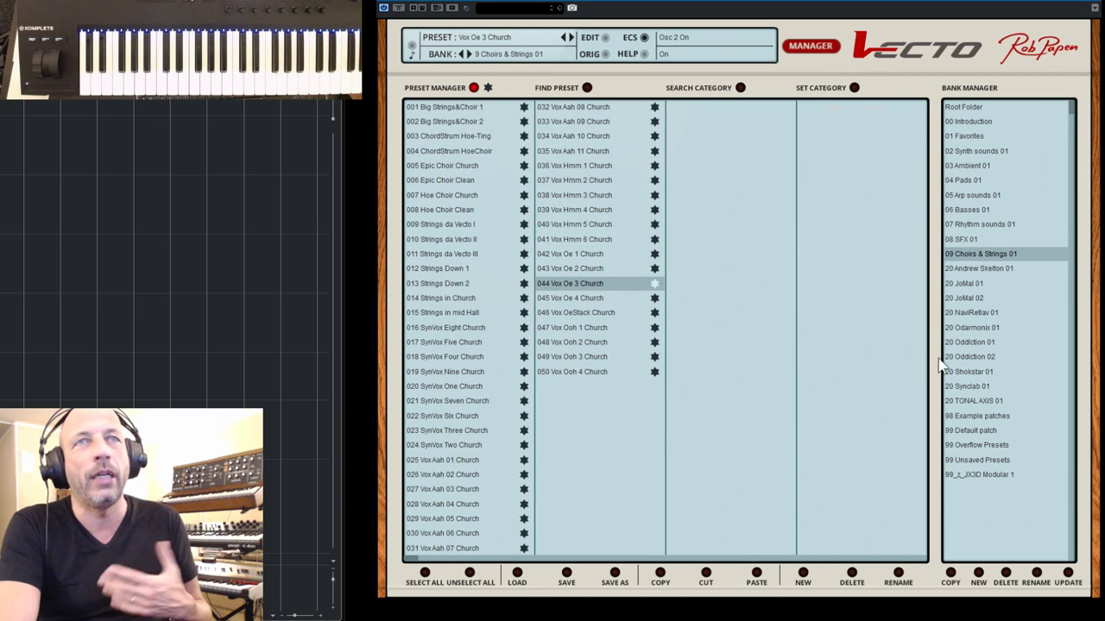
Step: Look into bank 20 Oddiction 02, and mark preset 010 [drone-fx]--Of Evil Orig in bank 20 Synclab 01 as a favourite
{"action": "left_click", "coordinate": [967, 358]}
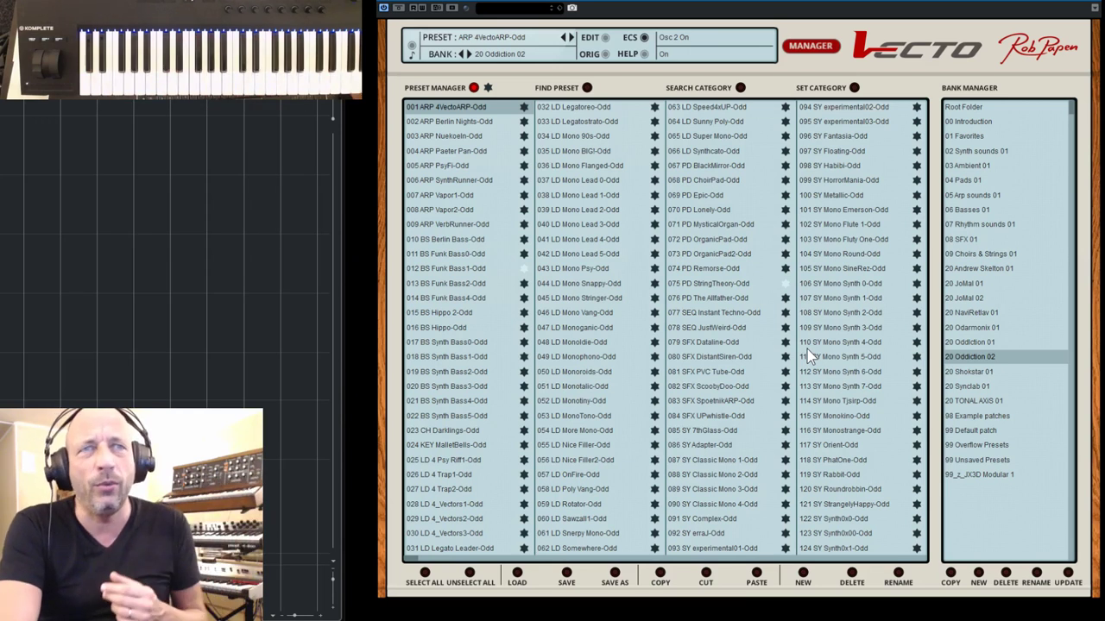
{"action": "left_click", "coordinate": [965, 385]}
{"action": "left_click", "coordinate": [524, 239]}
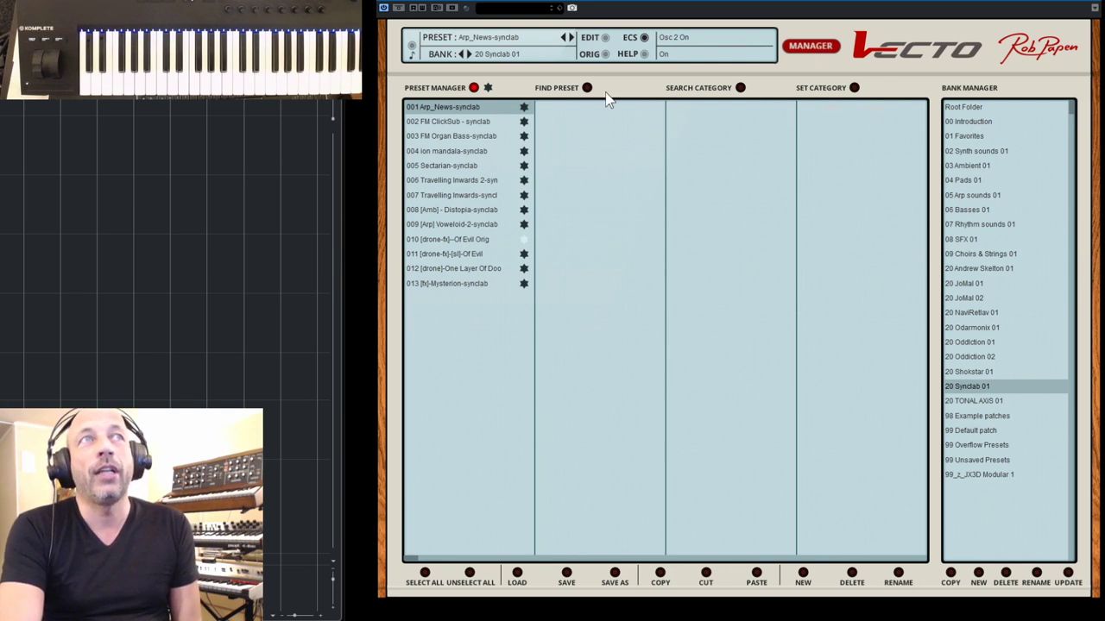
Step: Show the settings of the Arp_News-synclab preset in the main synth view
{"action": "left_click", "coordinate": [808, 50]}
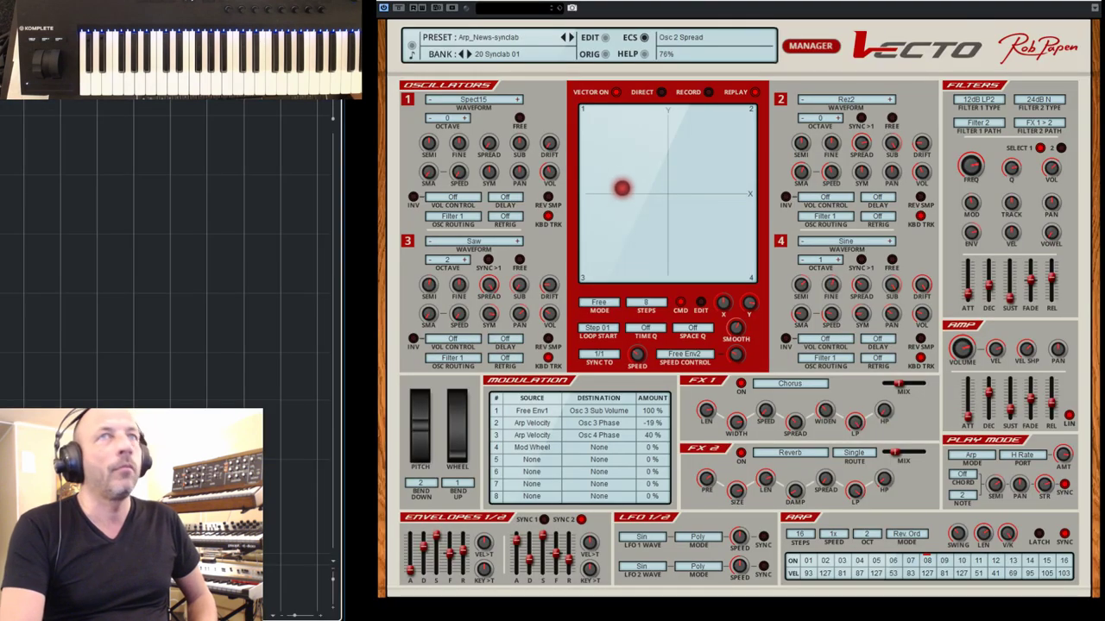
{"action": "left_click", "coordinate": [1093, 8]}
{"action": "left_click", "coordinate": [1060, 28]}
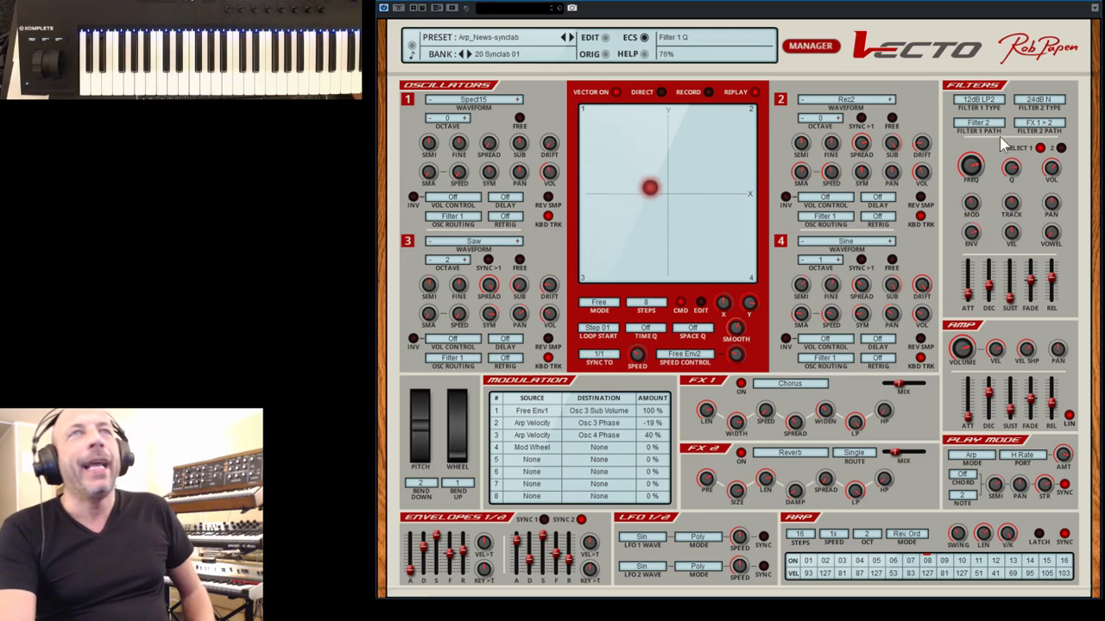
Step: Load preset 079 WTFM JoMal from bank 20 JoMal 02
{"action": "left_click", "coordinate": [812, 48]}
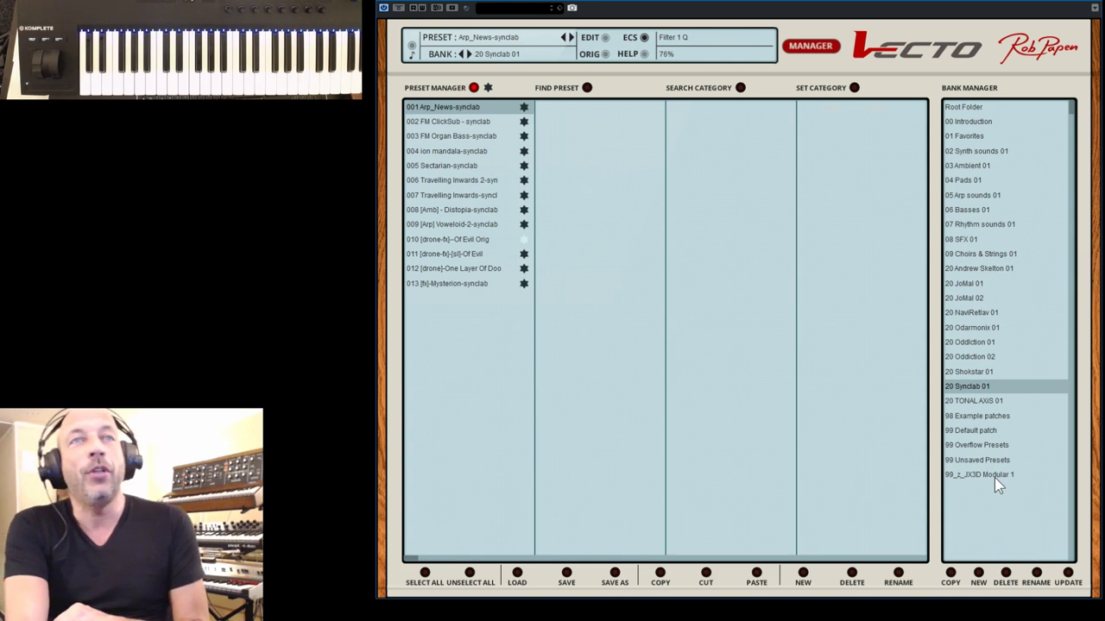
{"action": "left_click", "coordinate": [964, 299]}
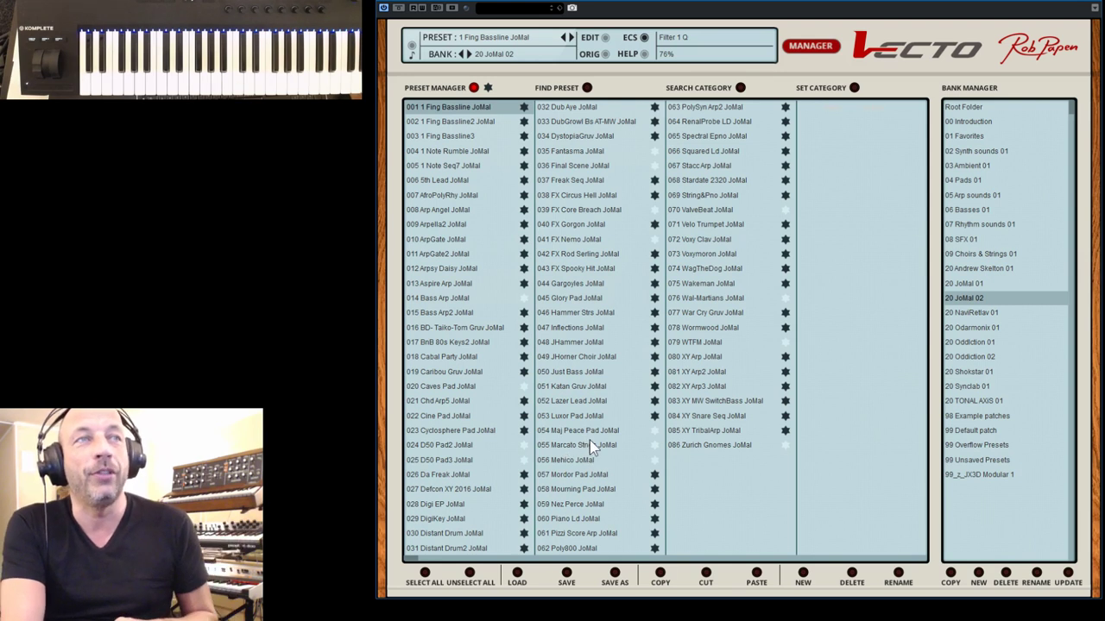
{"action": "left_click", "coordinate": [694, 340]}
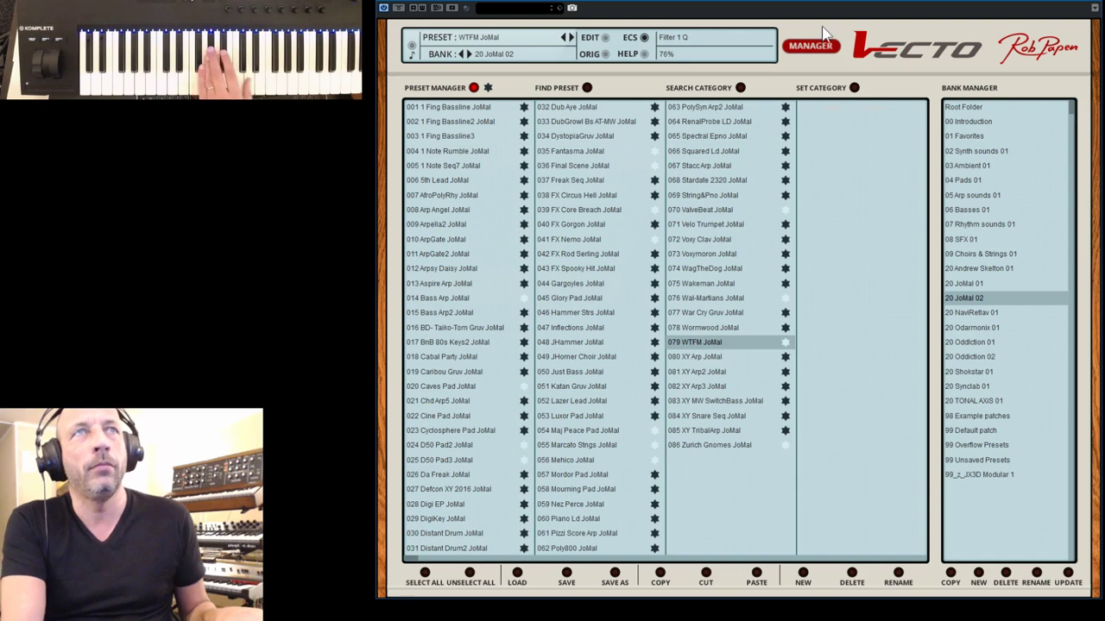
Step: Show the WTFM JoMal preset in the main view and set its XY play mode to Mono
{"action": "left_click", "coordinate": [820, 40]}
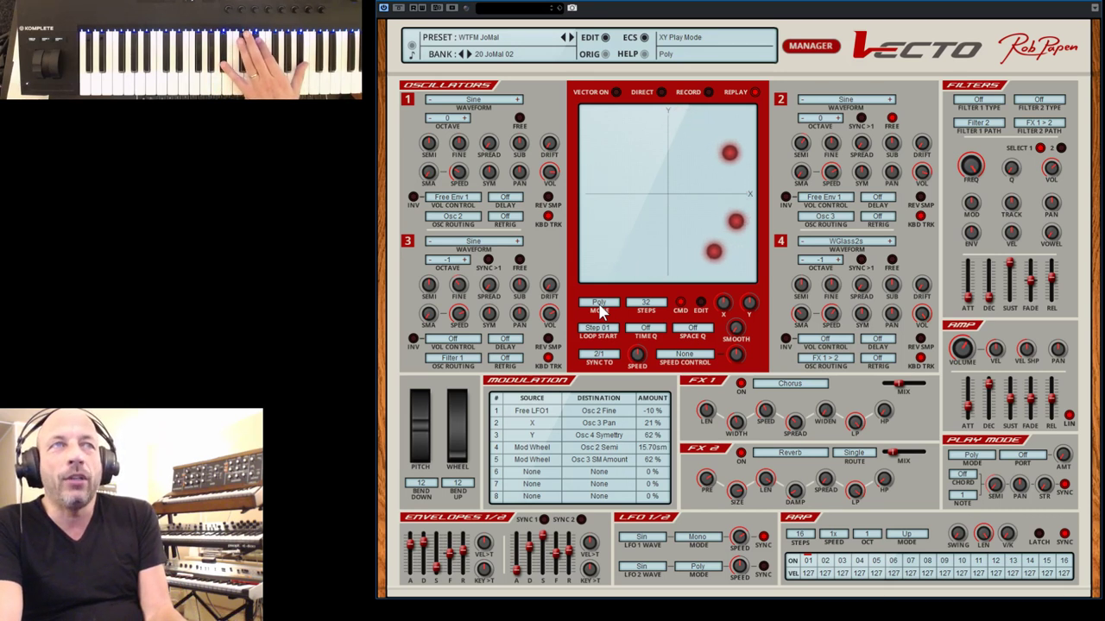
{"action": "left_click", "coordinate": [600, 308]}
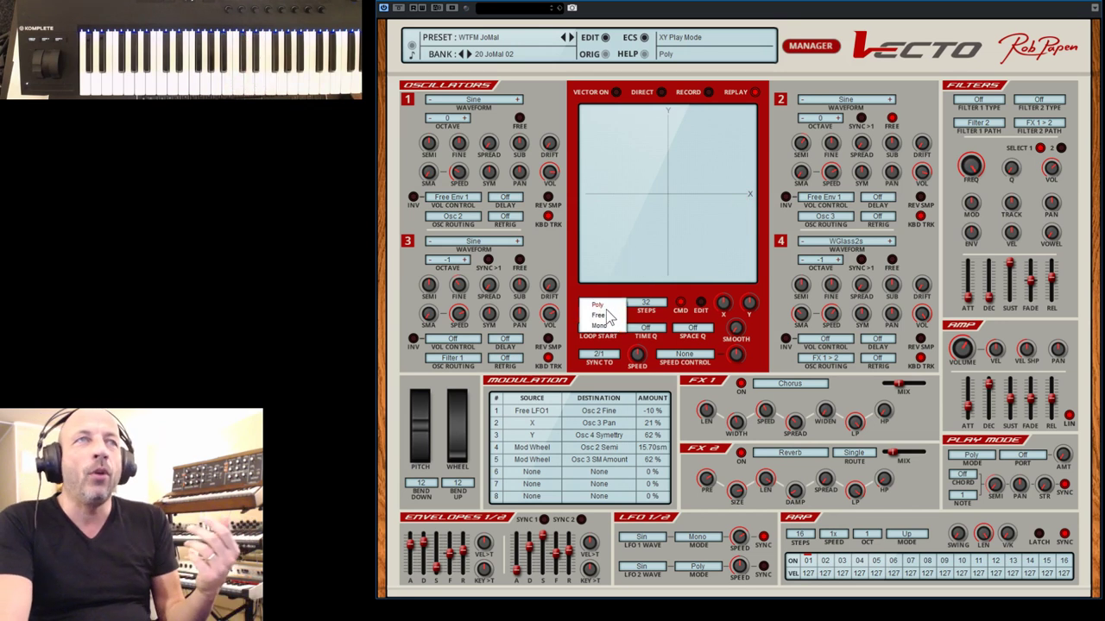
{"action": "left_click", "coordinate": [607, 325]}
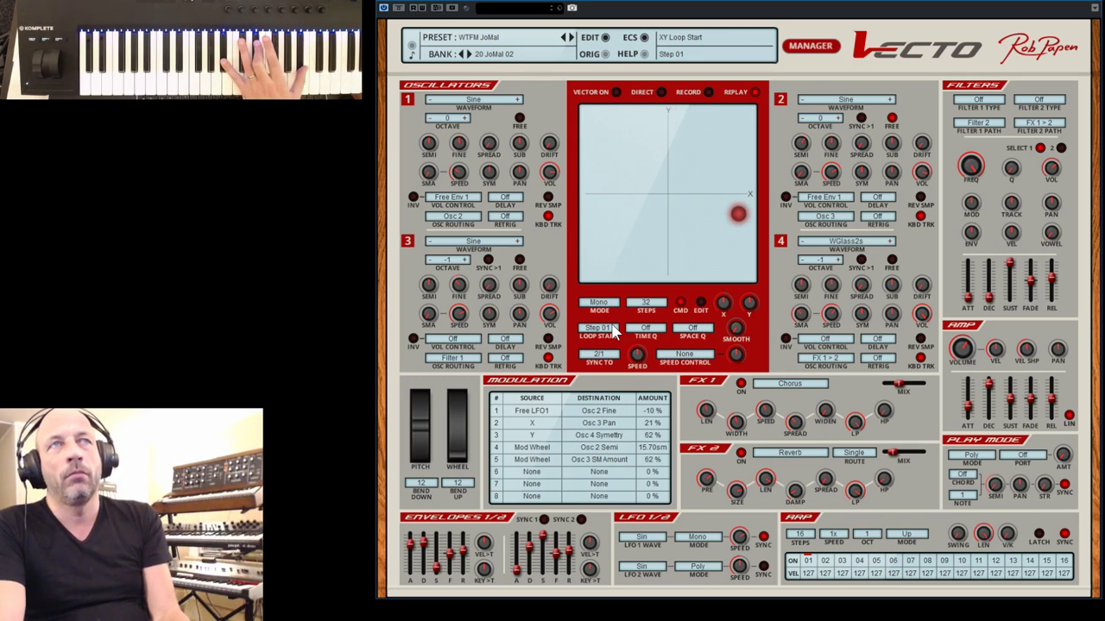
Step: Load preset 006 BoilVoxMove from bank 03 Ambient 01 and show its settings in the main view
{"action": "left_click", "coordinate": [816, 49]}
{"action": "left_click", "coordinate": [975, 152]}
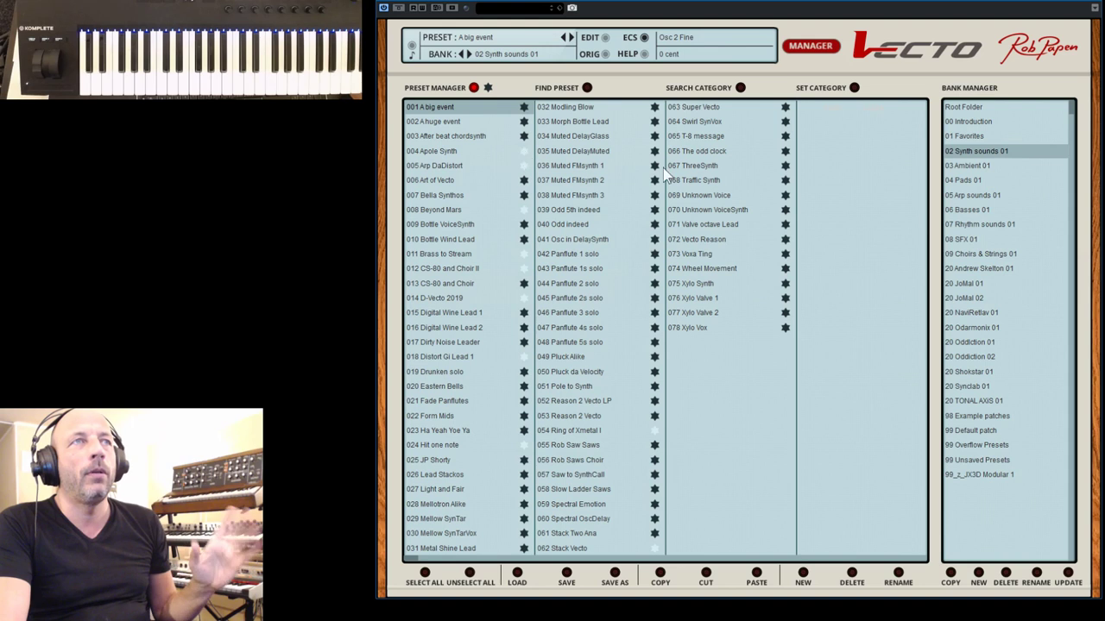
{"action": "left_click", "coordinate": [949, 166]}
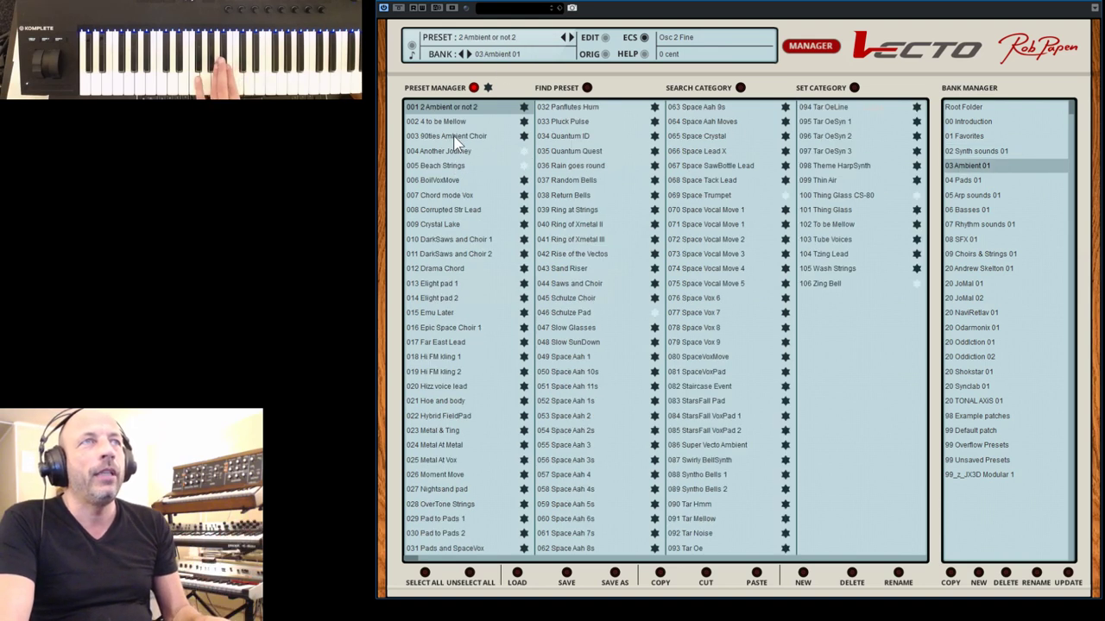
{"action": "left_click", "coordinate": [444, 180]}
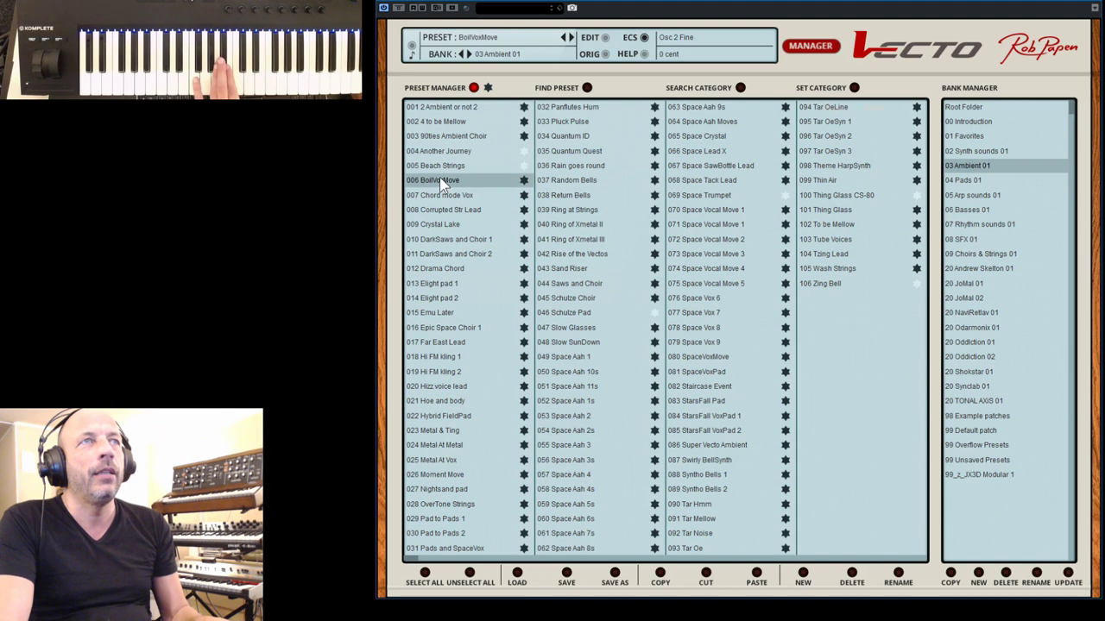
{"action": "left_click", "coordinate": [799, 50]}
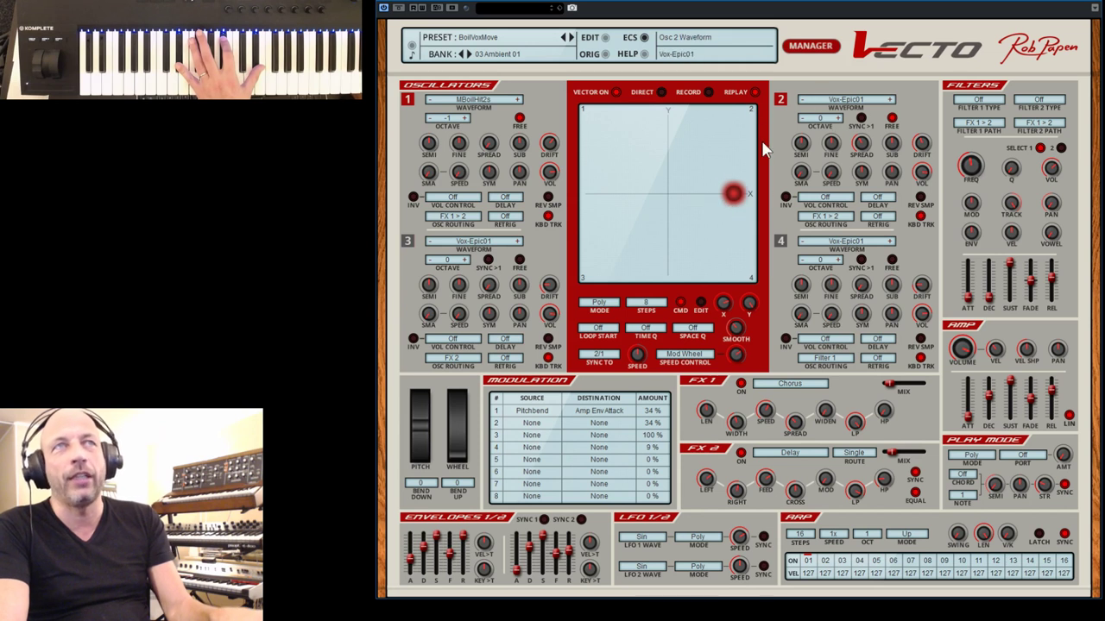
Step: Try the BoilVoxMove preset's XY play mode in Mono and in Free
{"action": "left_click", "coordinate": [607, 305]}
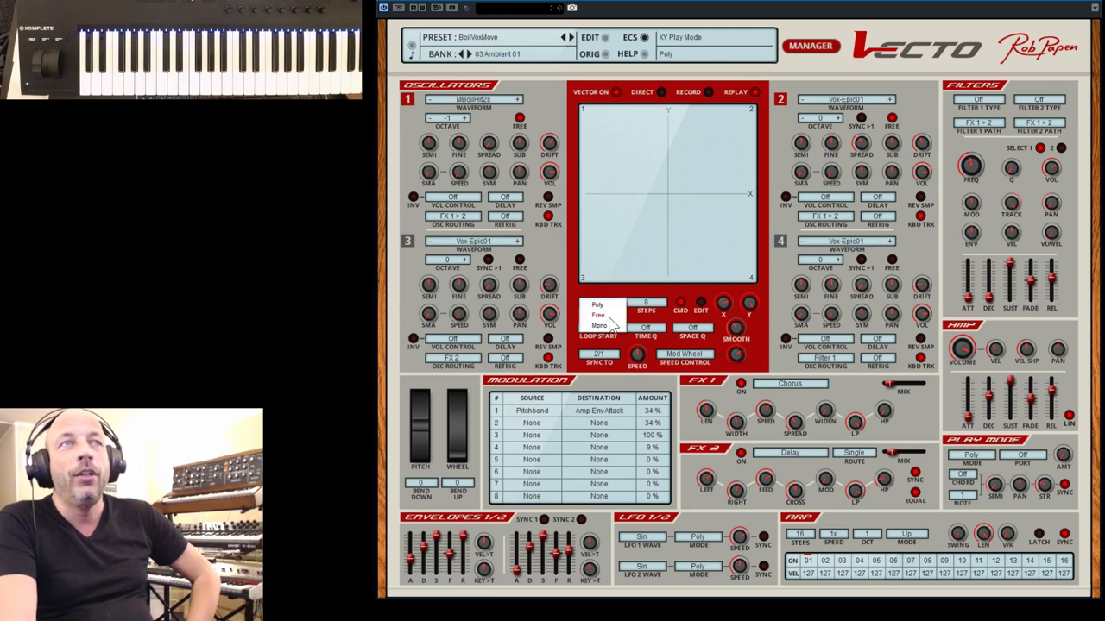
{"action": "left_click", "coordinate": [609, 327]}
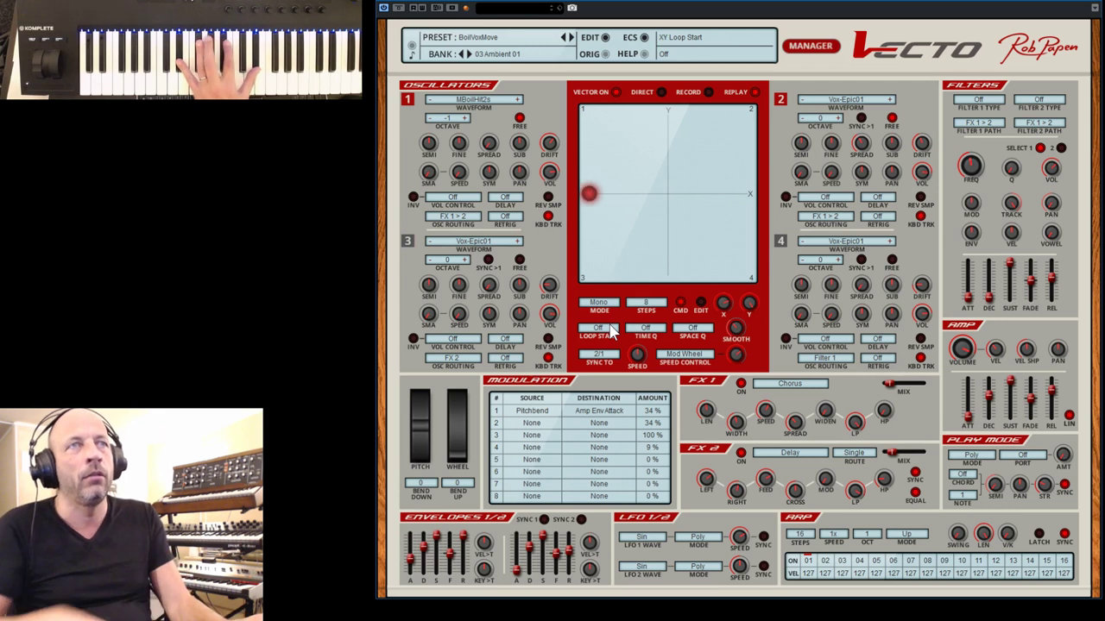
{"action": "left_click", "coordinate": [614, 306]}
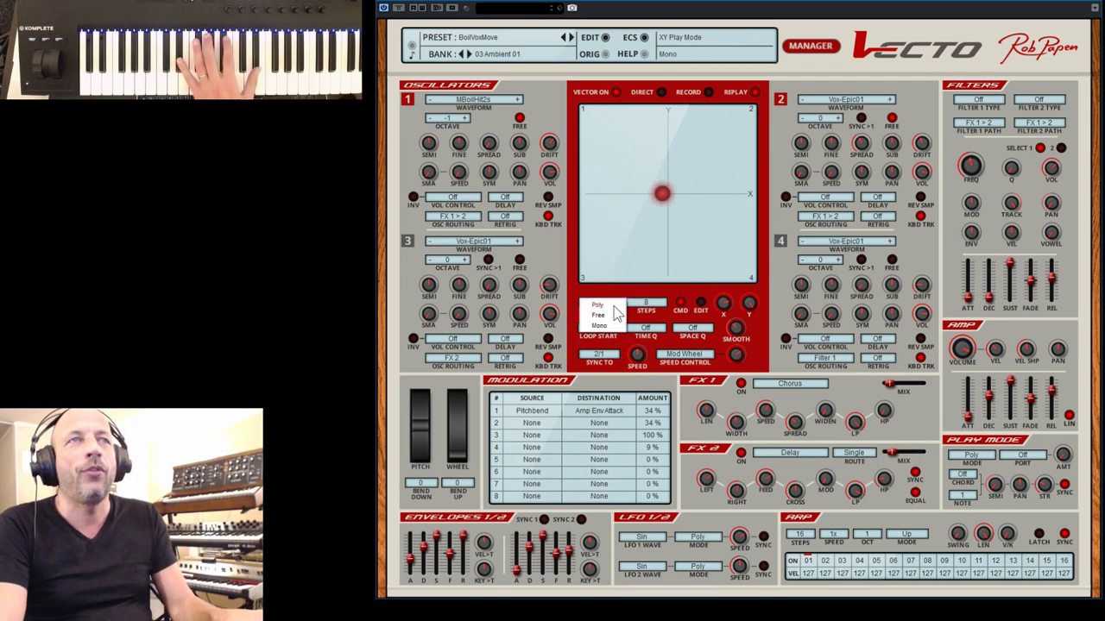
{"action": "left_click", "coordinate": [615, 315]}
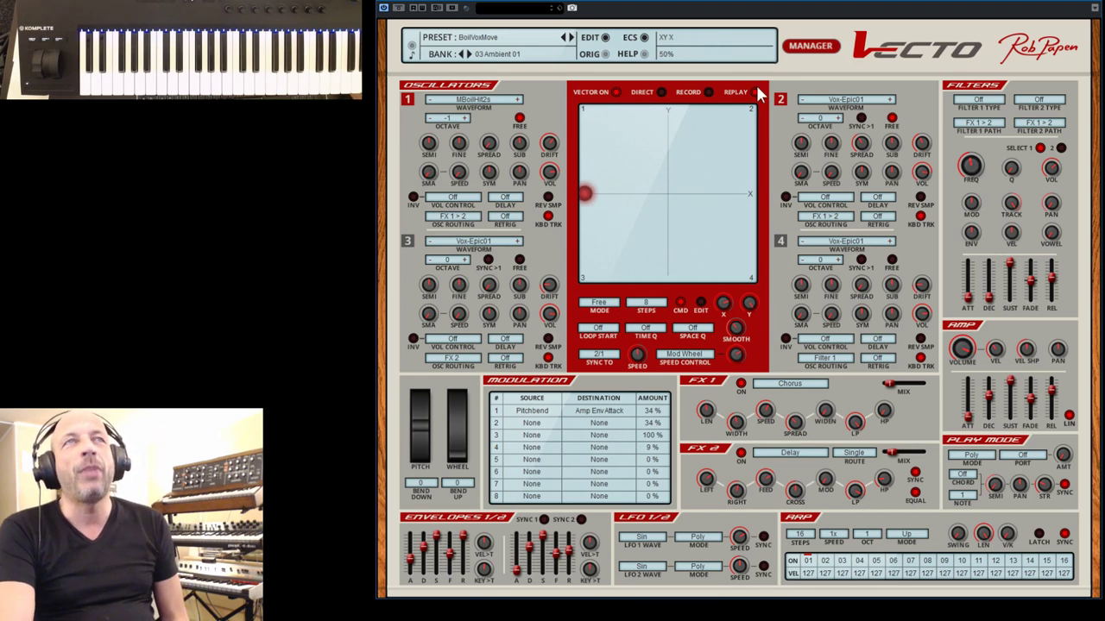
Step: Edit the XY path by moving one step point above and one below the X axis, and set the play mode to Poly
{"action": "left_click", "coordinate": [700, 304]}
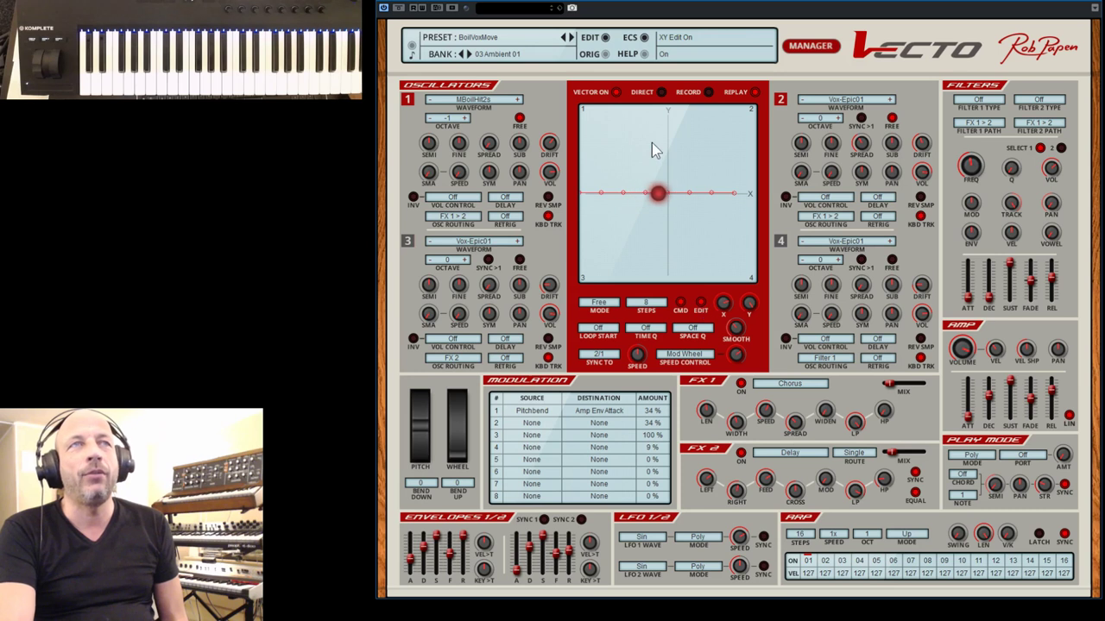
{"action": "left_click_drag", "start_coordinate": [690, 193], "coordinate": [681, 150]}
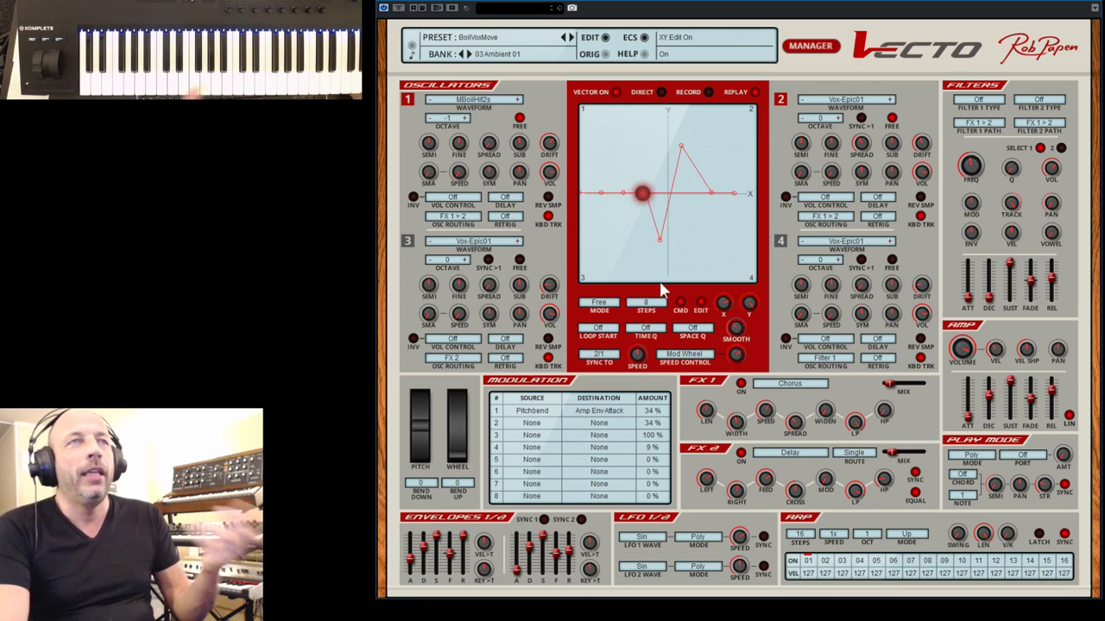
{"action": "left_click", "coordinate": [599, 307]}
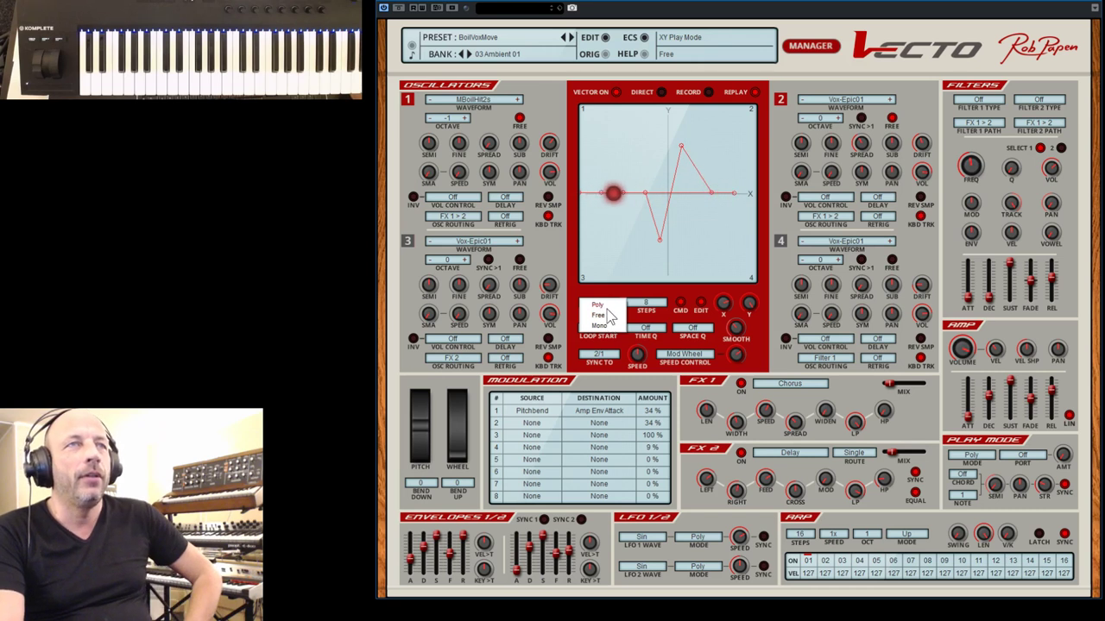
{"action": "left_click", "coordinate": [605, 305]}
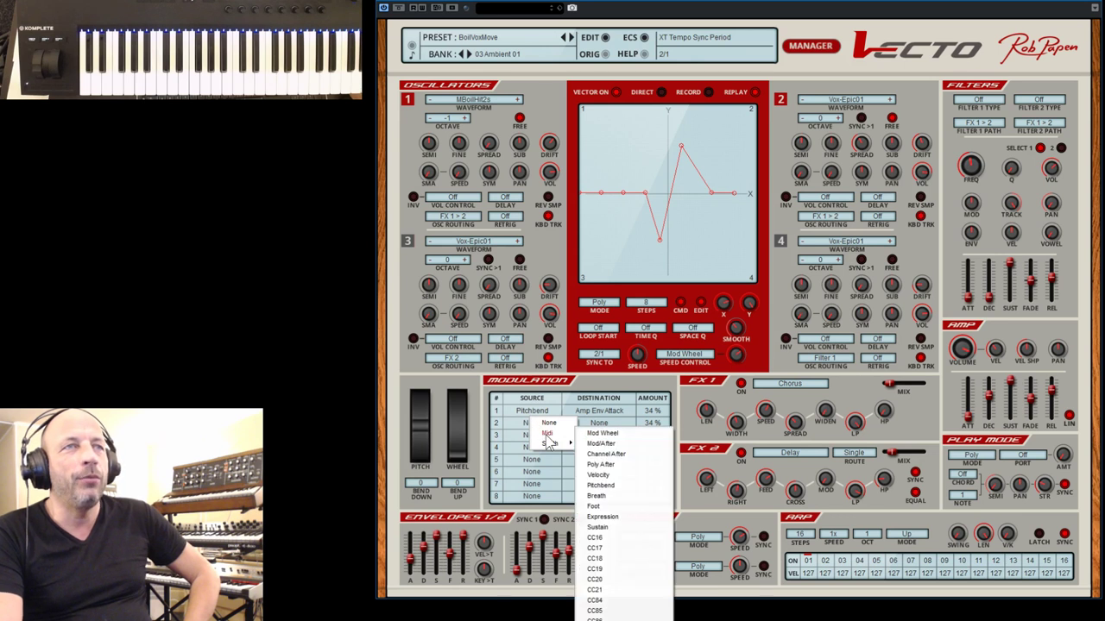
Step: Route X to Filter 1 Freq in the second modulation slot with an amount of 85 %
{"action": "mouse_move", "coordinate": [553, 451]}
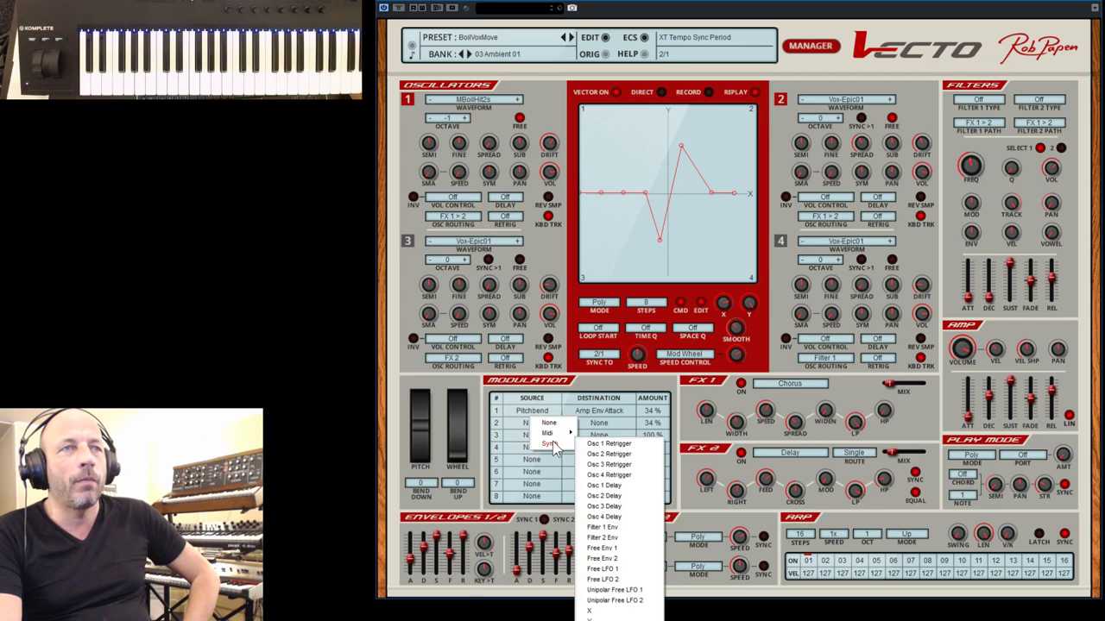
{"action": "left_click", "coordinate": [608, 611]}
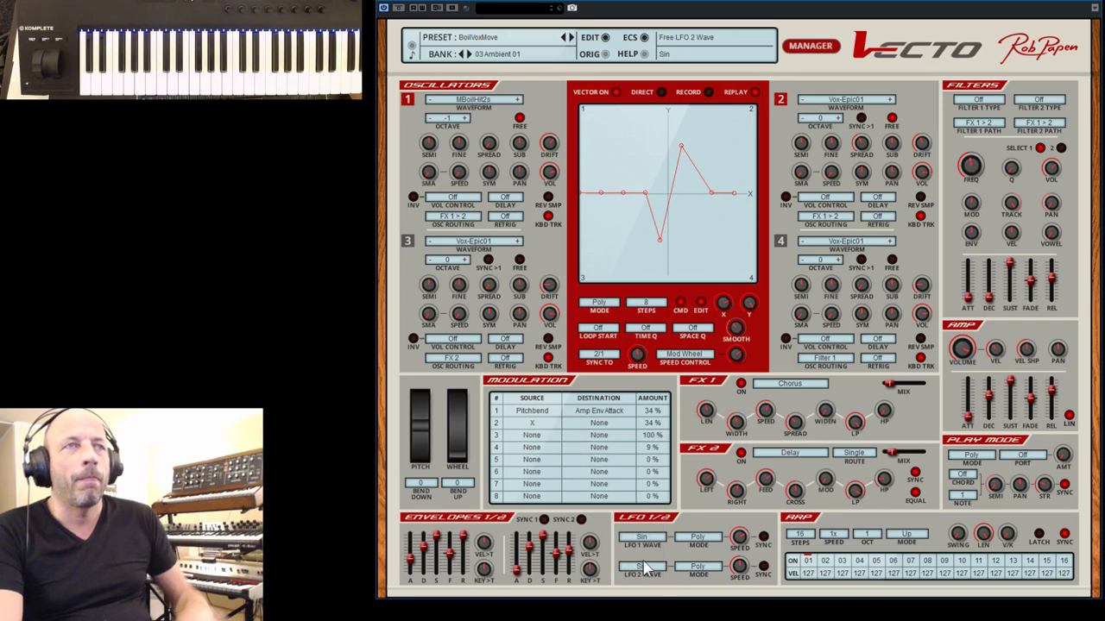
{"action": "left_click", "coordinate": [607, 430]}
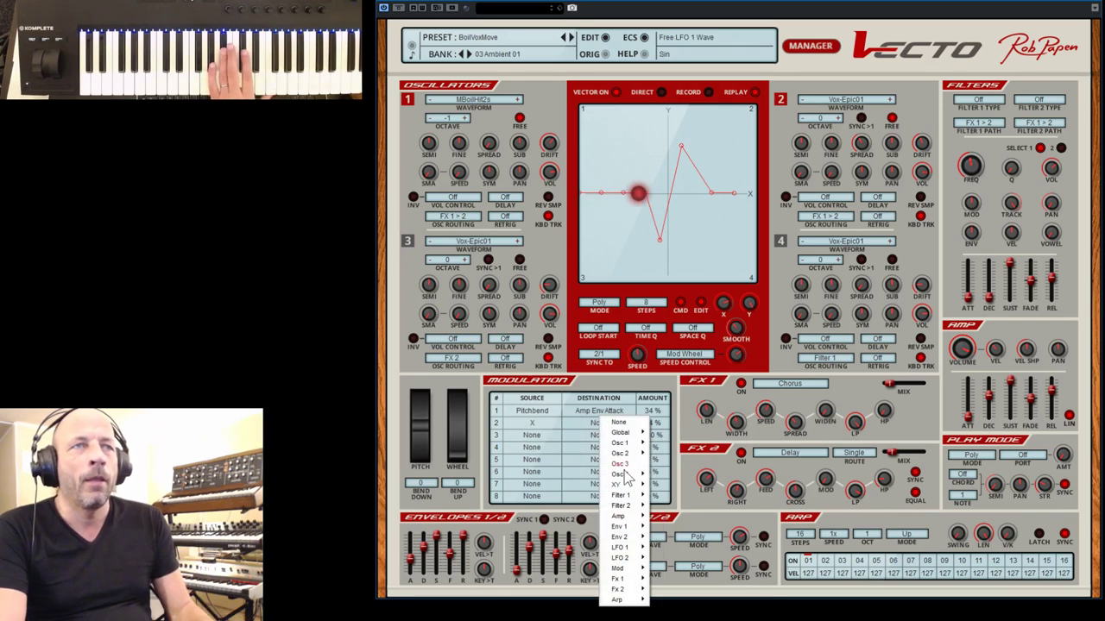
{"action": "mouse_move", "coordinate": [628, 497]}
{"action": "left_click", "coordinate": [674, 495]}
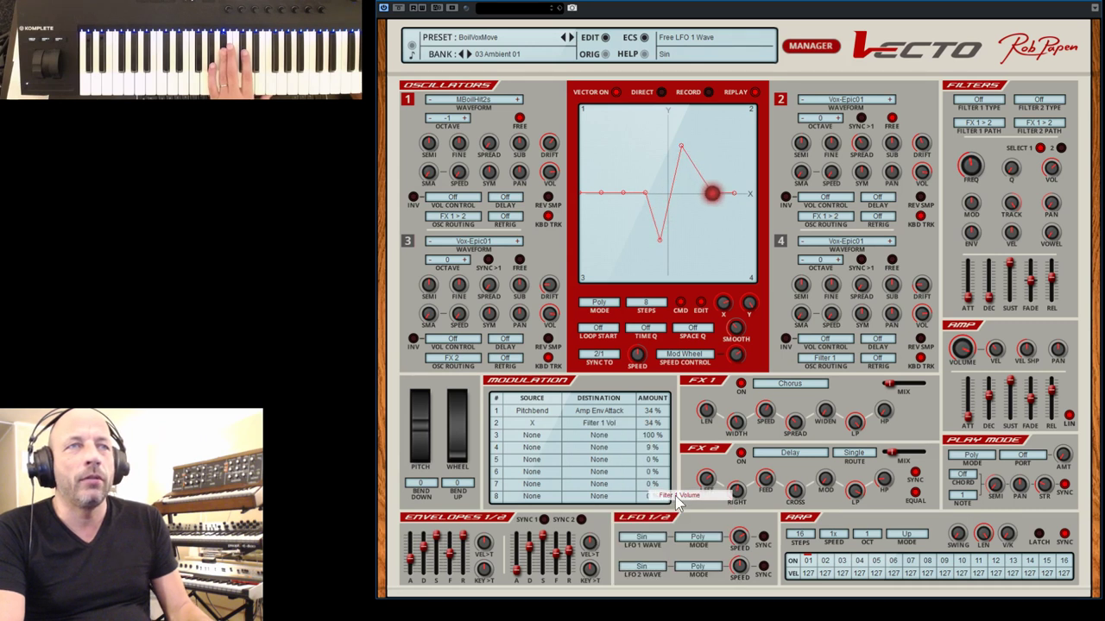
{"action": "left_click", "coordinate": [606, 426]}
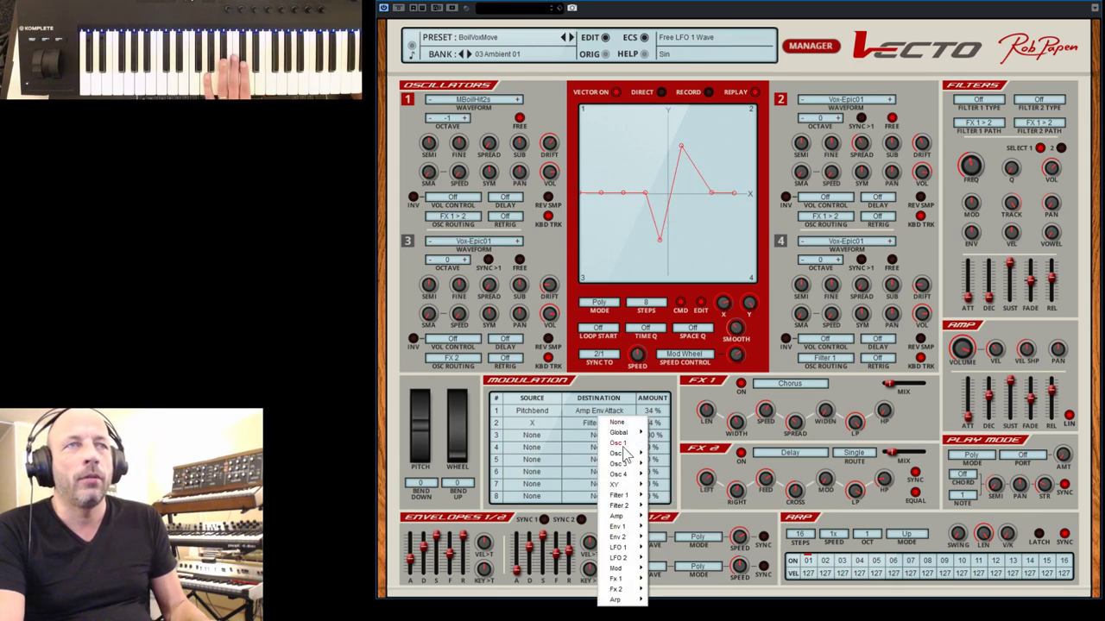
{"action": "mouse_move", "coordinate": [631, 498]}
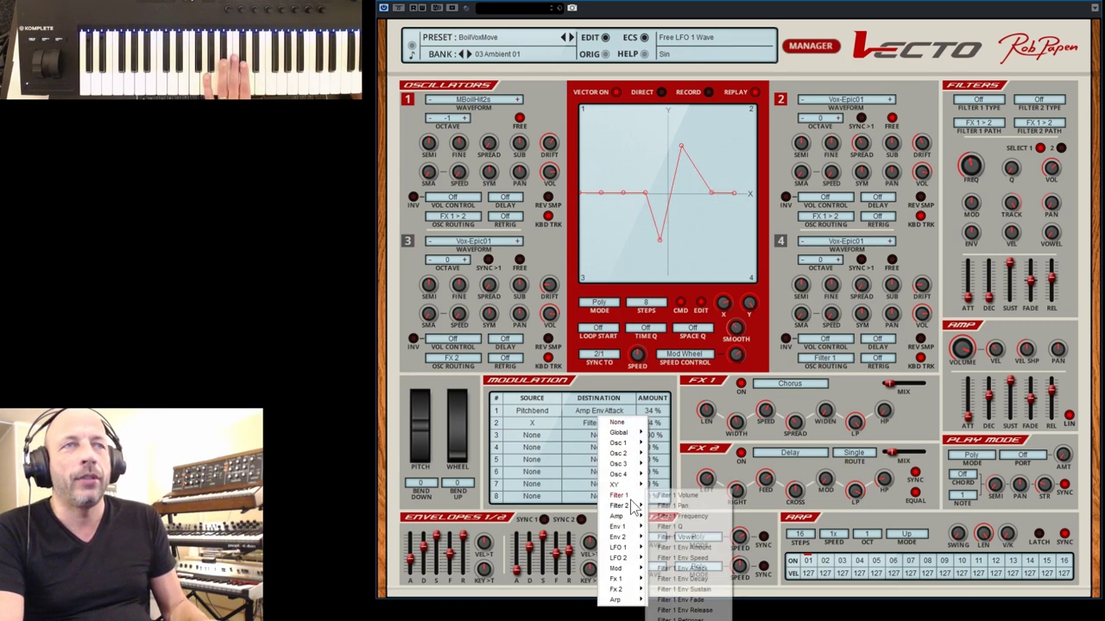
{"action": "left_click", "coordinate": [677, 517]}
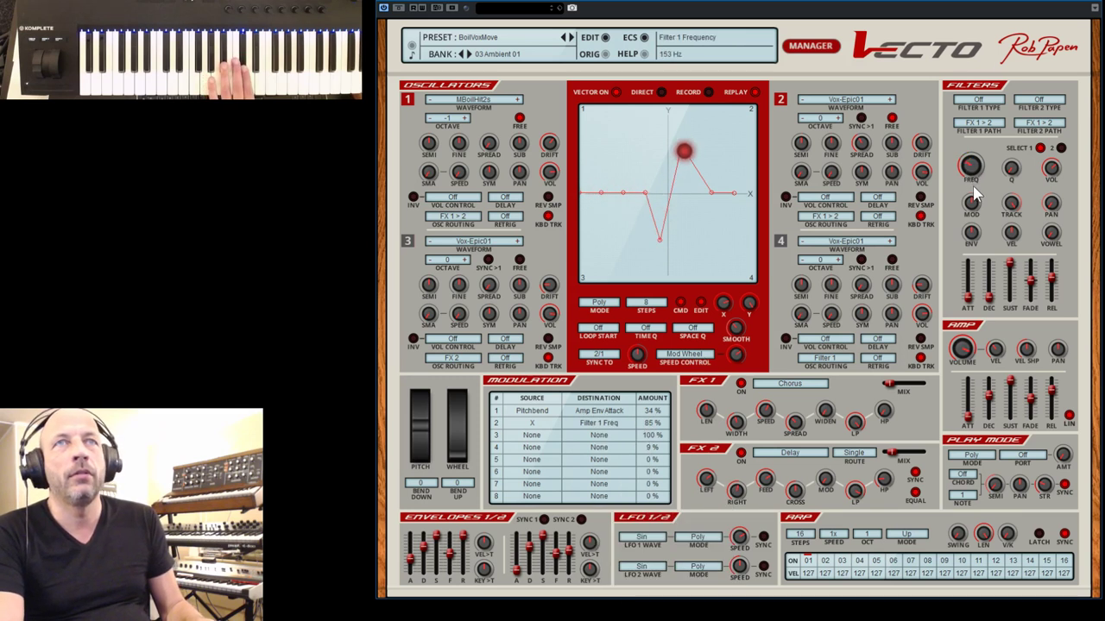
Step: Set the Filter 1 type to 12dB HP and its frequency to 108 Hz
{"action": "left_click", "coordinate": [982, 102]}
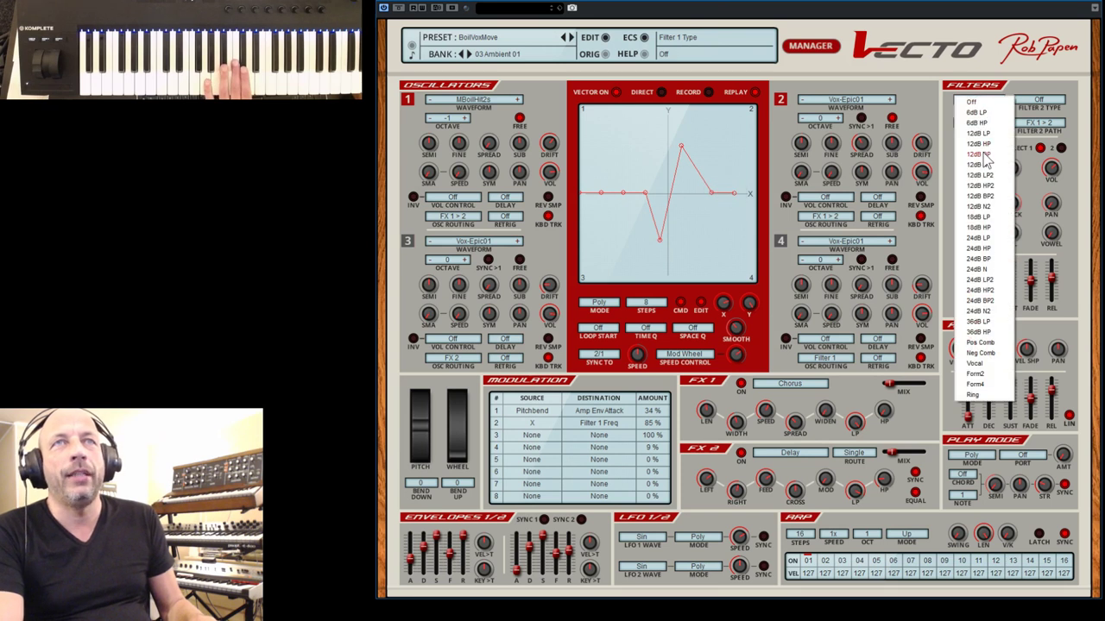
{"action": "left_click", "coordinate": [984, 143]}
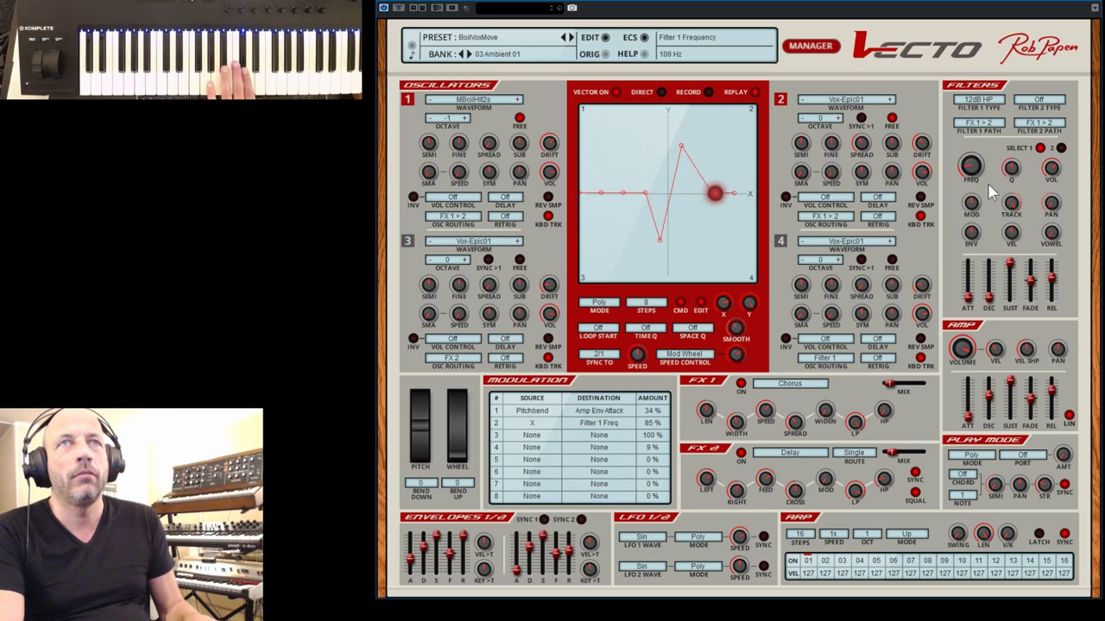
Step: Route oscillators 1 and 2 to Filter 1 and raise the Filter 1 volume slightly
{"action": "left_click", "coordinate": [456, 215]}
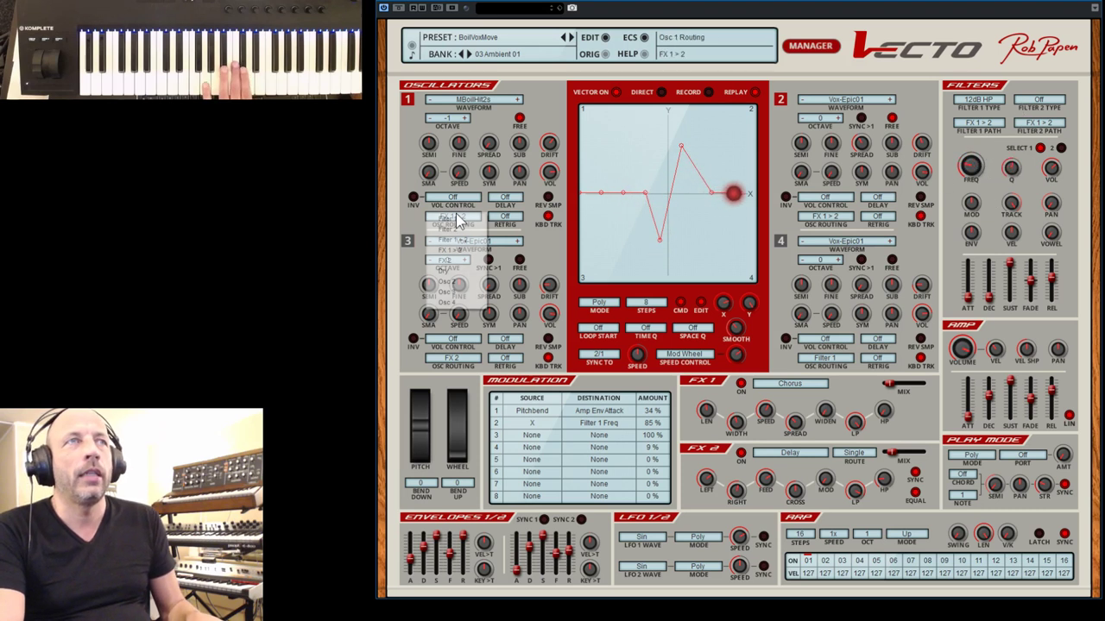
{"action": "left_click", "coordinate": [466, 222]}
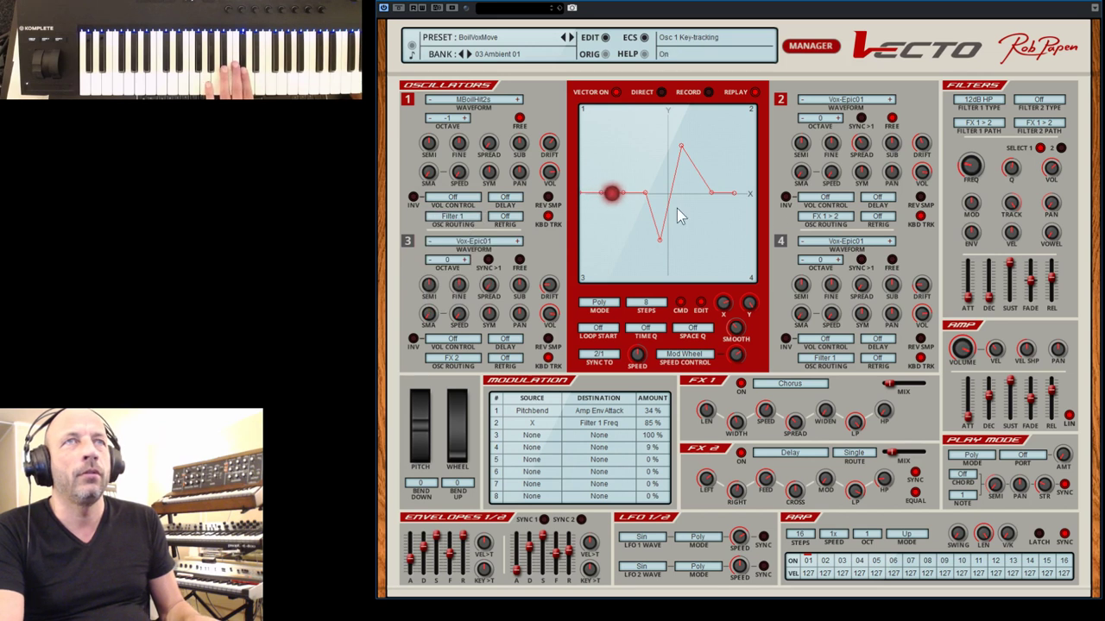
{"action": "left_click", "coordinate": [831, 219]}
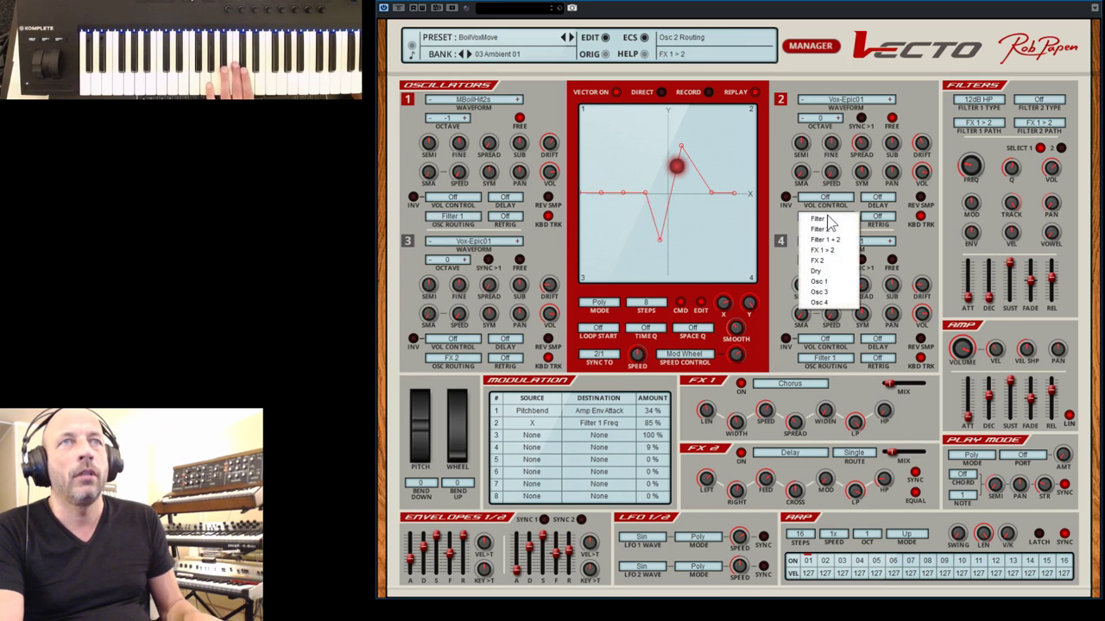
{"action": "left_click", "coordinate": [831, 221]}
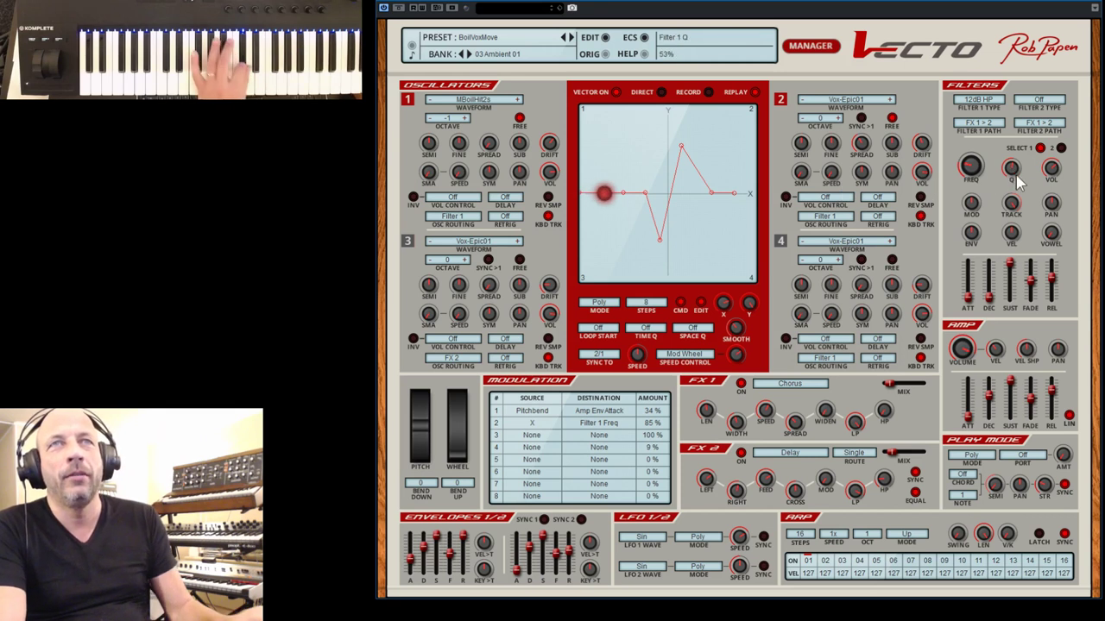
{"action": "left_click_drag", "start_coordinate": [1052, 180], "coordinate": [1056, 175]}
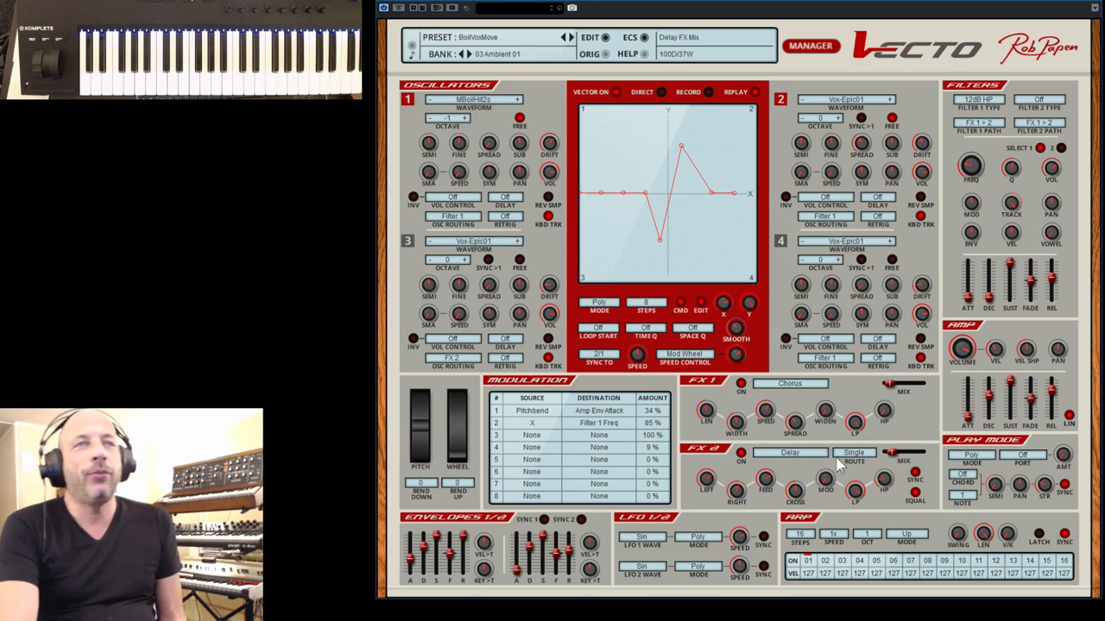
Step: Set the synth's play mode to Arp and the XY play mode to Free
{"action": "left_click", "coordinate": [981, 457]}
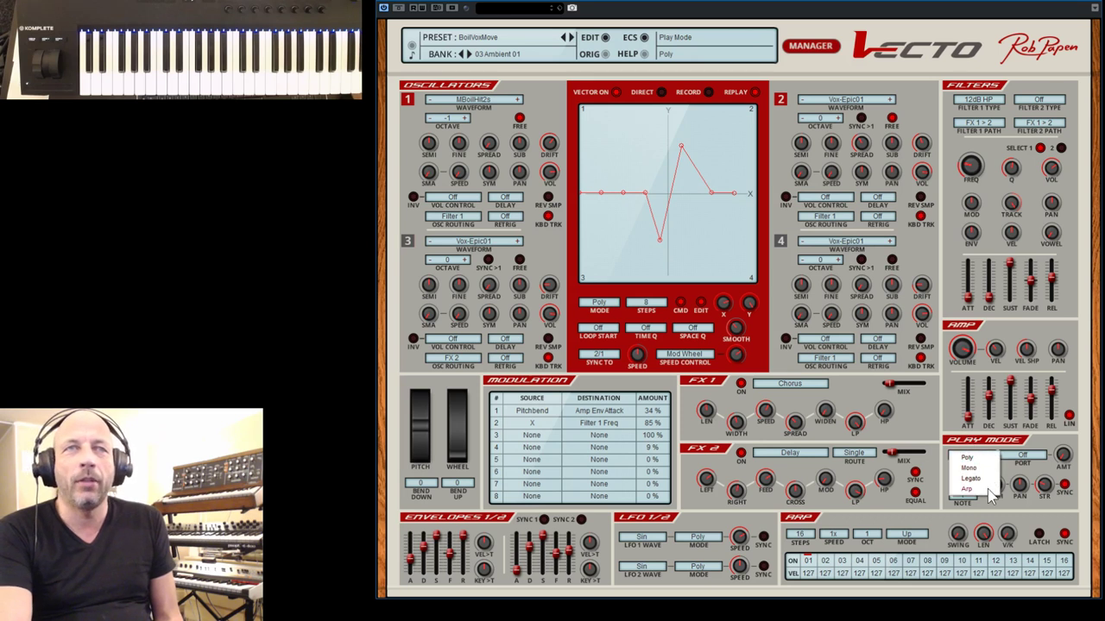
{"action": "left_click", "coordinate": [987, 488]}
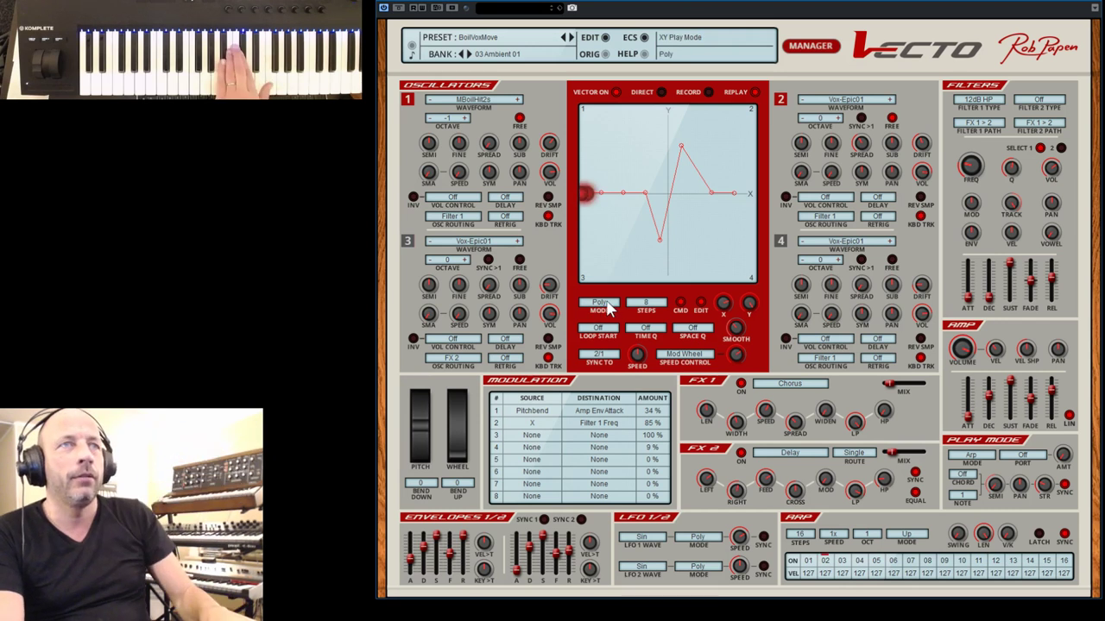
{"action": "left_click", "coordinate": [613, 309]}
{"action": "left_click", "coordinate": [602, 316]}
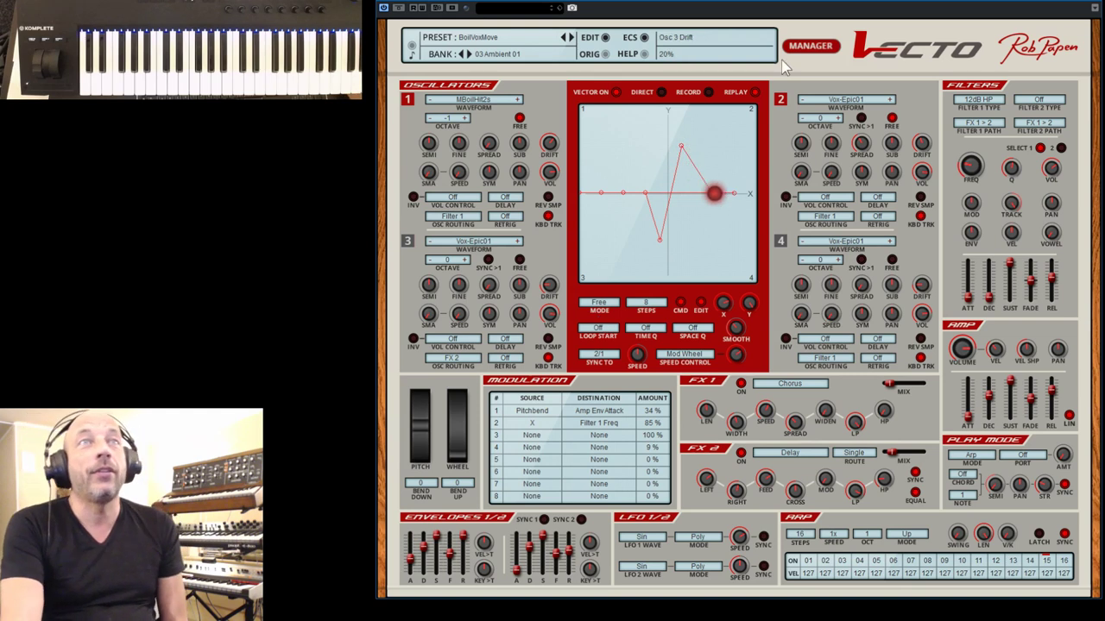
Step: Load the Space Vocal Move 2 preset from the 03 Ambient 01 bank and return to the synth controls
{"action": "left_click", "coordinate": [812, 49]}
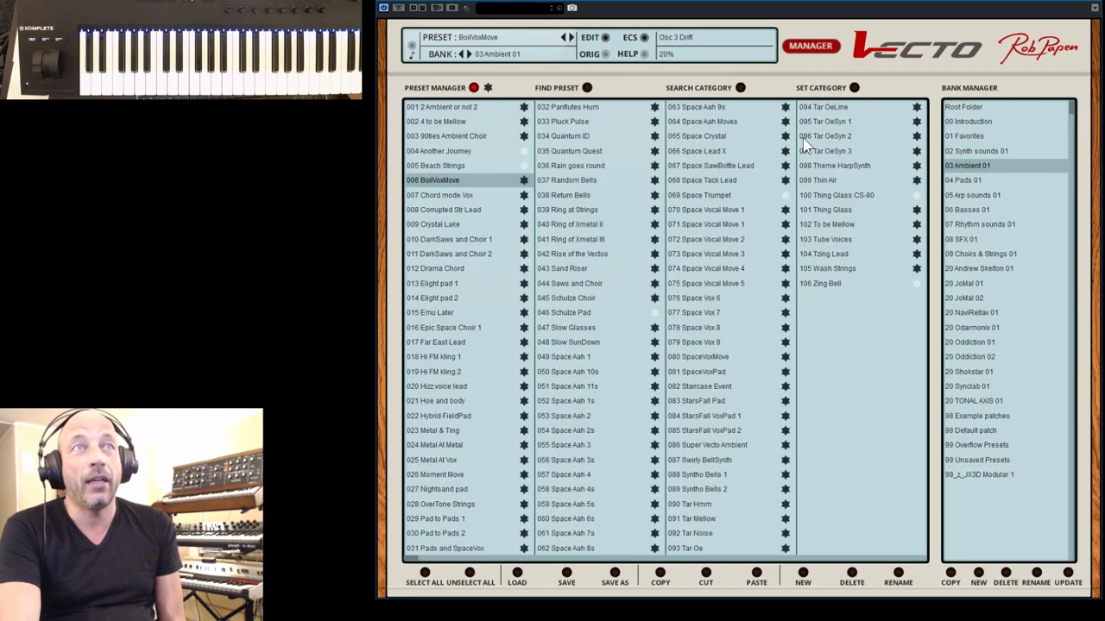
{"action": "left_click", "coordinate": [689, 212]}
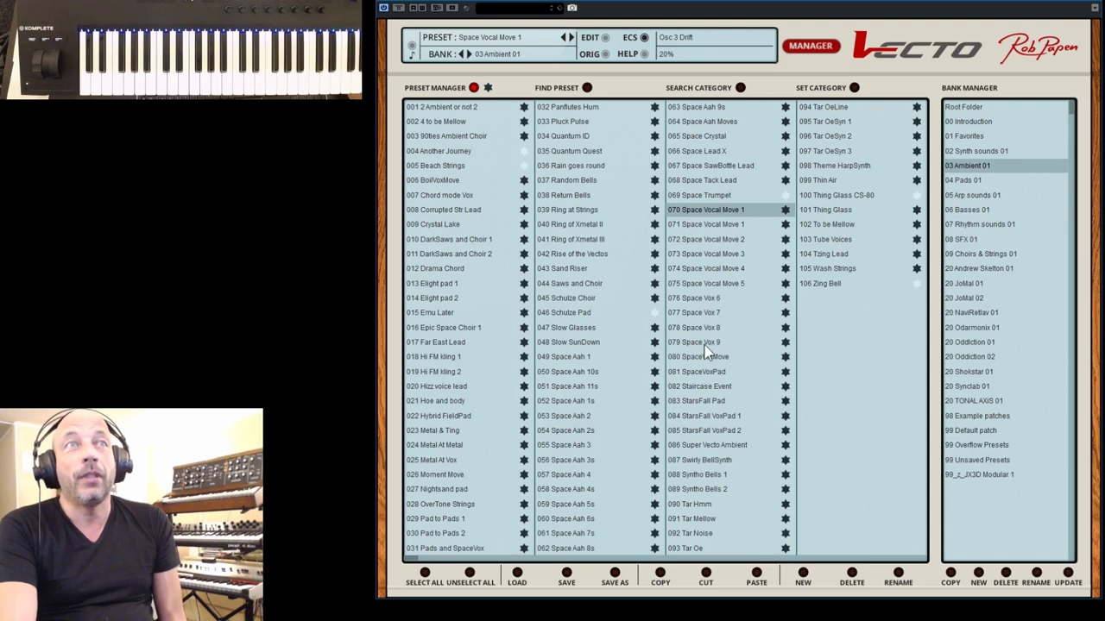
{"action": "left_click", "coordinate": [688, 243]}
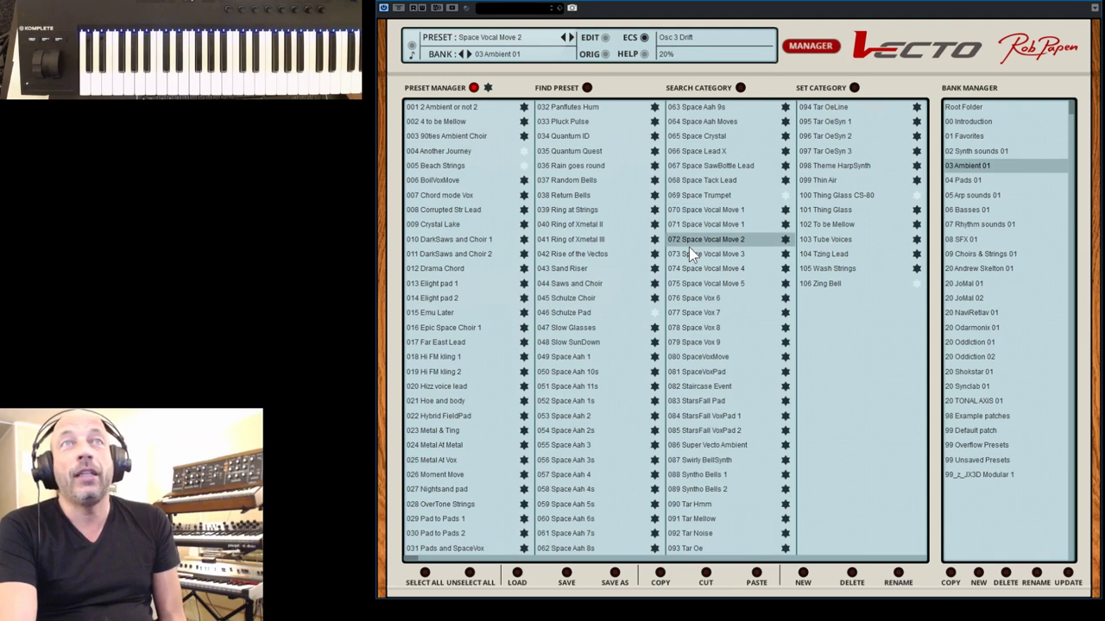
{"action": "left_click", "coordinate": [820, 48]}
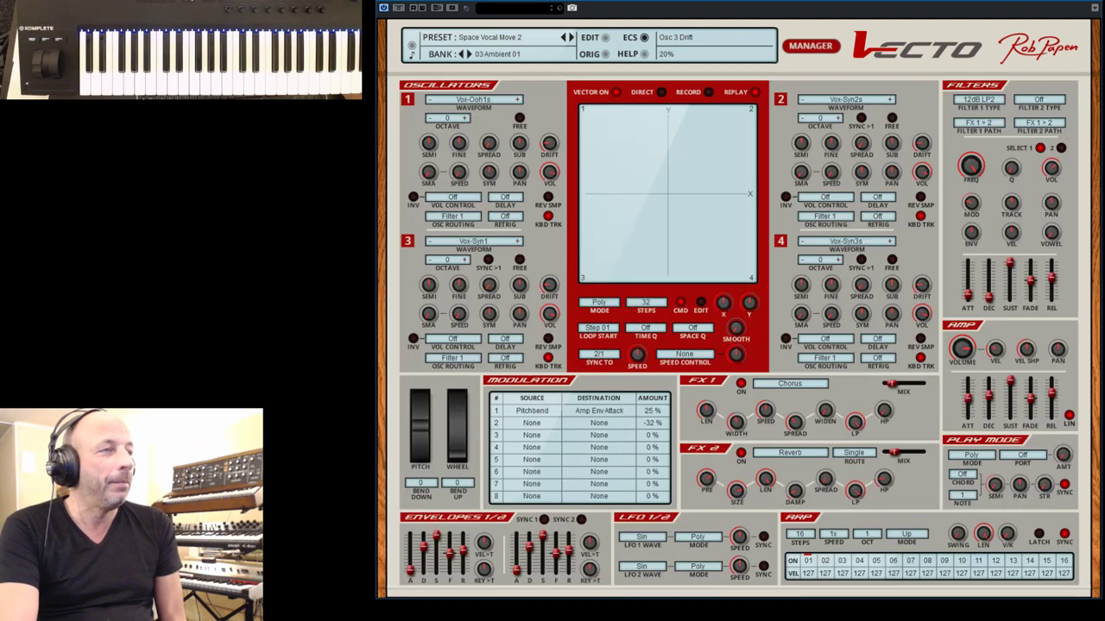